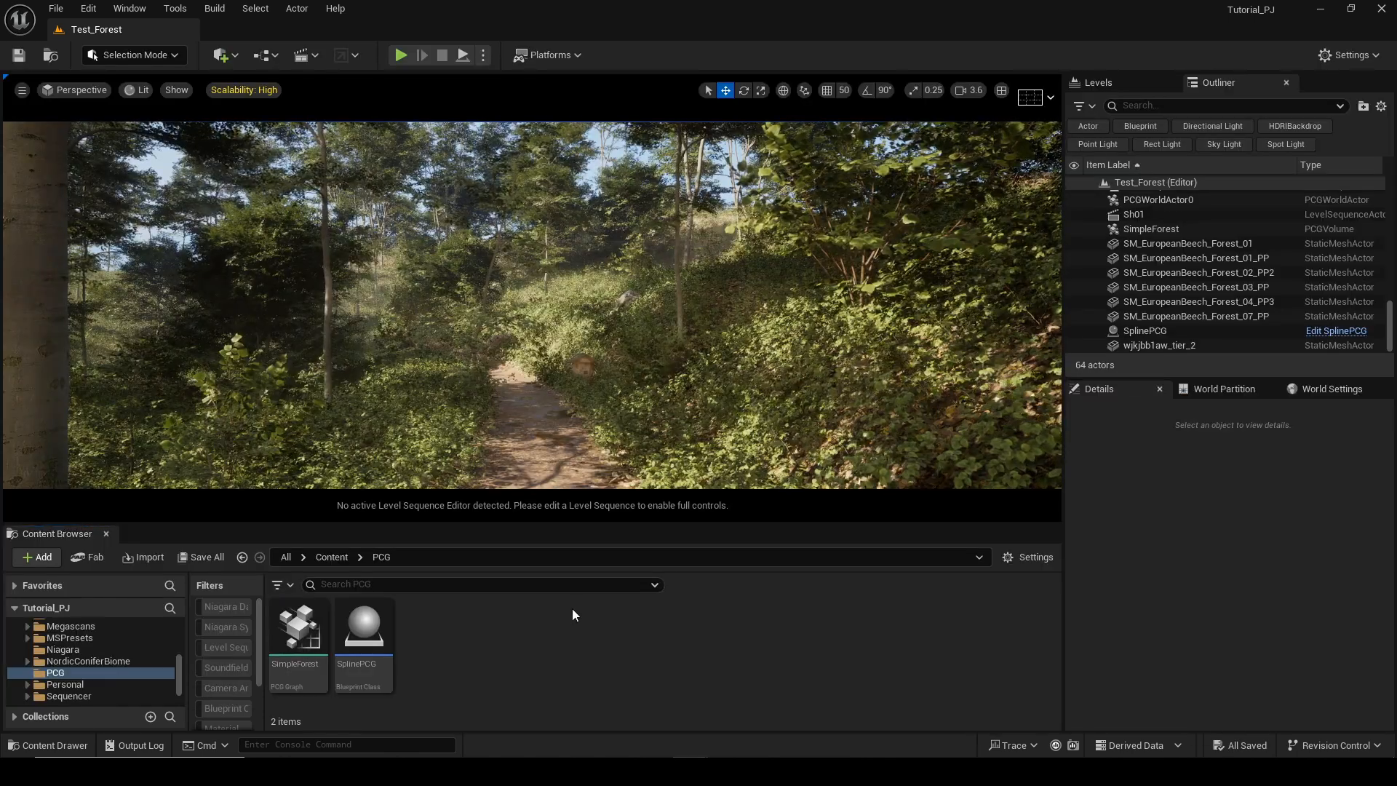
# Create a new PCG Graph asset named PCG in the PCG content folder.
pyautogui.rightClick(572, 609)
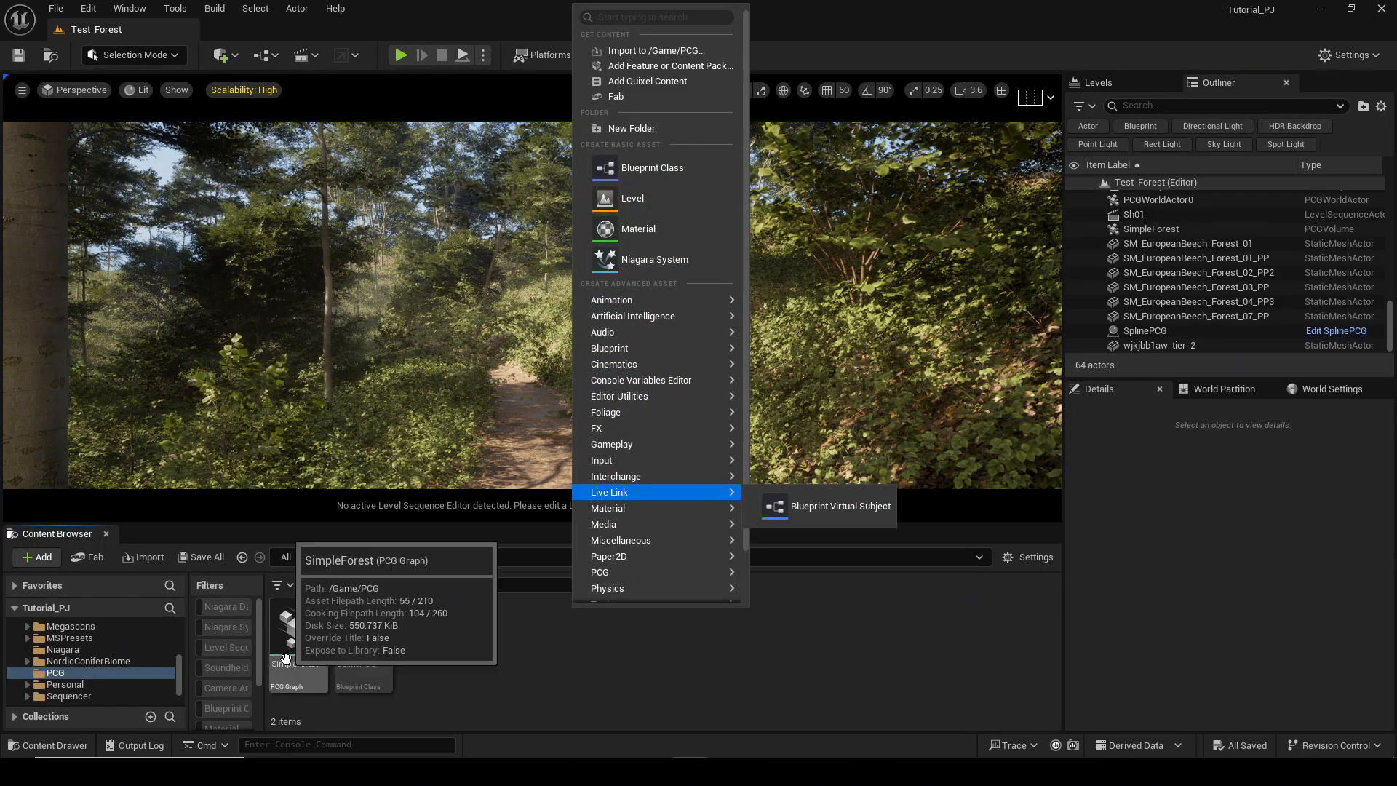
pyautogui.moveTo(639, 573)
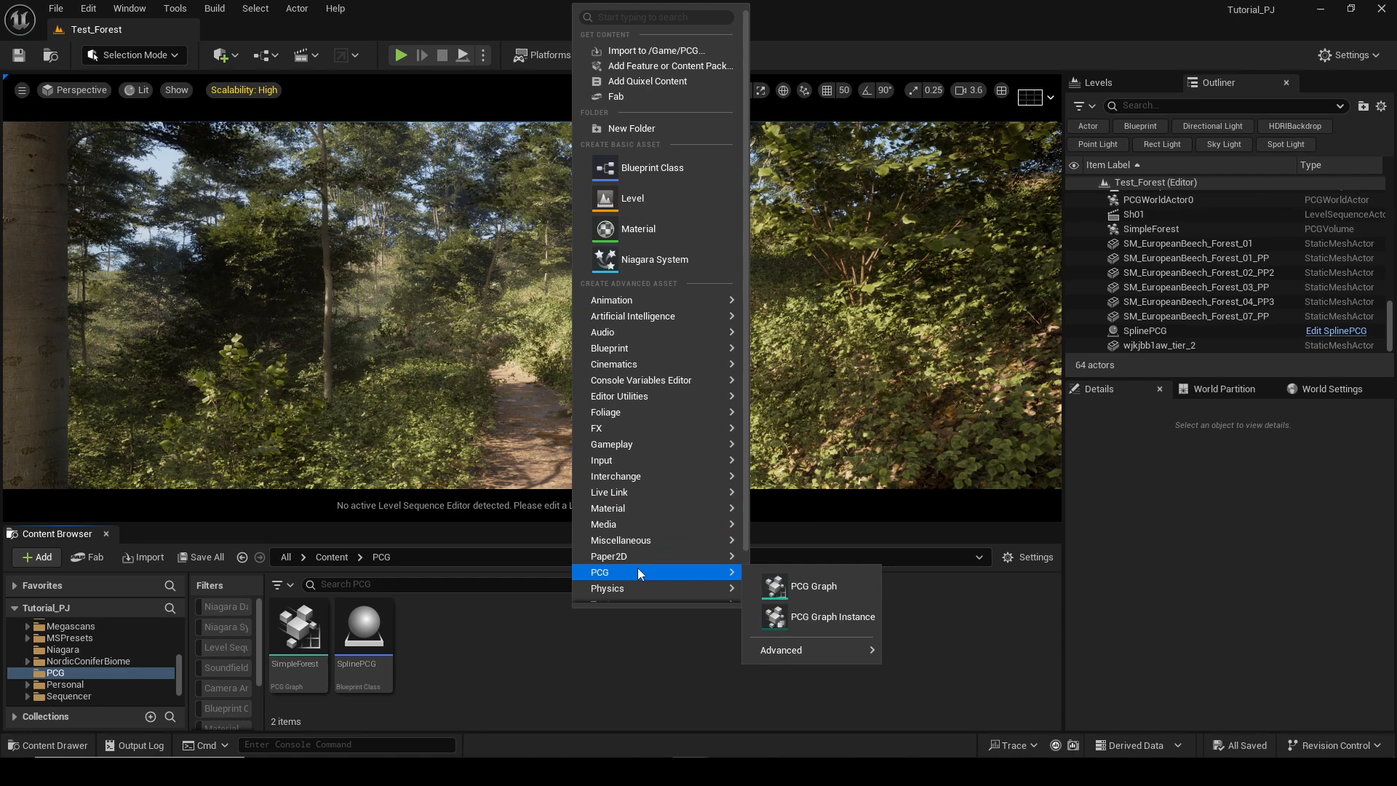
pyautogui.click(797, 586)
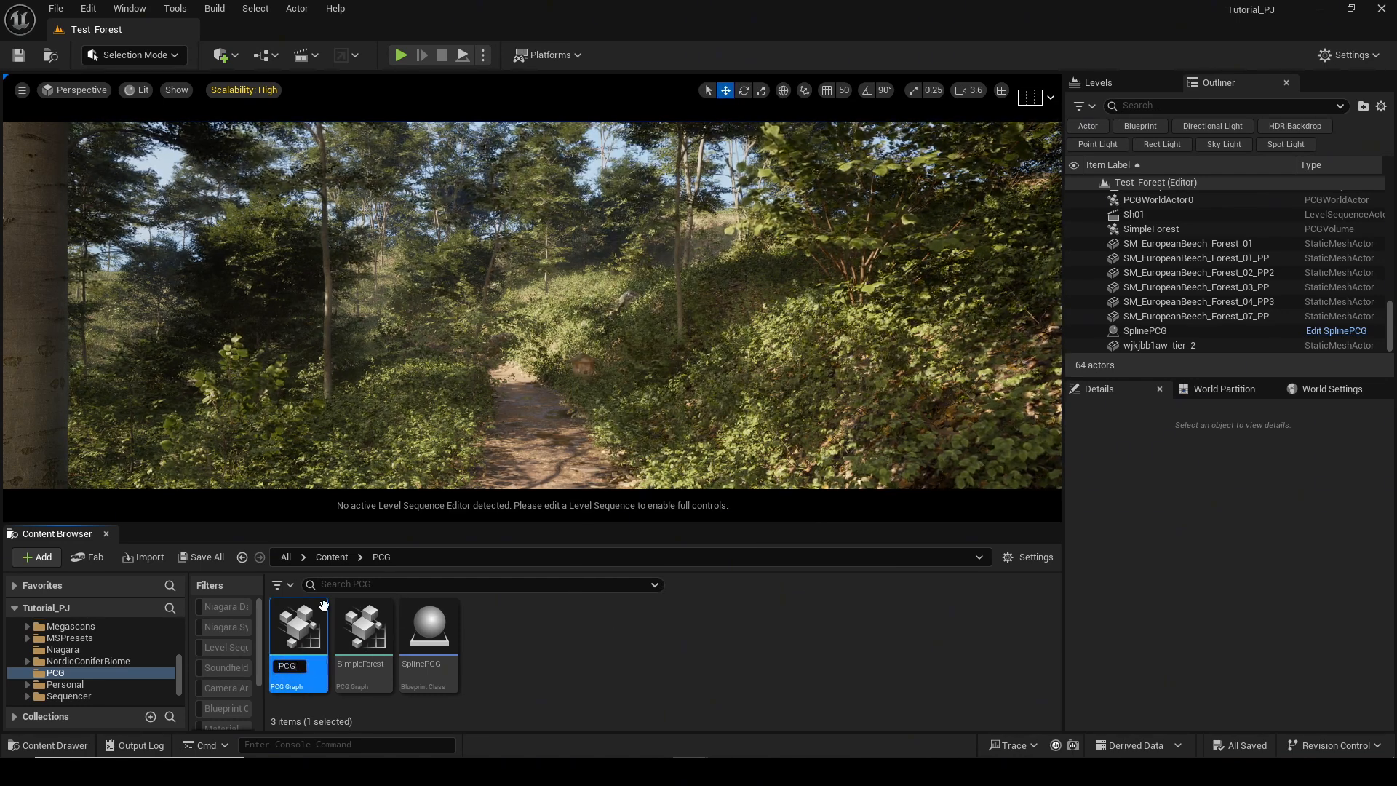
pyautogui.press('Return')
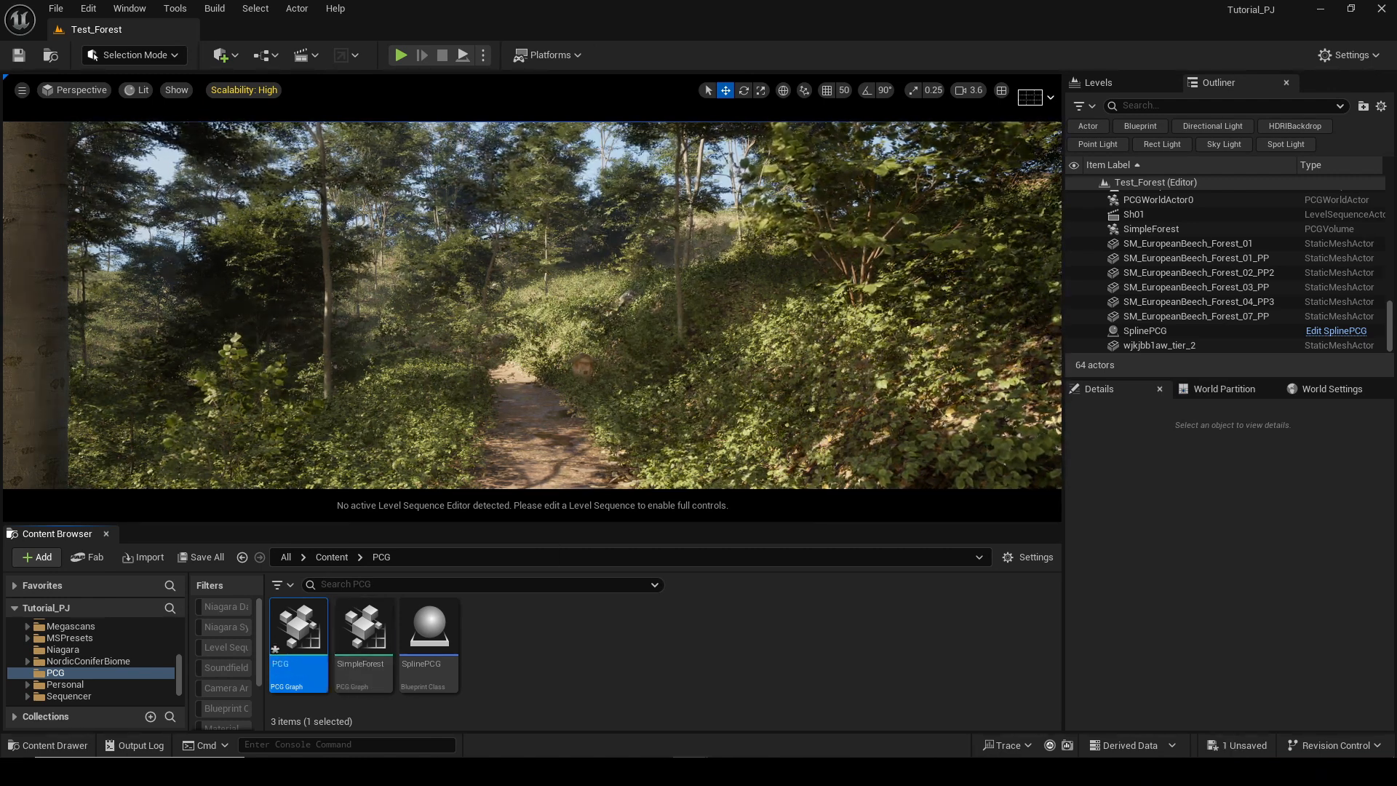
# Open the SimpleForest PCG graph and place its editor window beside the level viewport.
pyautogui.click(350, 684)
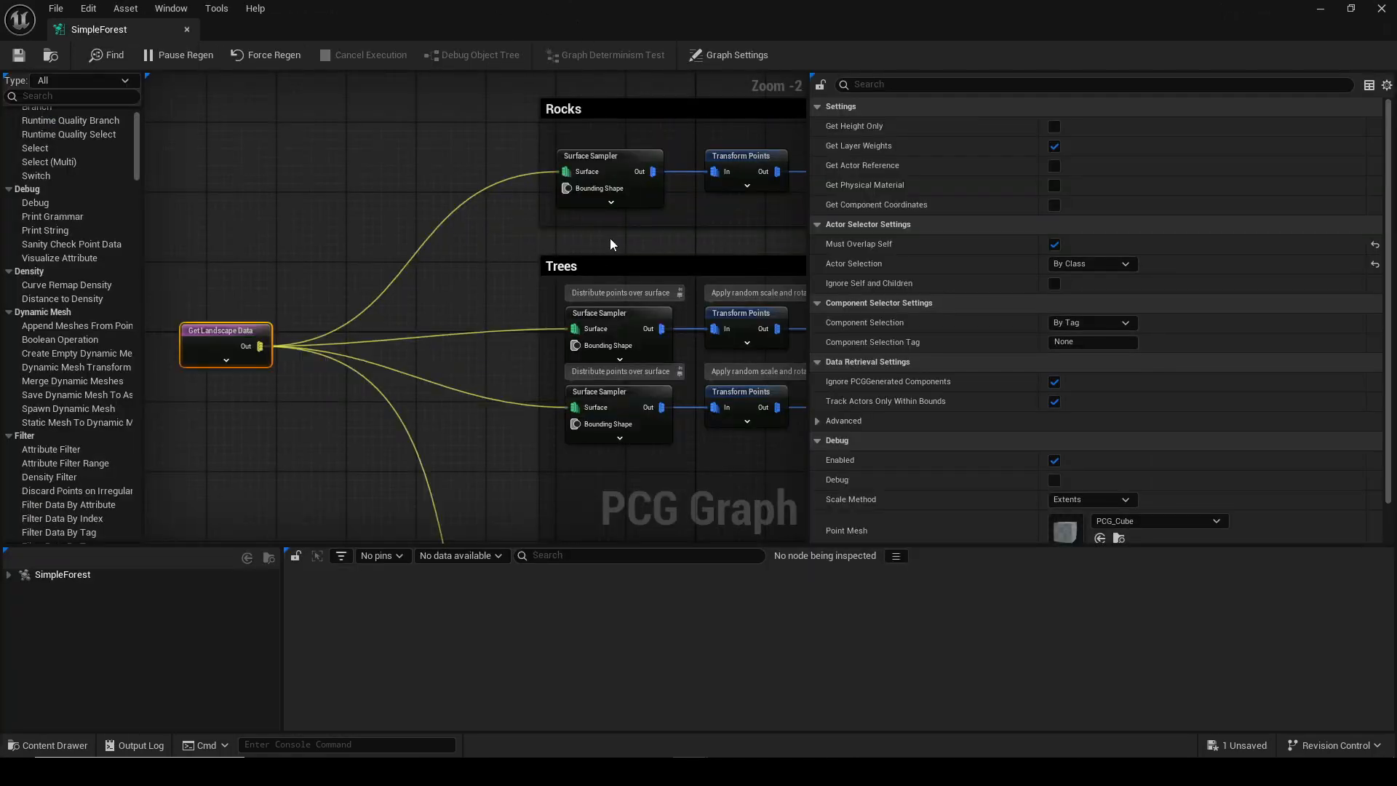
pyautogui.scroll(-2, 610, 238)
pyautogui.scroll(1, 610, 238)
pyautogui.moveTo(606, 343); pyautogui.dragTo(512, 230, button='right')
pyautogui.moveTo(461, 271); pyautogui.dragTo(535, 251, button='right')
pyautogui.scroll(-2, 535, 251)
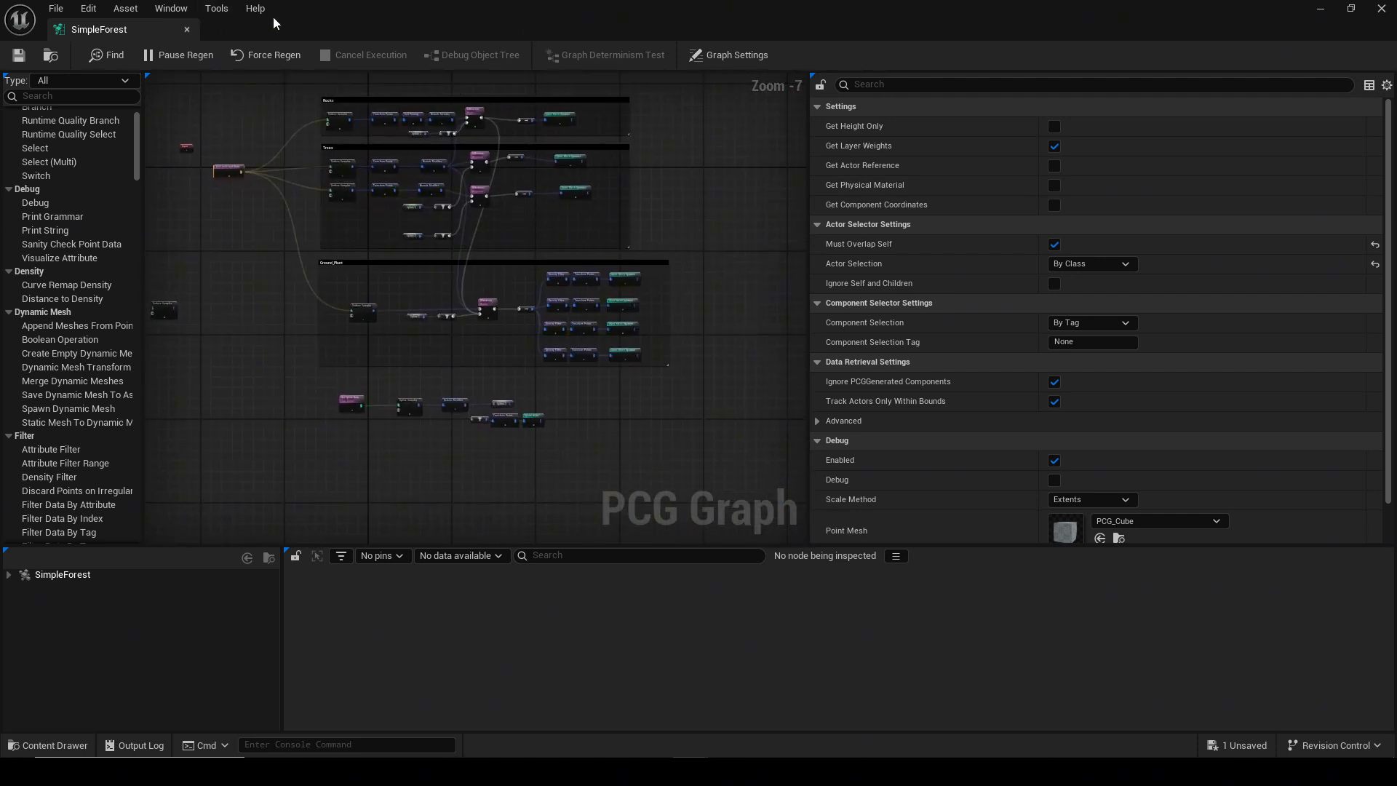
pyautogui.click(255, 8)
pyautogui.moveTo(546, 53); pyautogui.dragTo(1081, 16)
pyautogui.moveTo(1372, 616); pyautogui.dragTo(1393, 737)
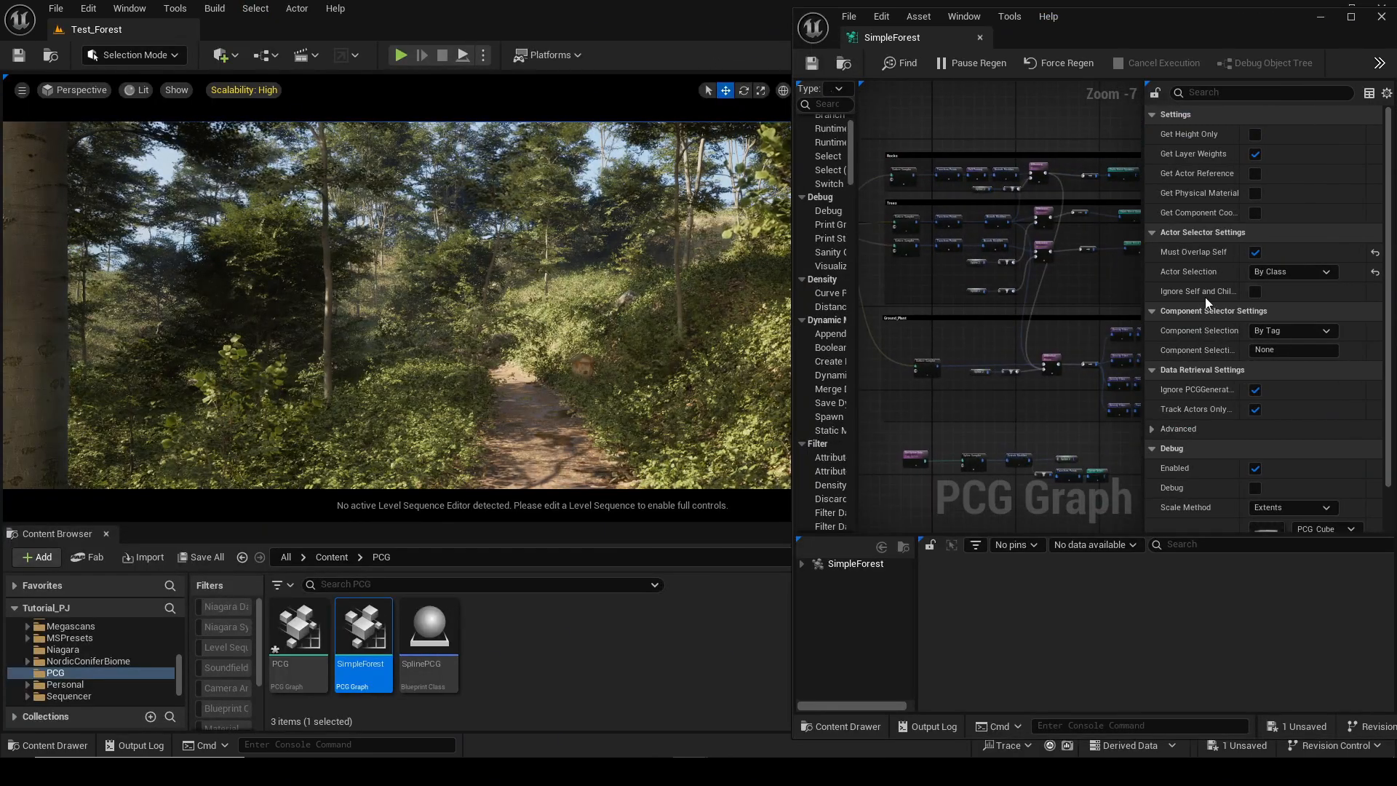
# Switch to the browser and copy the PCG Forest Simple blueprint from blueprintue.com to the clipboard.
pyautogui.hotkey('alt', 'Tab')
pyautogui.scroll(-3, 754, 396)
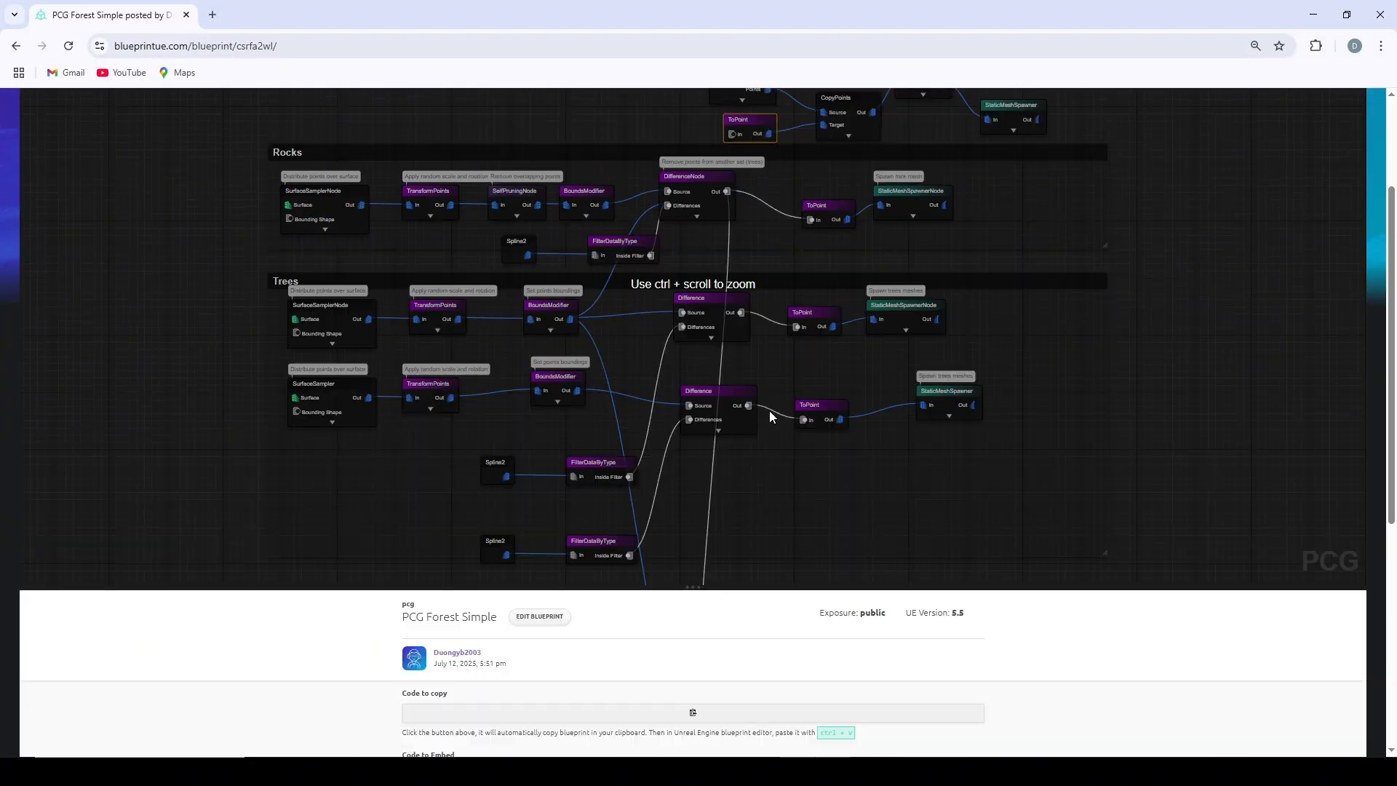
pyautogui.moveTo(770, 411); pyautogui.dragTo(770, 356)
pyautogui.scroll(-6, 770, 362)
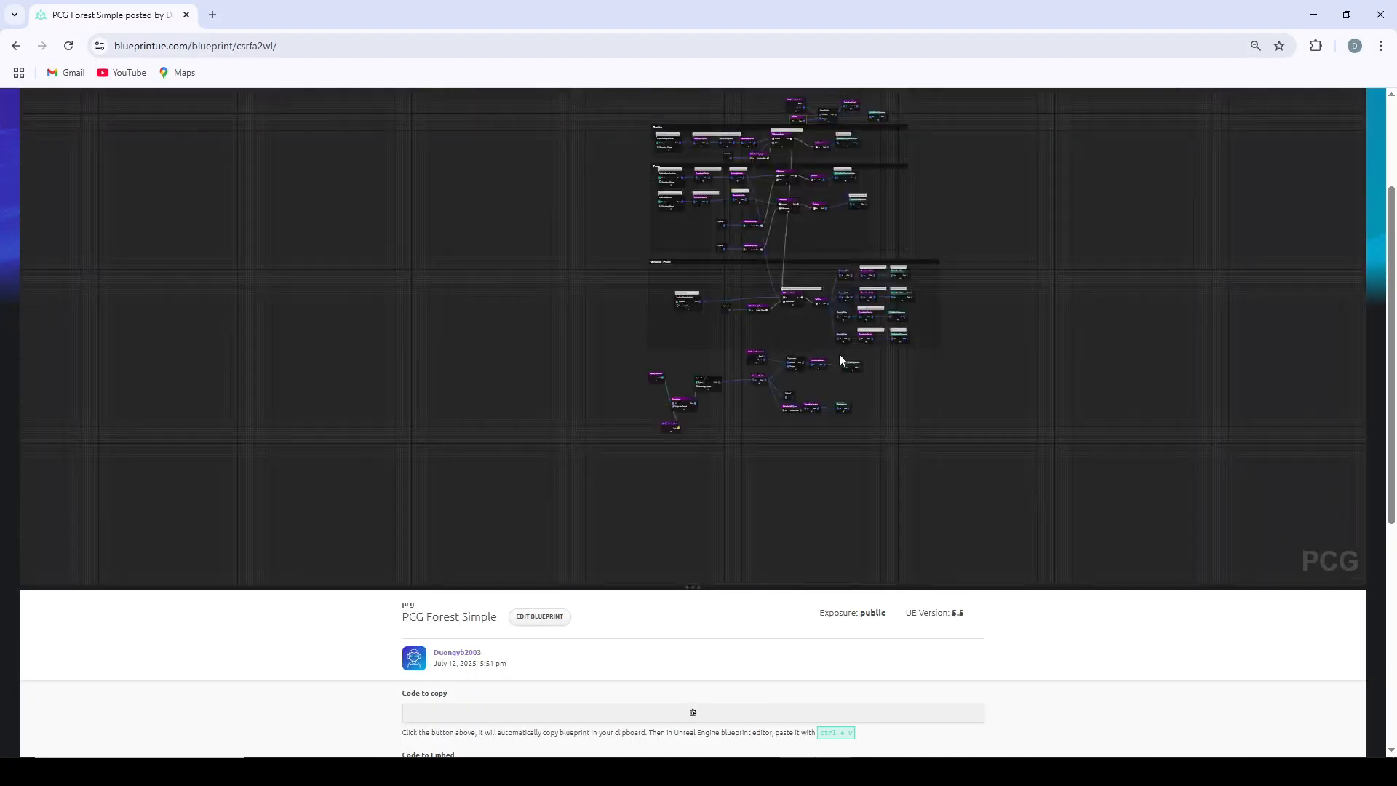
pyautogui.scroll(2, 869, 349)
pyautogui.moveTo(978, 494); pyautogui.dragTo(587, 149)
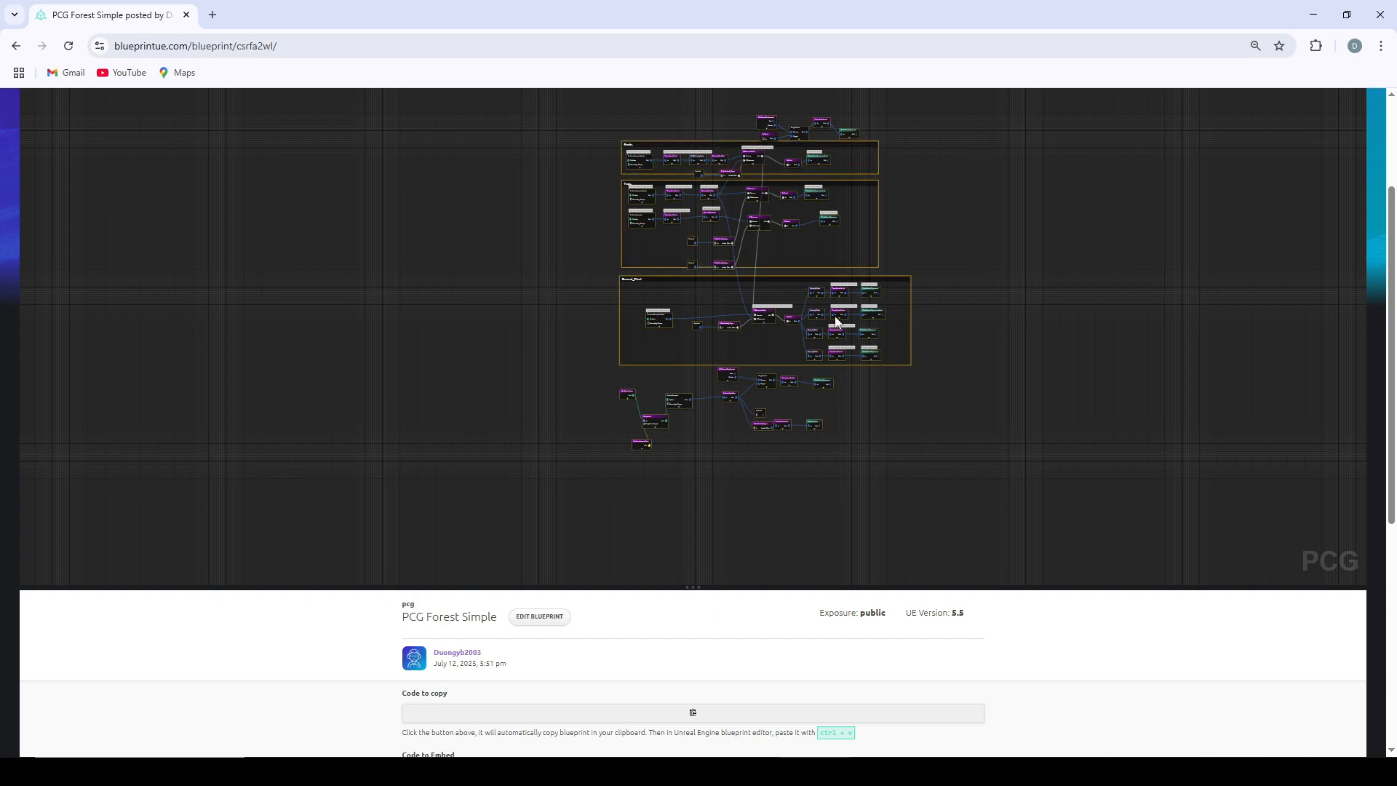
pyautogui.scroll(-2, 717, 635)
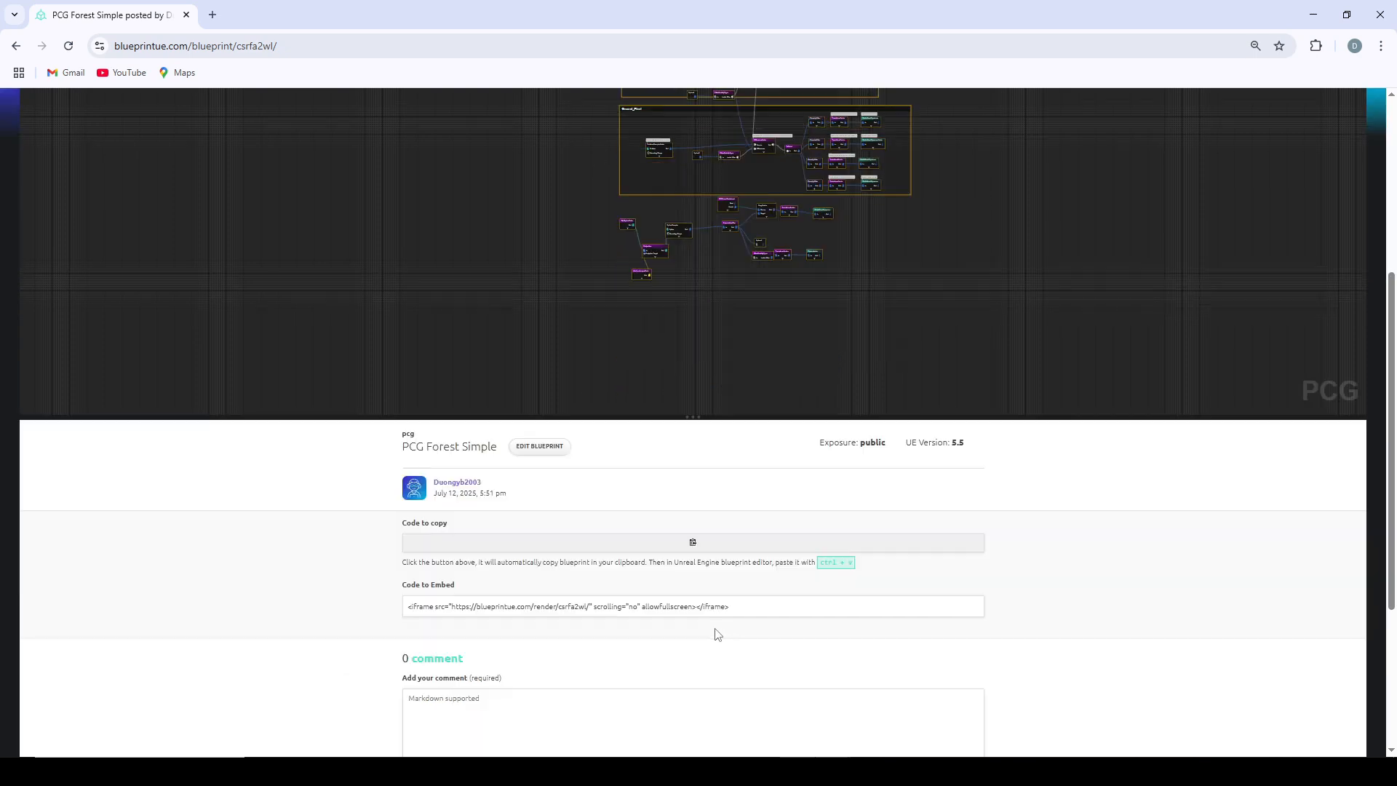
pyautogui.click(695, 544)
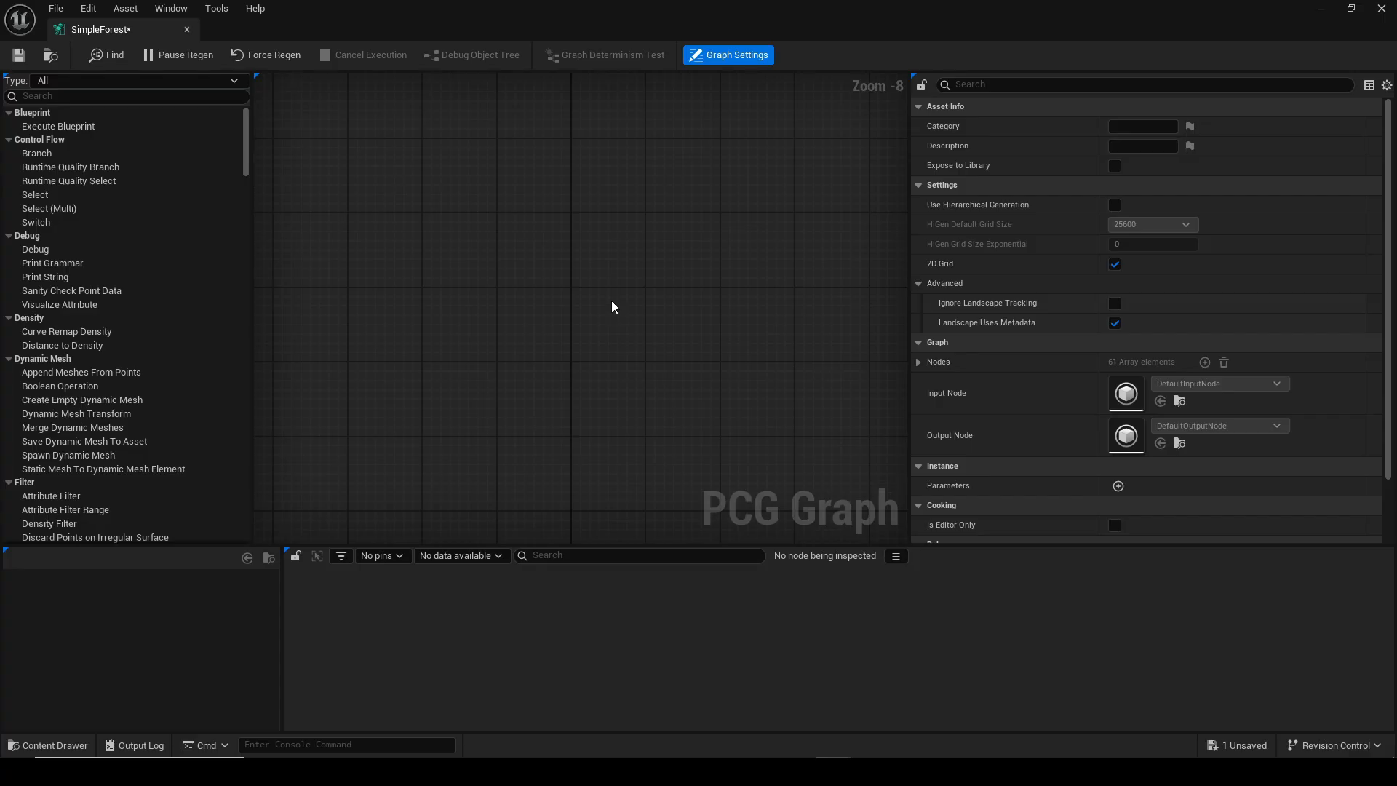
# Paste the copied forest nodes into the SimpleForest graph.
pyautogui.hotkey('ctrl', 'v')
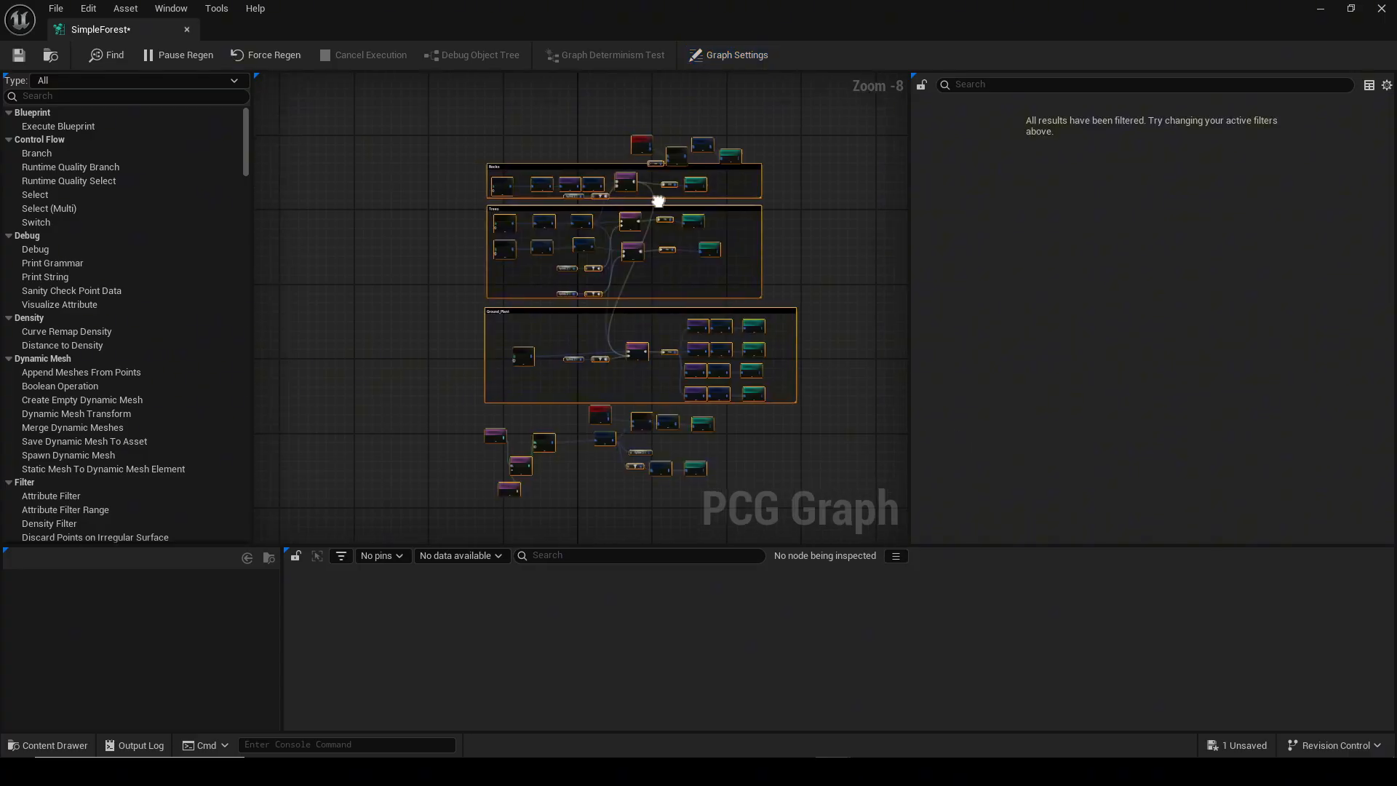
pyautogui.scroll(6, 649, 265)
pyautogui.scroll(-3, 434, 308)
pyautogui.moveTo(434, 309); pyautogui.dragTo(583, 356, button='right')
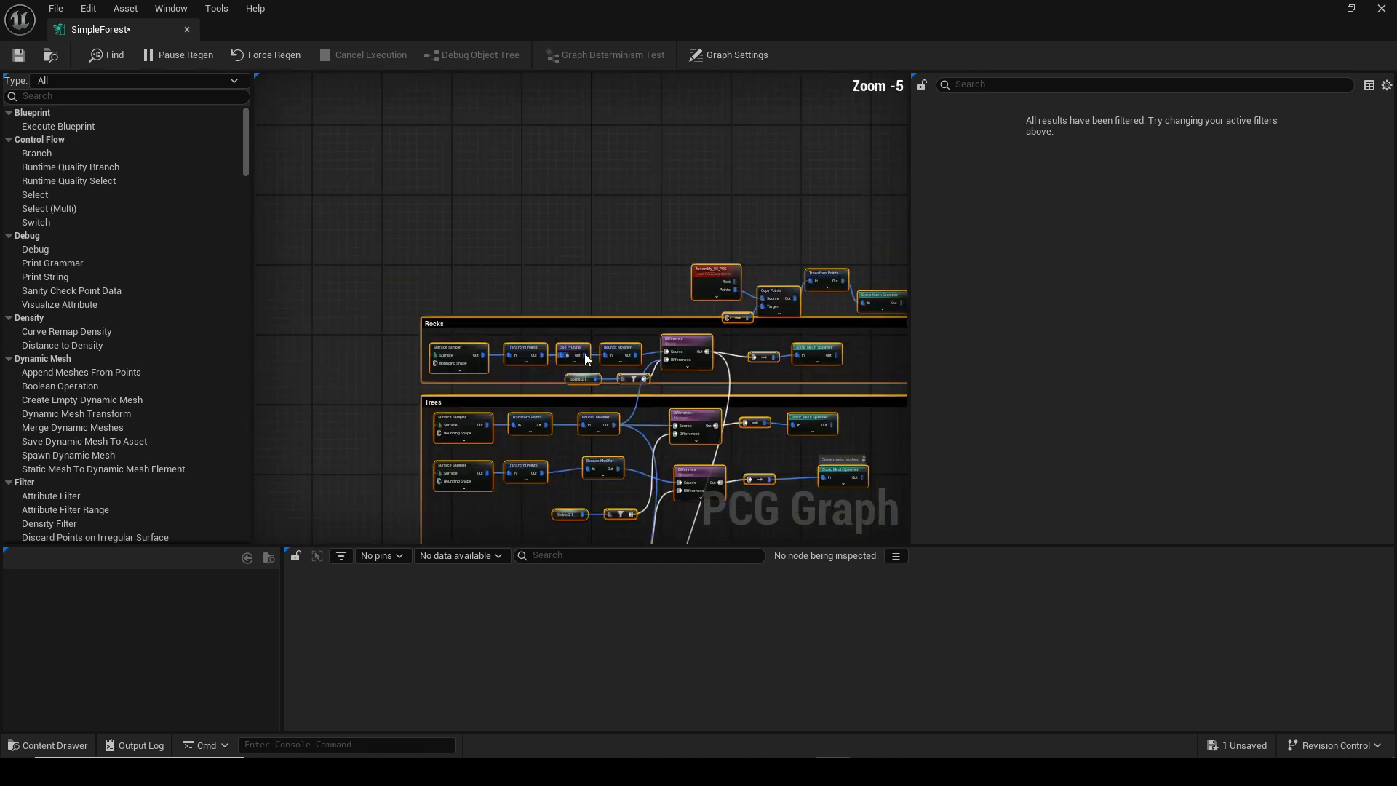
# Examine the pasted Rocks, Trees and Ground_Plant sections of the graph.
pyautogui.moveTo(827, 396); pyautogui.dragTo(767, 182, button='right')
pyautogui.scroll(2, 624, 232)
pyautogui.scroll(-3, 810, 381)
pyautogui.scroll(-2, 768, 182)
pyautogui.moveTo(692, 231); pyautogui.dragTo(568, 740, button='right')
pyautogui.moveTo(629, 540); pyautogui.dragTo(619, 171, button='right')
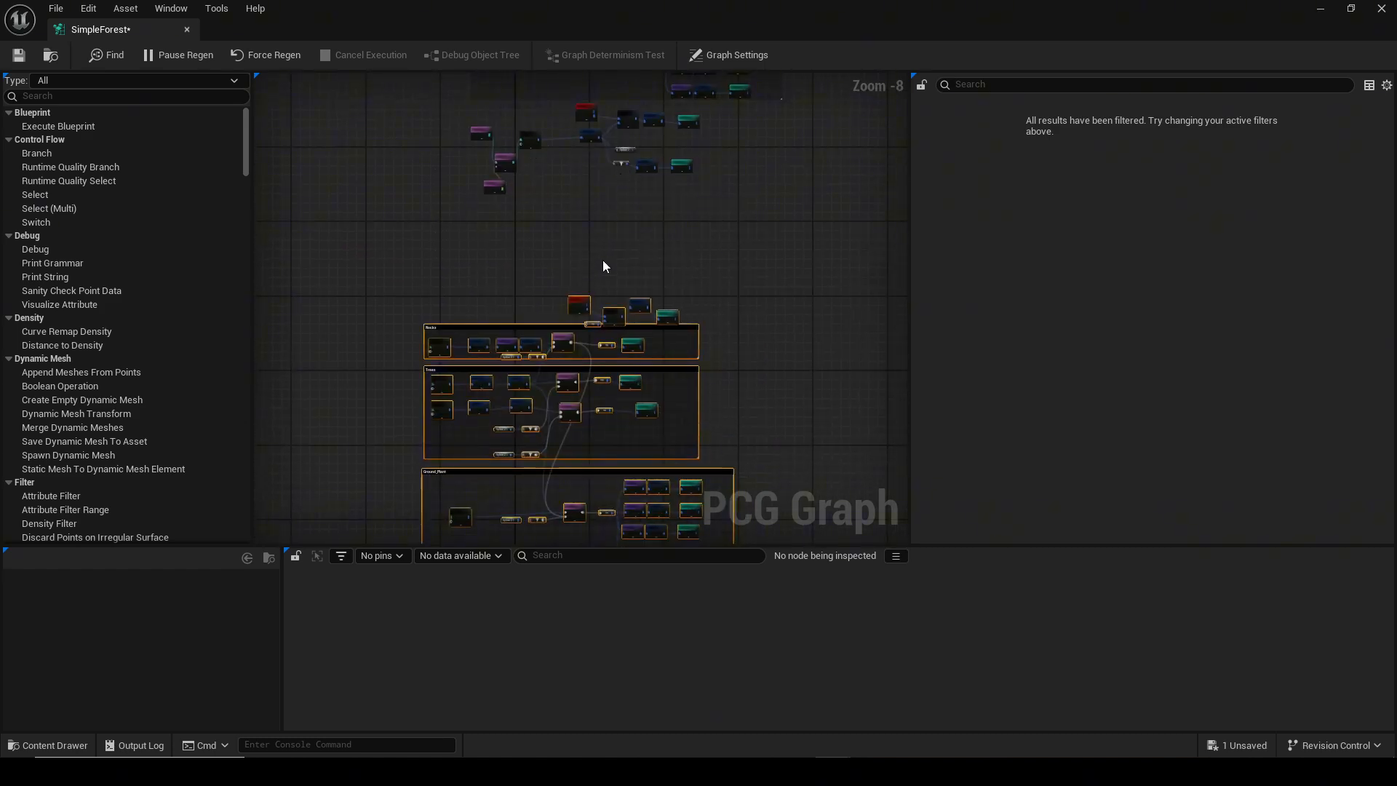
pyautogui.moveTo(496, 302); pyautogui.dragTo(705, 298, button='right')
pyautogui.scroll(3, 664, 322)
pyautogui.scroll(2, 664, 323)
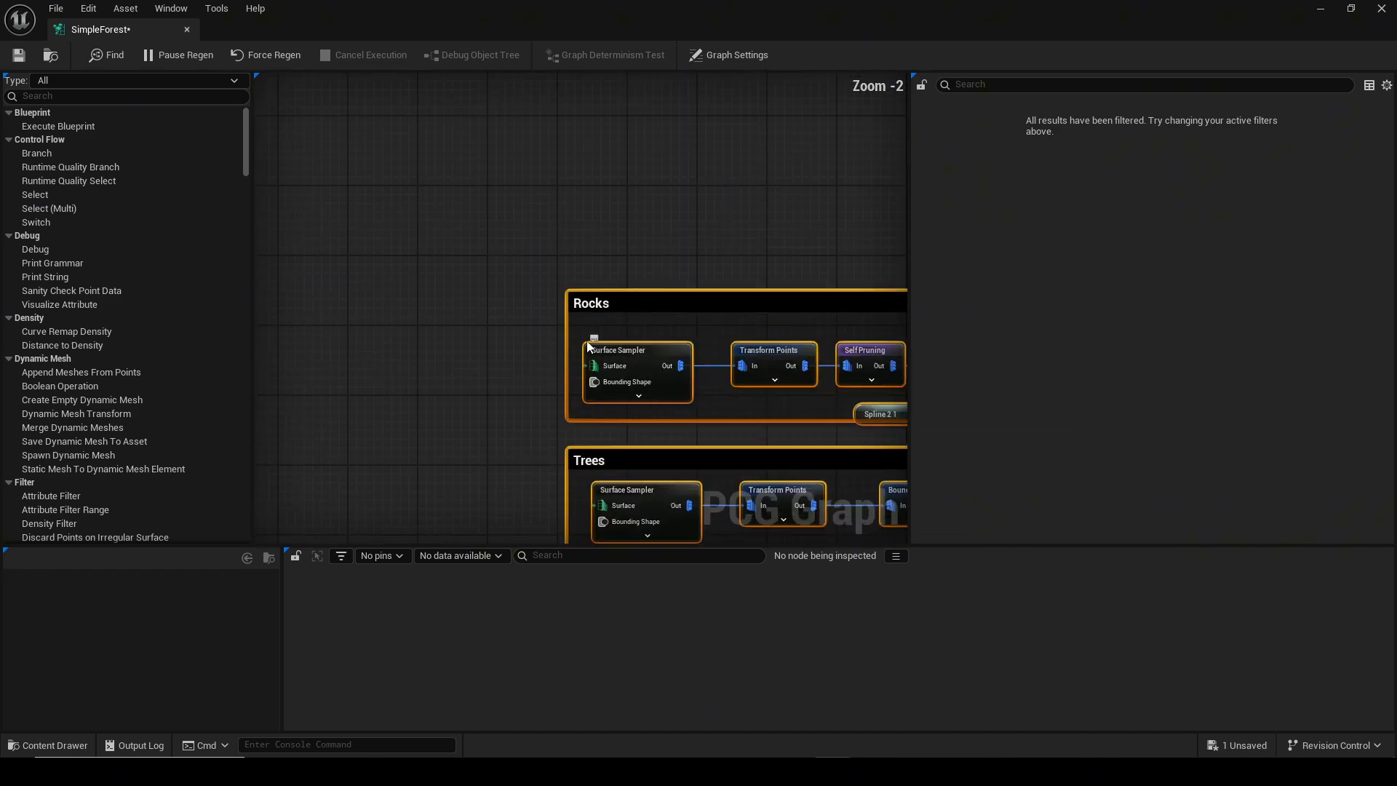
pyautogui.scroll(-7, 637, 353)
pyautogui.moveTo(617, 313); pyautogui.dragTo(552, 237, button='right')
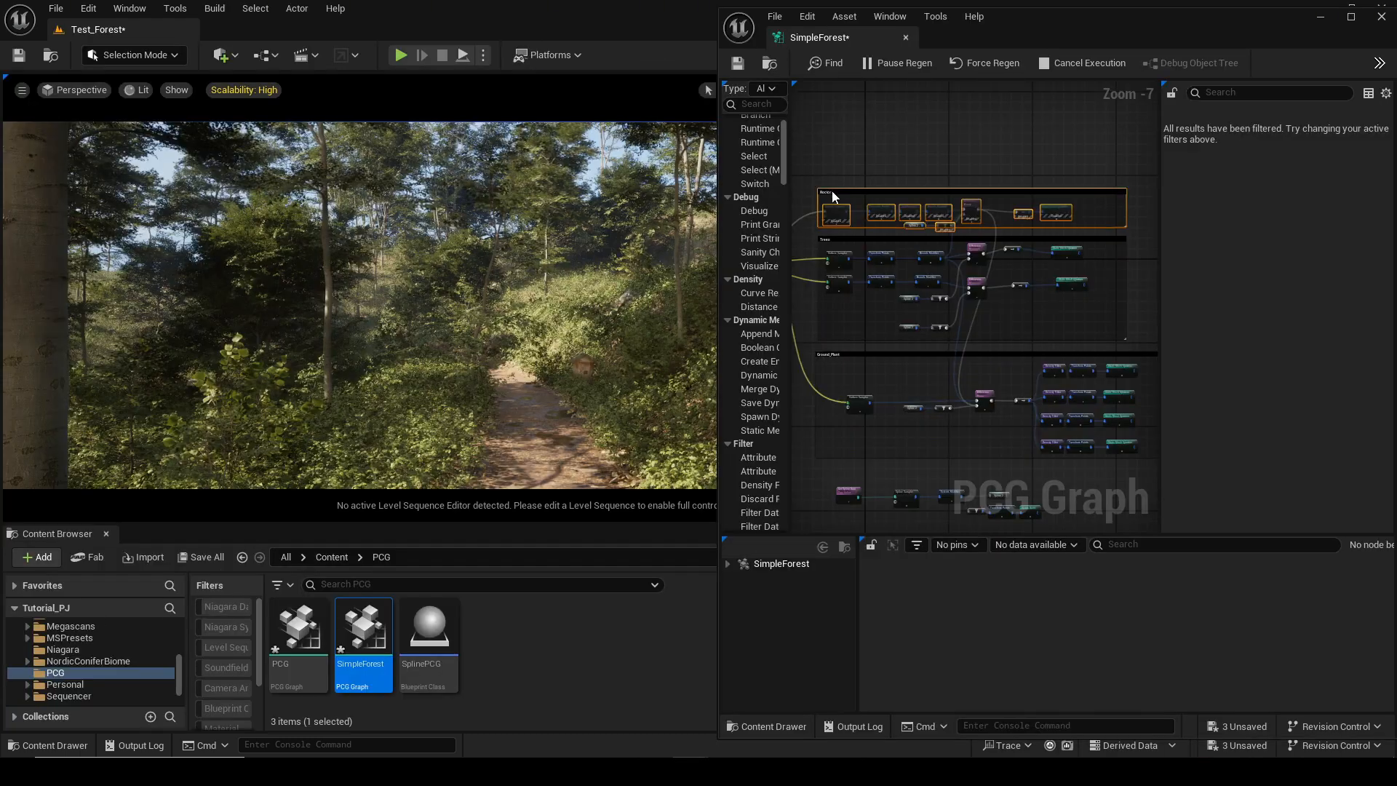
pyautogui.scroll(-1, 988, 329)
# Box-select the Trees and Ground_Plant nodes and move them toward the graph's input.
pyautogui.moveTo(997, 471); pyautogui.dragTo(933, 297)
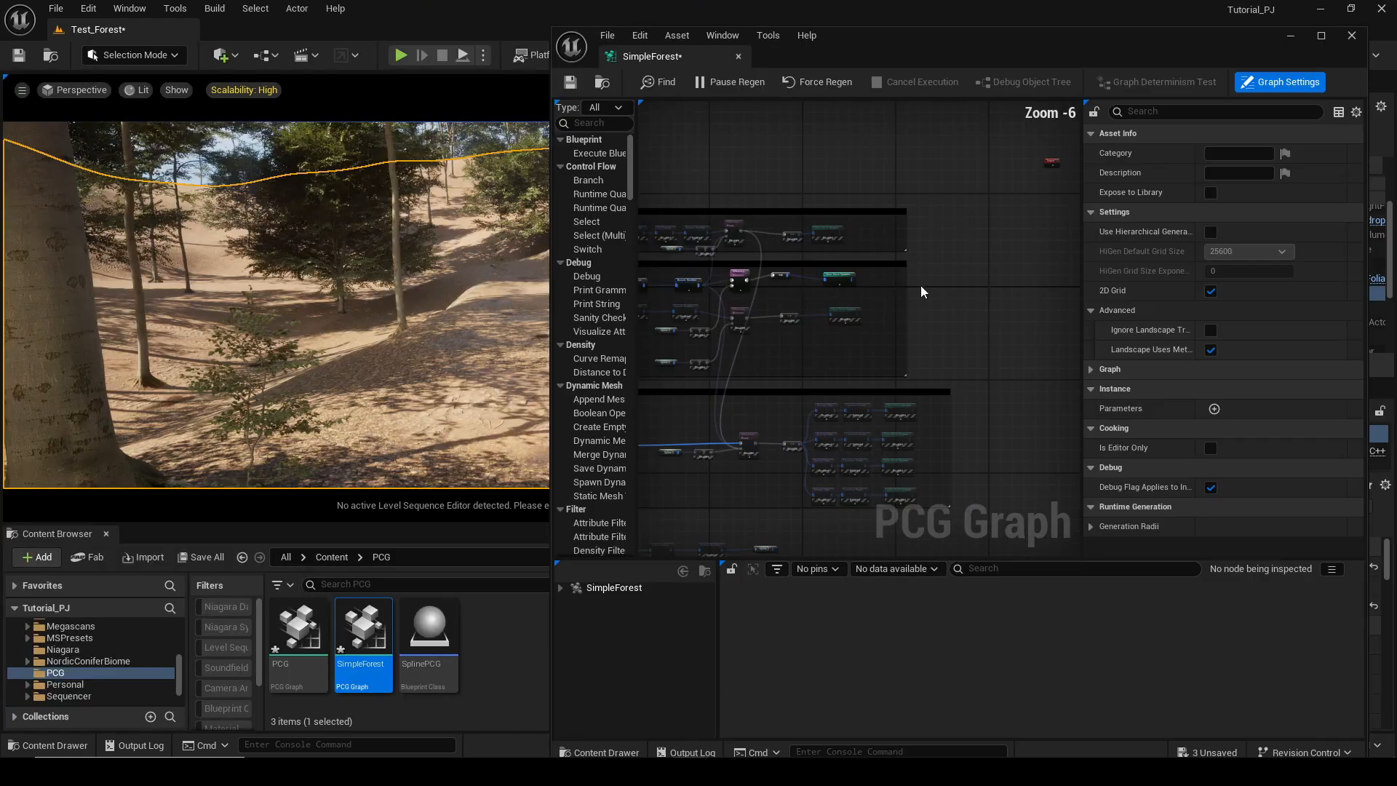
pyautogui.moveTo(1026, 281); pyautogui.dragTo(821, 284)
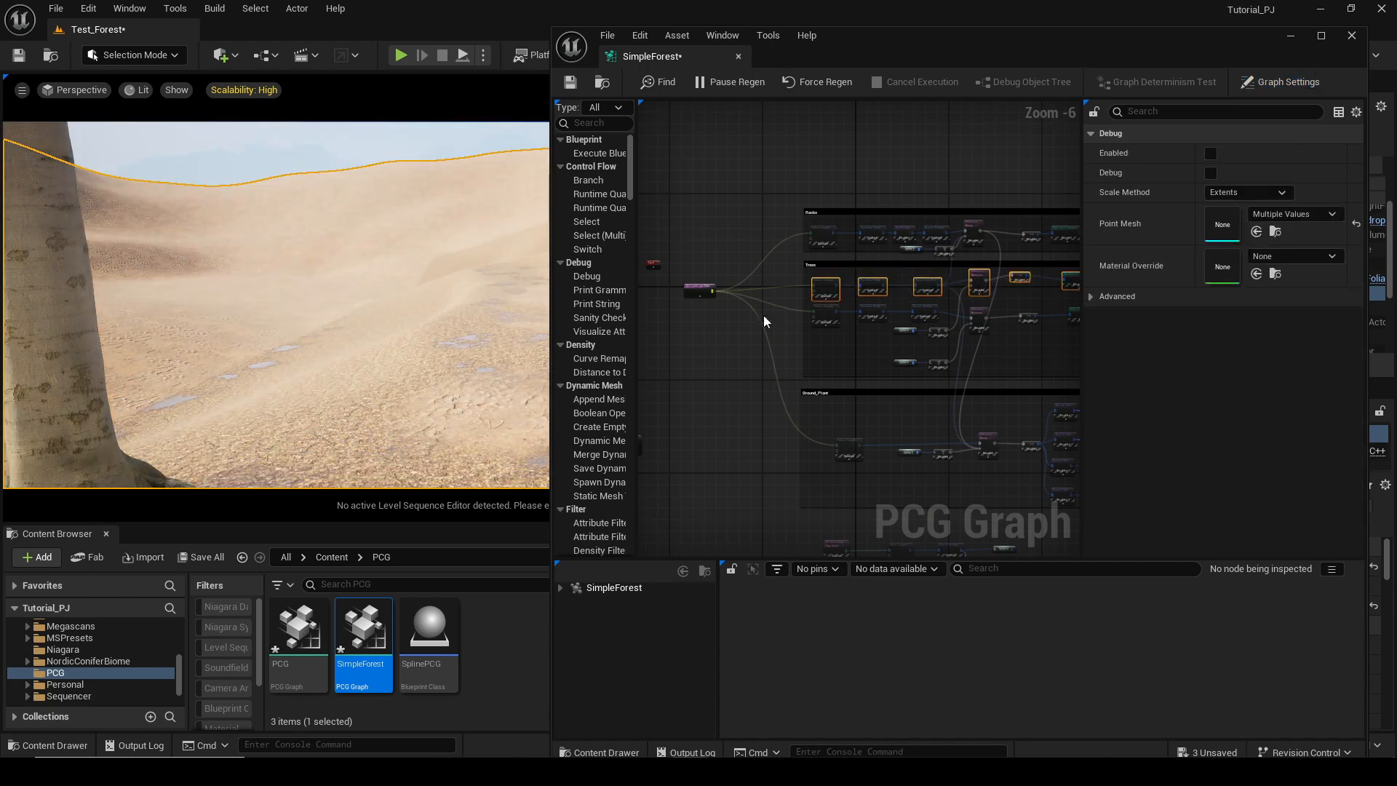
# Move the Get Landscape Data node next to the Rocks and Trees sections.
pyautogui.moveTo(742, 327); pyautogui.dragTo(789, 336, button='right')
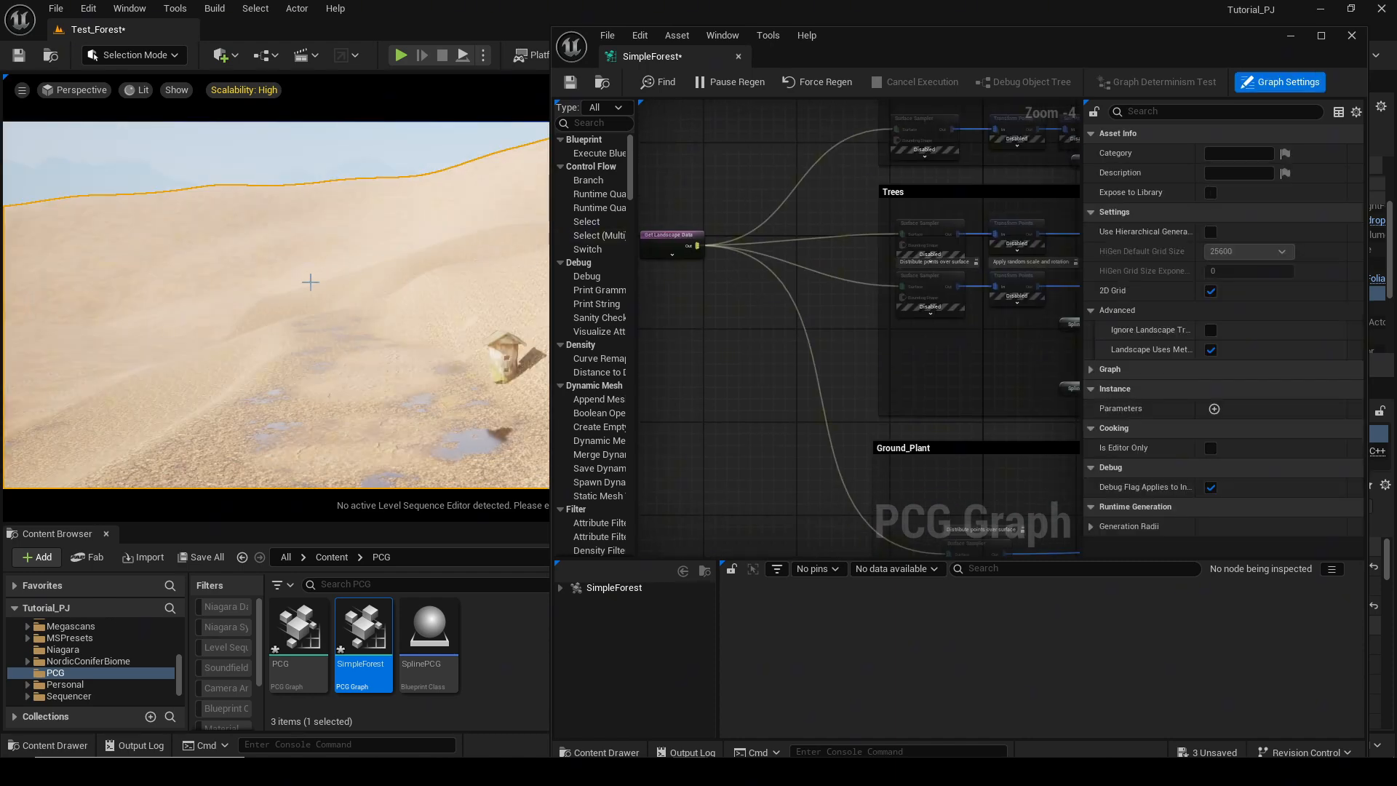
pyautogui.moveTo(310, 282); pyautogui.dragTo(308, 268, button='right')
pyautogui.moveTo(778, 274); pyautogui.dragTo(786, 264, button='right')
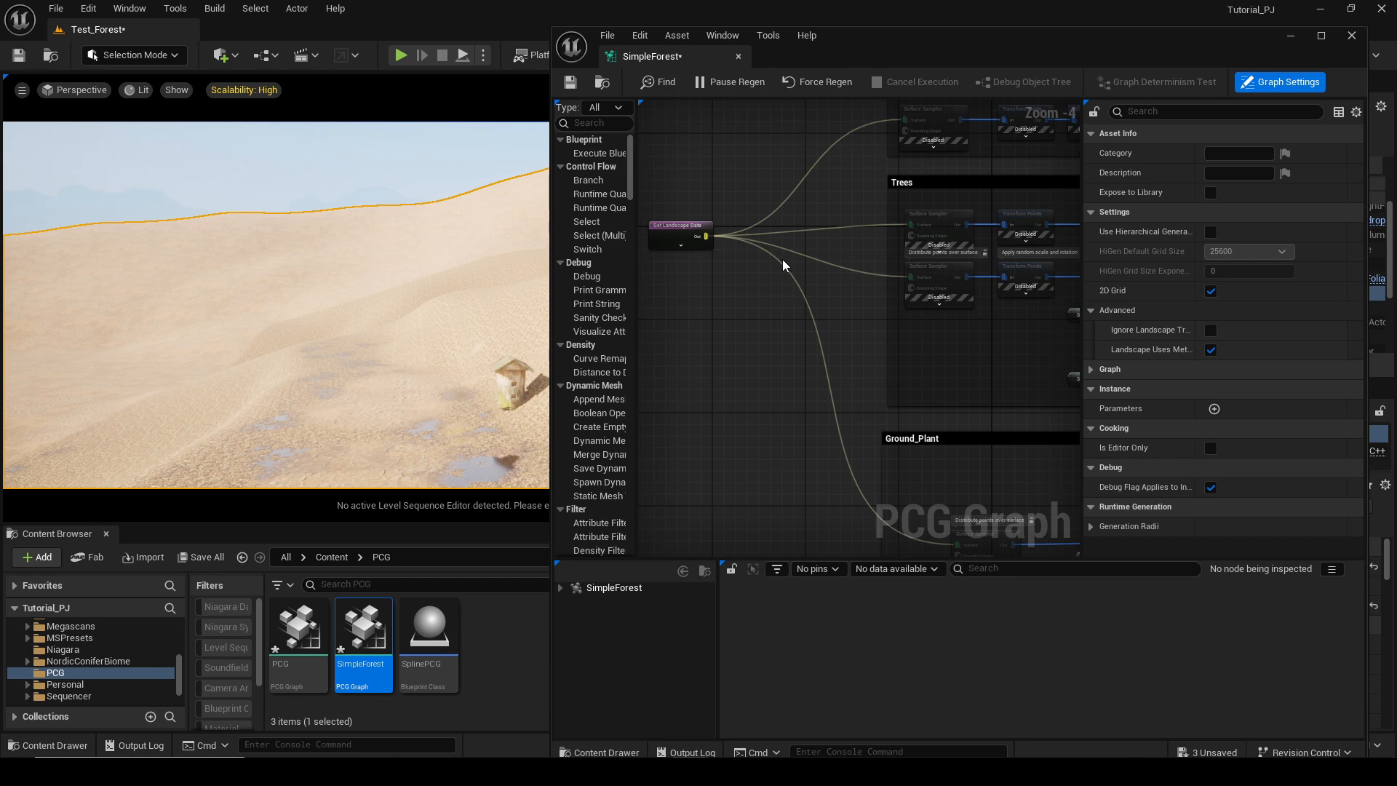
pyautogui.click(665, 225)
pyautogui.moveTo(695, 184); pyautogui.dragTo(775, 262, button='right')
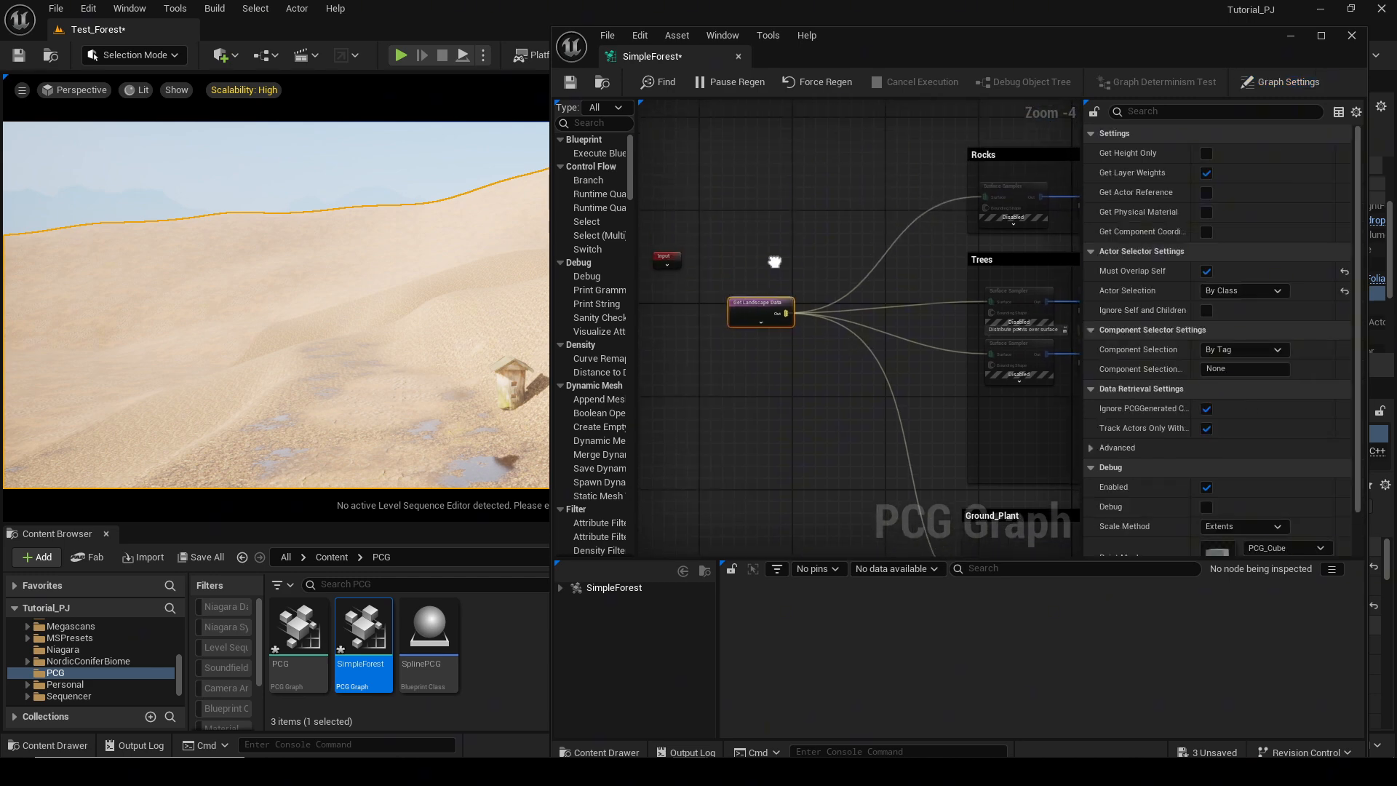
# Add a Get Landscape Data node by searching for land, then delete the selected node.
pyautogui.rightClick(760, 258)
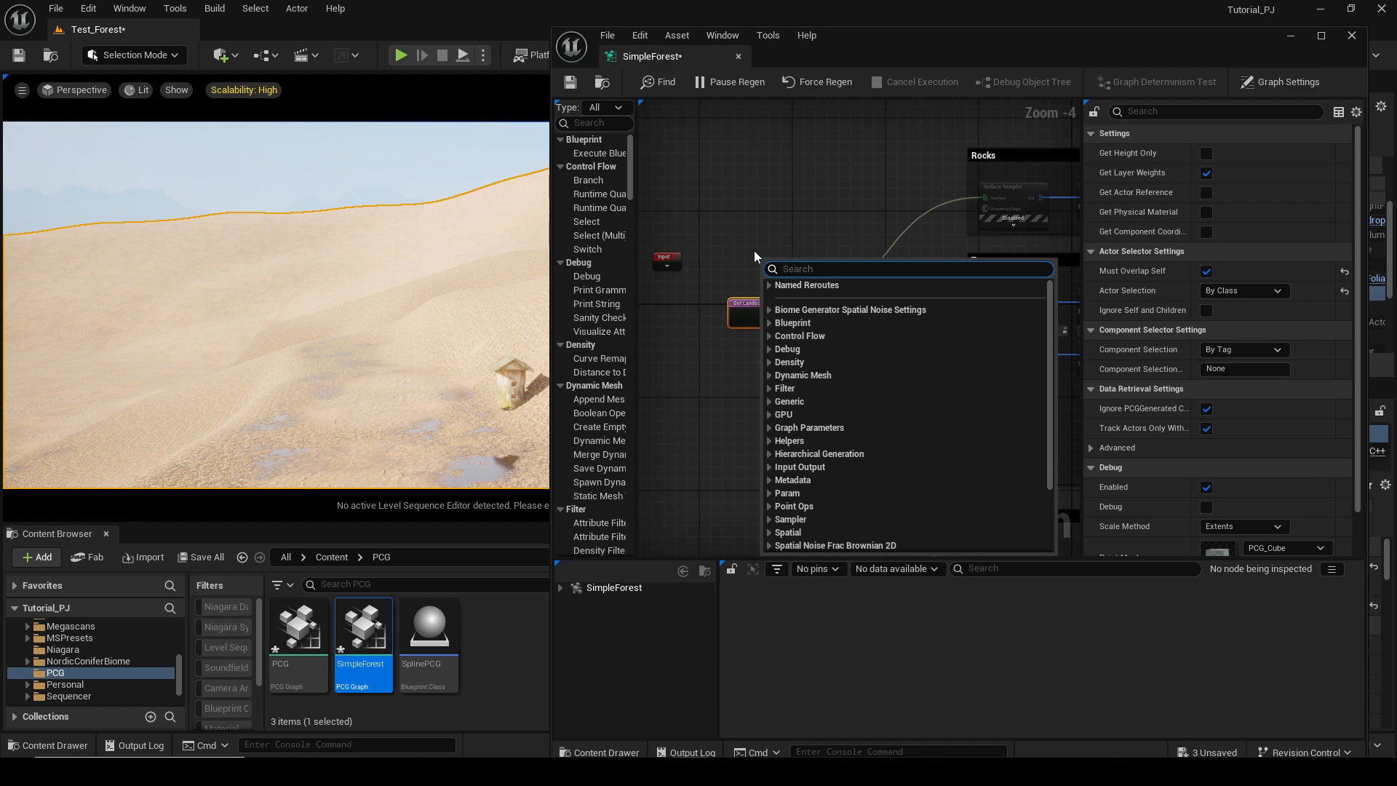
pyautogui.write('land')
pyautogui.press('Return')
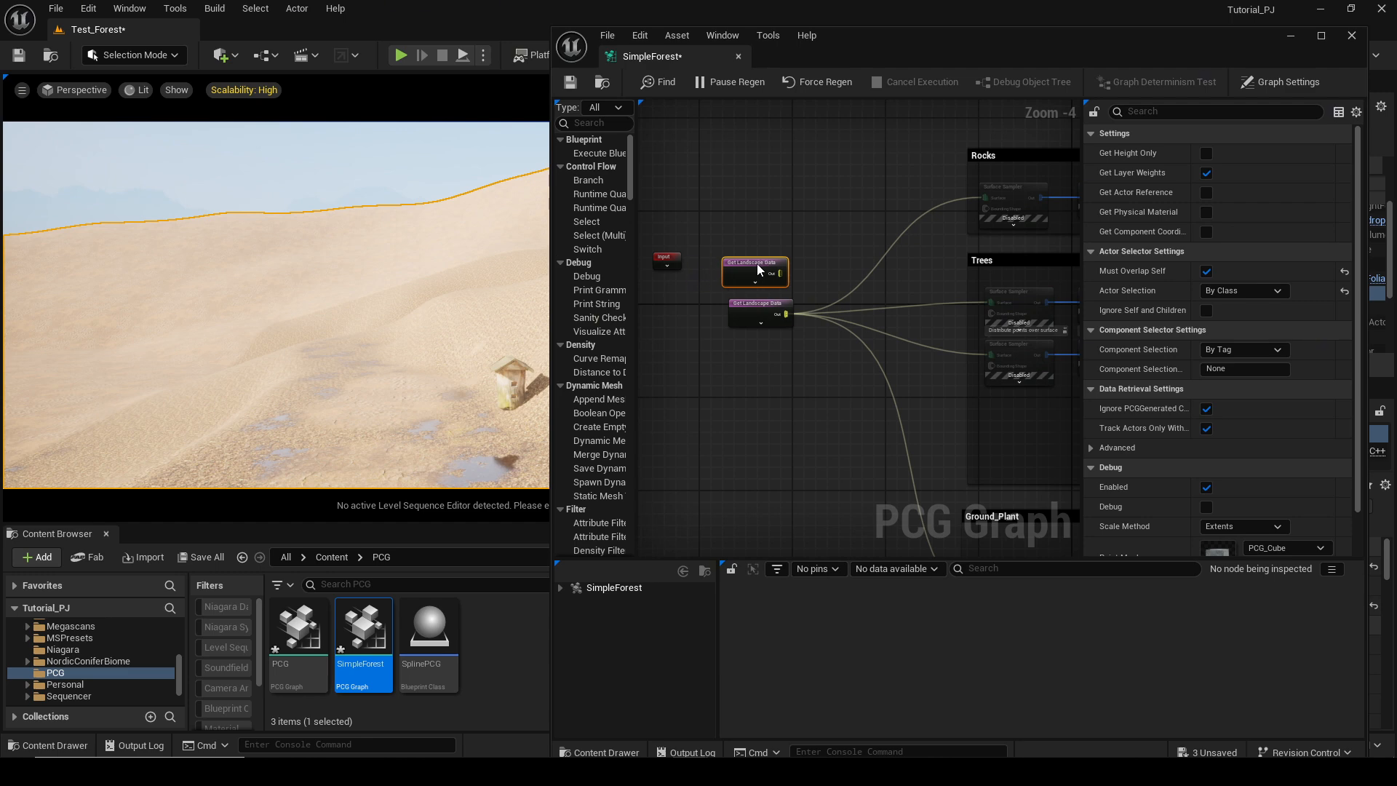
pyautogui.press('Delete')
# Enable the Trees section's Surface Sampler node and turn on its debug display.
pyautogui.moveTo(946, 248); pyautogui.dragTo(872, 215, button='right')
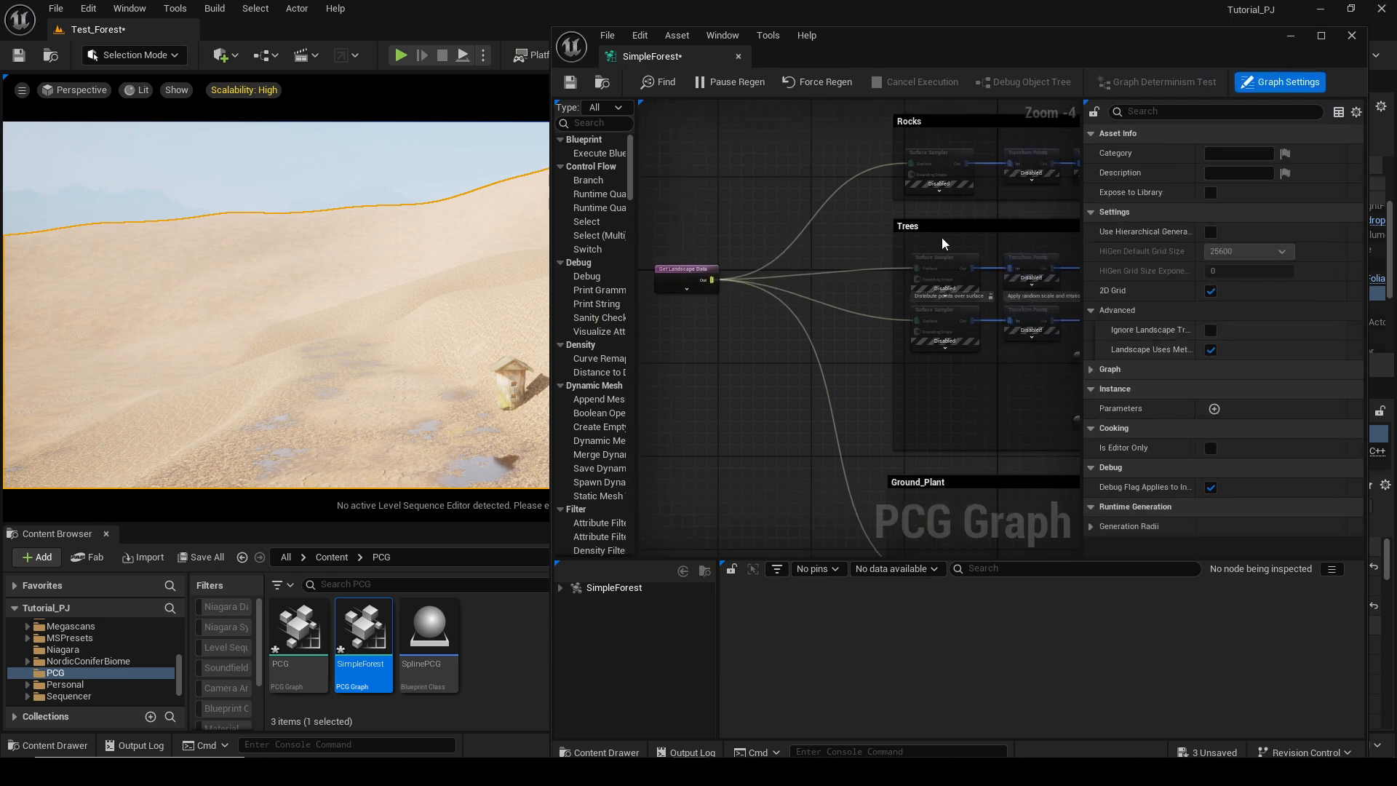
pyautogui.scroll(2, 943, 244)
pyautogui.click(941, 252)
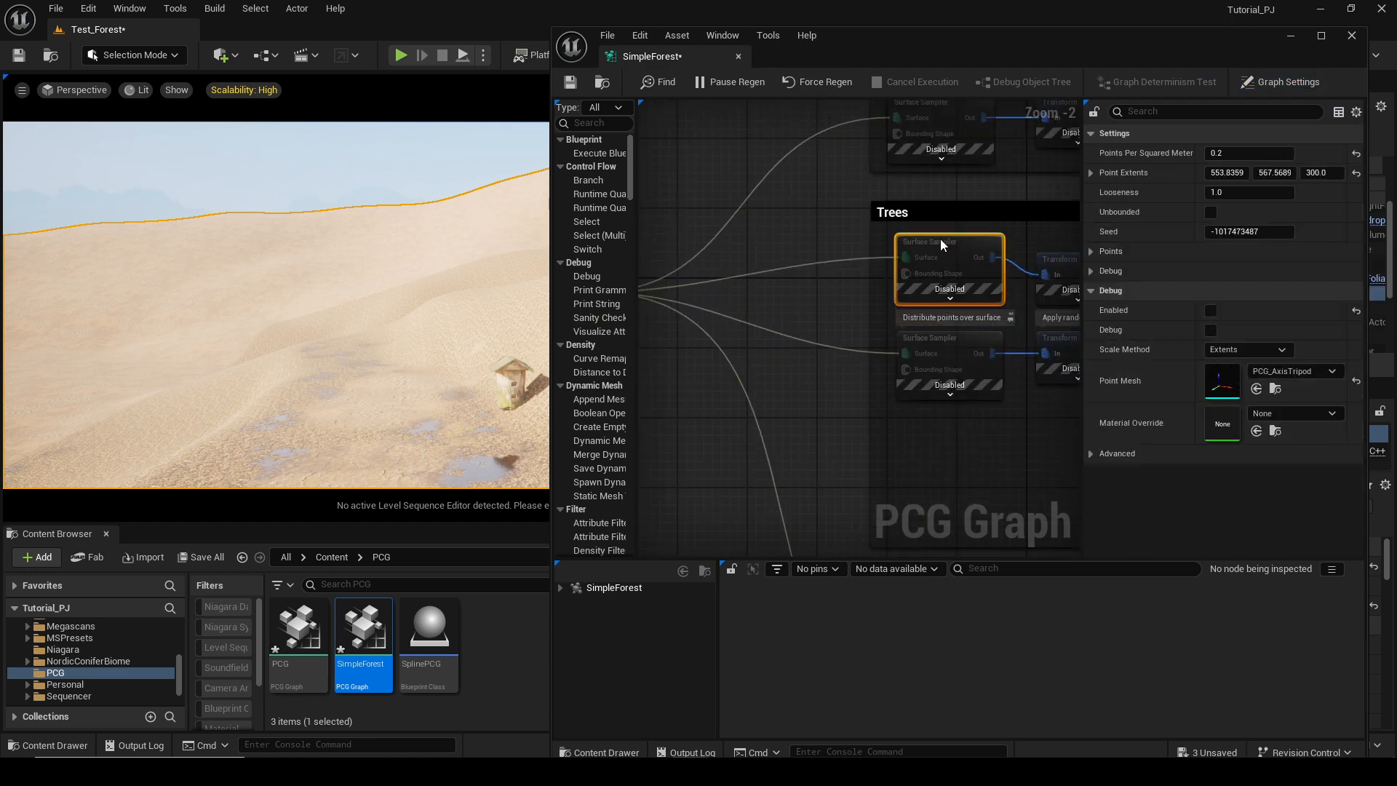
pyautogui.moveTo(743, 285); pyautogui.dragTo(786, 260, button='right')
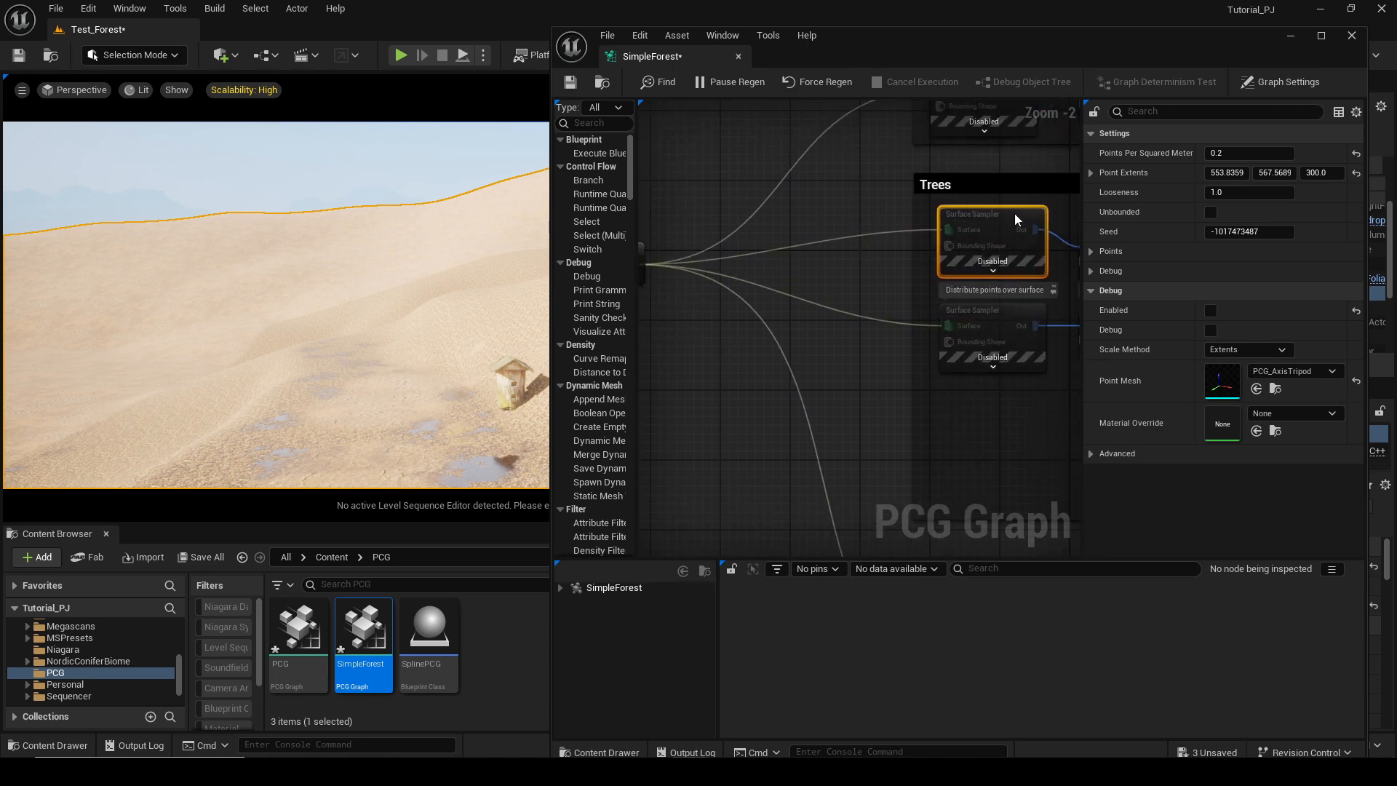
pyautogui.press('e')
pyautogui.press('d')
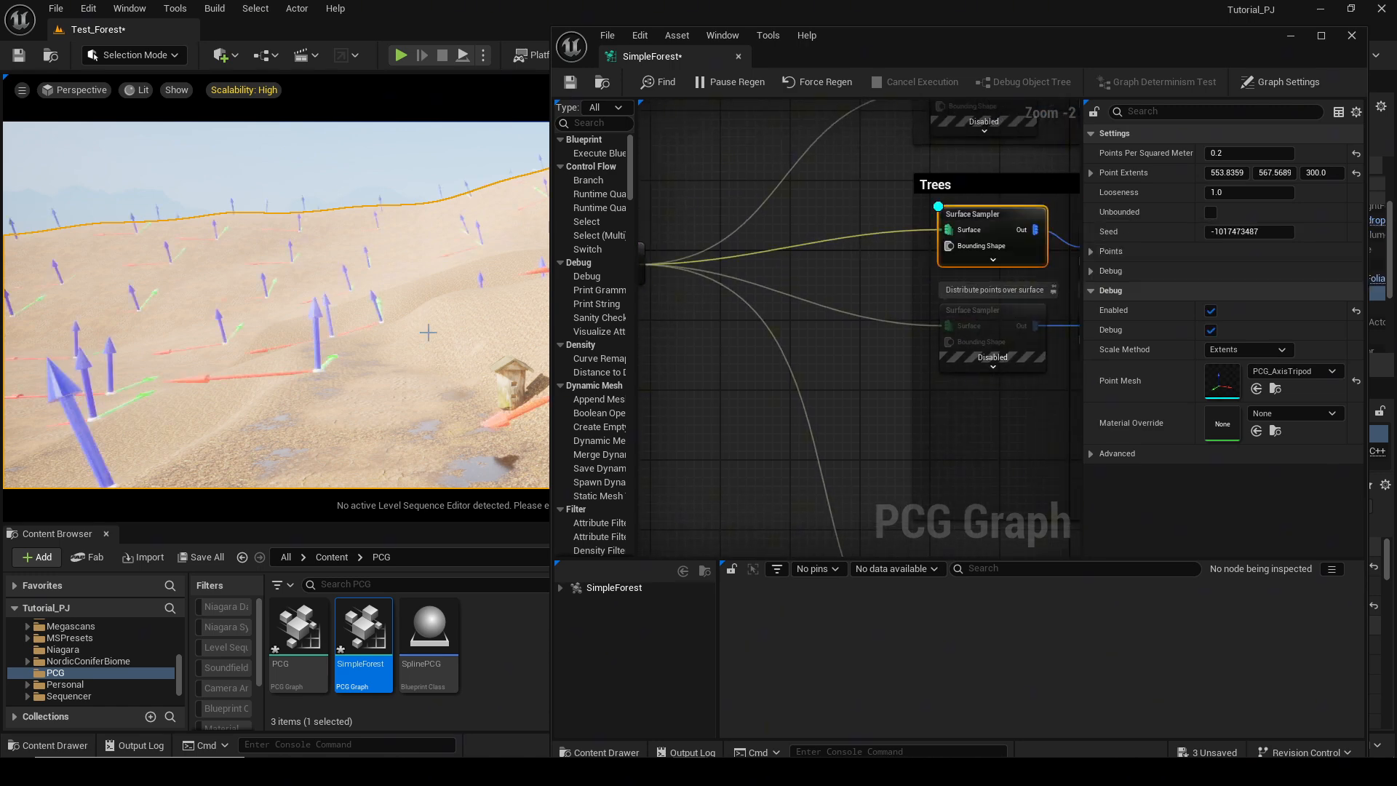
# Undo the last node deletion.
pyautogui.hotkey('ctrl', 'z')
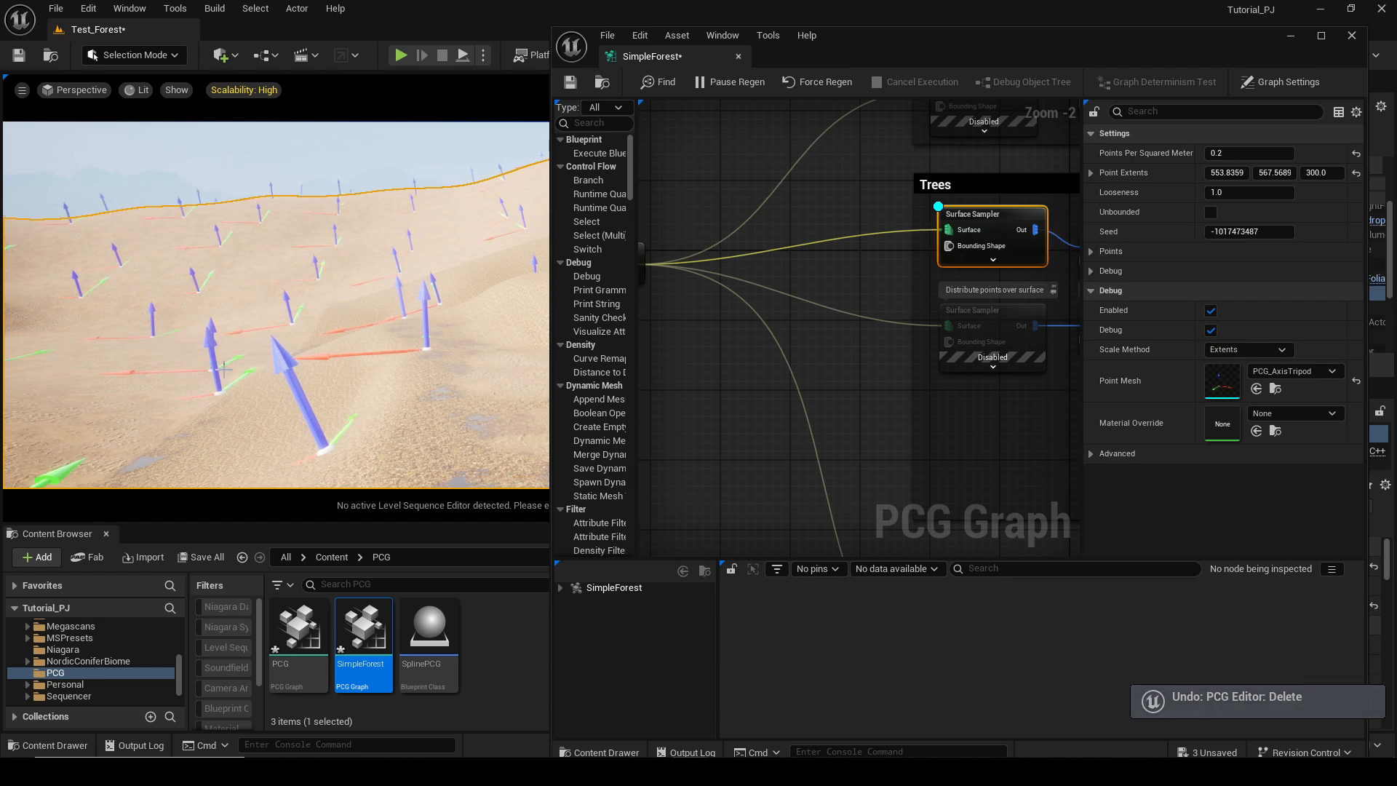
pyautogui.moveTo(224, 369); pyautogui.dragTo(164, 378, button='right')
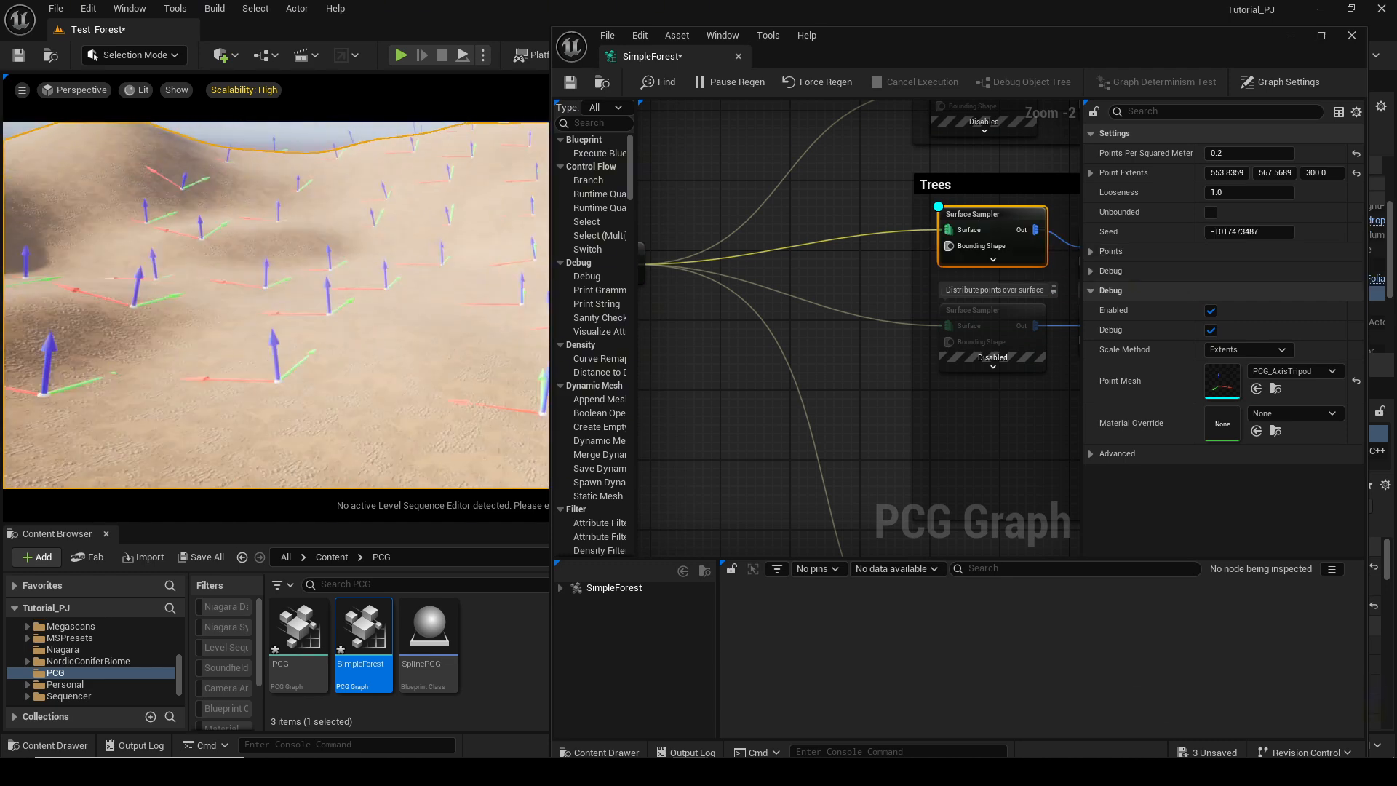
pyautogui.moveTo(343, 358); pyautogui.dragTo(476, 377, button='right')
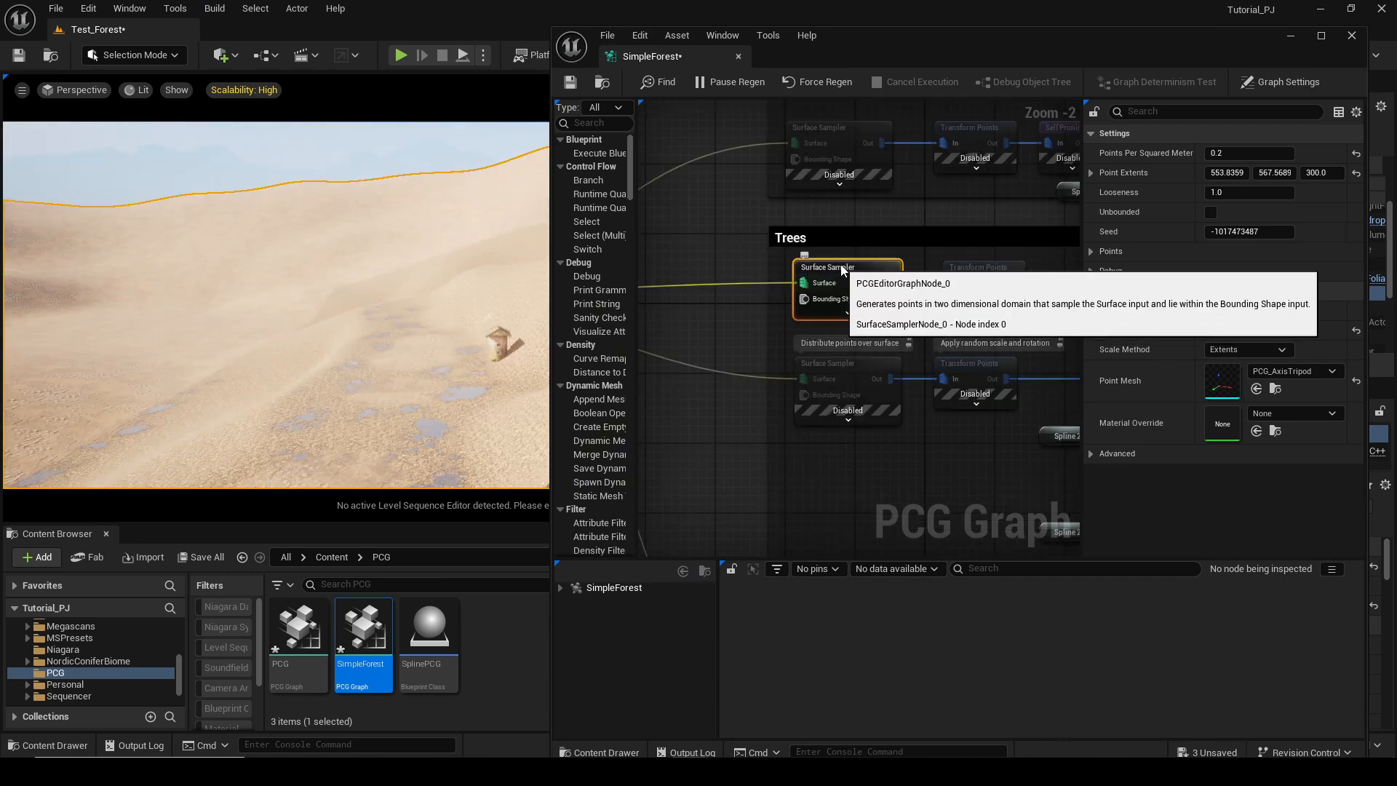
# Add a Surface Sampler node beside the Trees section.
pyautogui.rightClick(832, 222)
pyautogui.write('Sur')
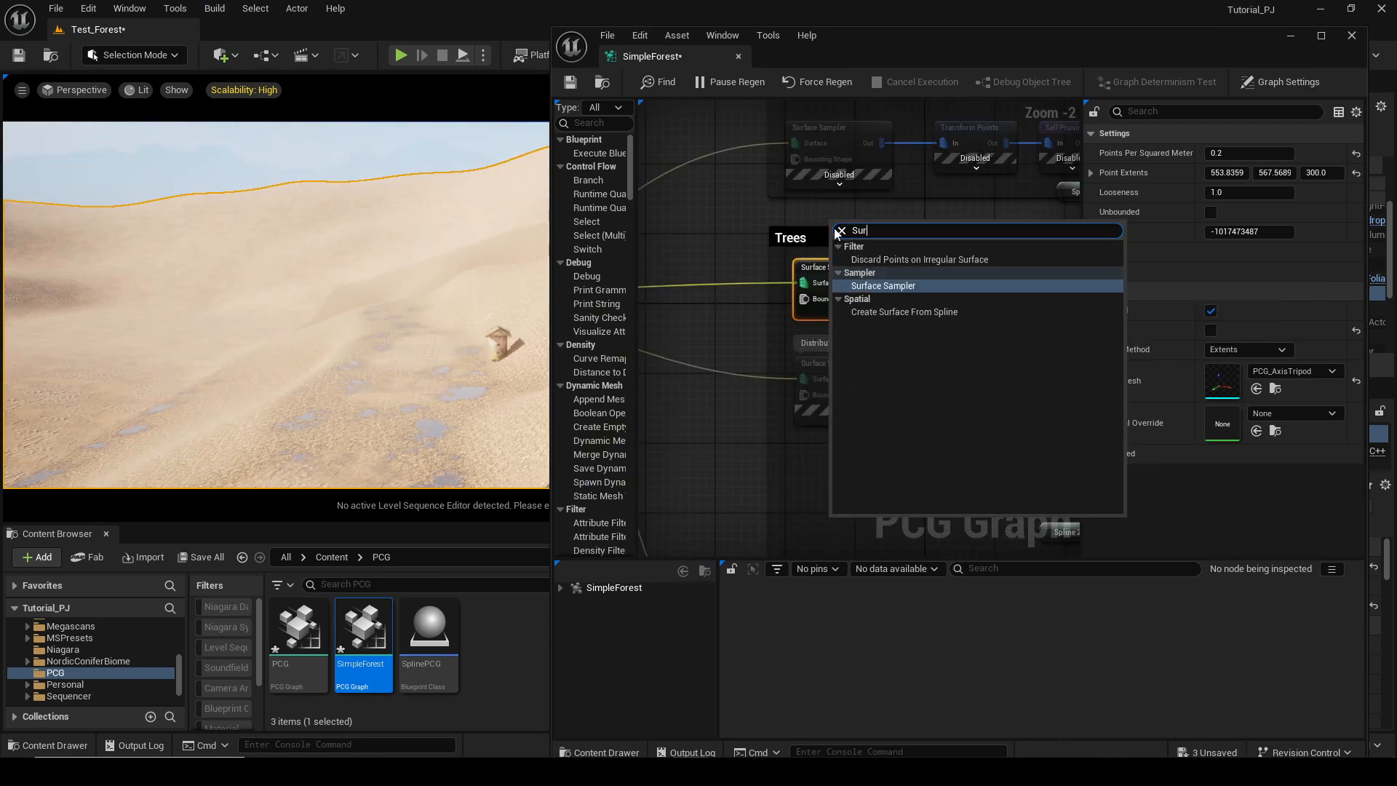
pyautogui.press('Return')
pyautogui.moveTo(871, 249); pyautogui.dragTo(834, 221)
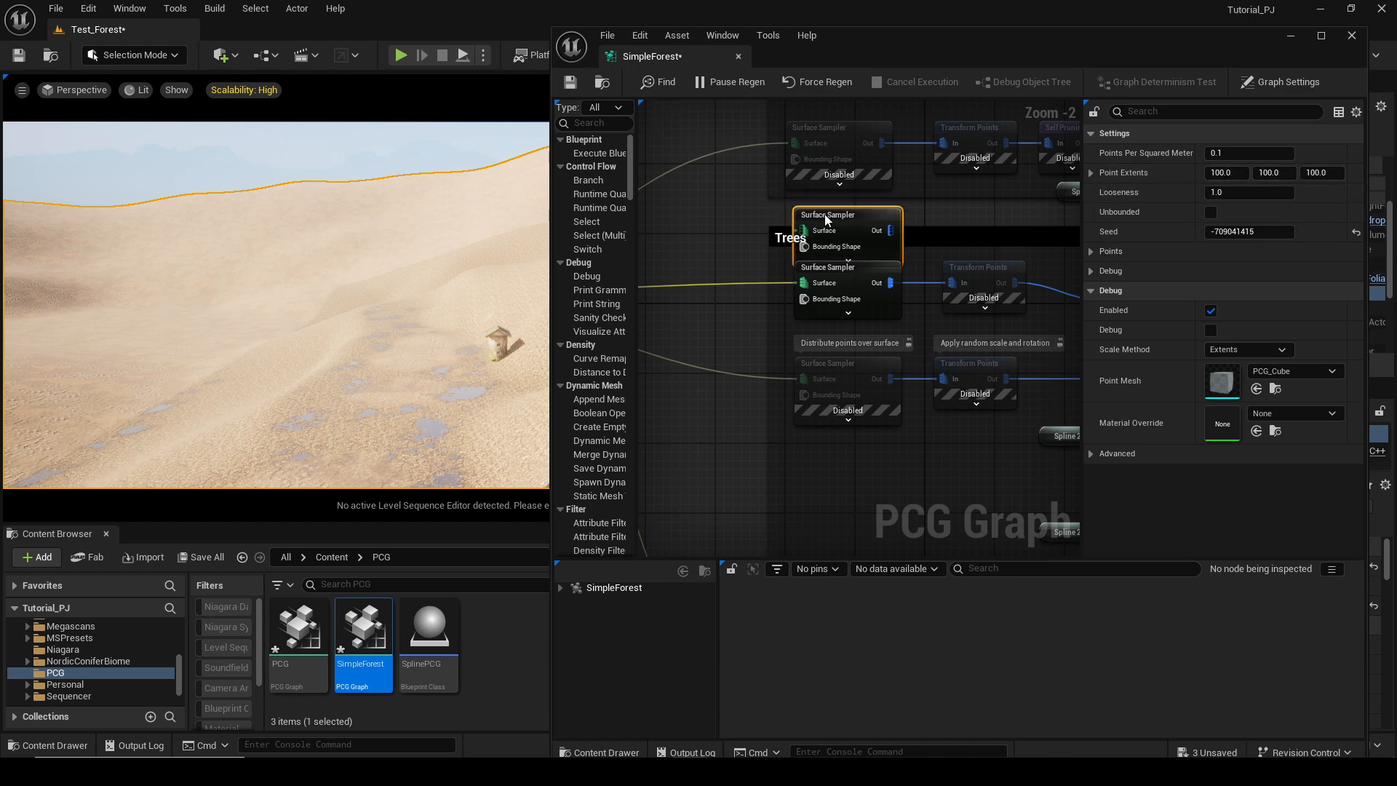
# Turn on debug display for the Trees section's Transform Points node.
pyautogui.rightClick(861, 237)
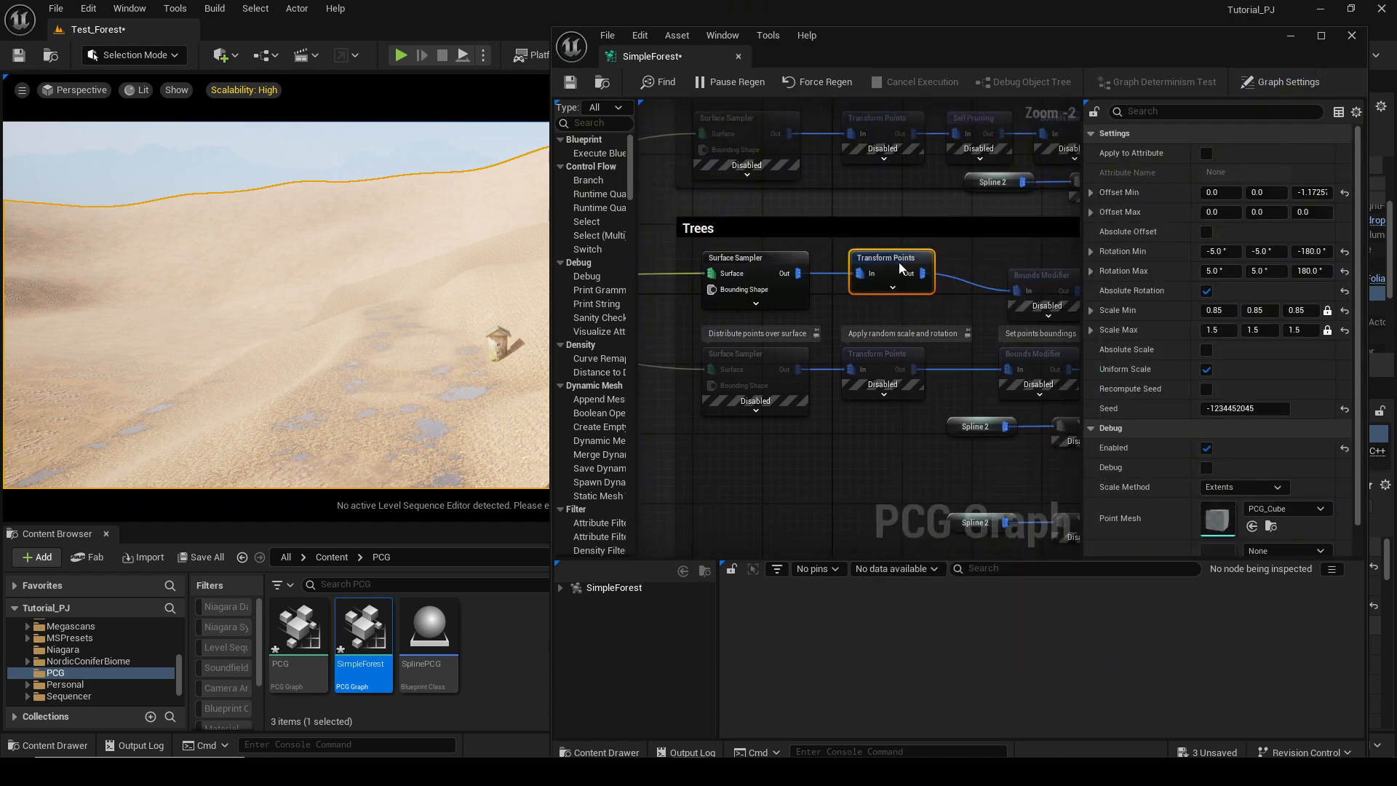
pyautogui.press('d')
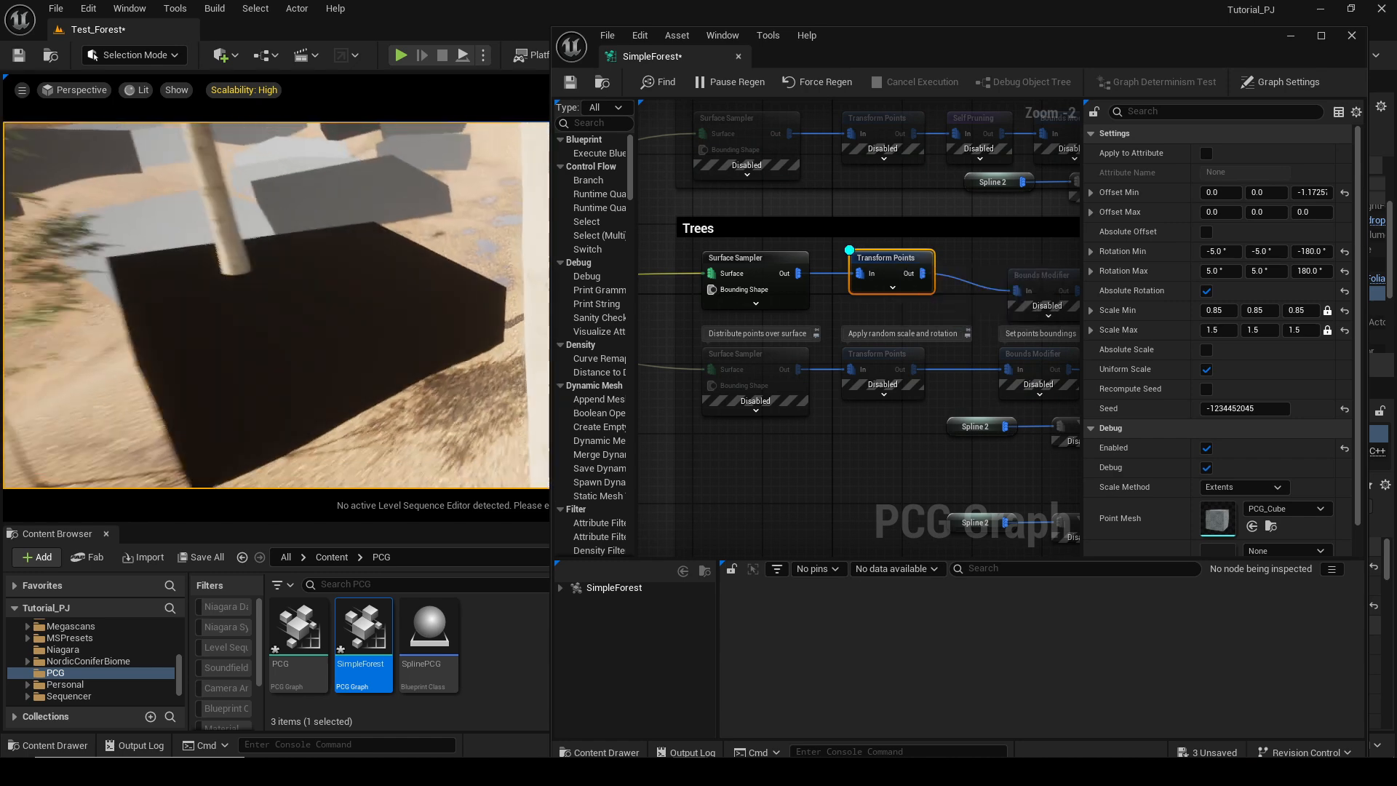
pyautogui.moveTo(264, 298); pyautogui.dragTo(278, 356, button='right')
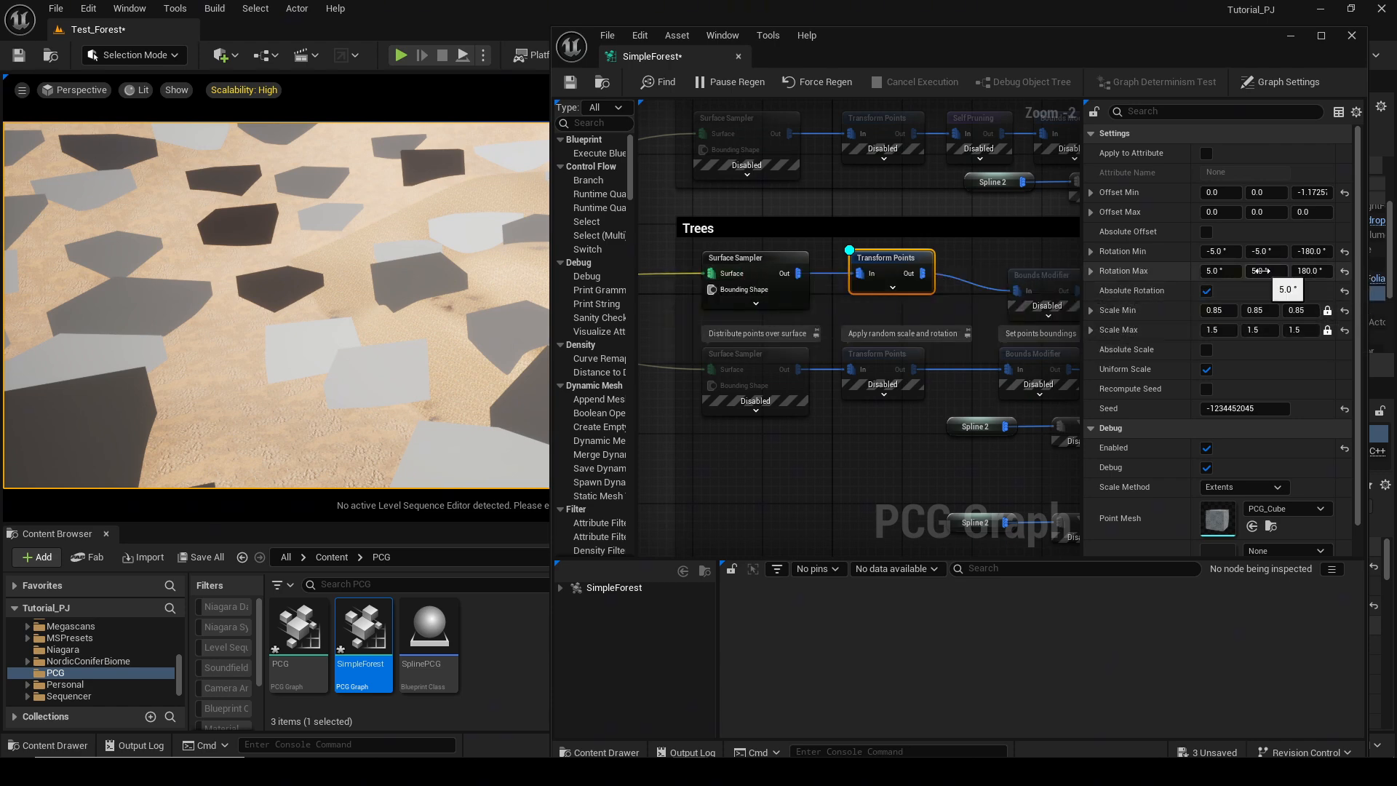
pyautogui.moveTo(1268, 272); pyautogui.dragTo(1278, 271)
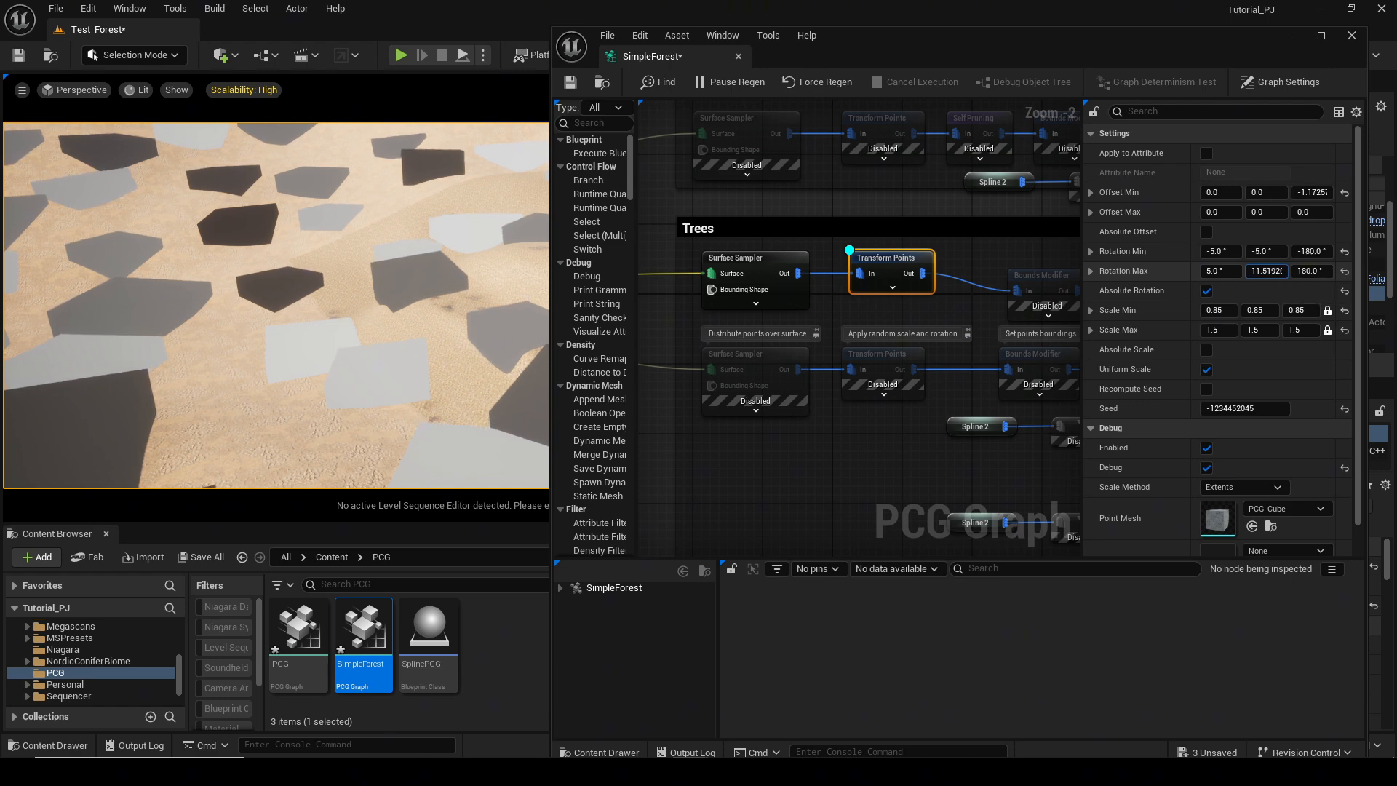
pyautogui.doubleClick(1265, 270)
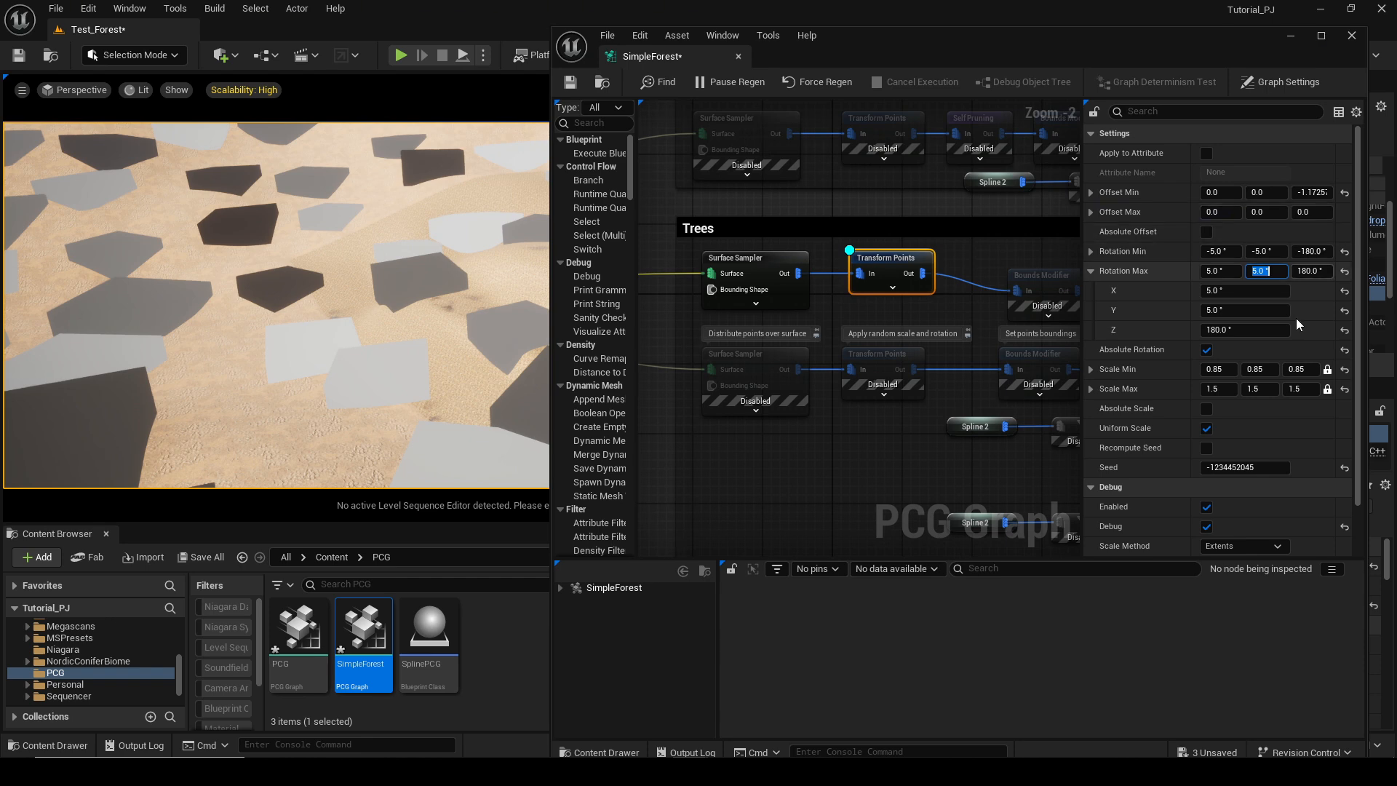
# Set the Transform Points node's Scale Max value to 1.5.
pyautogui.scroll(-1, 1164, 320)
pyautogui.moveTo(1265, 363); pyautogui.dragTo(1262, 364)
pyautogui.write('1')
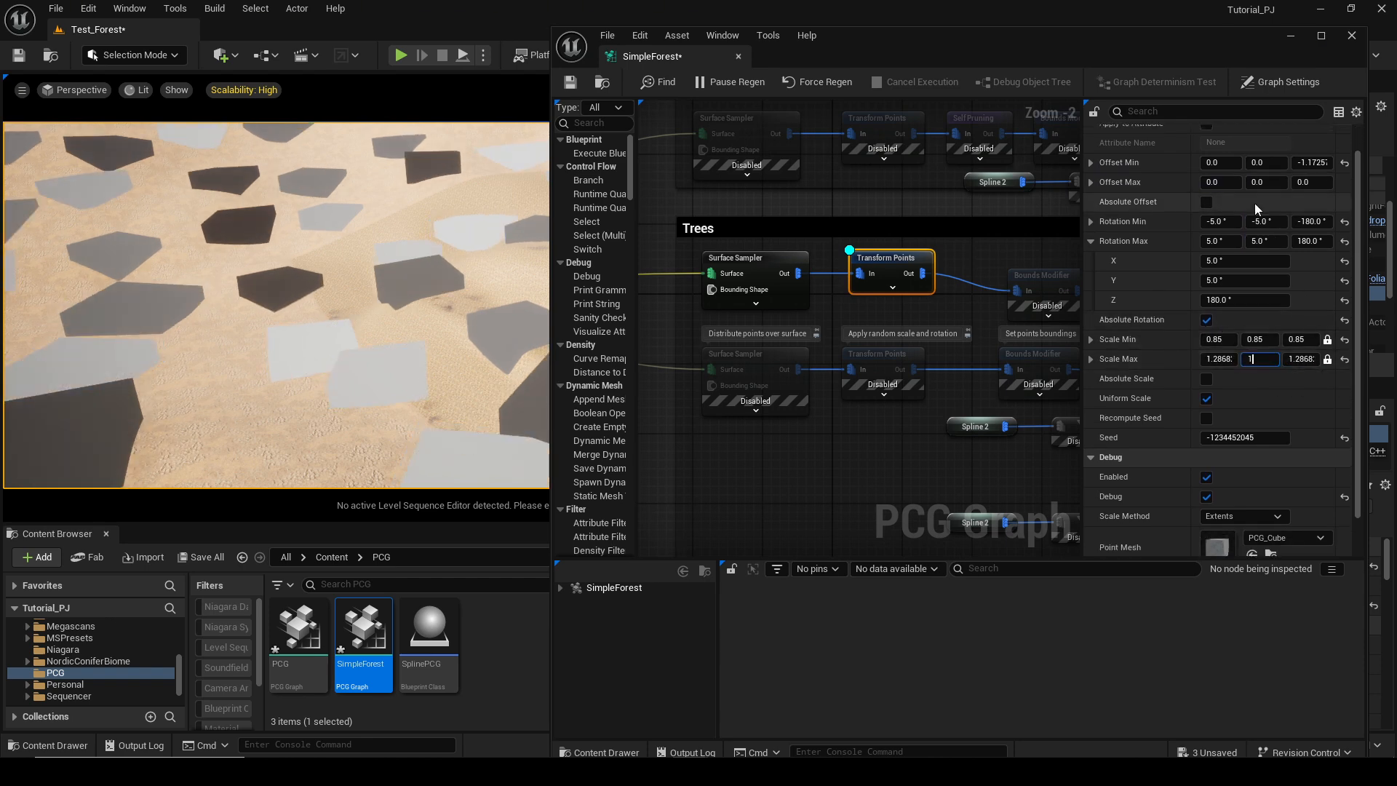
pyautogui.write('.5')
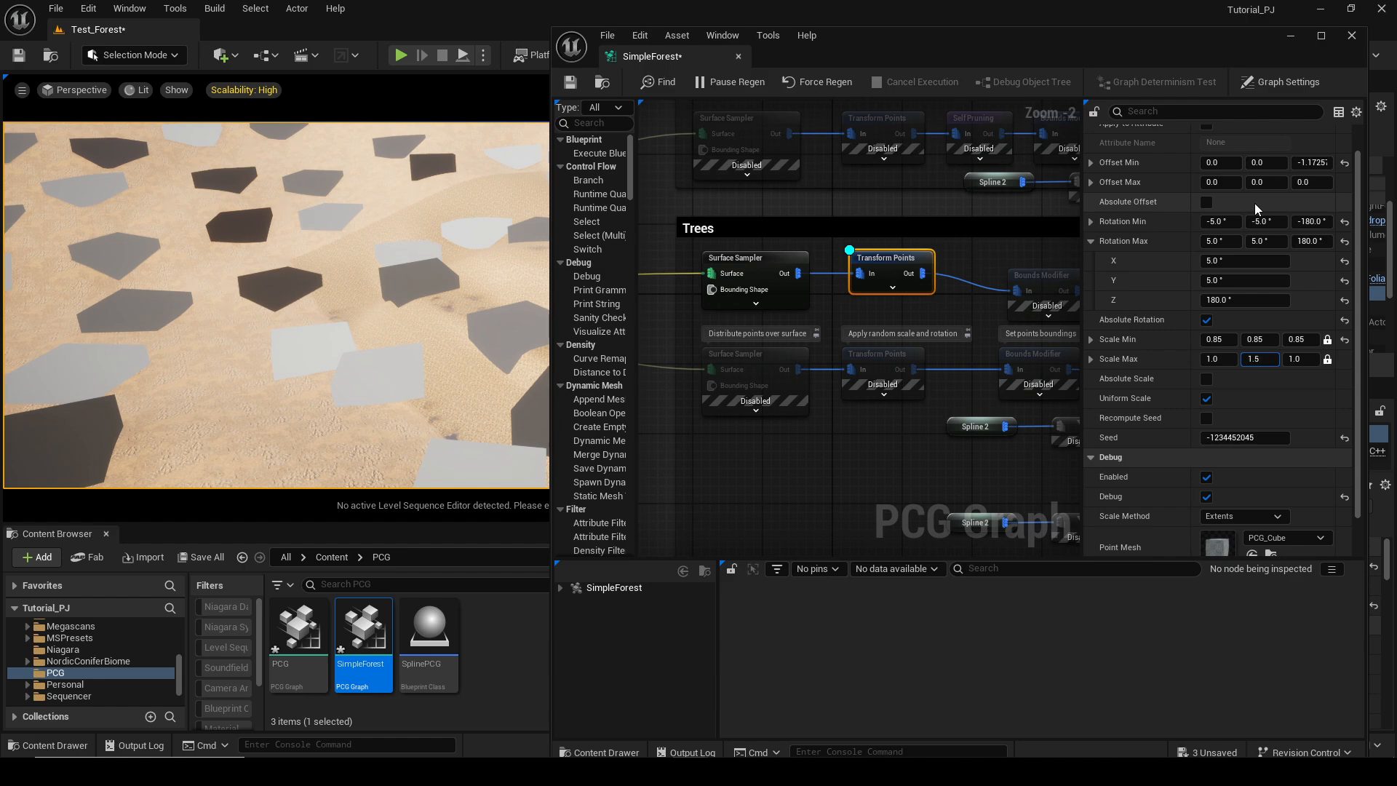
pyautogui.press('Return')
# Enable the Trees section's Bounds Modifier node and turn on its debug display.
pyautogui.moveTo(277, 305); pyautogui.dragTo(291, 334, button='right')
pyautogui.moveTo(970, 303); pyautogui.dragTo(836, 287, button='right')
pyautogui.click(837, 287)
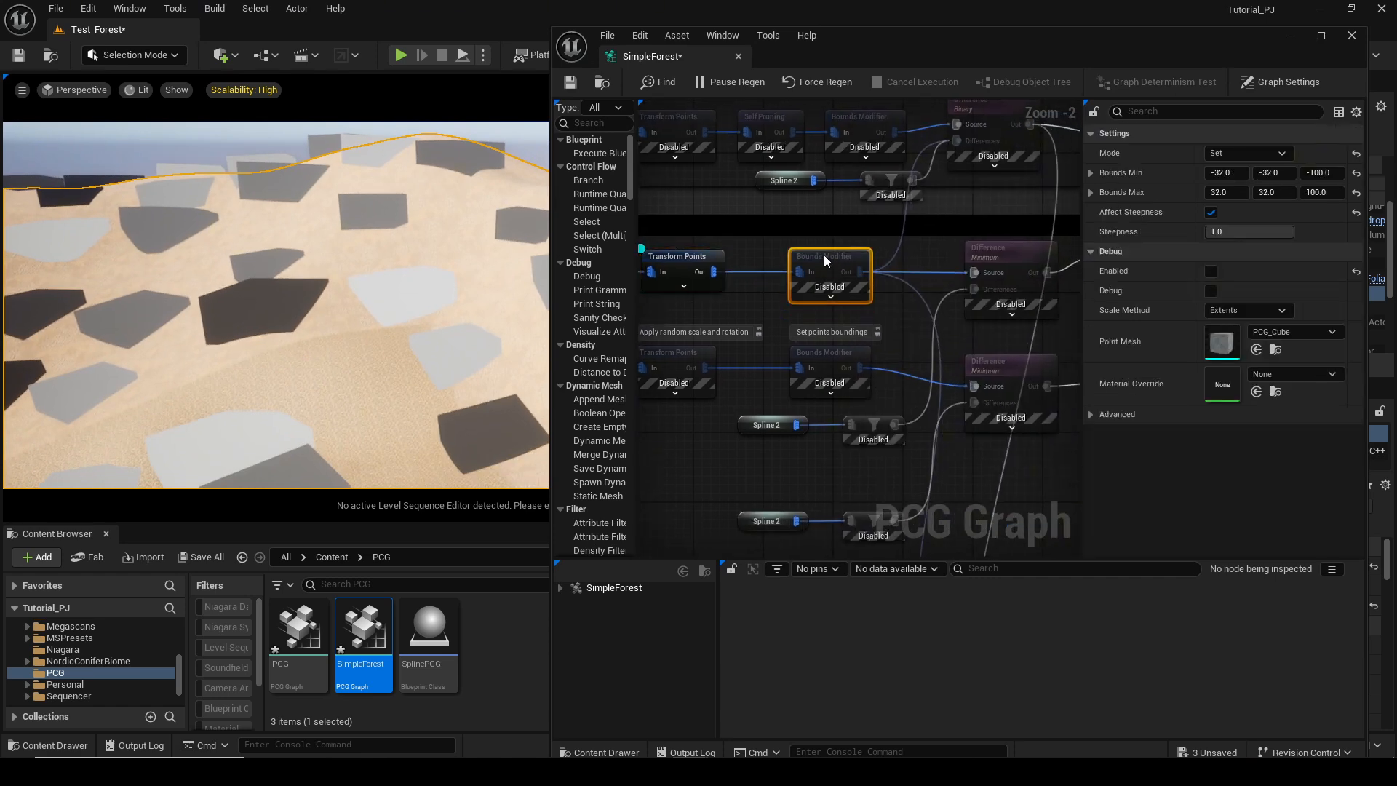
pyautogui.scroll(-3, 884, 240)
pyautogui.moveTo(308, 264); pyautogui.dragTo(308, 264, button='right')
pyautogui.moveTo(371, 310)
pyautogui.mouseDown(button='right')
pyautogui.moveTo(349, 378)
pyautogui.moveTo(371, 310)
pyautogui.mouseUp(button='right')
pyautogui.scroll(2, 821, 253)
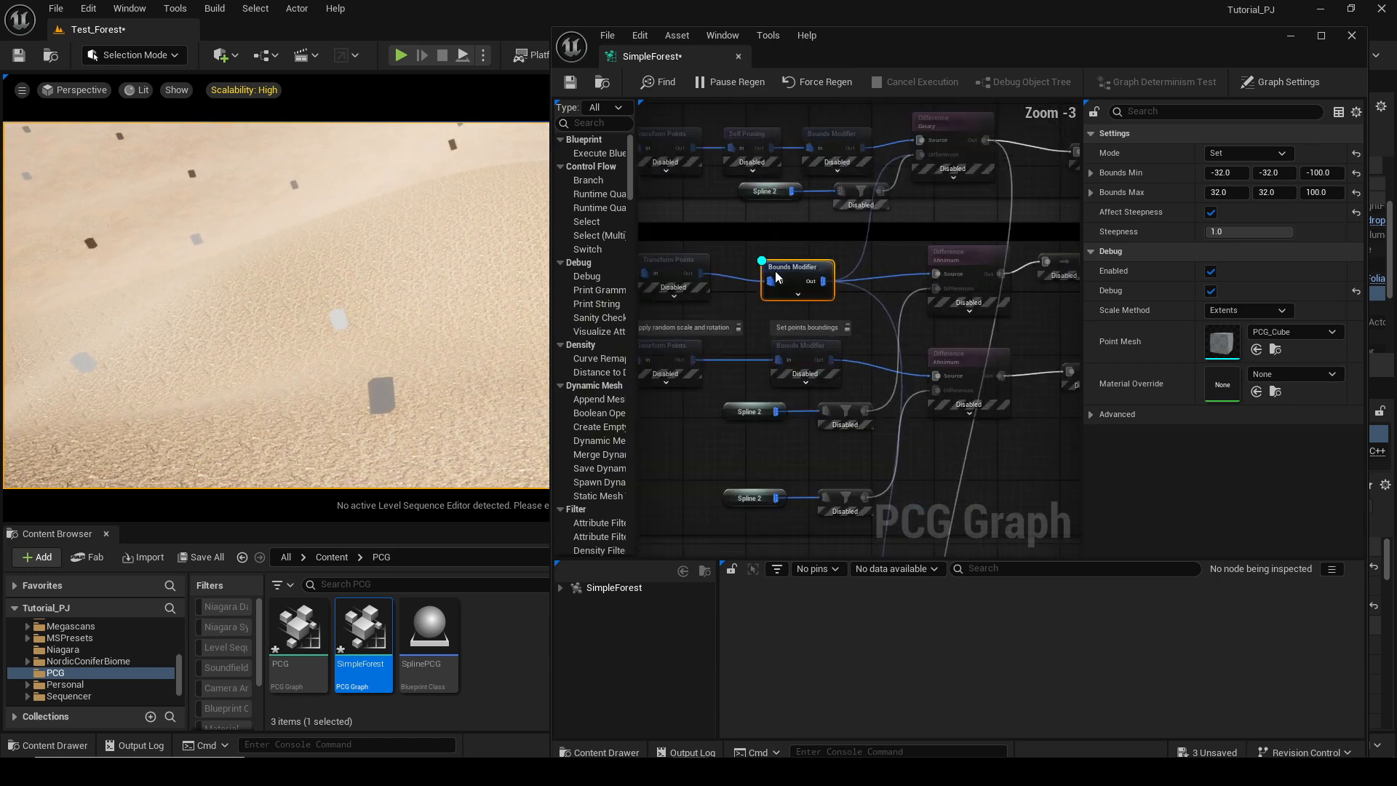
# Enable the Trees section's Difference node and turn on its debug display.
pyautogui.scroll(-2, 777, 272)
pyautogui.click(916, 264)
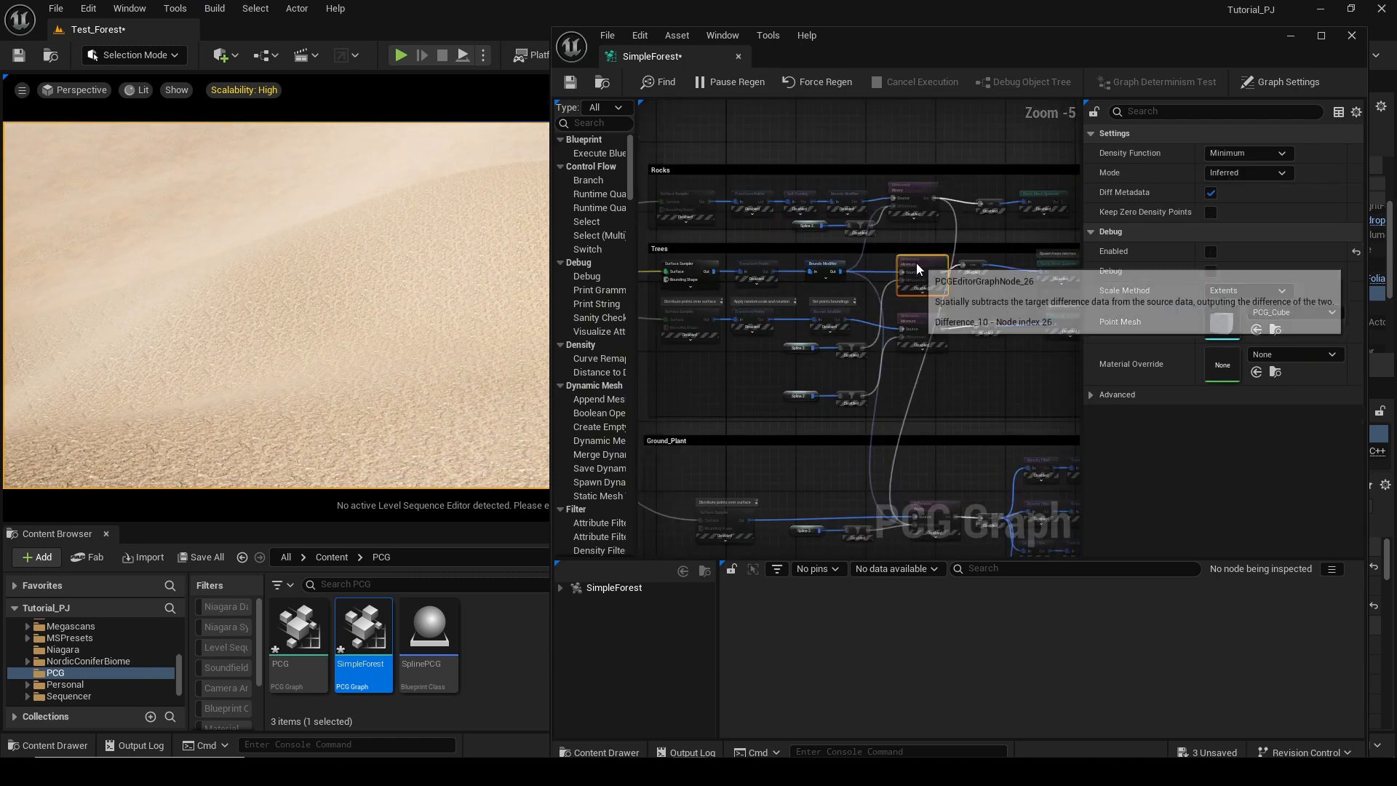
pyautogui.scroll(2, 1027, 329)
pyautogui.moveTo(1027, 329); pyautogui.dragTo(751, 342, button='right')
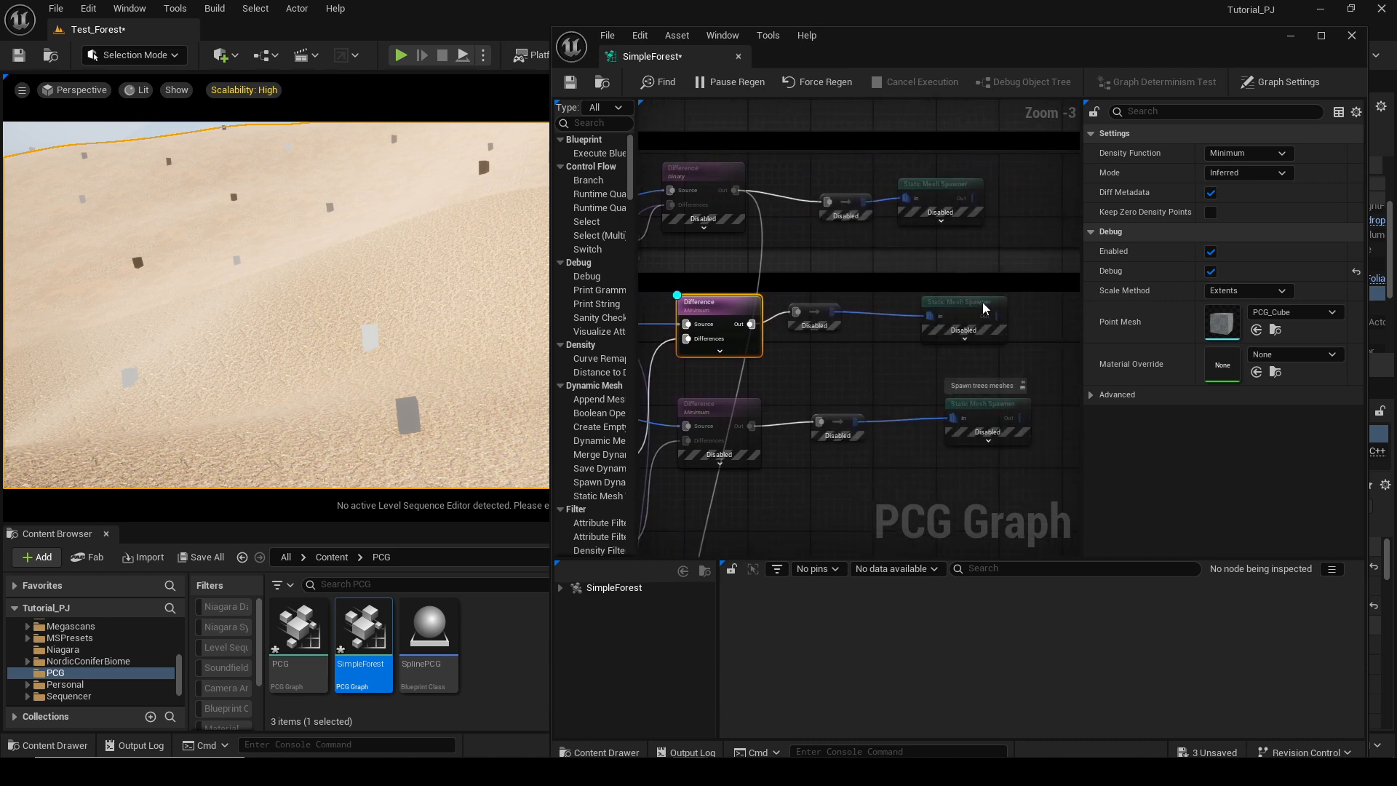
pyautogui.click(981, 309)
pyautogui.click(709, 314)
pyautogui.moveTo(806, 332); pyautogui.dragTo(899, 343, button='right')
pyautogui.rightClick(797, 281)
pyautogui.write('d')
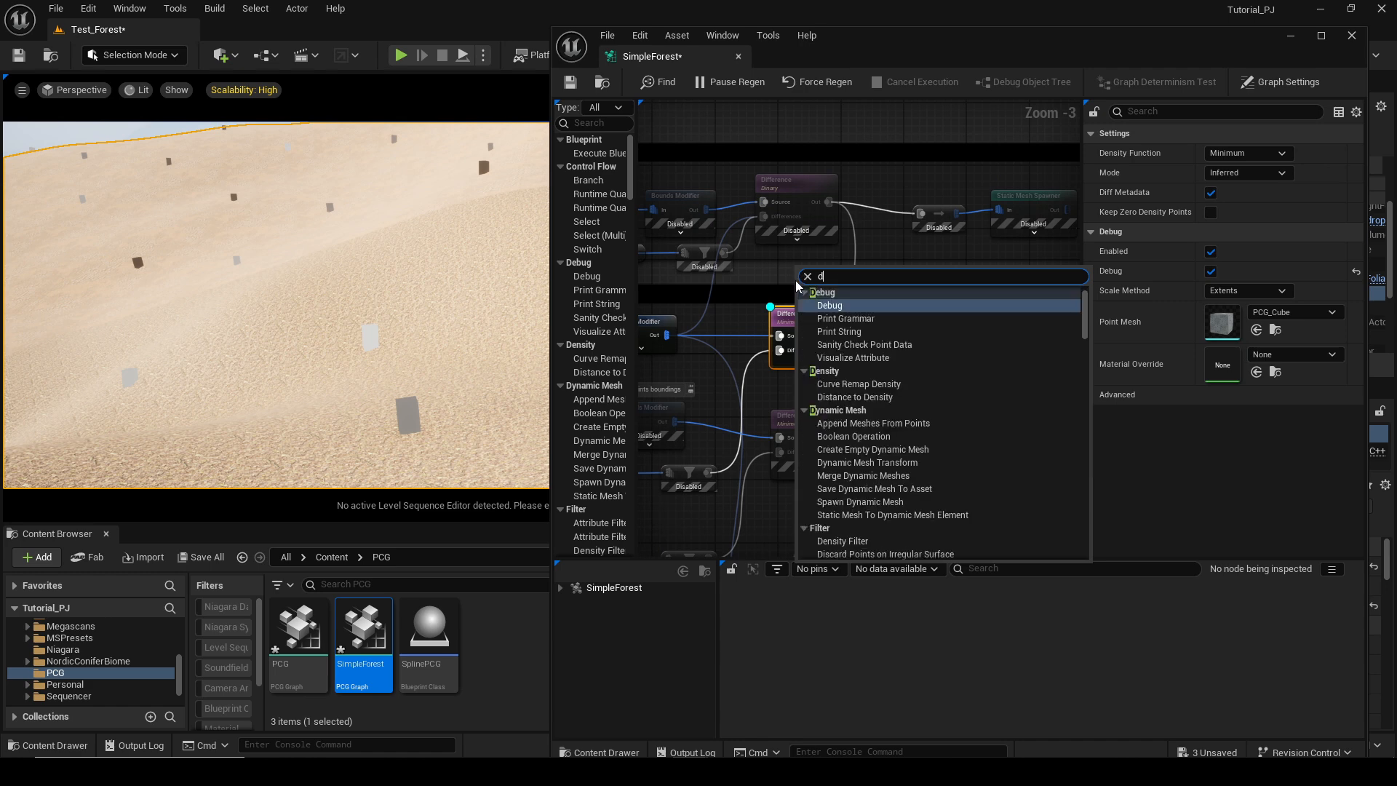
pyautogui.write('if')
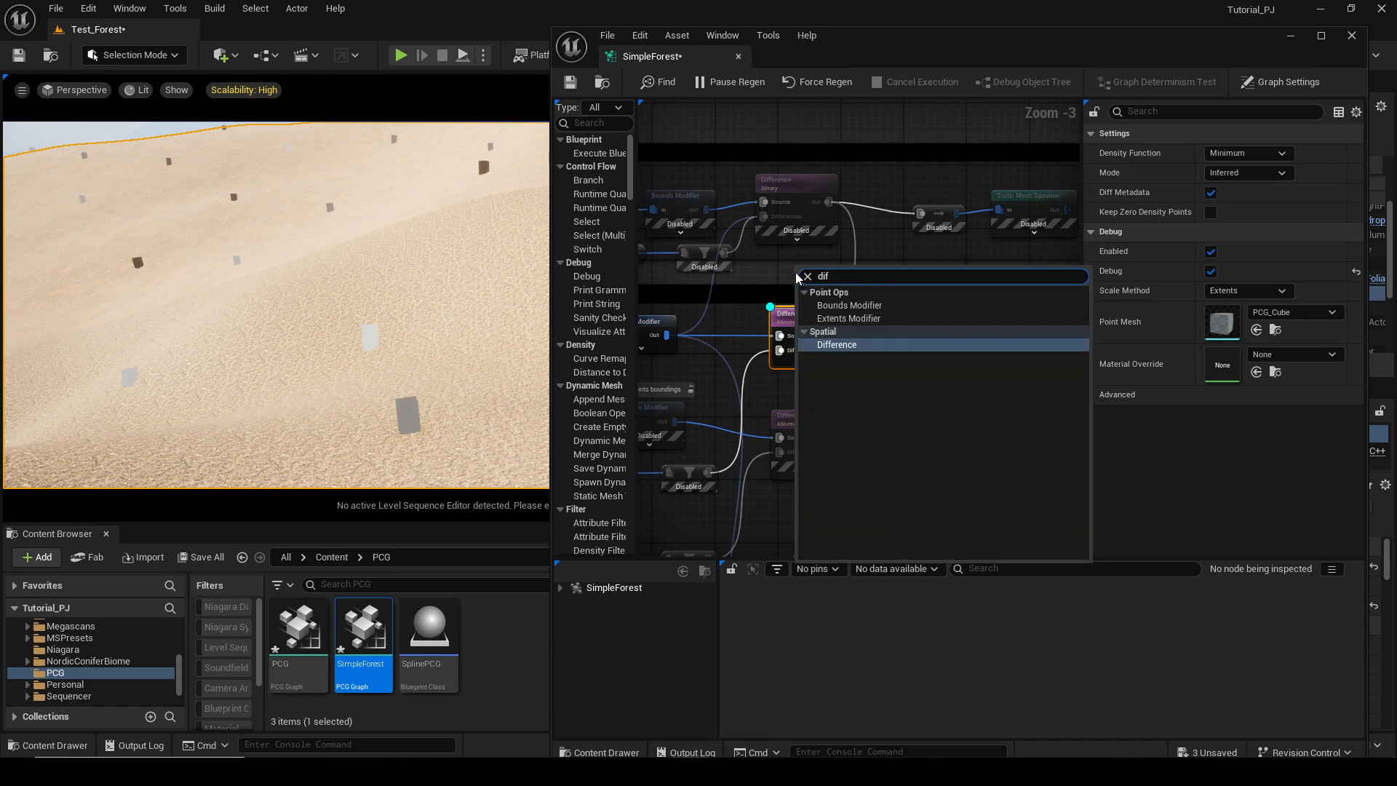
pyautogui.press('Return')
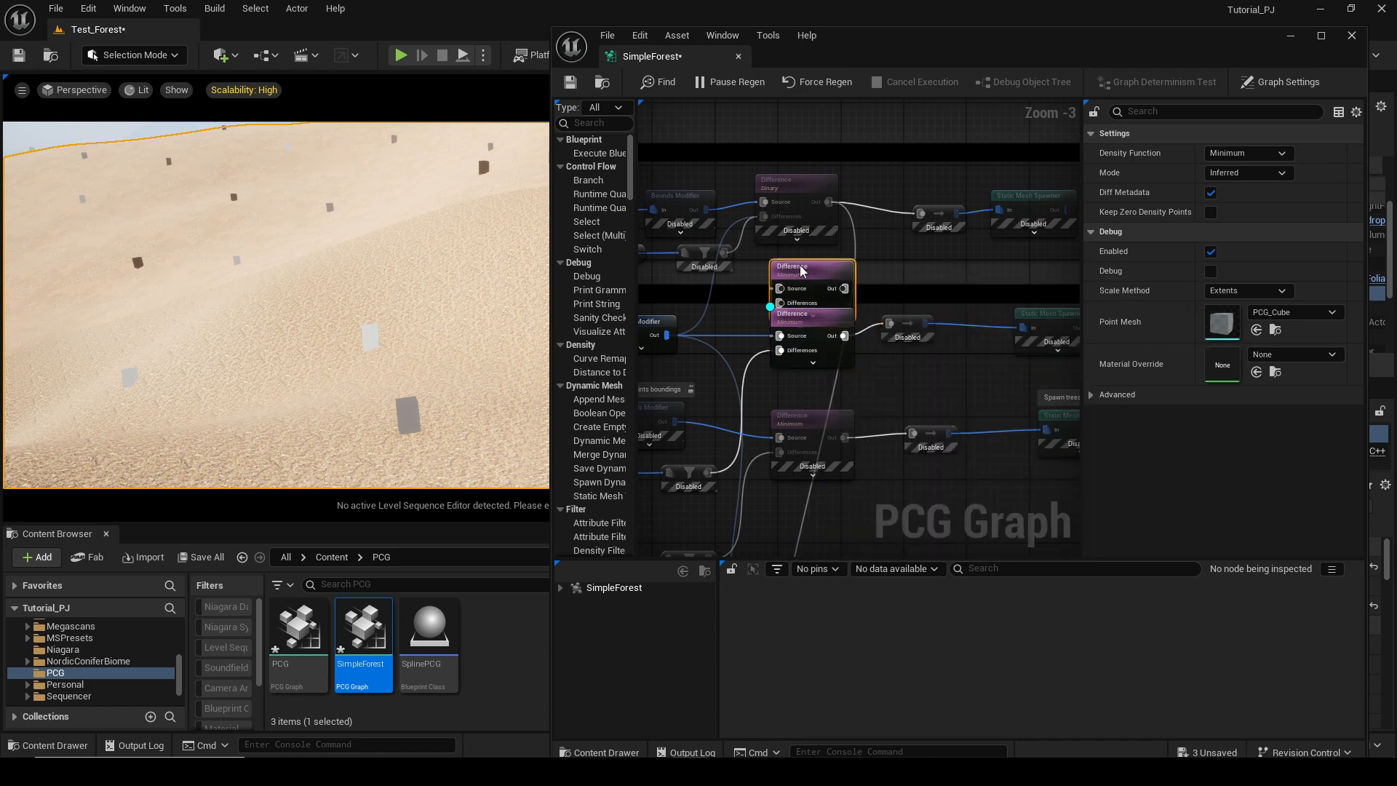
pyautogui.click(1239, 166)
pyautogui.click(828, 275)
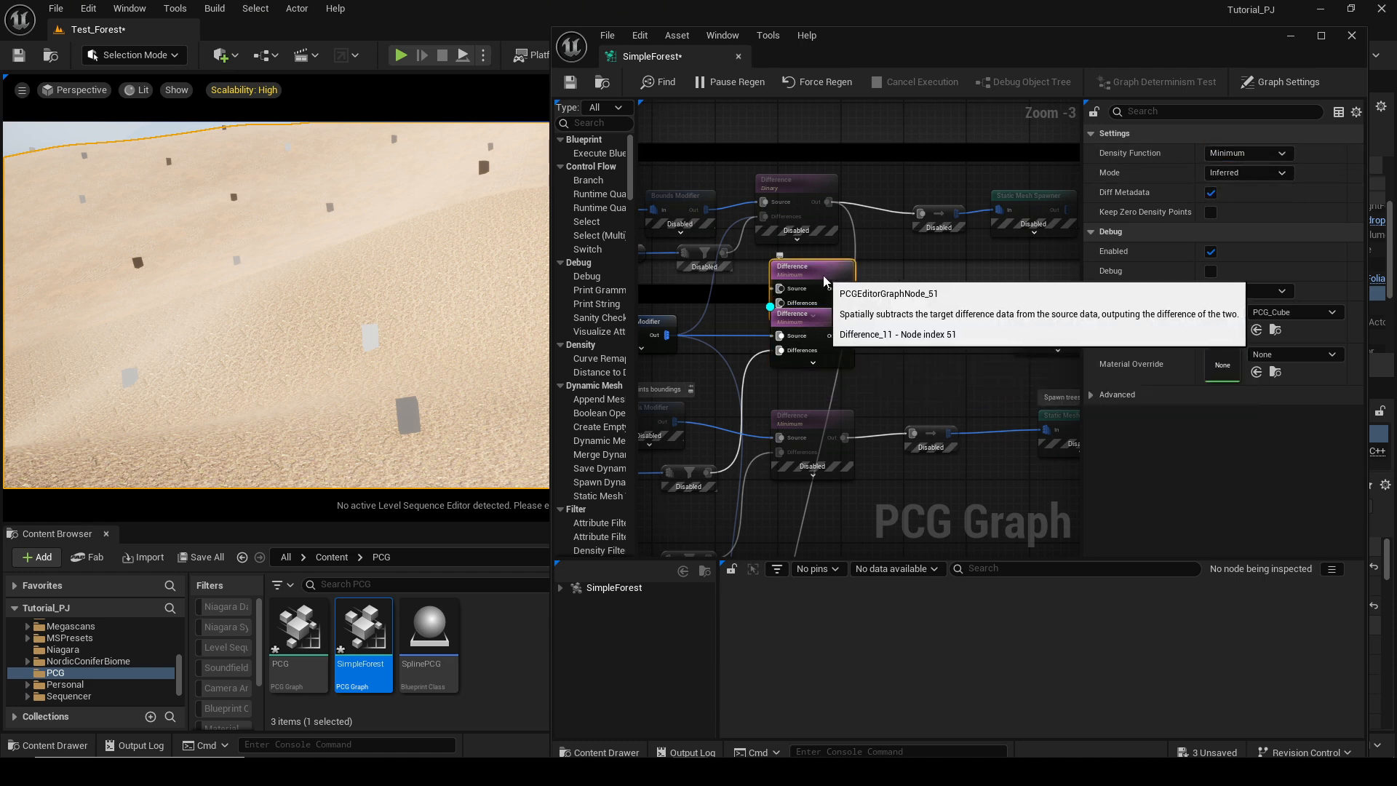
pyautogui.moveTo(828, 275); pyautogui.dragTo(801, 274)
pyautogui.press('Delete')
# Enable the Trees section's Static Mesh Spawner node.
pyautogui.click(1050, 323)
pyautogui.moveTo(1037, 323); pyautogui.dragTo(905, 329, button='right')
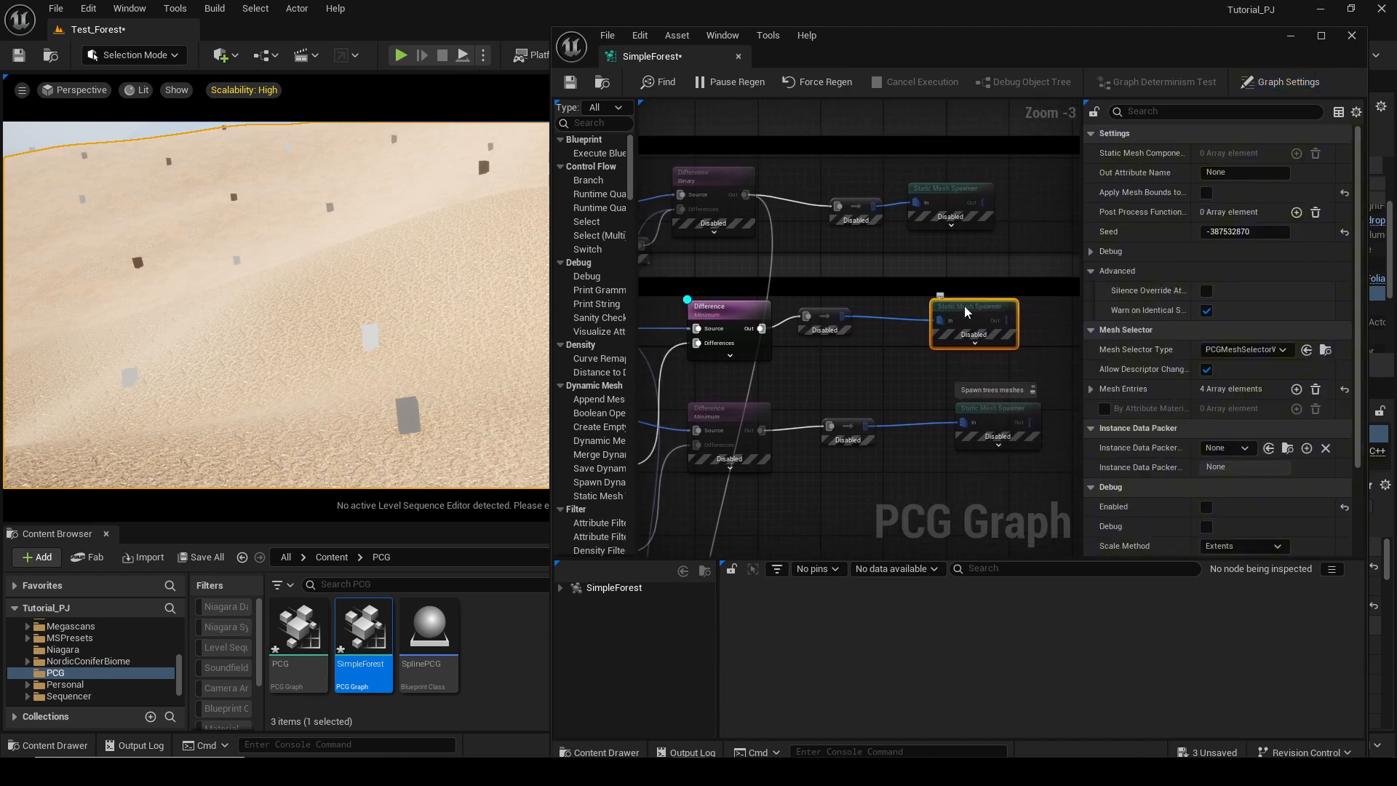
pyautogui.press('e')
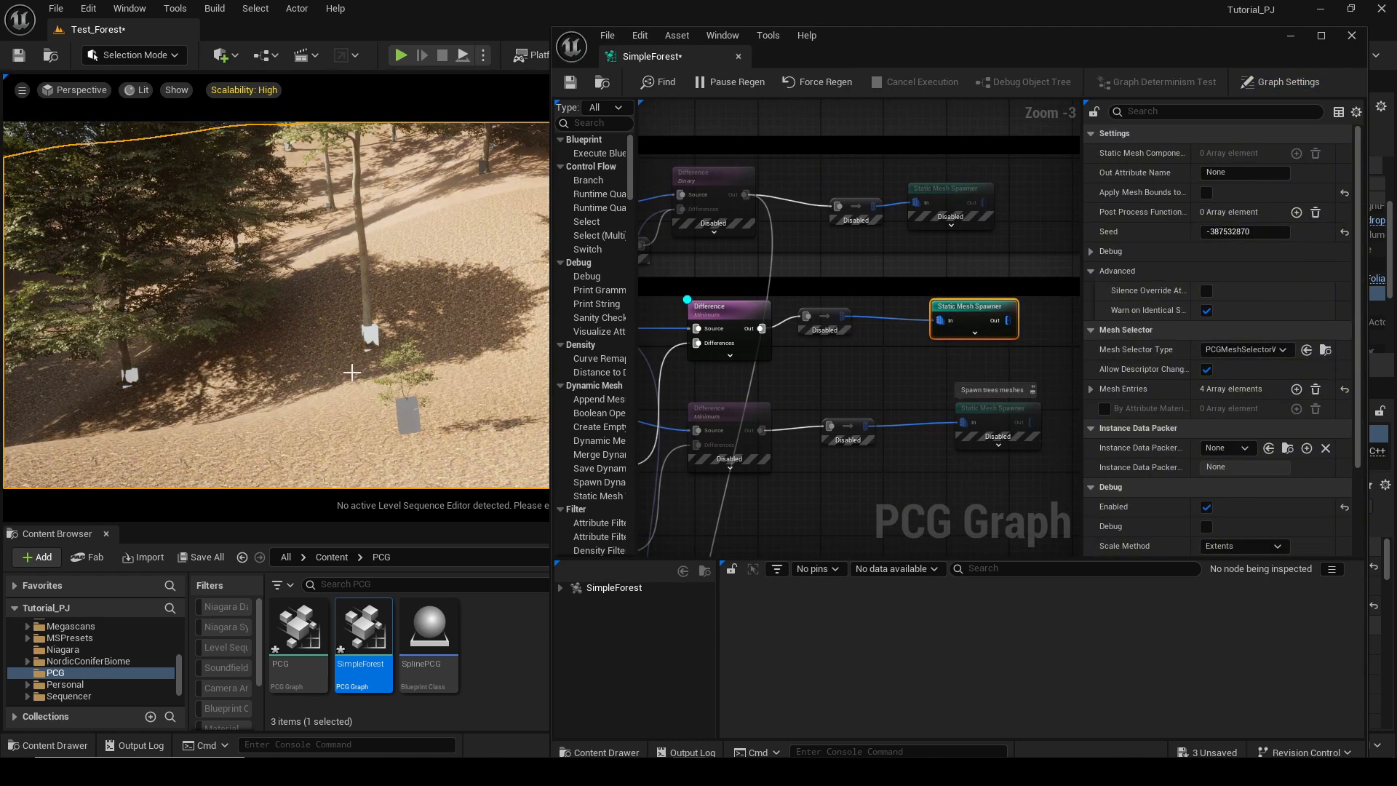
# Enable the small node between the Difference and Static Mesh Spawner nodes in the Trees section.
pyautogui.moveTo(352, 373); pyautogui.dragTo(298, 378, button='right')
pyautogui.moveTo(743, 386); pyautogui.dragTo(804, 369, button='right')
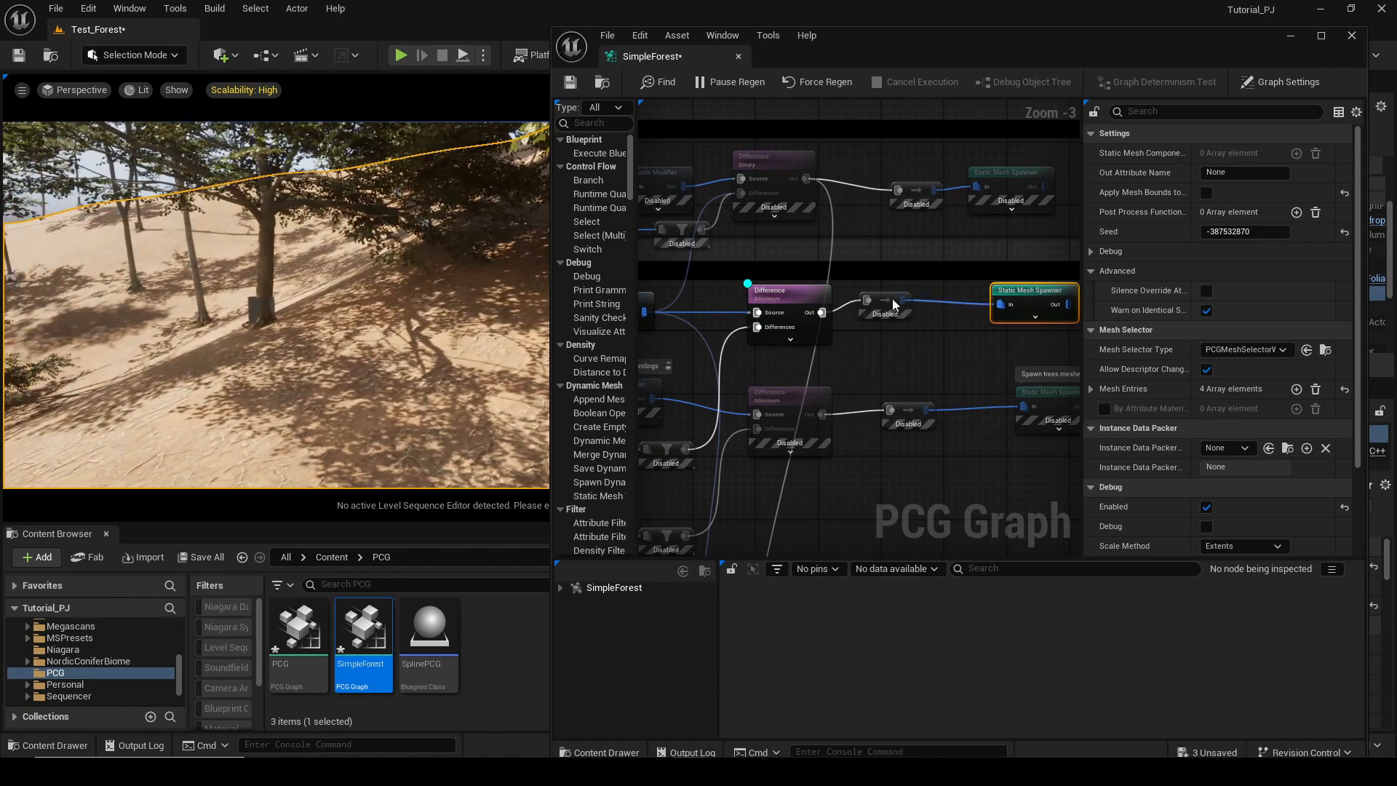
pyautogui.click(888, 299)
pyautogui.press('e')
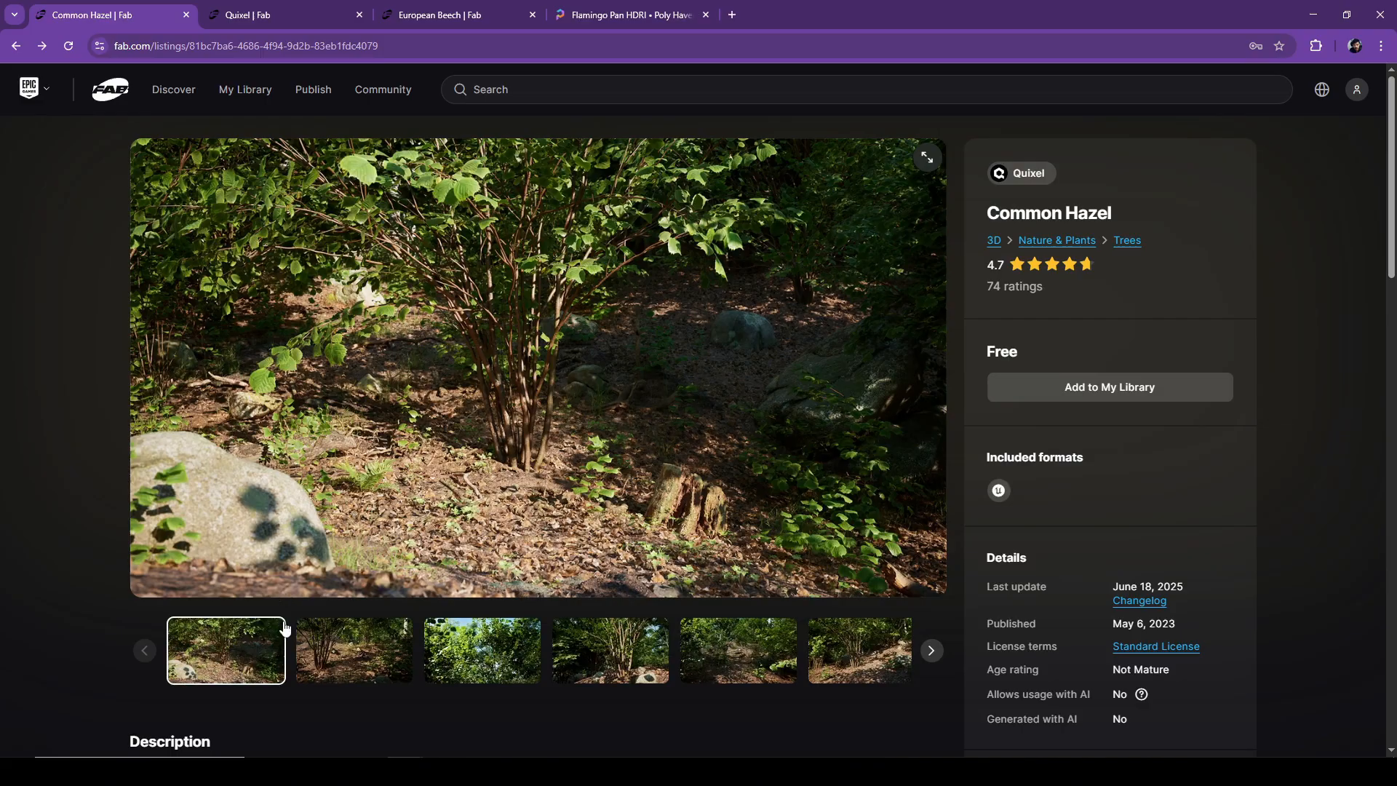
# Switch to the browser and look through the Common Hazel, Quixel and European Beech Fab pages and Flamingo Pan HDRI previews.
pyautogui.scroll(-2, 380, 499)
pyautogui.scroll(2, 380, 499)
pyautogui.click(388, 660)
pyautogui.click(276, 15)
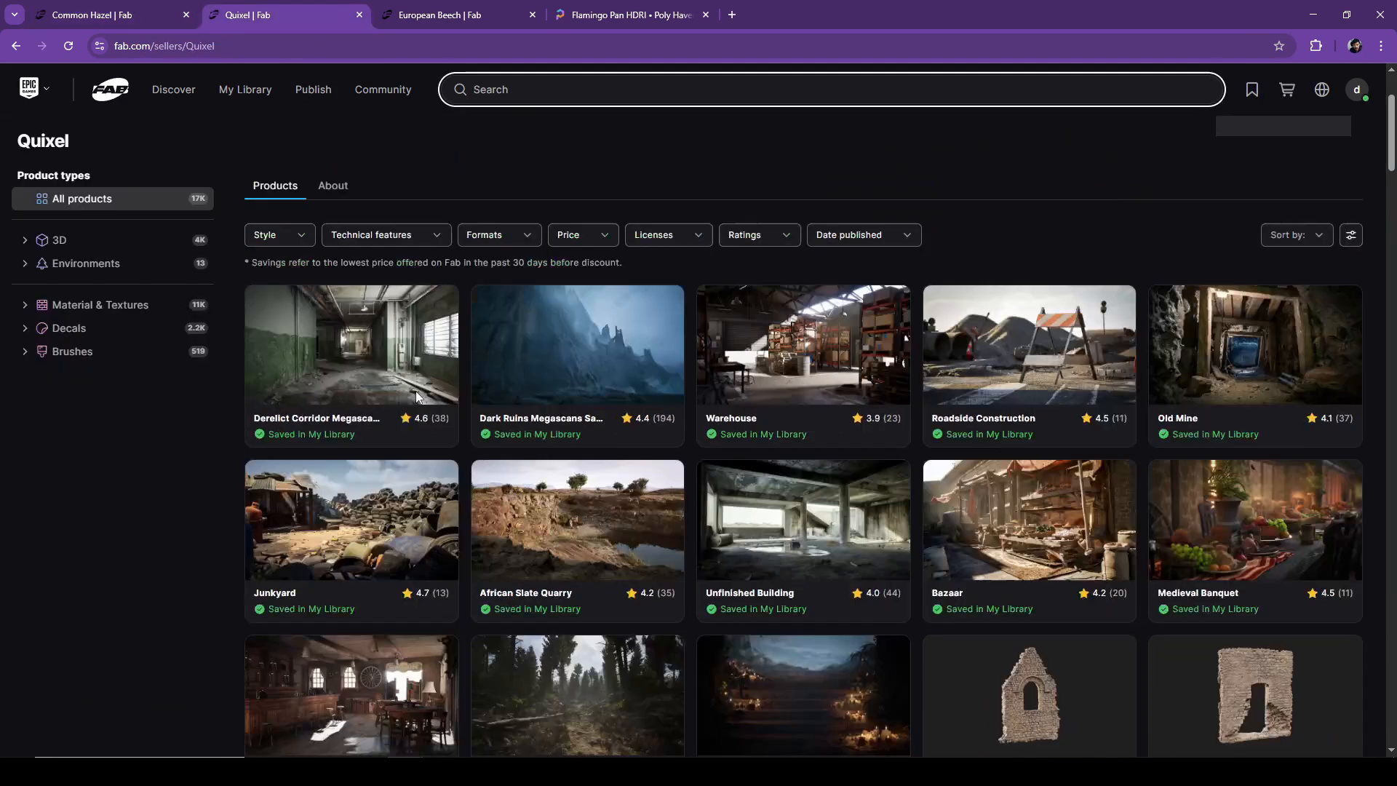
pyautogui.scroll(-20, 415, 364)
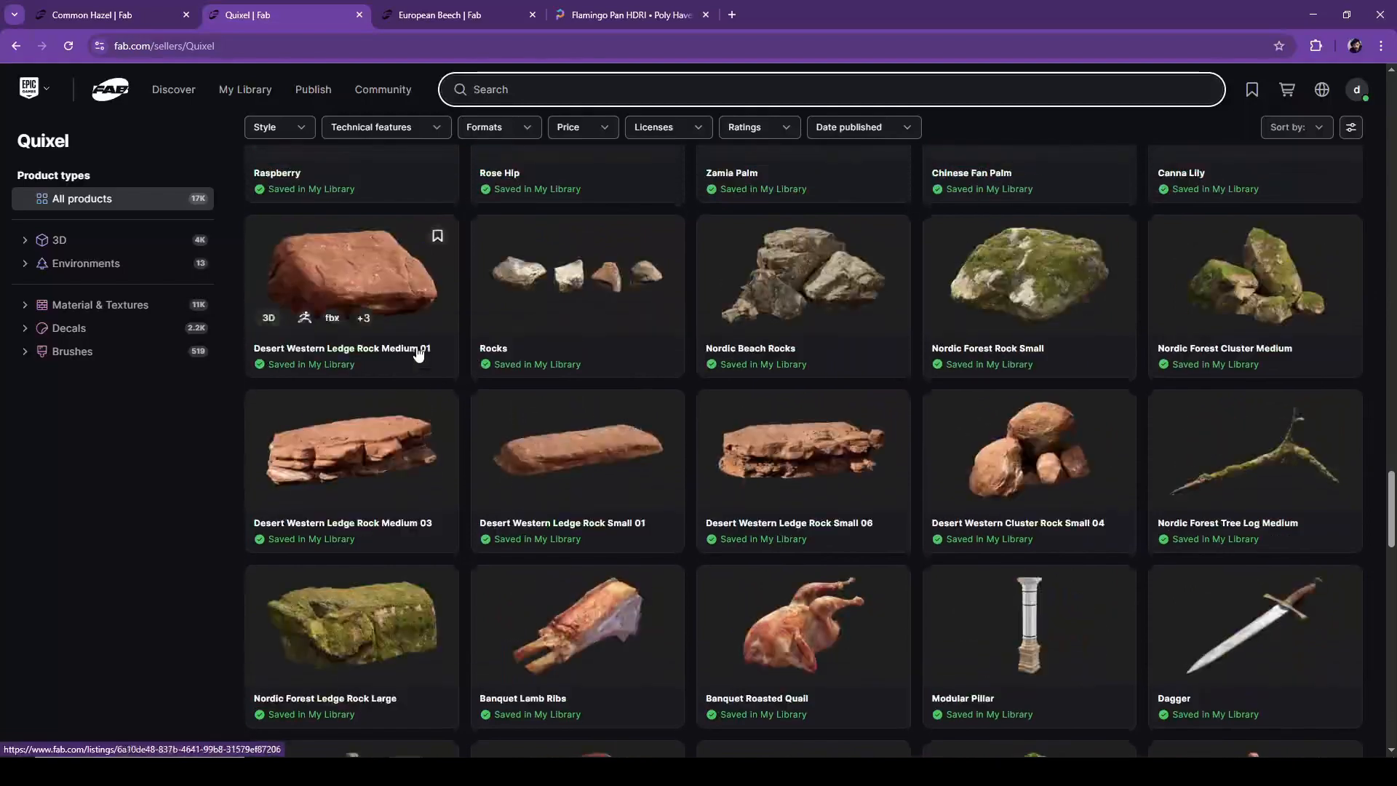
pyautogui.scroll(-10, 634, 378)
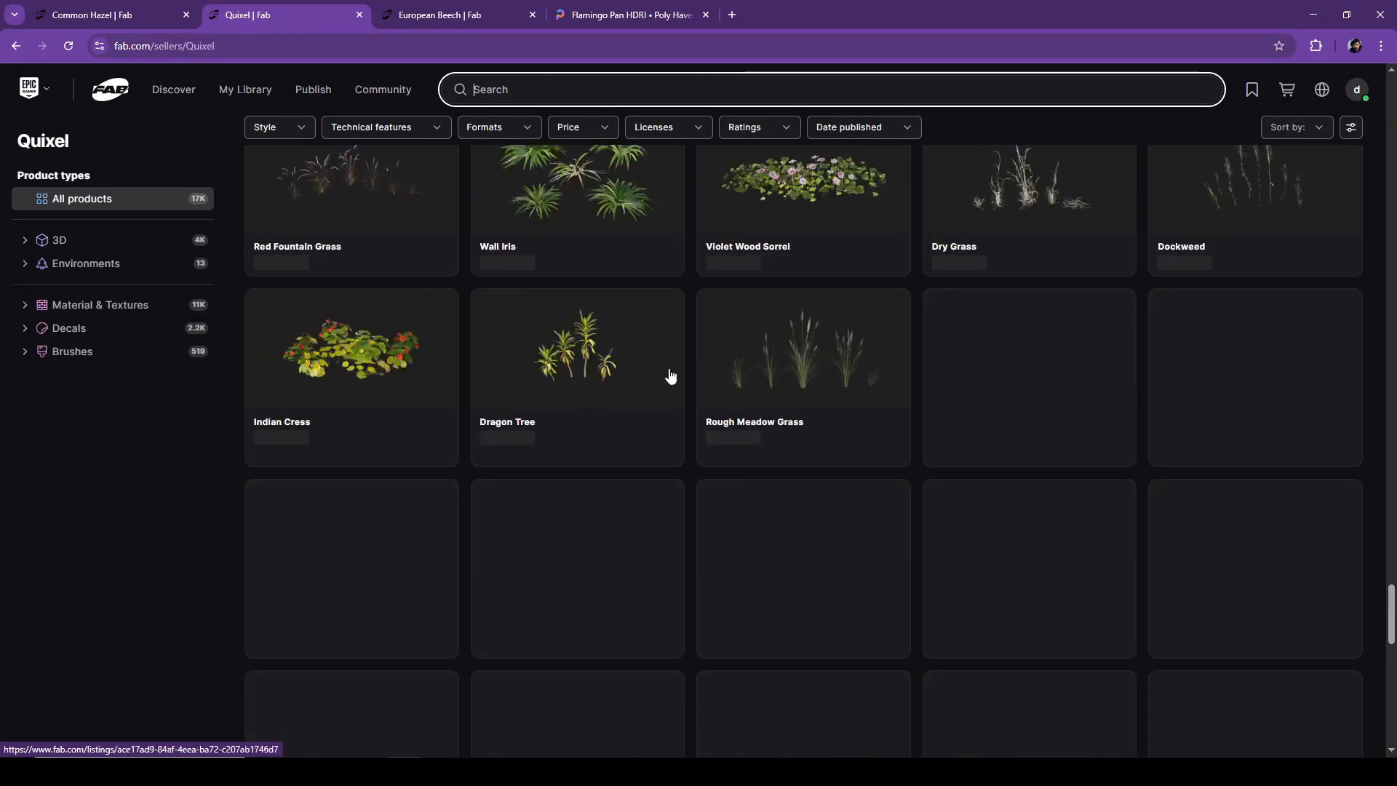
pyautogui.click(465, 14)
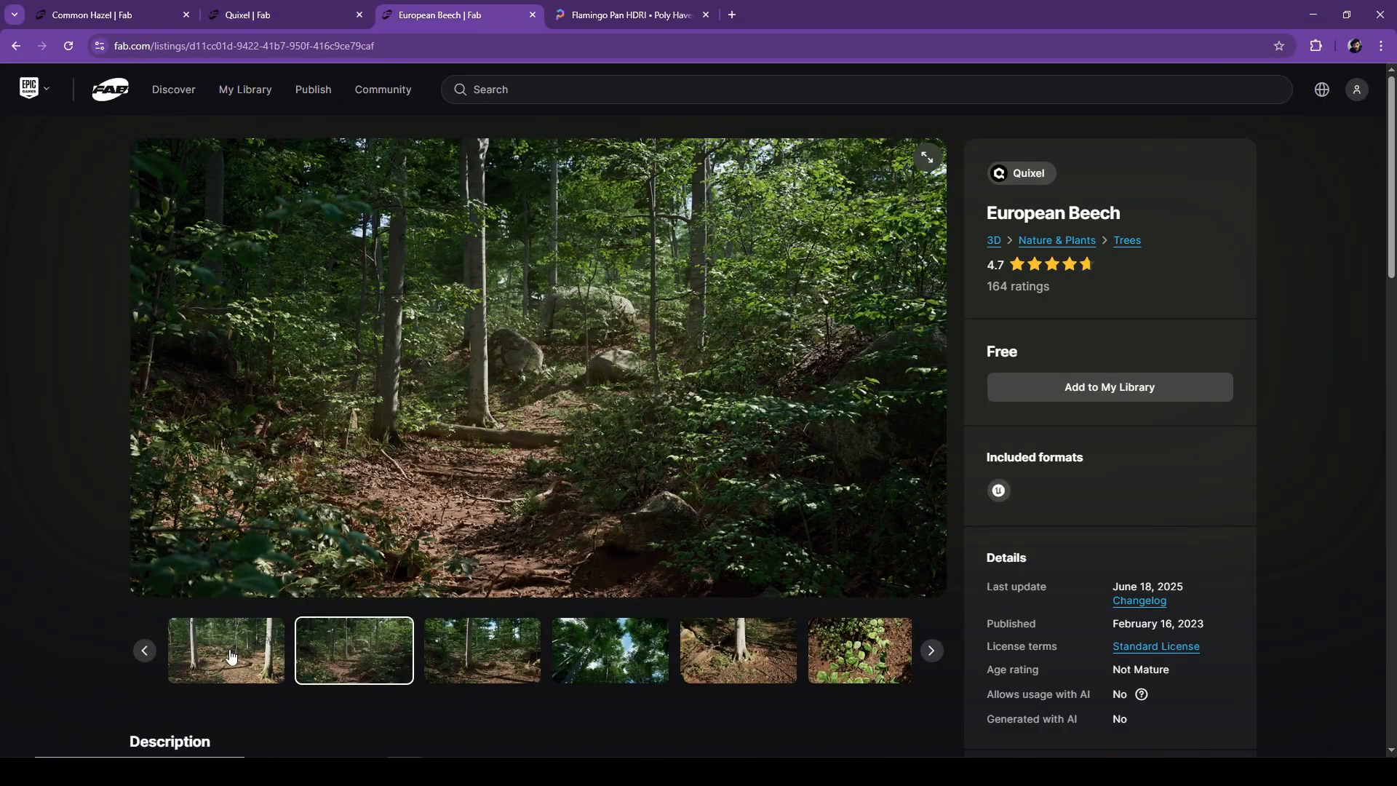
pyautogui.click(231, 658)
pyautogui.click(482, 655)
pyautogui.click(640, 666)
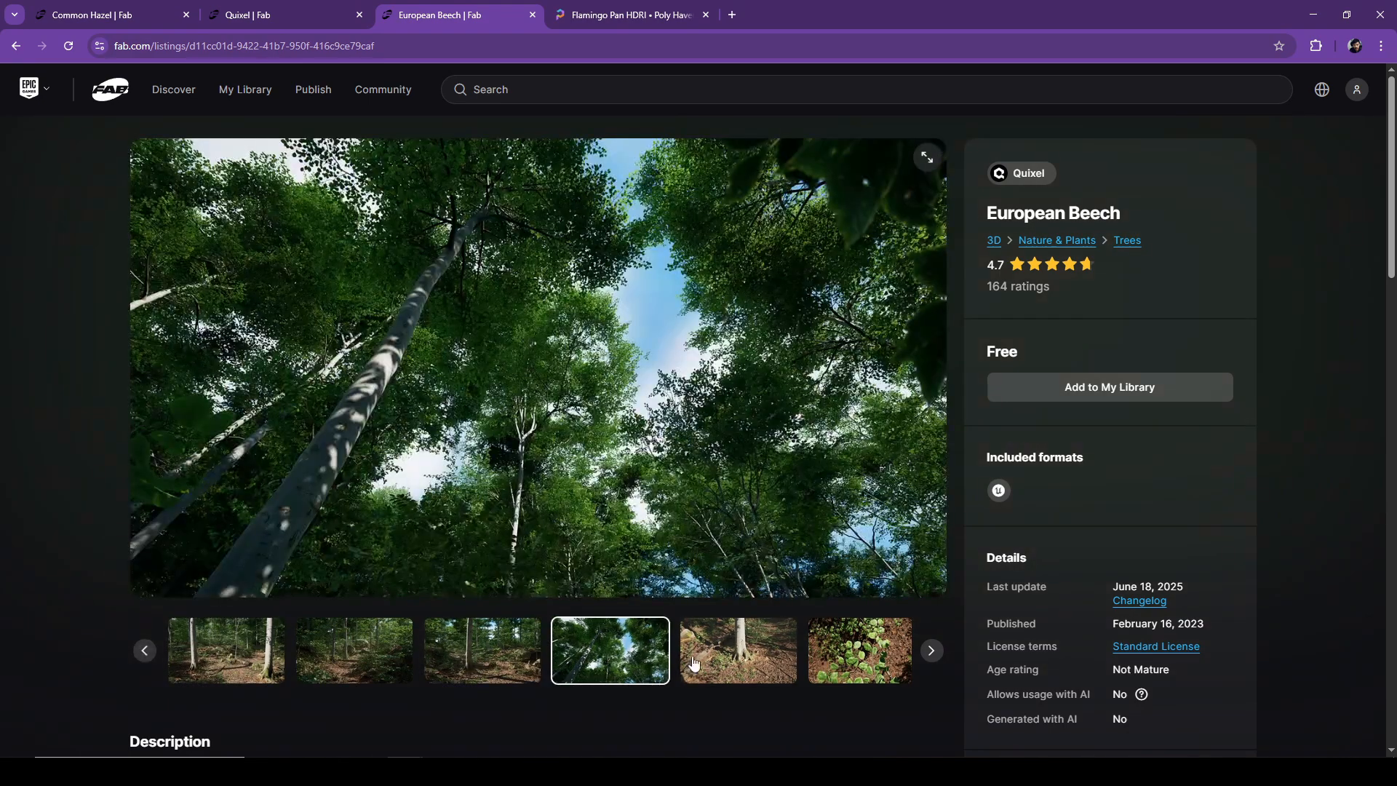
pyautogui.click(754, 643)
pyautogui.click(505, 651)
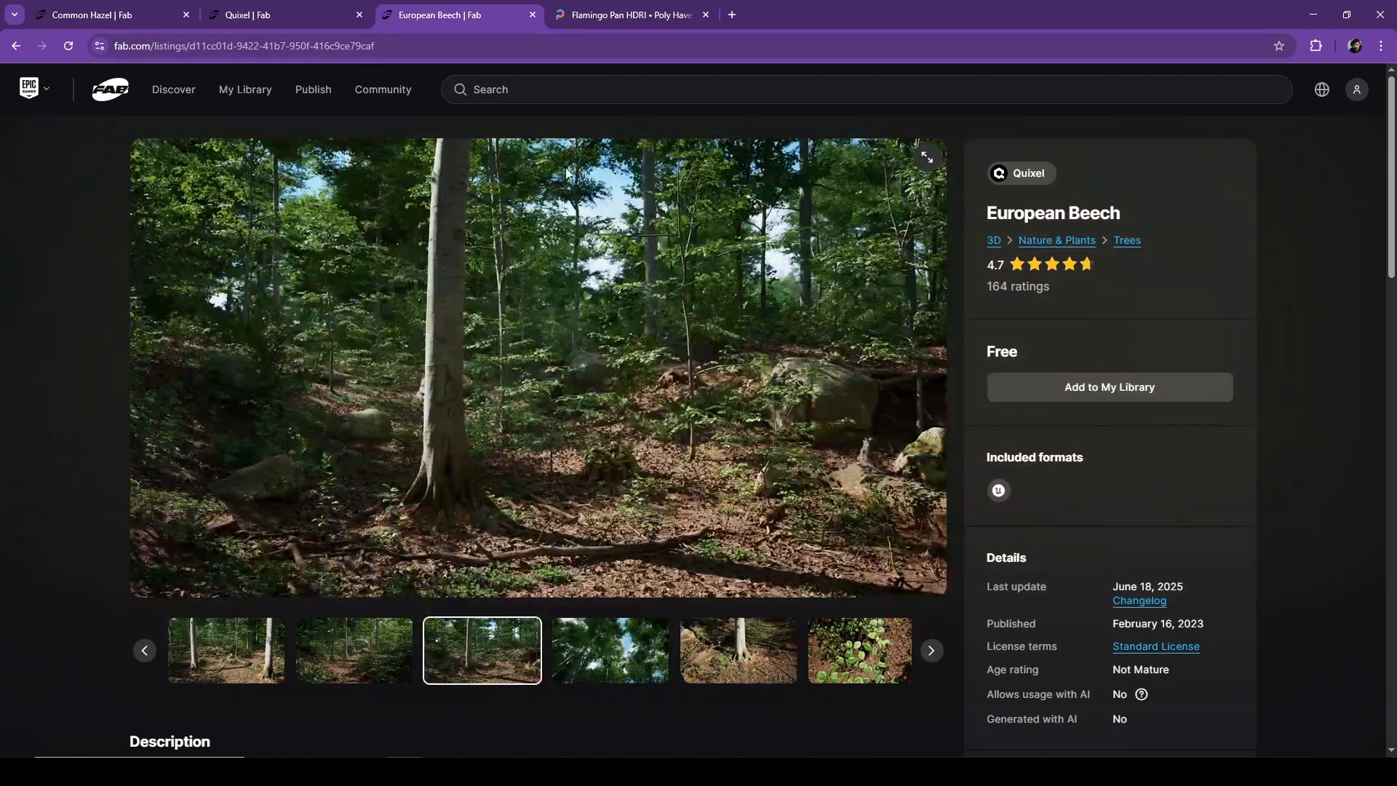
pyautogui.click(588, 18)
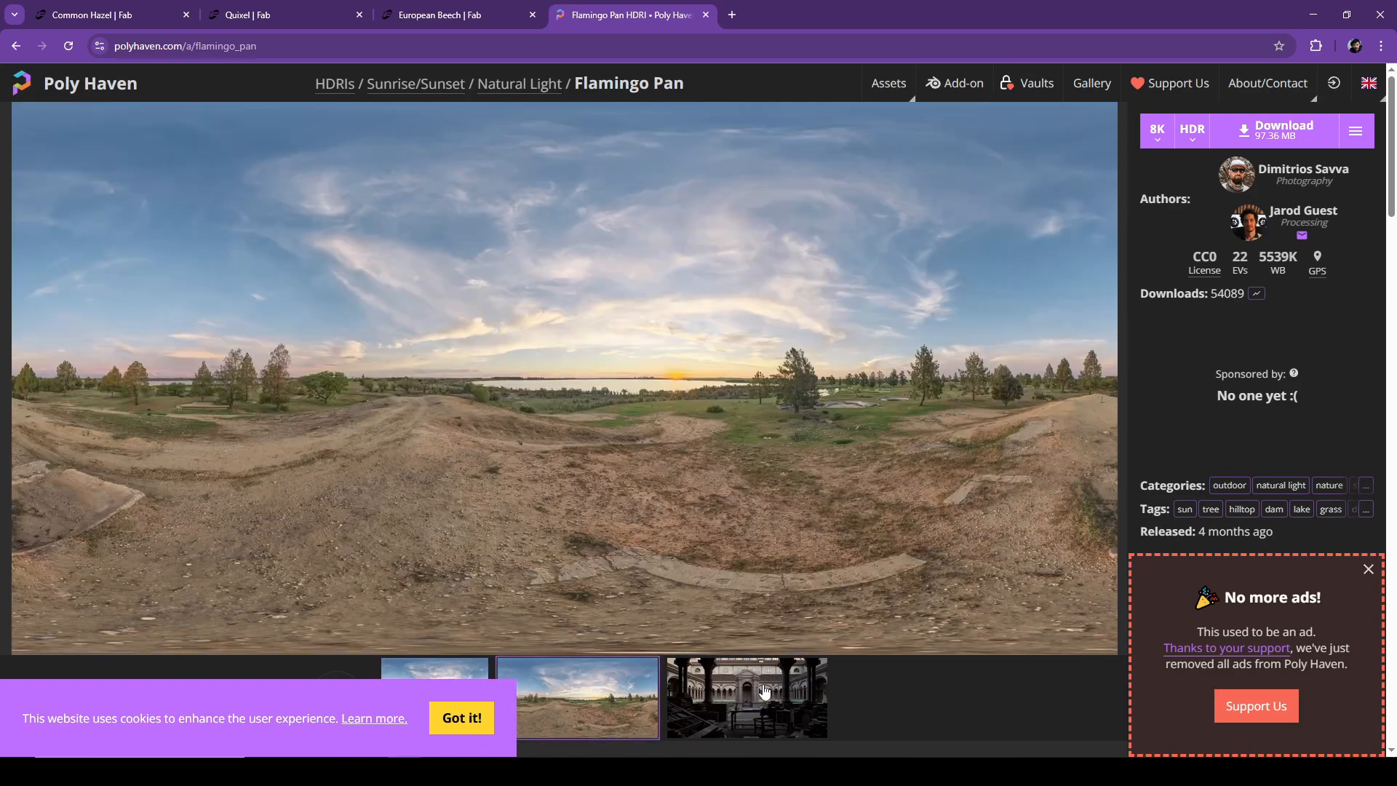
pyautogui.click(747, 676)
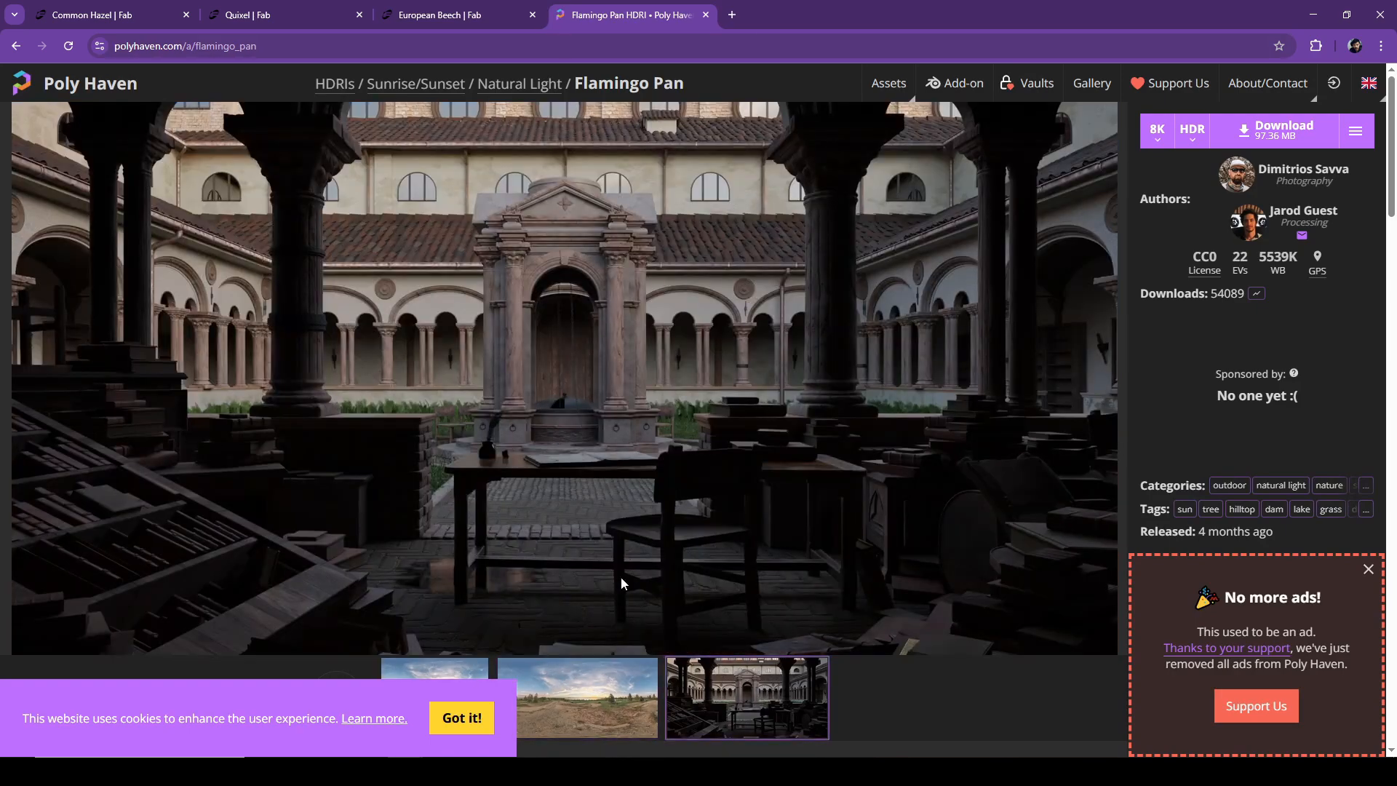
pyautogui.click(593, 702)
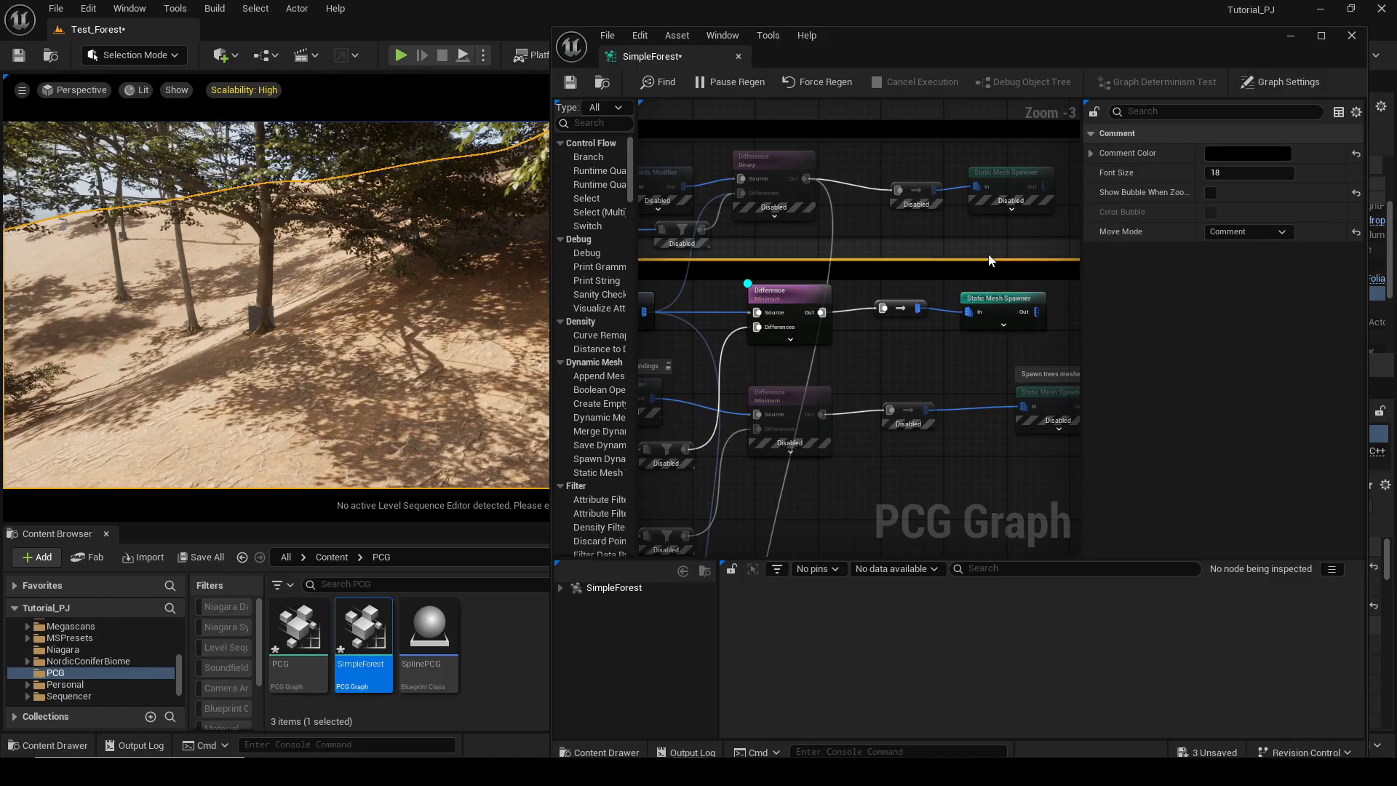
pyautogui.rightClick(990, 259)
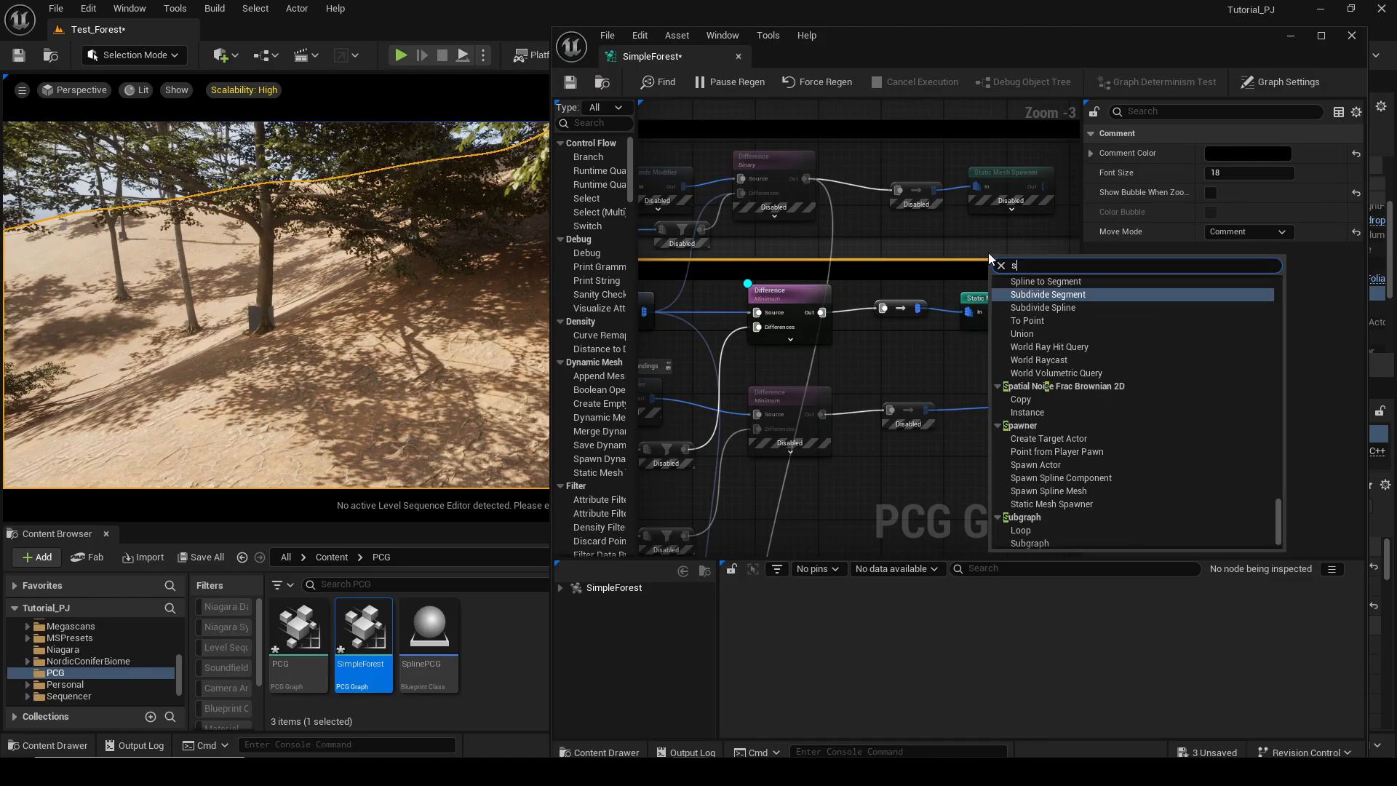
pyautogui.write('sta')
pyautogui.click(1114, 466)
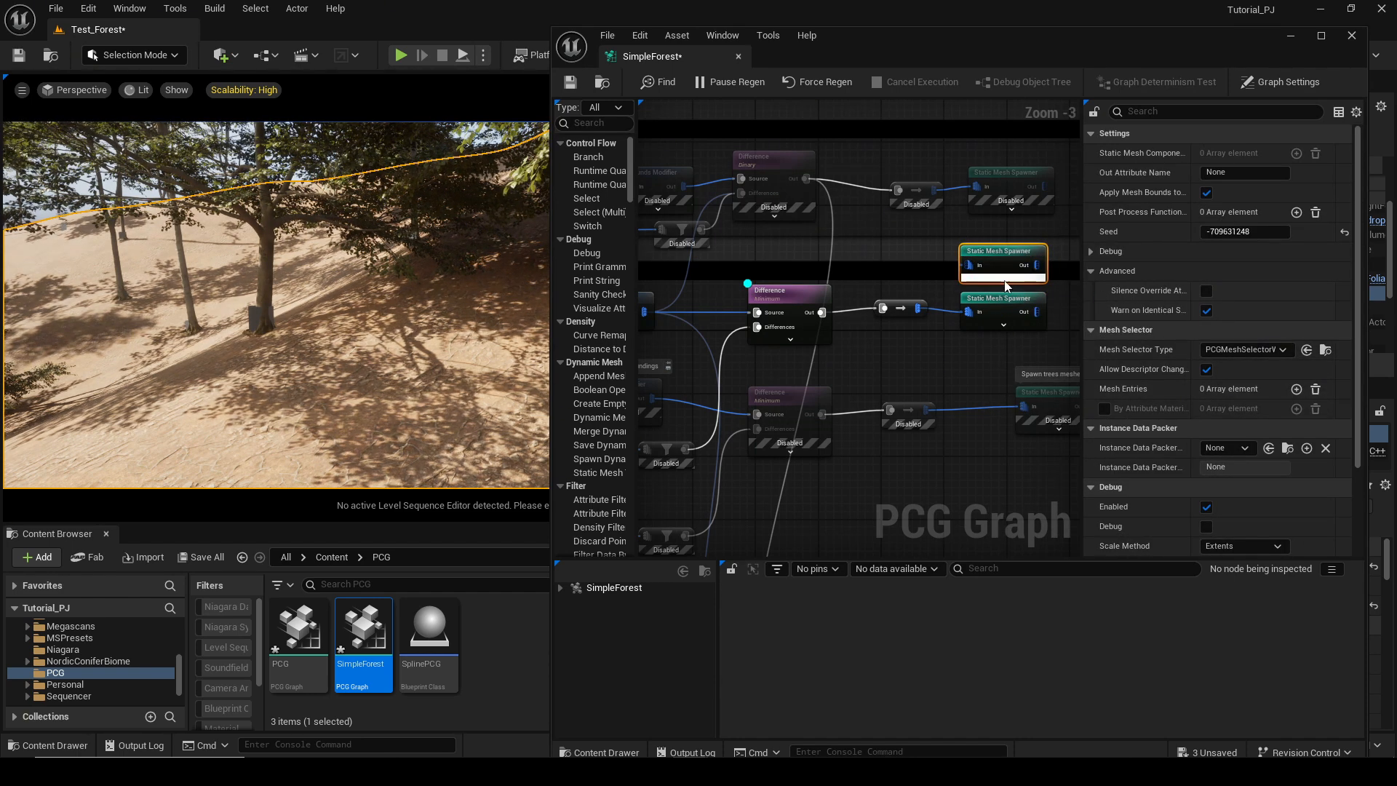
pyautogui.press('Delete')
# Inspect the Trees Static Mesh Spawner's mesh entries and locate the second entry's static mesh in the Content Browser.
pyautogui.click(1016, 303)
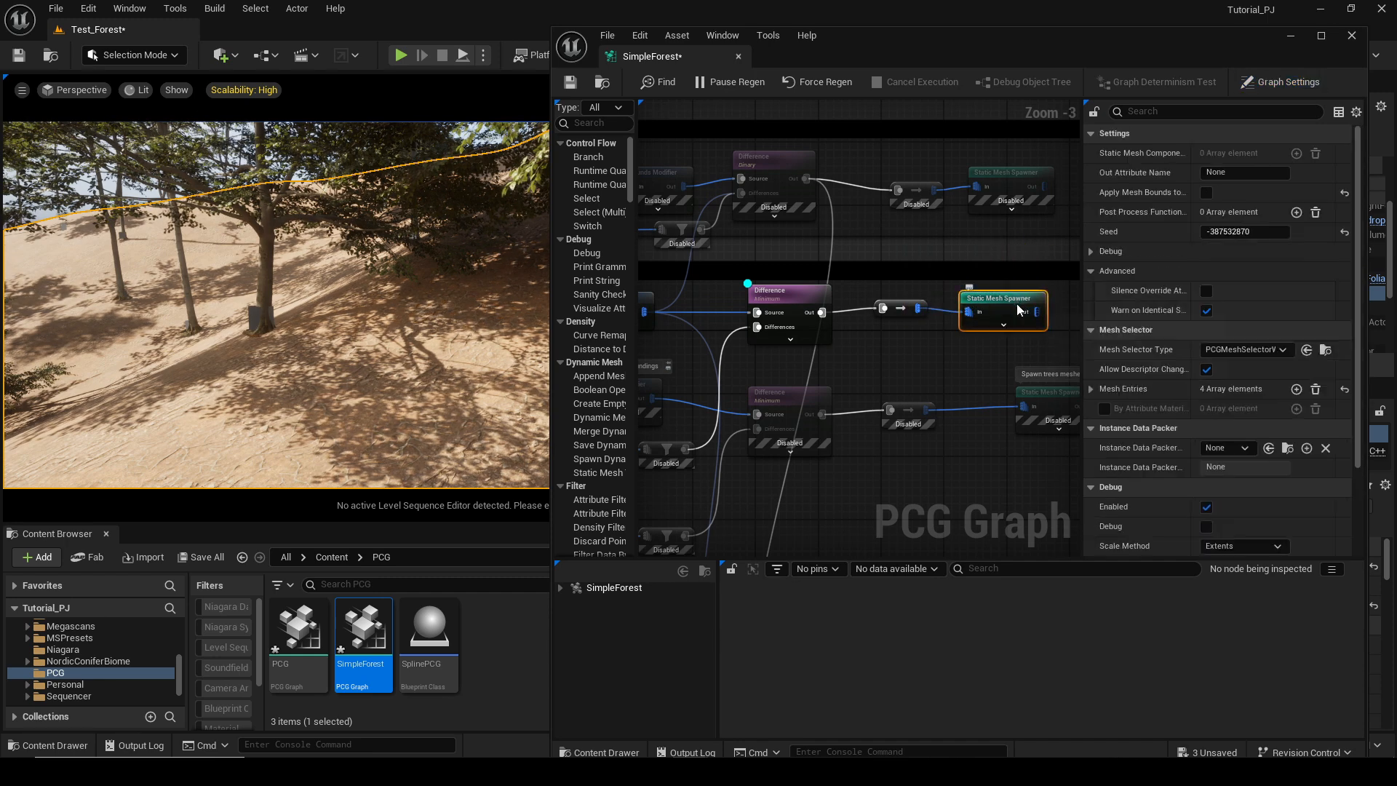
pyautogui.scroll(-5, 1173, 457)
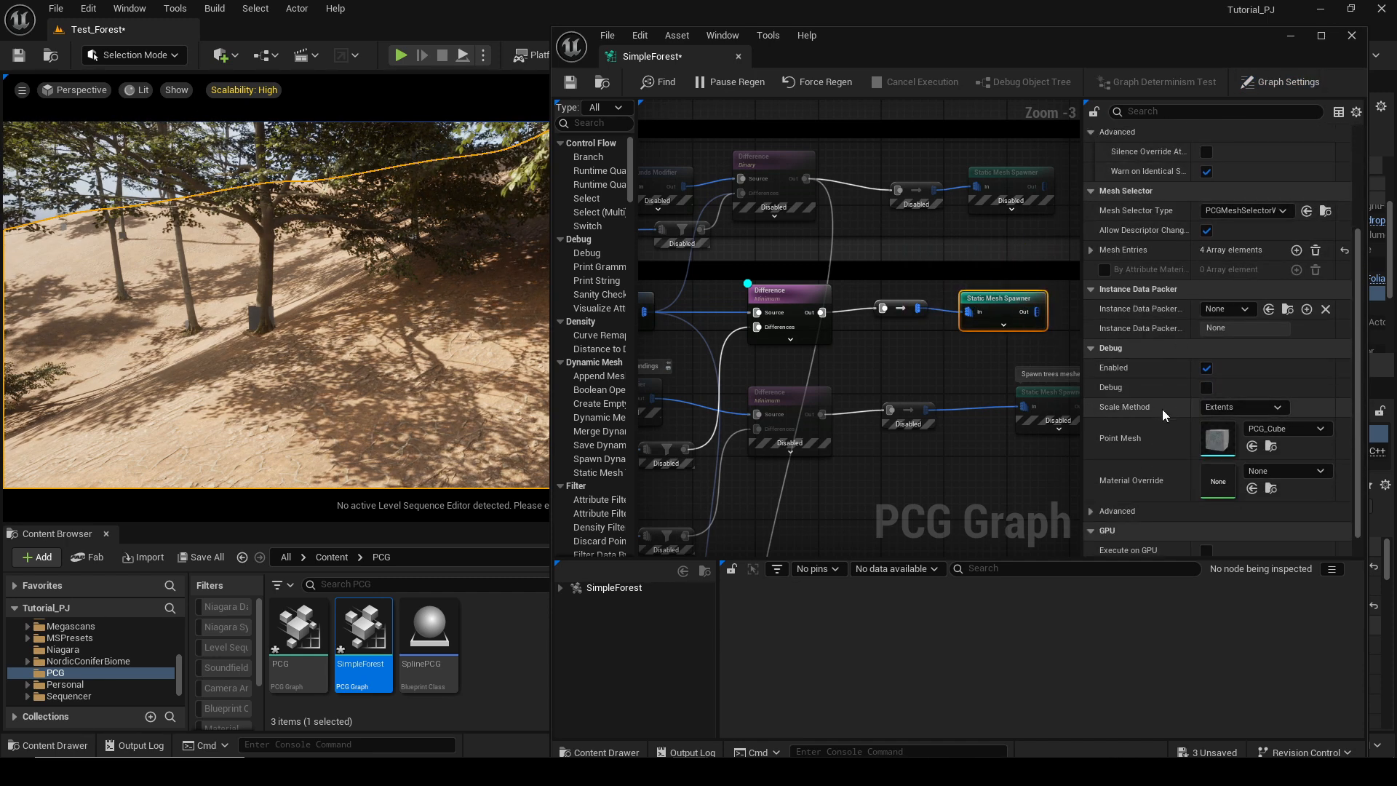
pyautogui.click(1093, 242)
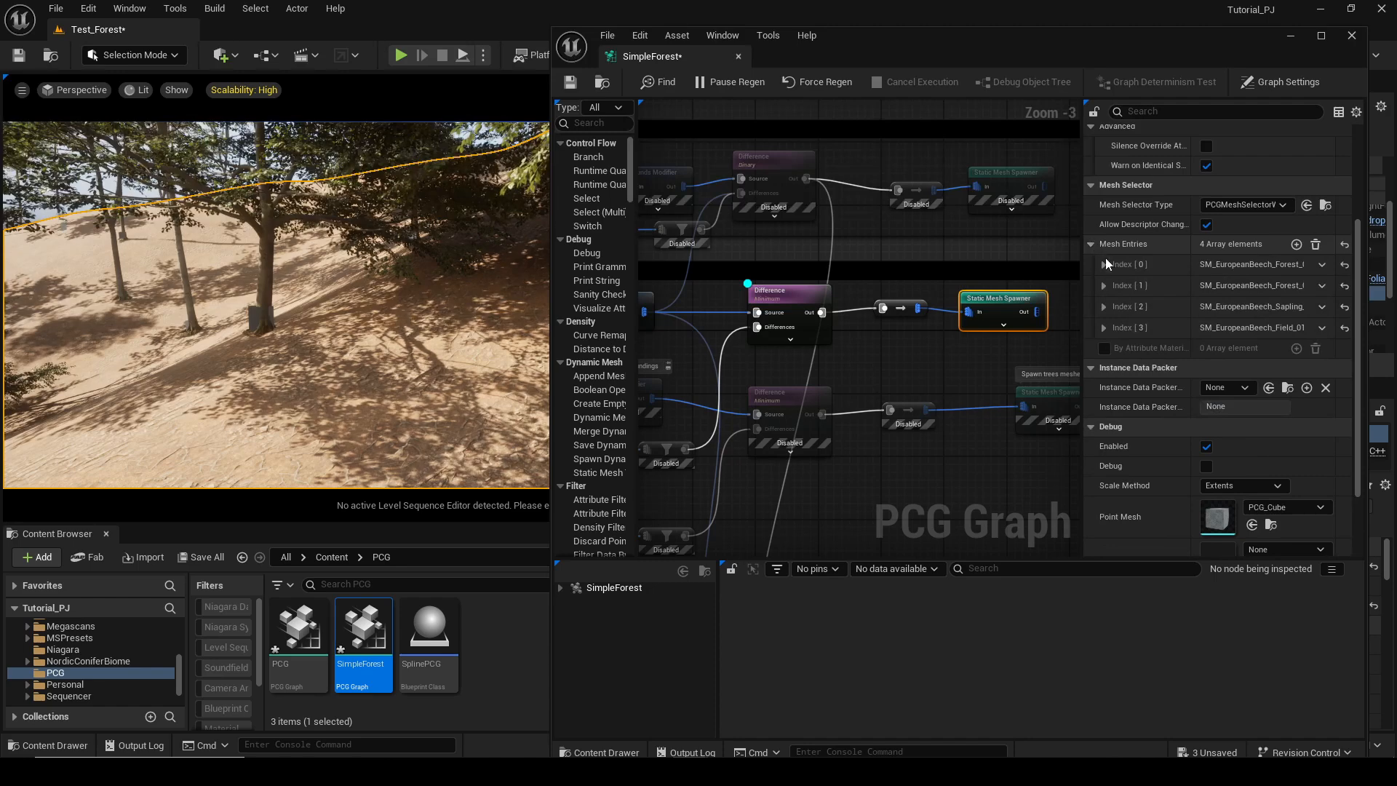
pyautogui.click(1105, 264)
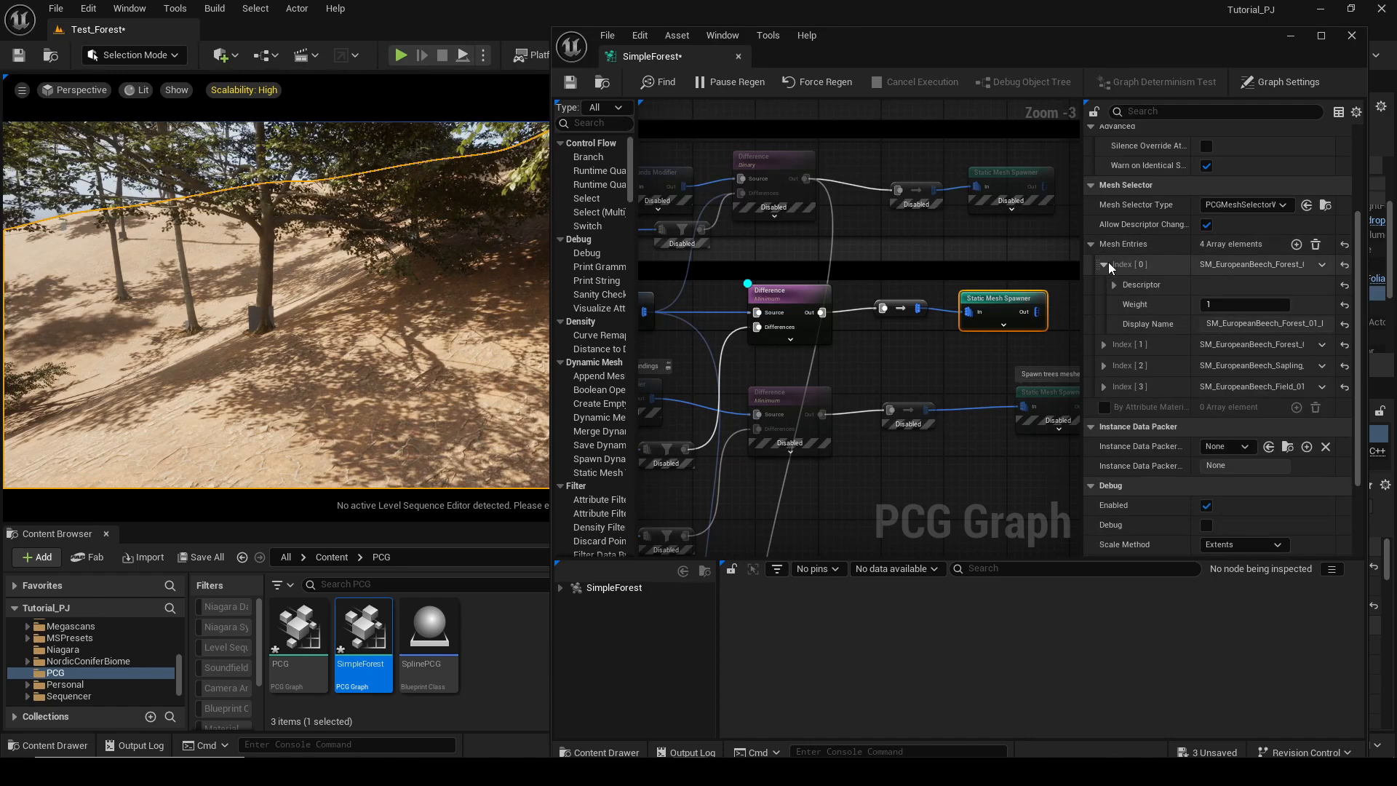
pyautogui.click(1105, 264)
pyautogui.click(1105, 285)
pyautogui.click(1114, 306)
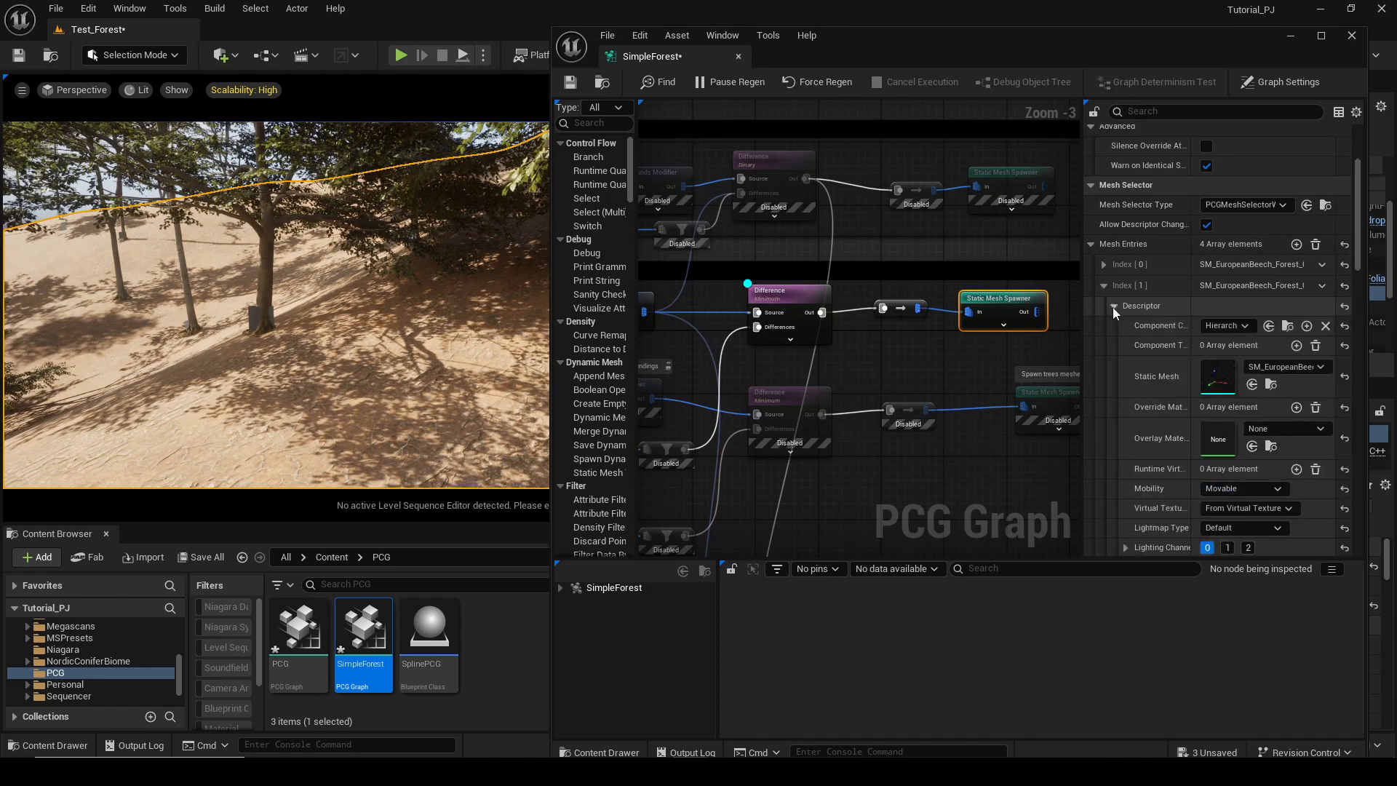
pyautogui.click(1270, 385)
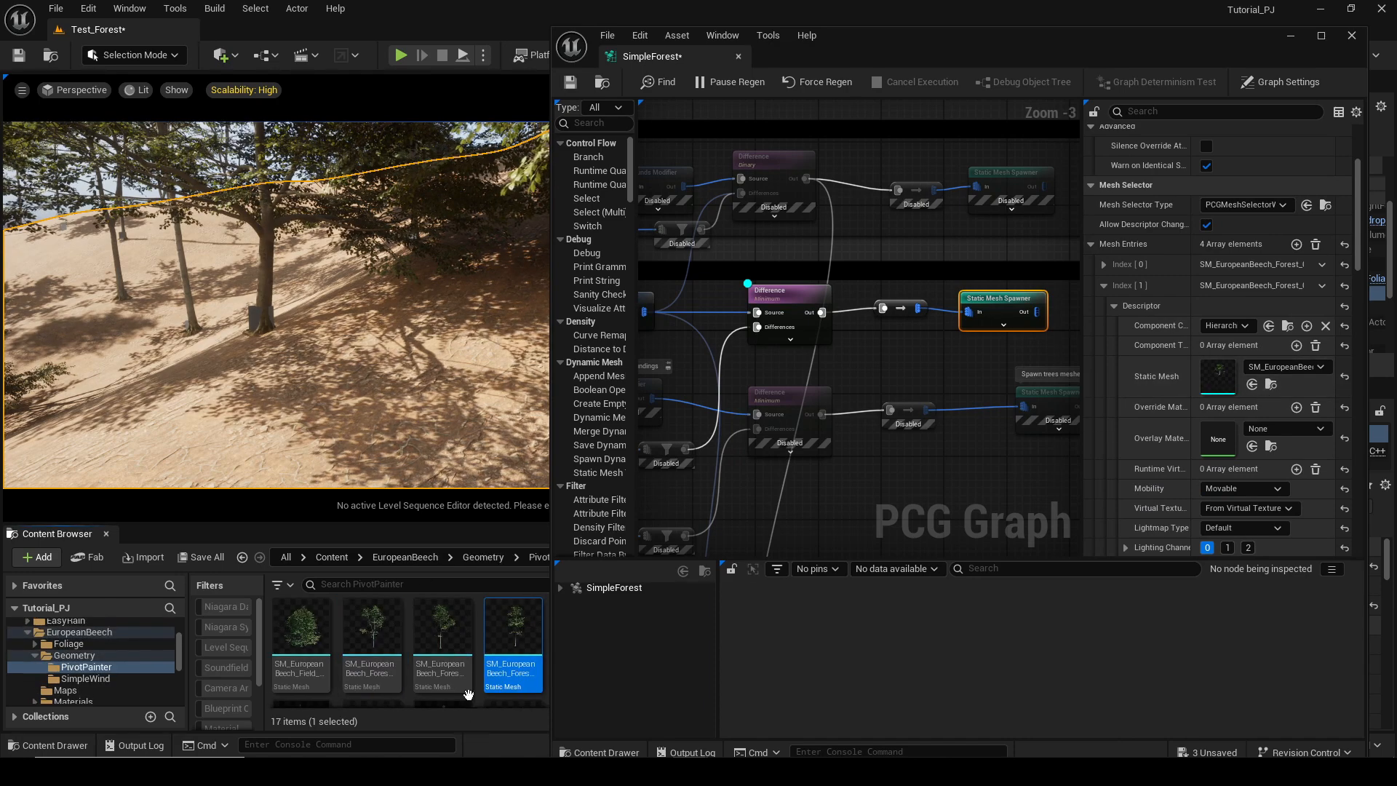
pyautogui.moveTo(515, 649)
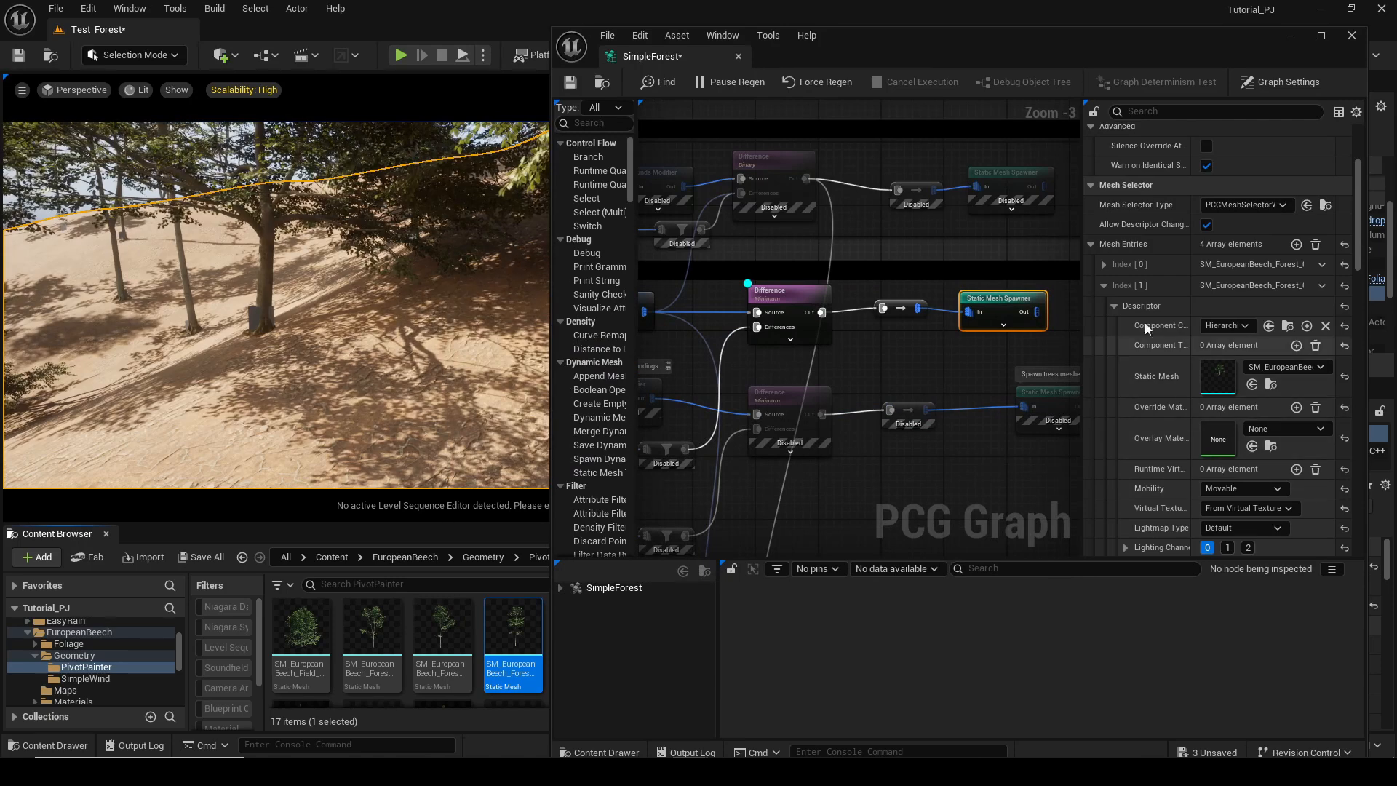
pyautogui.click(1104, 285)
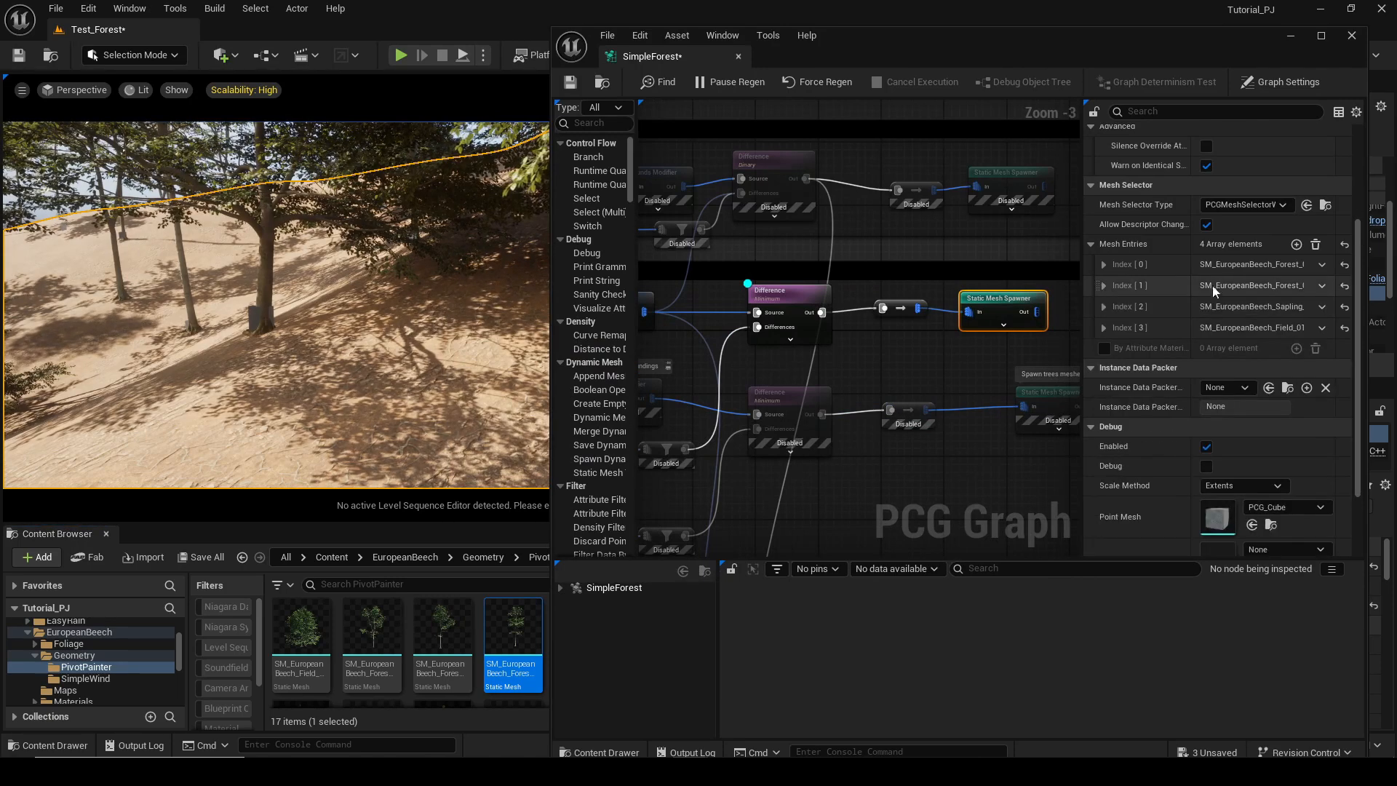
pyautogui.click(1322, 266)
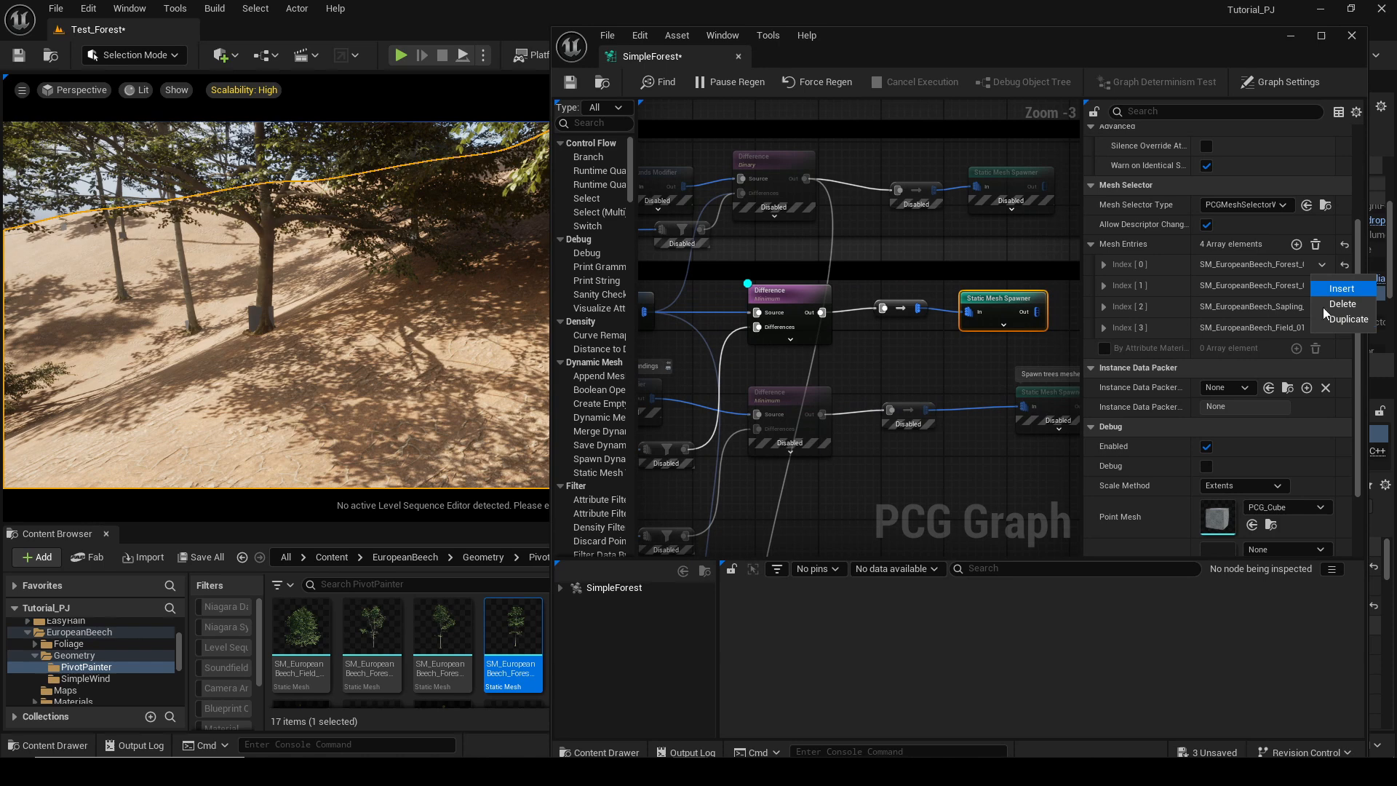
pyautogui.click(1202, 243)
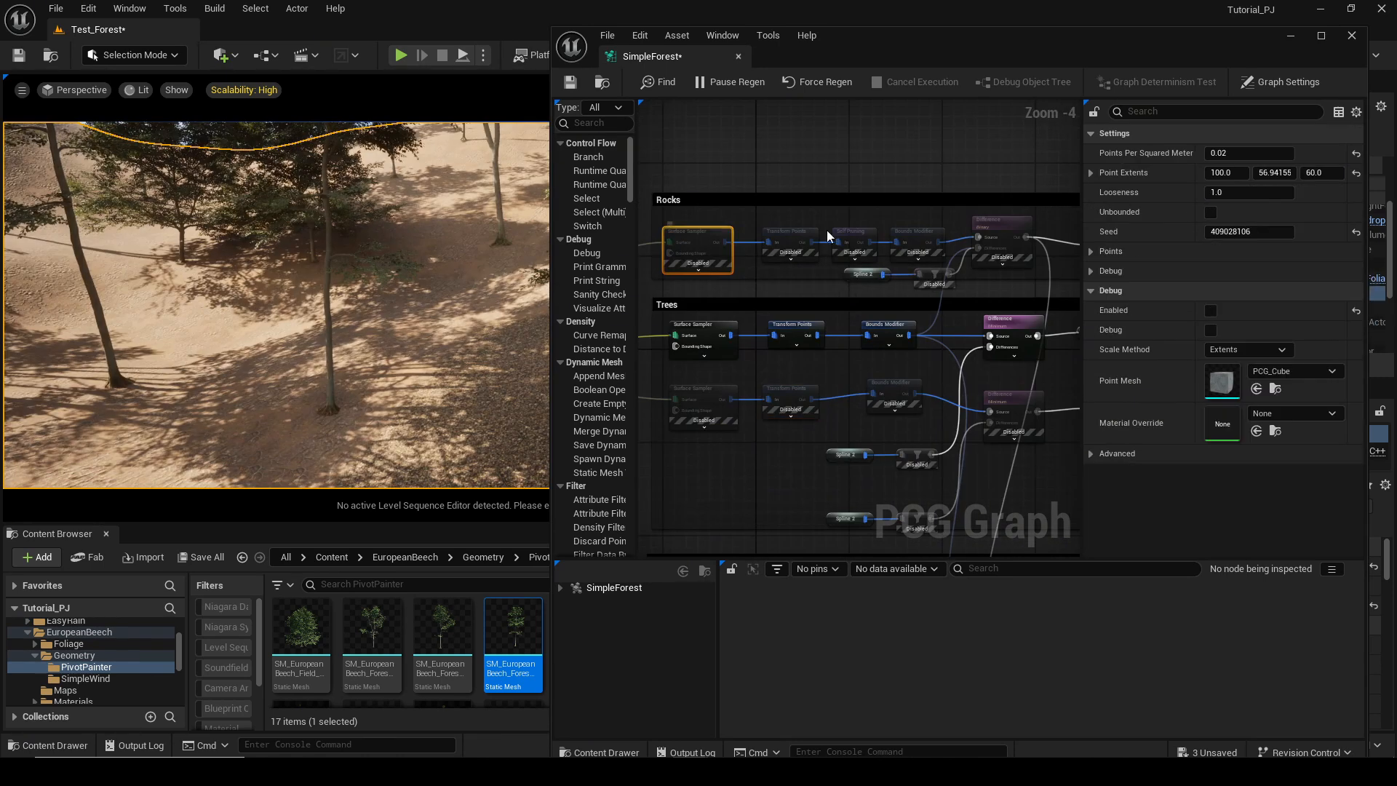
# Enable the Transform Points, Self Pruning and Bounds Modifier nodes in the Rocks section.
pyautogui.rightClick(786, 236)
pyautogui.click(846, 368)
pyautogui.rightClick(853, 237)
pyautogui.click(873, 368)
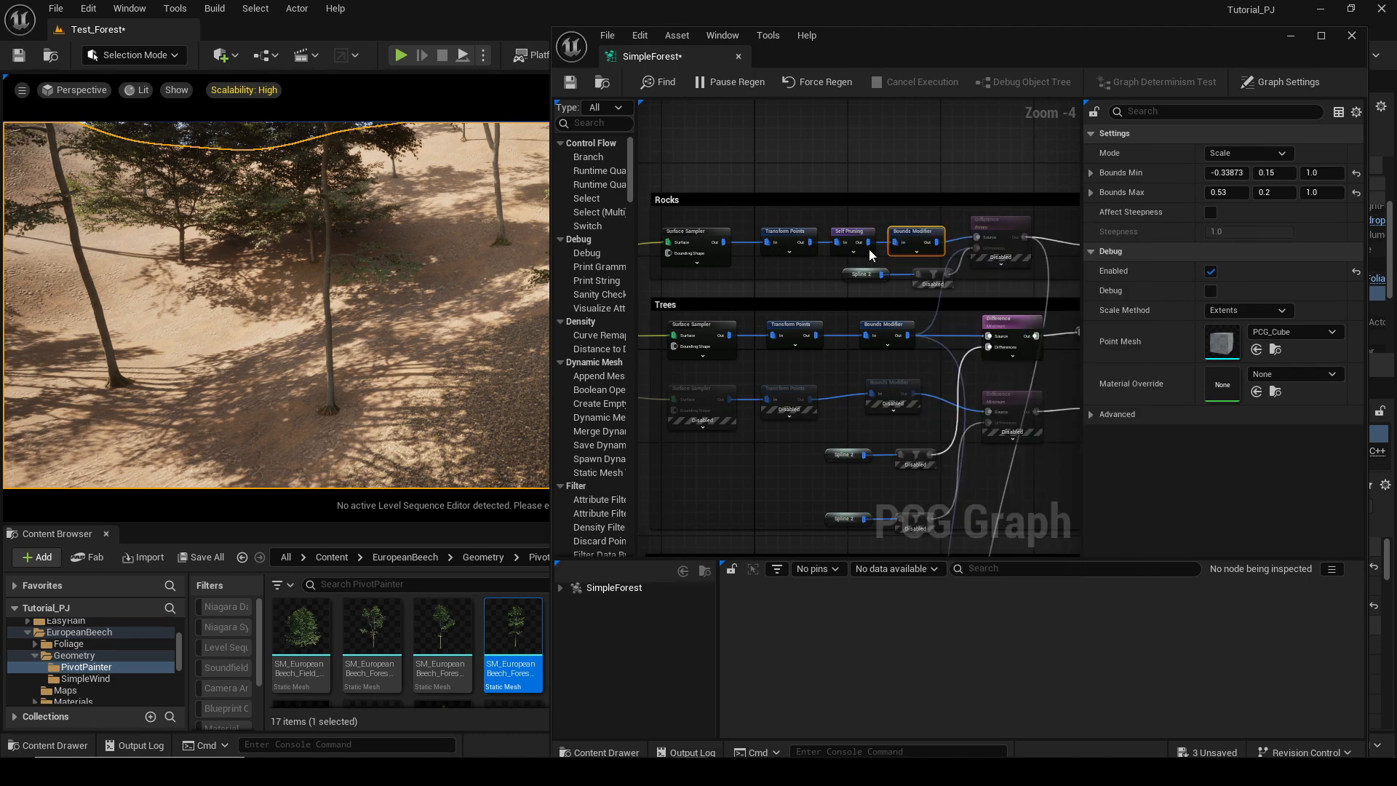
# Enable the Difference node in the Rocks section.
pyautogui.moveTo(869, 249); pyautogui.dragTo(757, 240, button='right')
pyautogui.rightClick(809, 264)
pyautogui.click(867, 484)
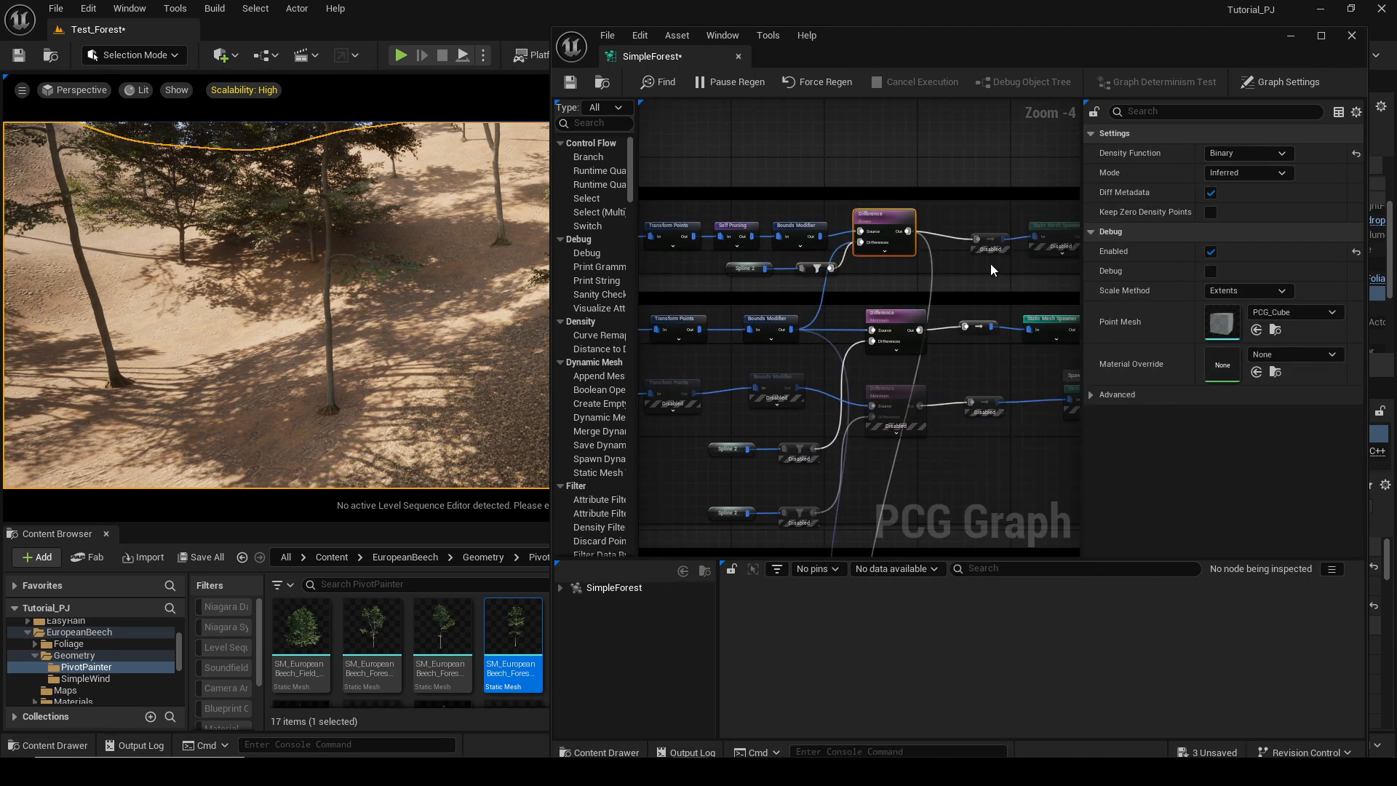
# Enable the small node and the Static Mesh Spawner at the end of the Rocks section.
pyautogui.rightClick(952, 235)
pyautogui.moveTo(961, 240); pyautogui.dragTo(845, 240, button='right')
pyautogui.rightClick(928, 243)
pyautogui.click(968, 370)
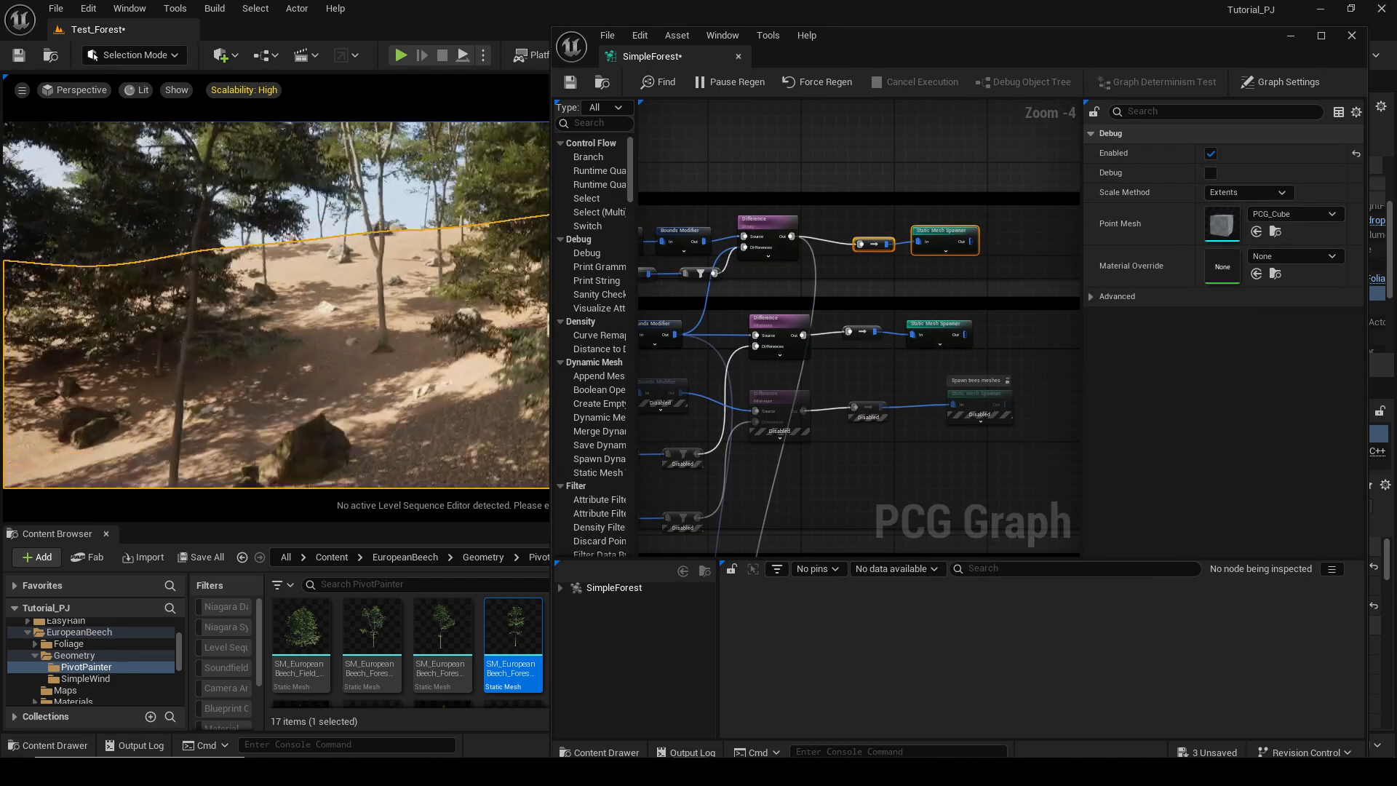
# Inspect the mesh entries of the Rocks Static Mesh Spawner.
pyautogui.click(937, 239)
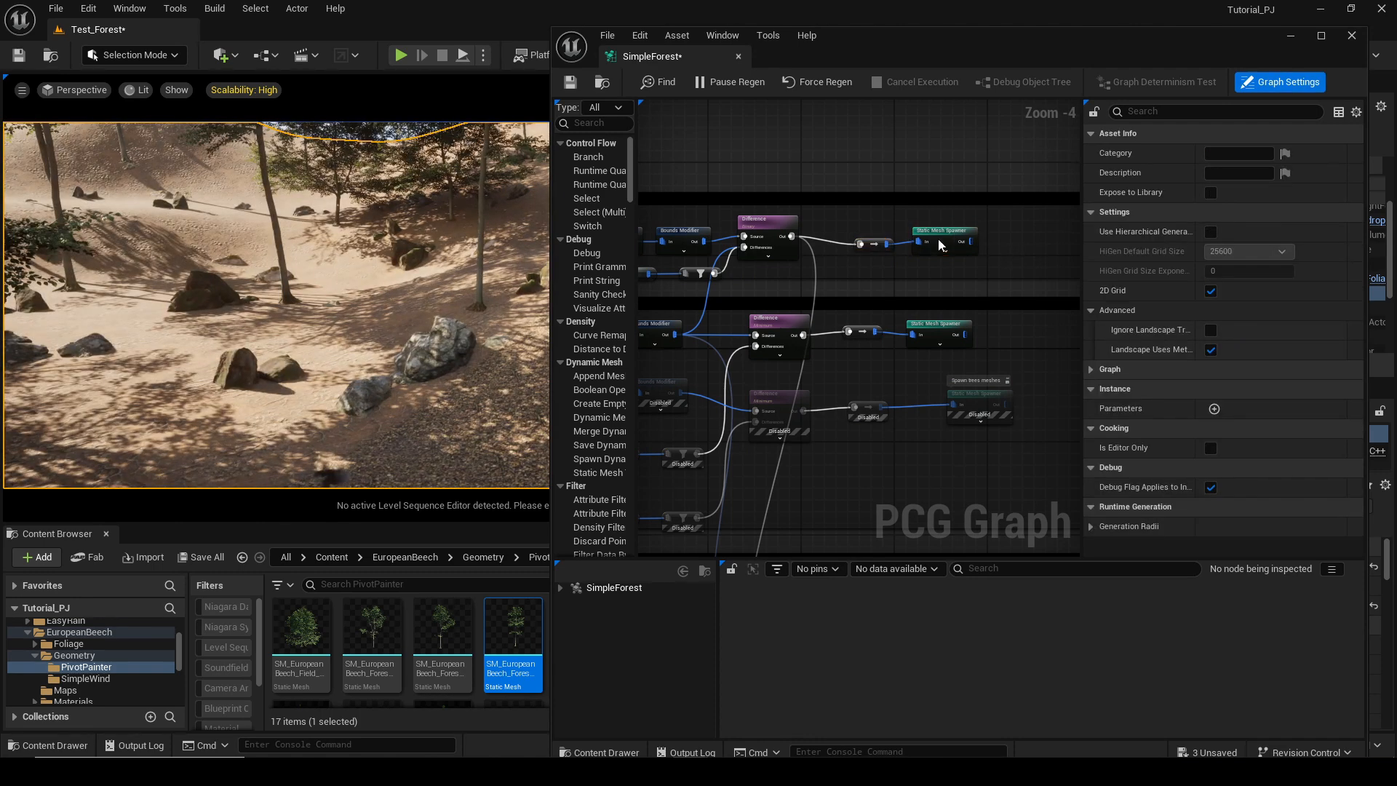
pyautogui.scroll(-5, 1282, 391)
pyautogui.click(1091, 319)
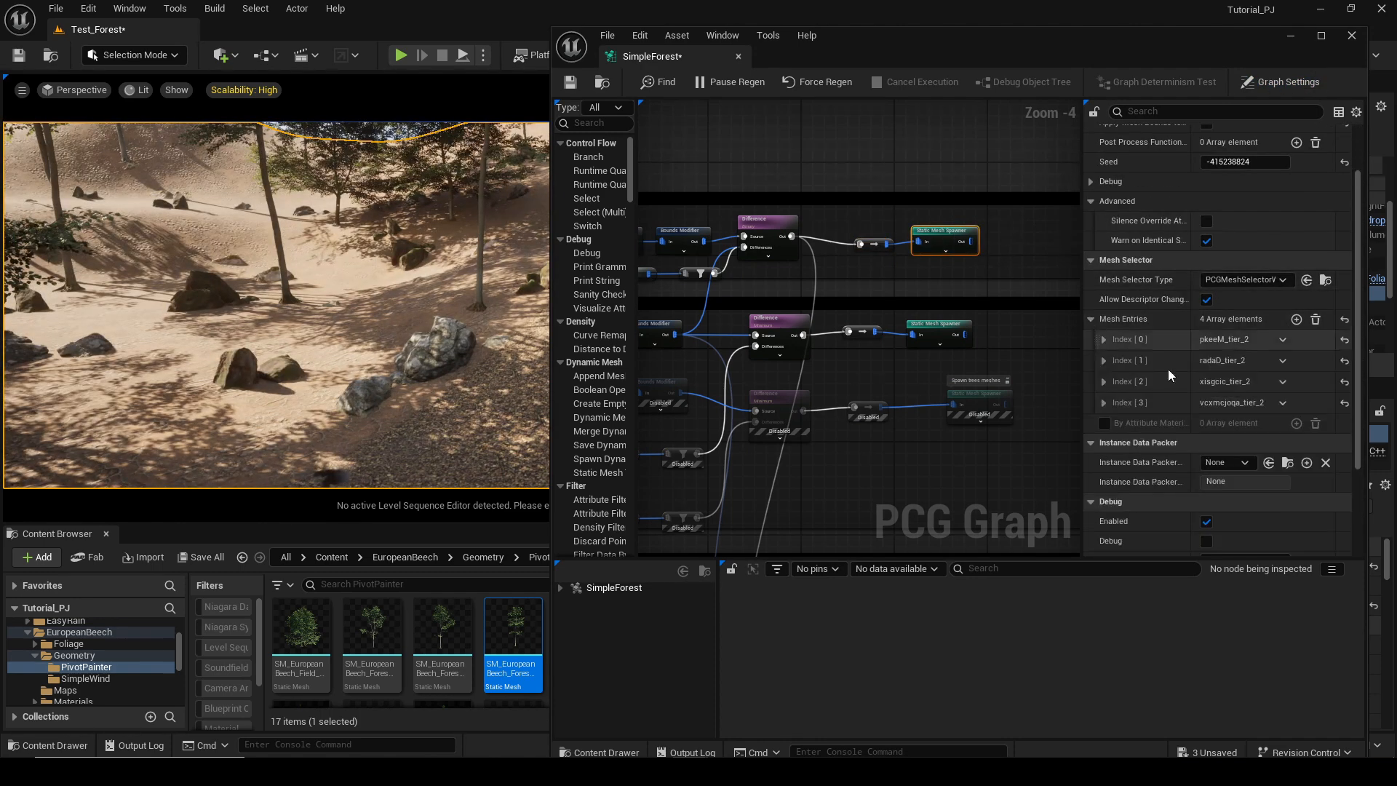
pyautogui.scroll(-2, 924, 368)
pyautogui.scroll(1, 894, 263)
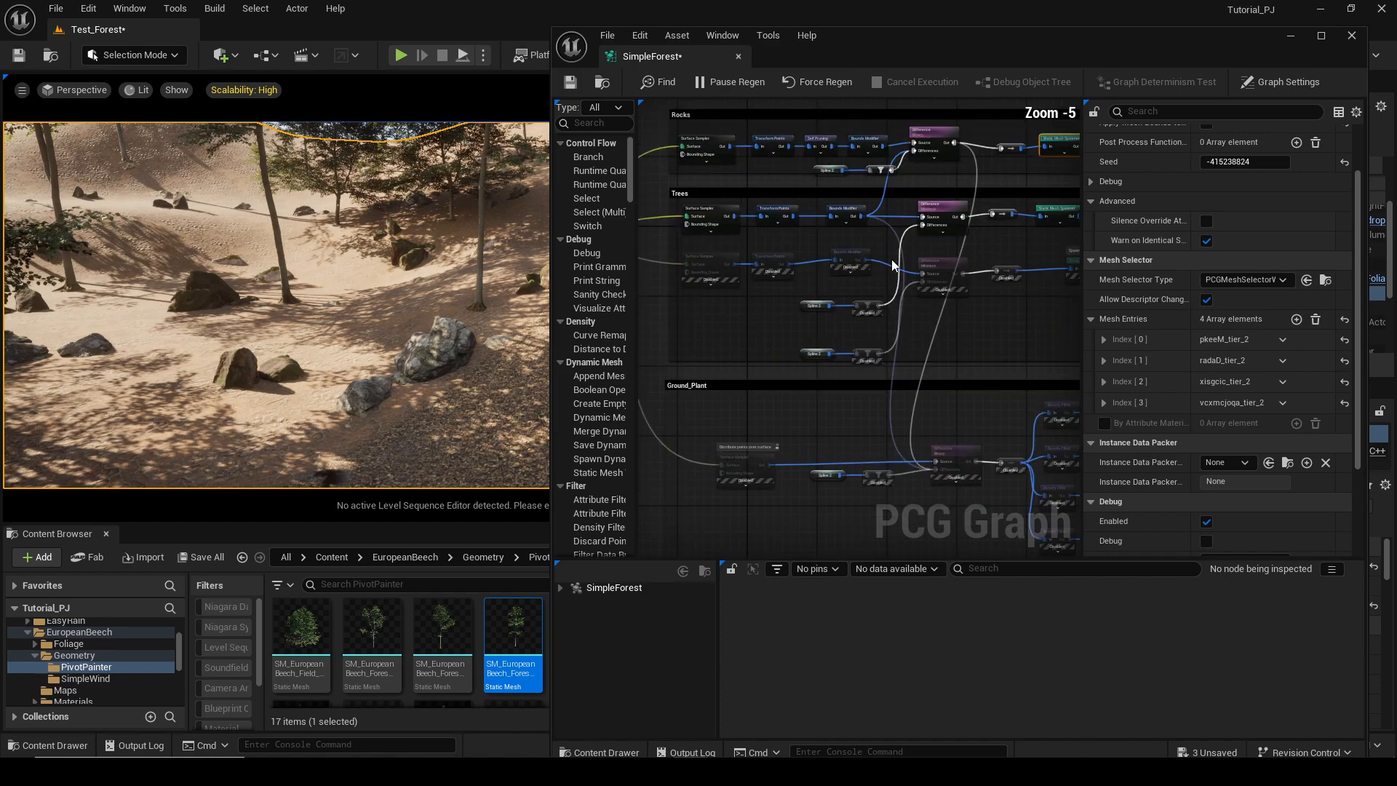
# Survey the whole graph and inspect the mesh entries of the lower Static Mesh Spawner in the Trees section.
pyautogui.moveTo(892, 264); pyautogui.dragTo(774, 290, button='right')
pyautogui.scroll(-1, 939, 282)
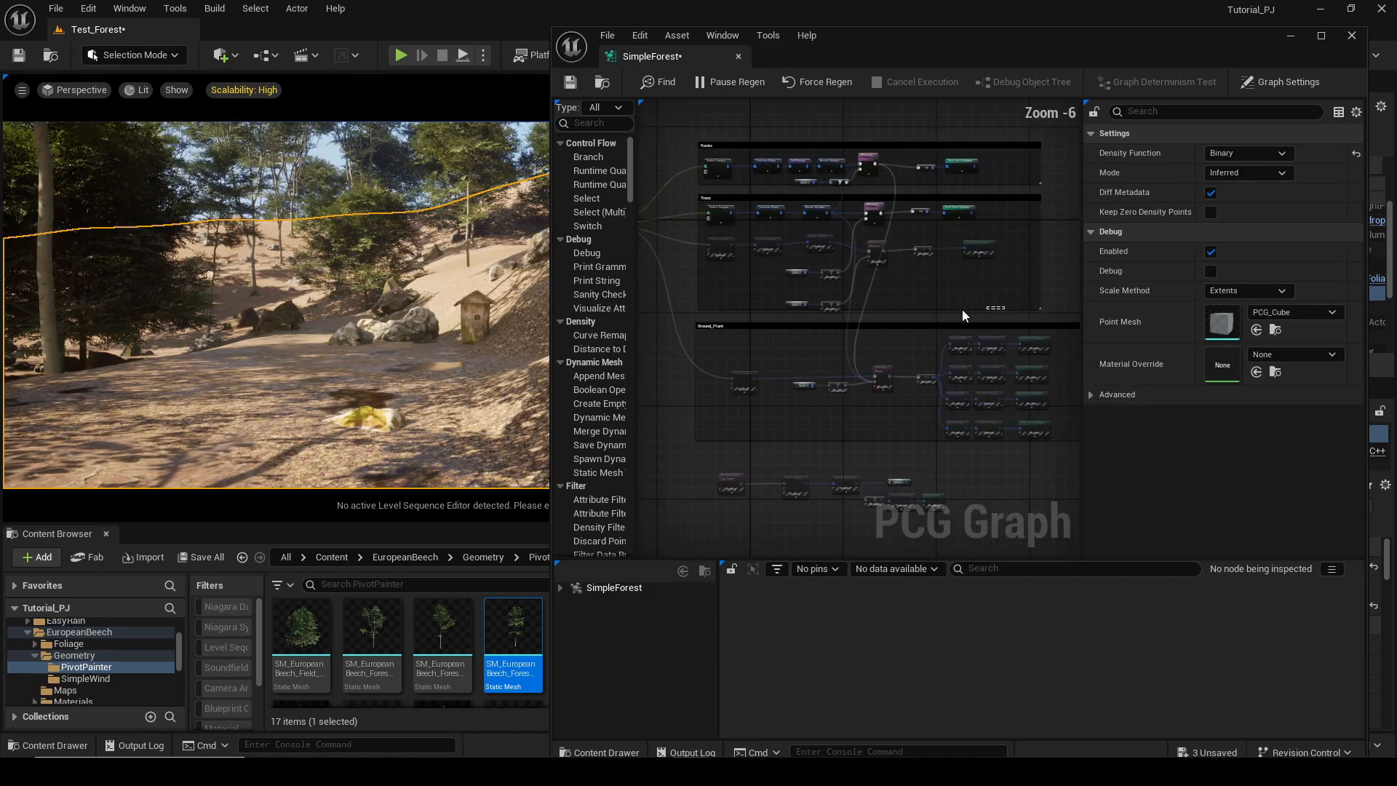
pyautogui.moveTo(962, 309); pyautogui.dragTo(695, 232)
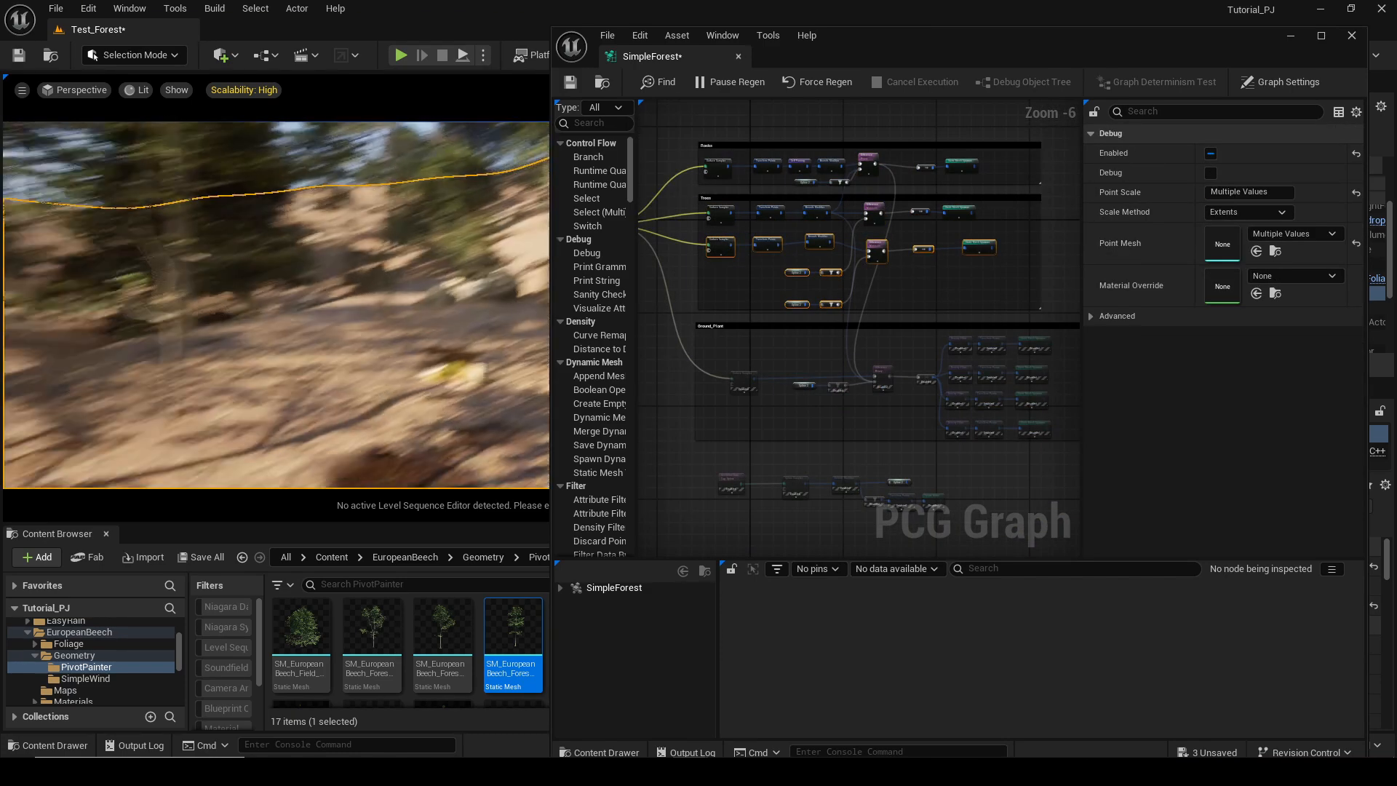
pyautogui.scroll(2, 820, 265)
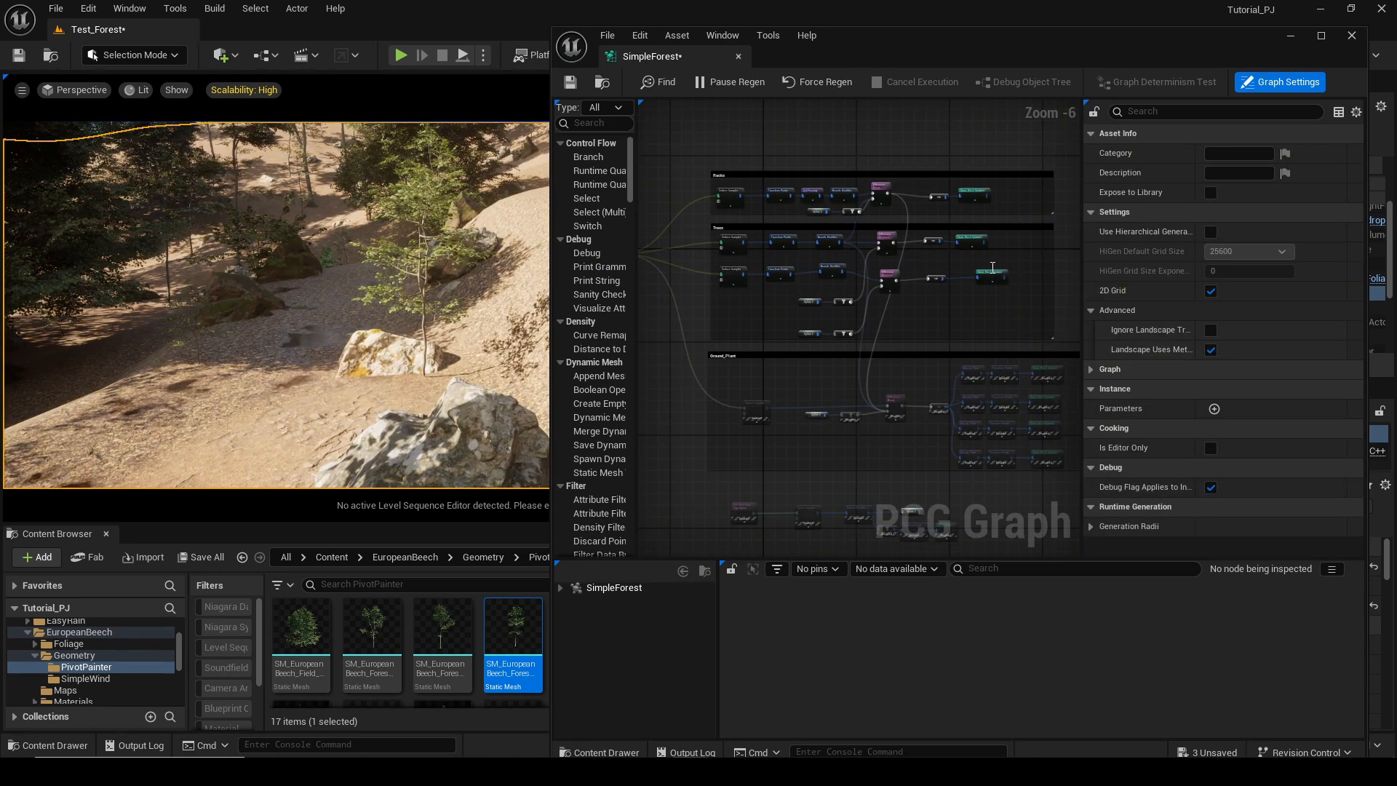
pyautogui.click(993, 273)
pyautogui.scroll(-1, 1285, 424)
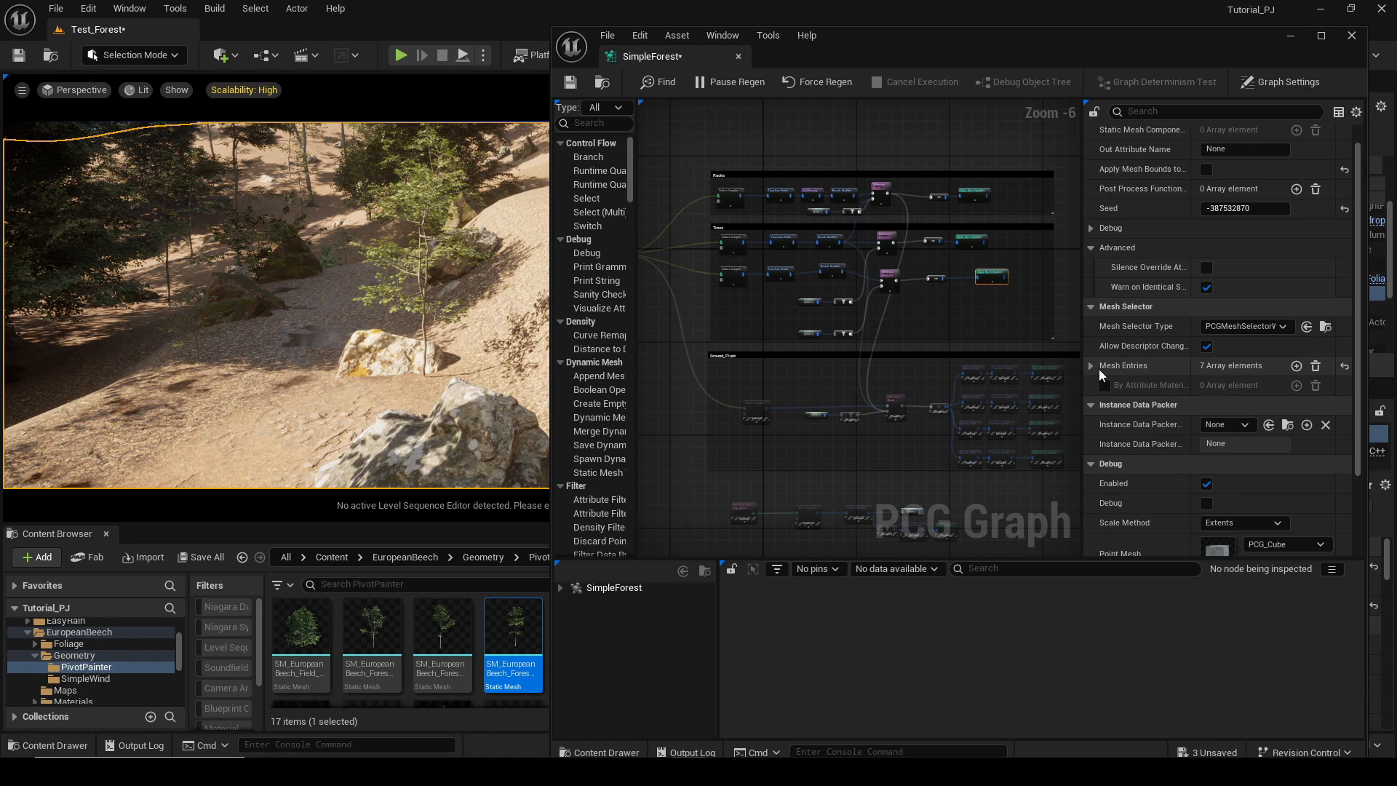
pyautogui.click(1099, 369)
pyautogui.click(1104, 389)
pyautogui.click(1103, 388)
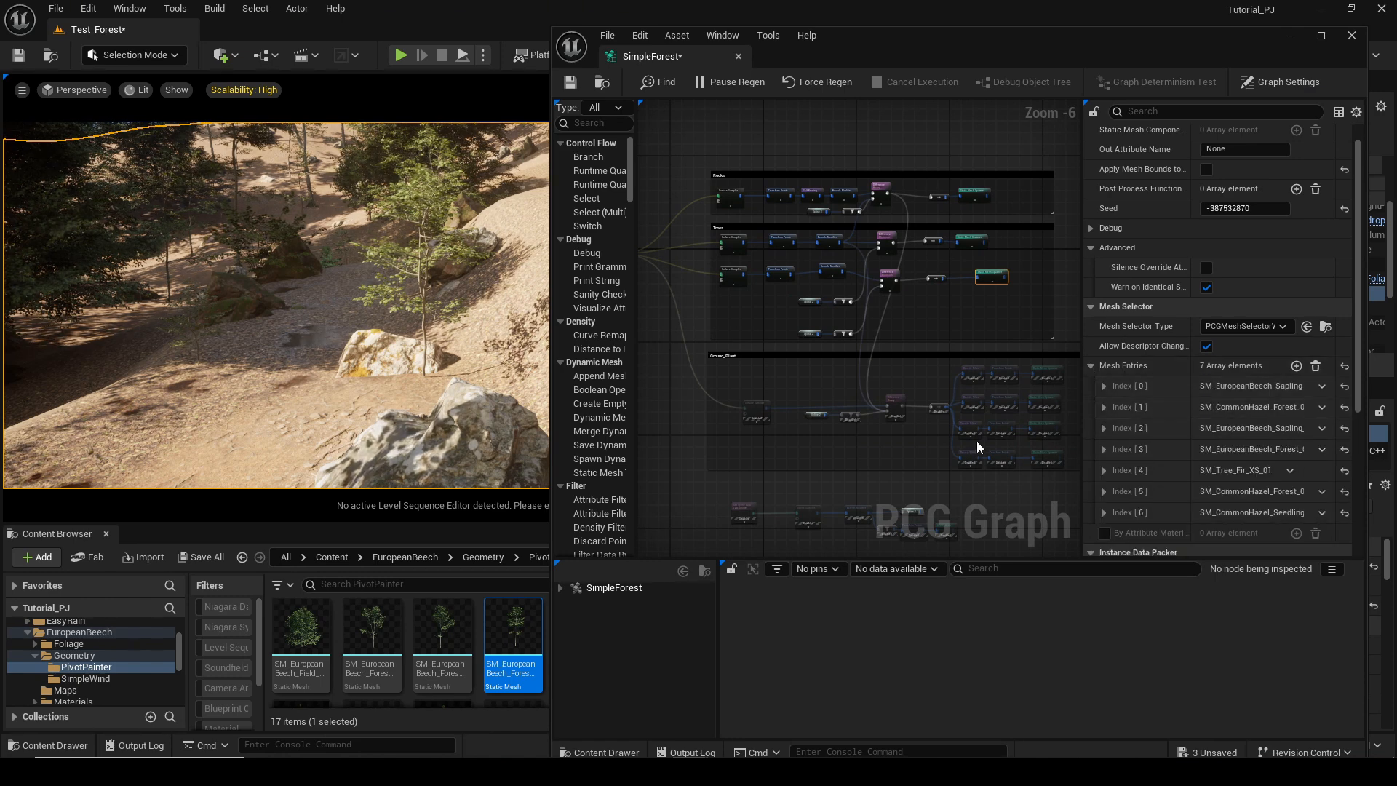
# Enable the four Density Filter and Transform Points node pairs in the Ground_Plant section.
pyautogui.moveTo(725, 326); pyautogui.dragTo(706, 279, button='right')
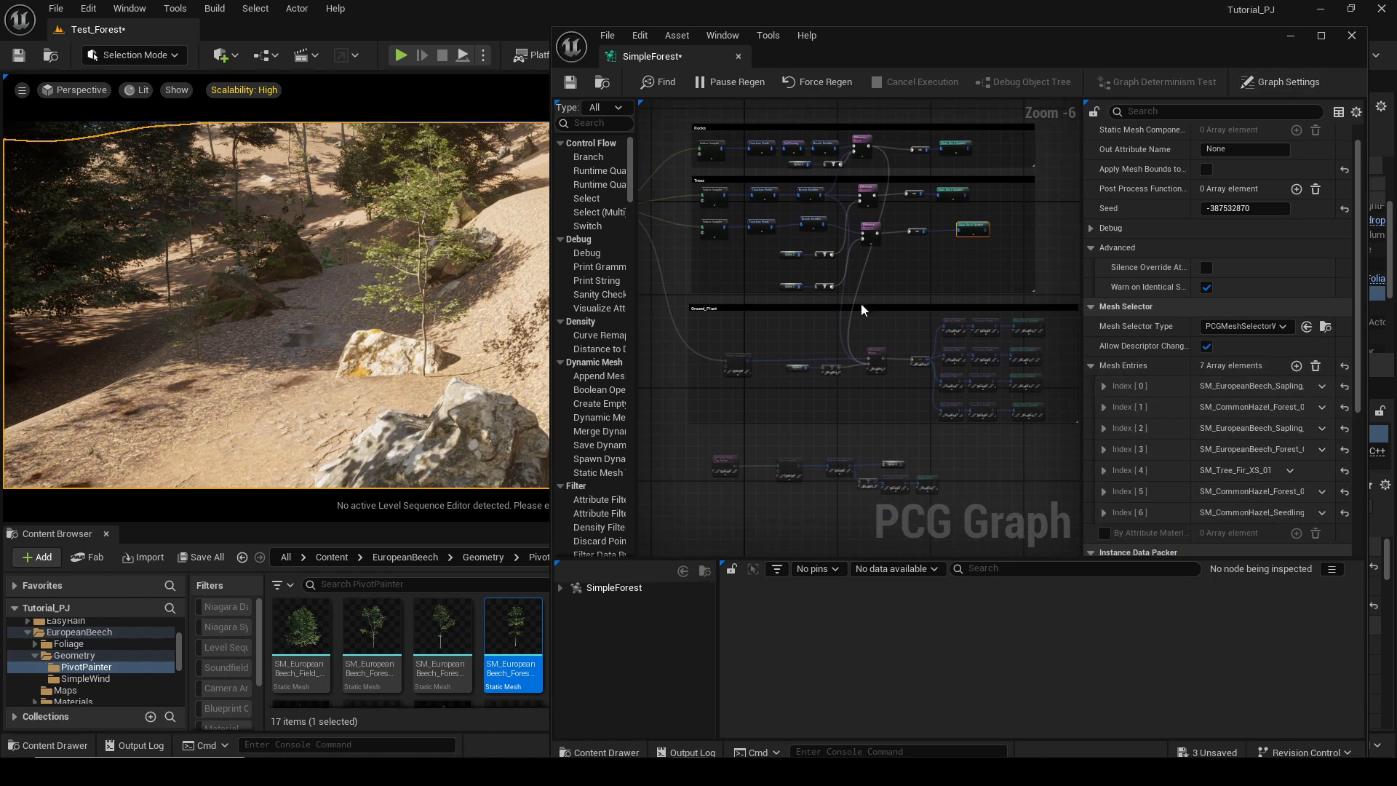
pyautogui.scroll(-1, 861, 303)
pyautogui.moveTo(803, 345); pyautogui.dragTo(783, 300, button='right')
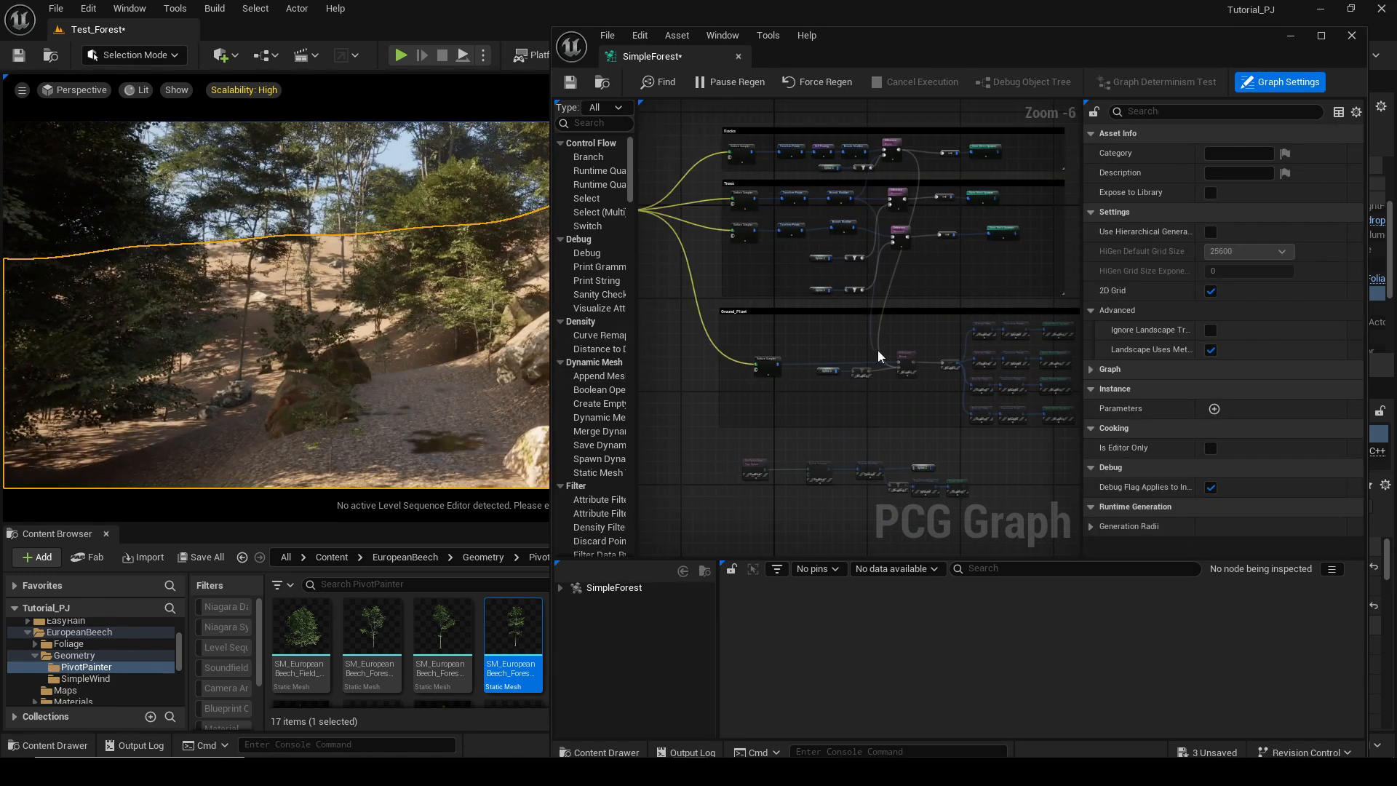
pyautogui.moveTo(879, 356)
pyautogui.mouseDown(button='right')
pyautogui.moveTo(805, 330)
pyautogui.moveTo(858, 351)
pyautogui.mouseUp(button='right')
pyautogui.moveTo(856, 410); pyautogui.dragTo(865, 318, button='right')
pyautogui.scroll(2, 841, 327)
pyautogui.moveTo(717, 269); pyautogui.dragTo(717, 269)
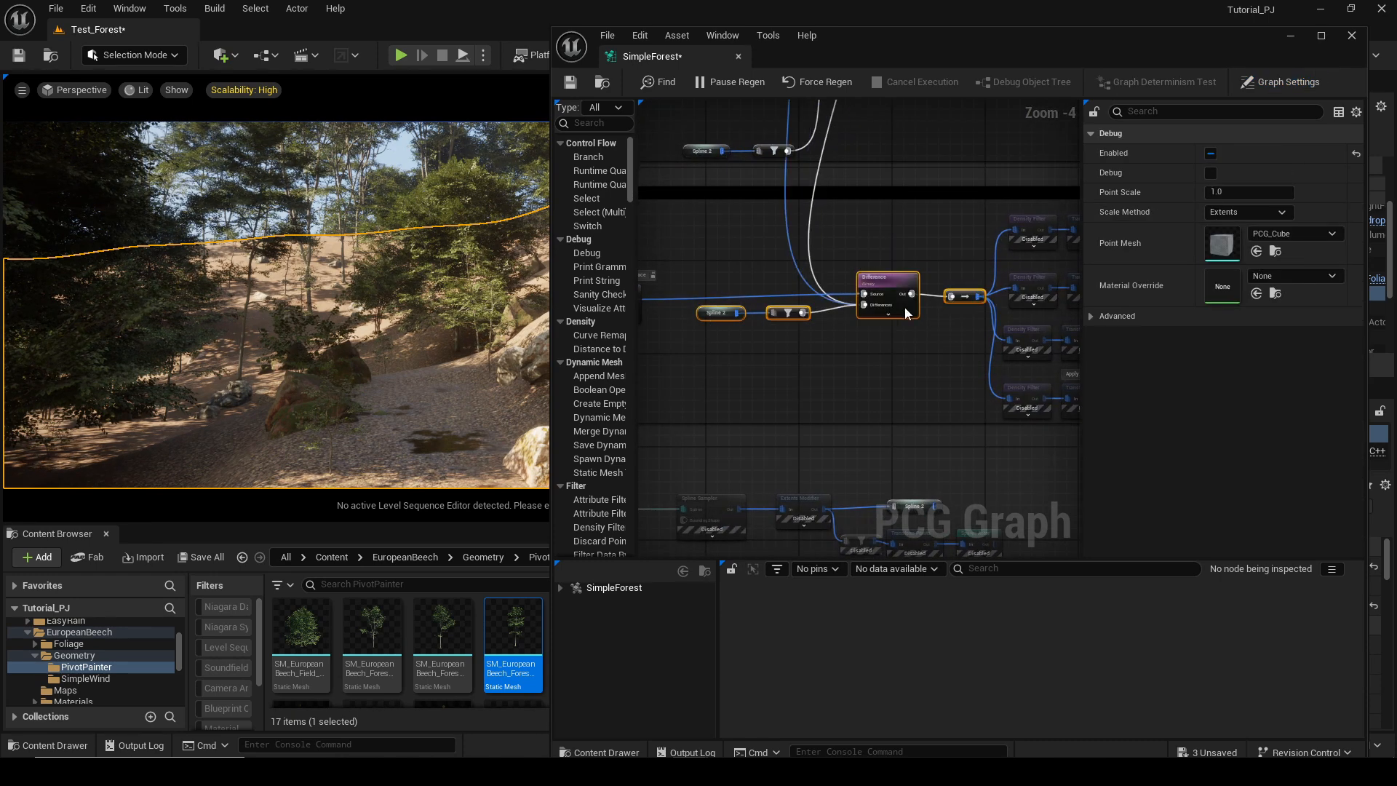
pyautogui.moveTo(905, 307); pyautogui.dragTo(734, 290, button='right')
pyautogui.moveTo(952, 422); pyautogui.dragTo(832, 209)
pyautogui.press('e')
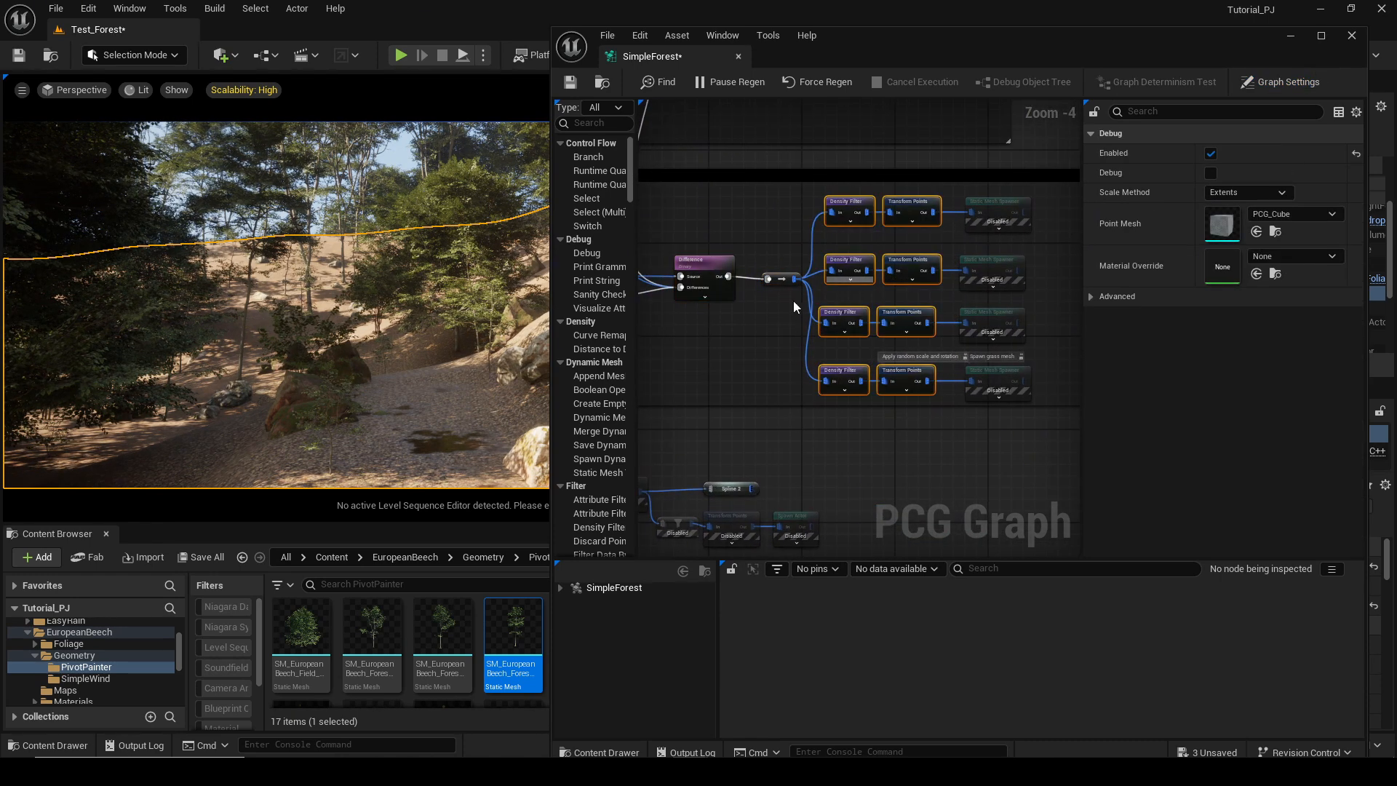
# Enable all four Static Mesh Spawner nodes in the Ground_Plant section.
pyautogui.moveTo(316, 298); pyautogui.dragTo(298, 338, button='right')
pyautogui.click(996, 266)
pyautogui.press('e')
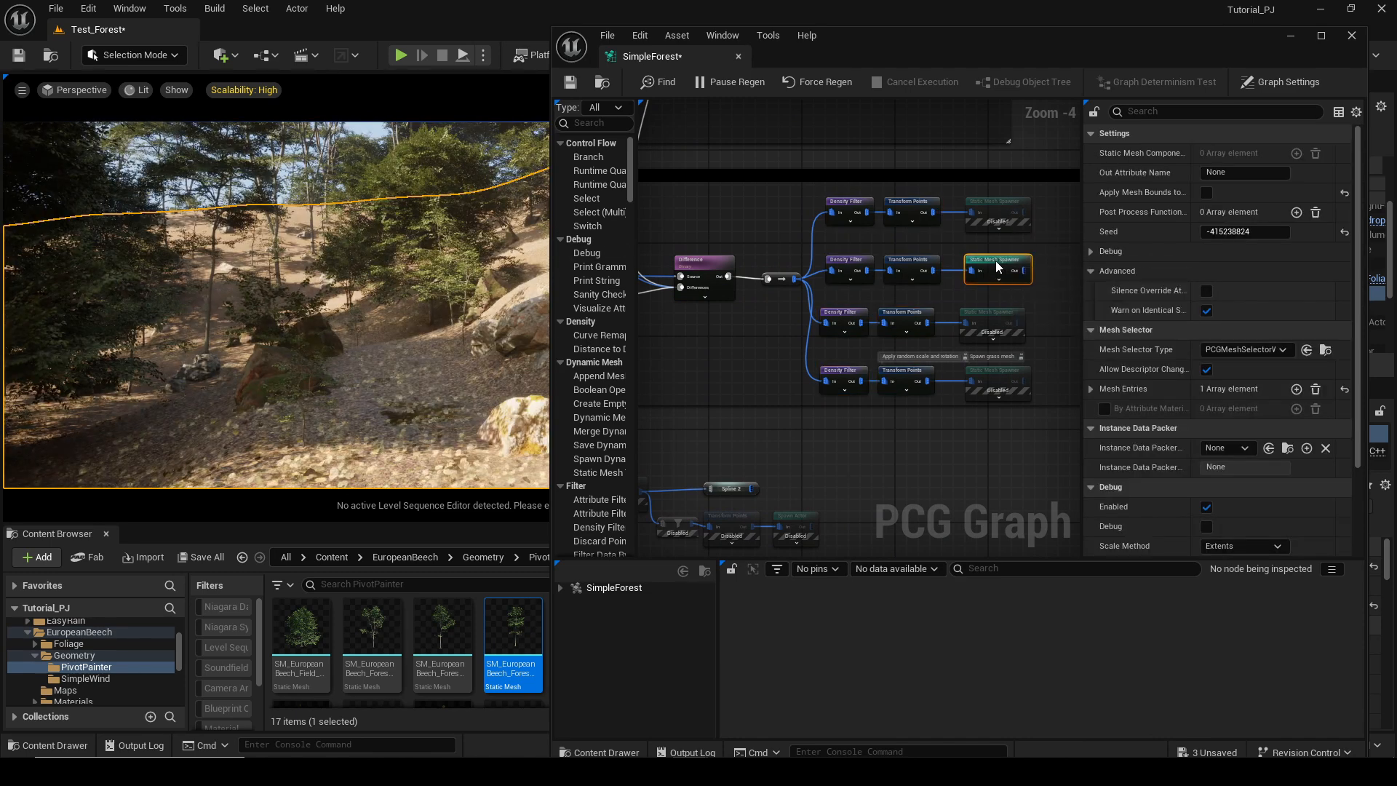
pyautogui.click(993, 320)
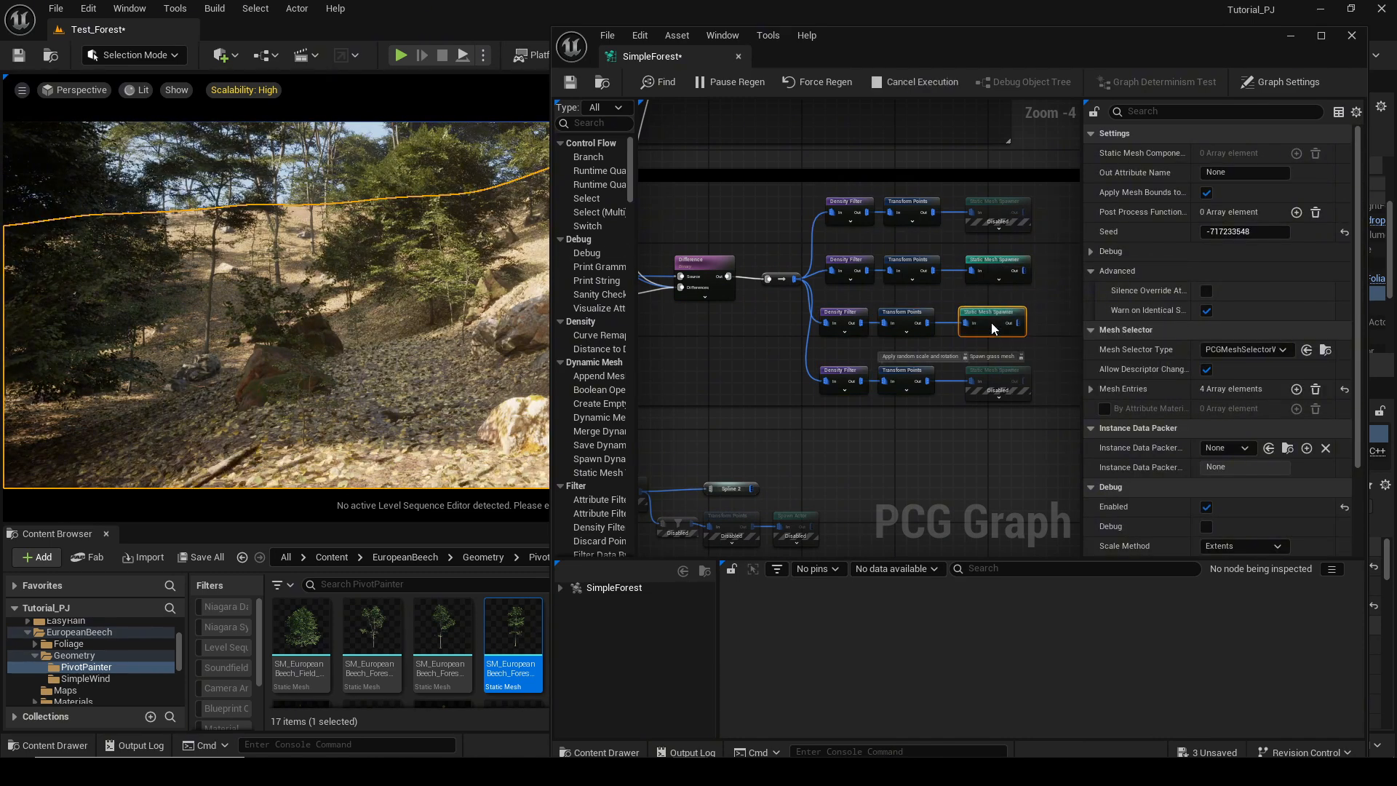
pyautogui.press('e')
pyautogui.moveTo(324, 320); pyautogui.dragTo(377, 265, button='right')
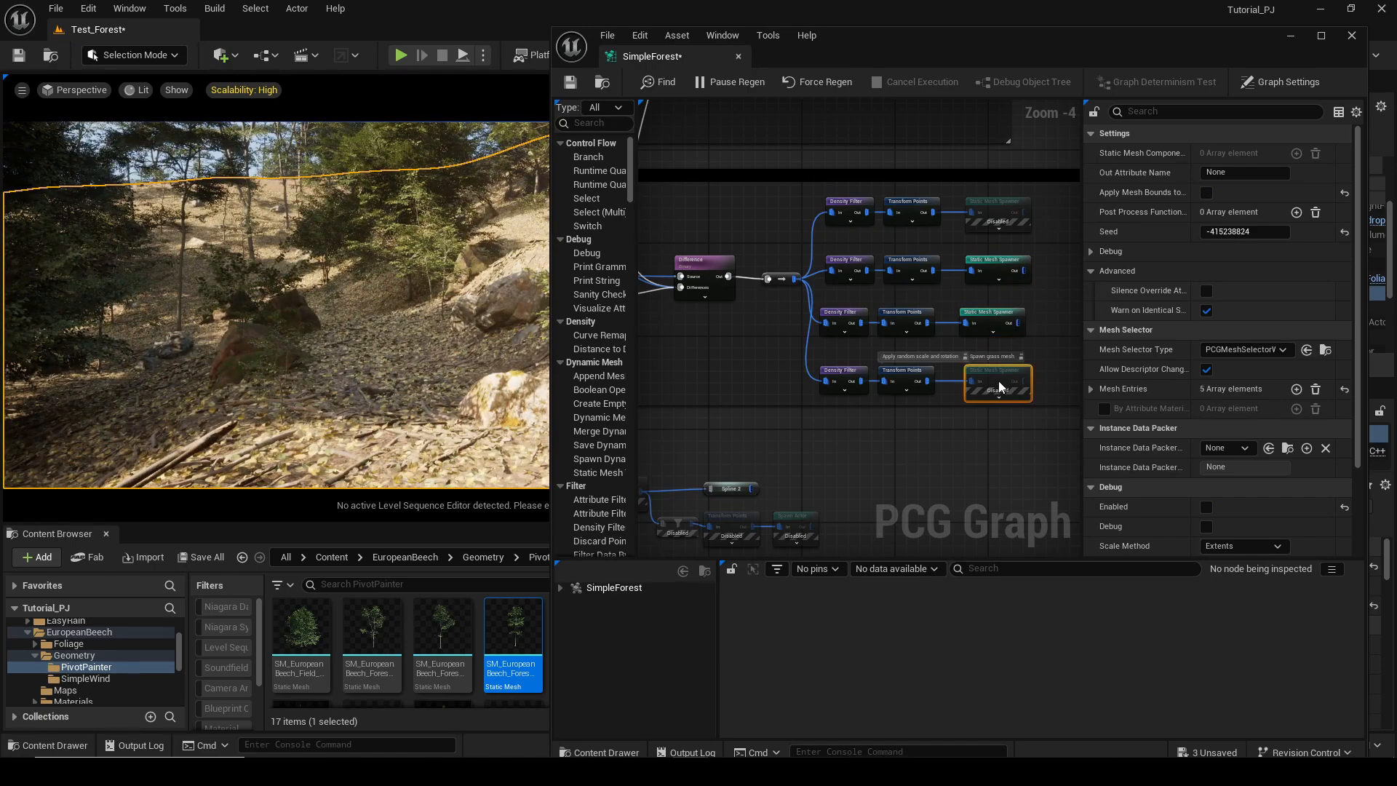
pyautogui.press('e')
pyautogui.moveTo(378, 358); pyautogui.dragTo(372, 357, button='right')
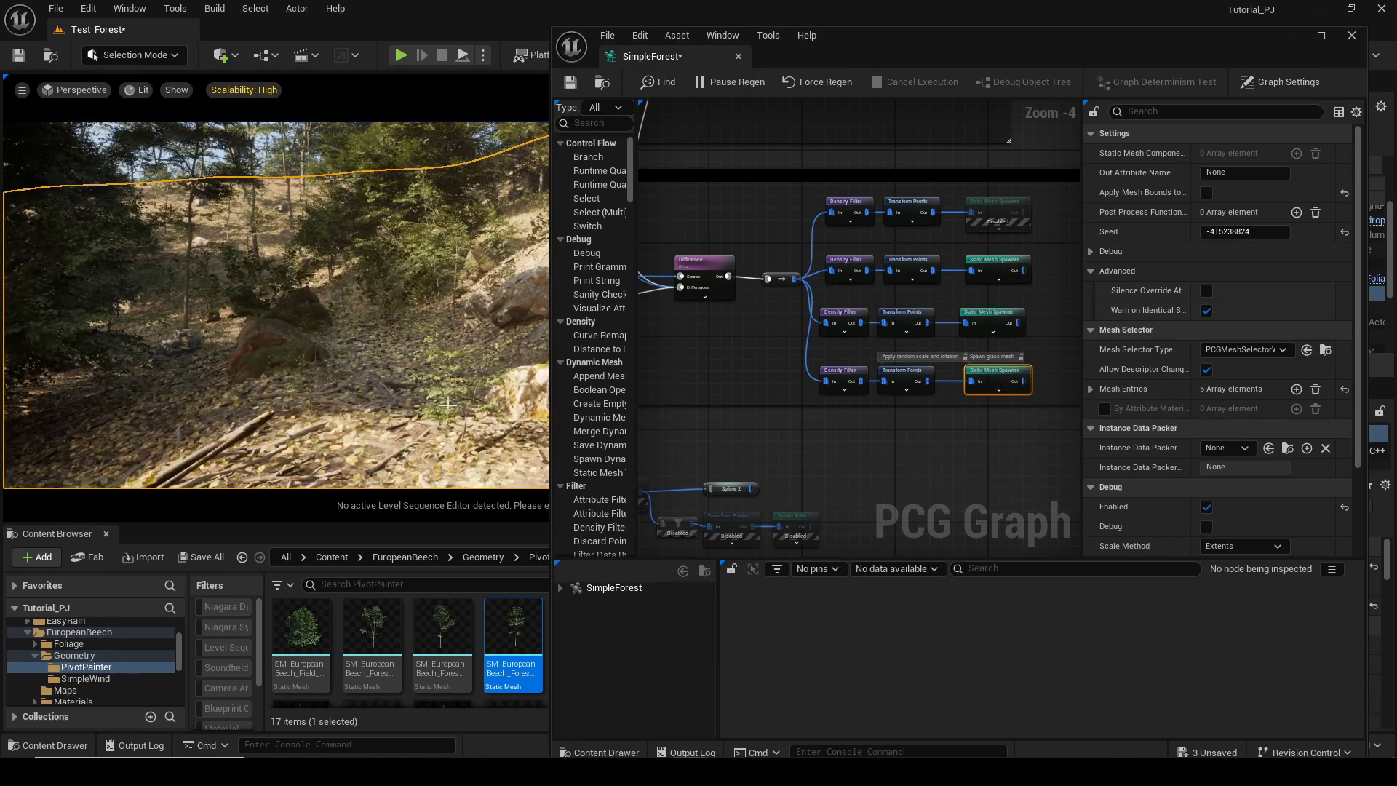
pyautogui.click(993, 208)
pyautogui.press('e')
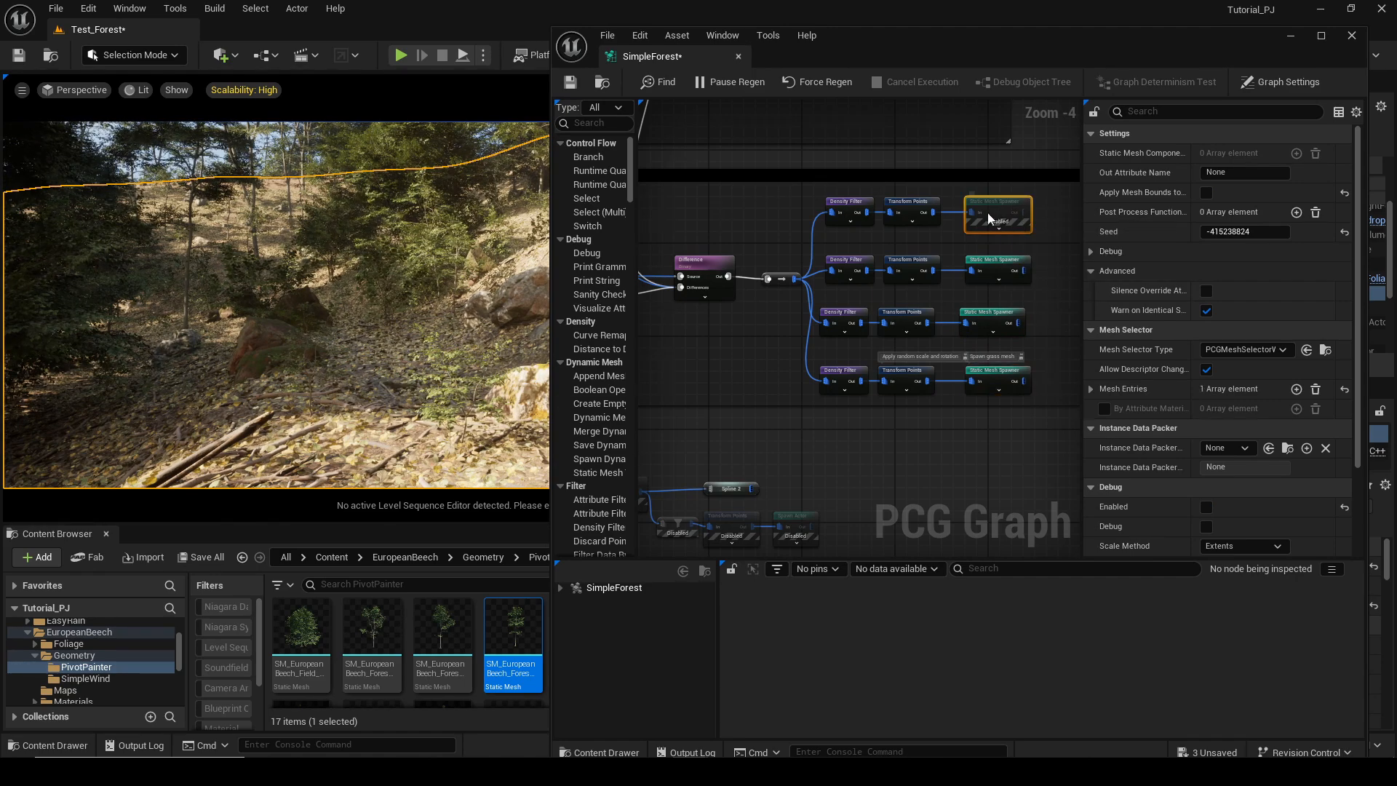
pyautogui.moveTo(327, 321)
pyautogui.mouseDown(button='right')
pyautogui.moveTo(324, 302)
pyautogui.moveTo(331, 342)
pyautogui.moveTo(325, 313)
pyautogui.mouseUp(button='right')
pyautogui.moveTo(409, 324); pyautogui.dragTo(371, 324, button='right')
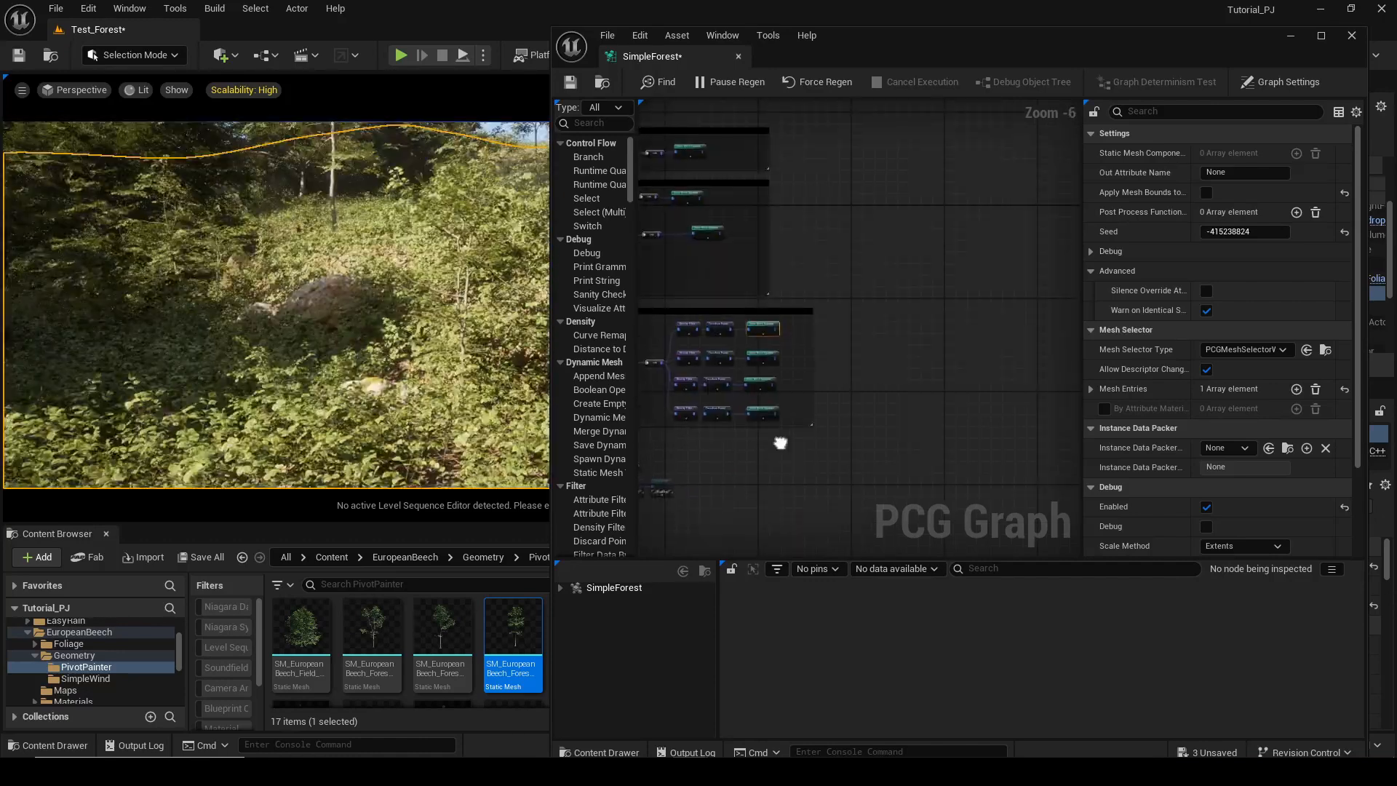
# Enable the Get Spline Data node tagged Spline at the start of the lower section.
pyautogui.moveTo(780, 443); pyautogui.dragTo(1014, 387, button='right')
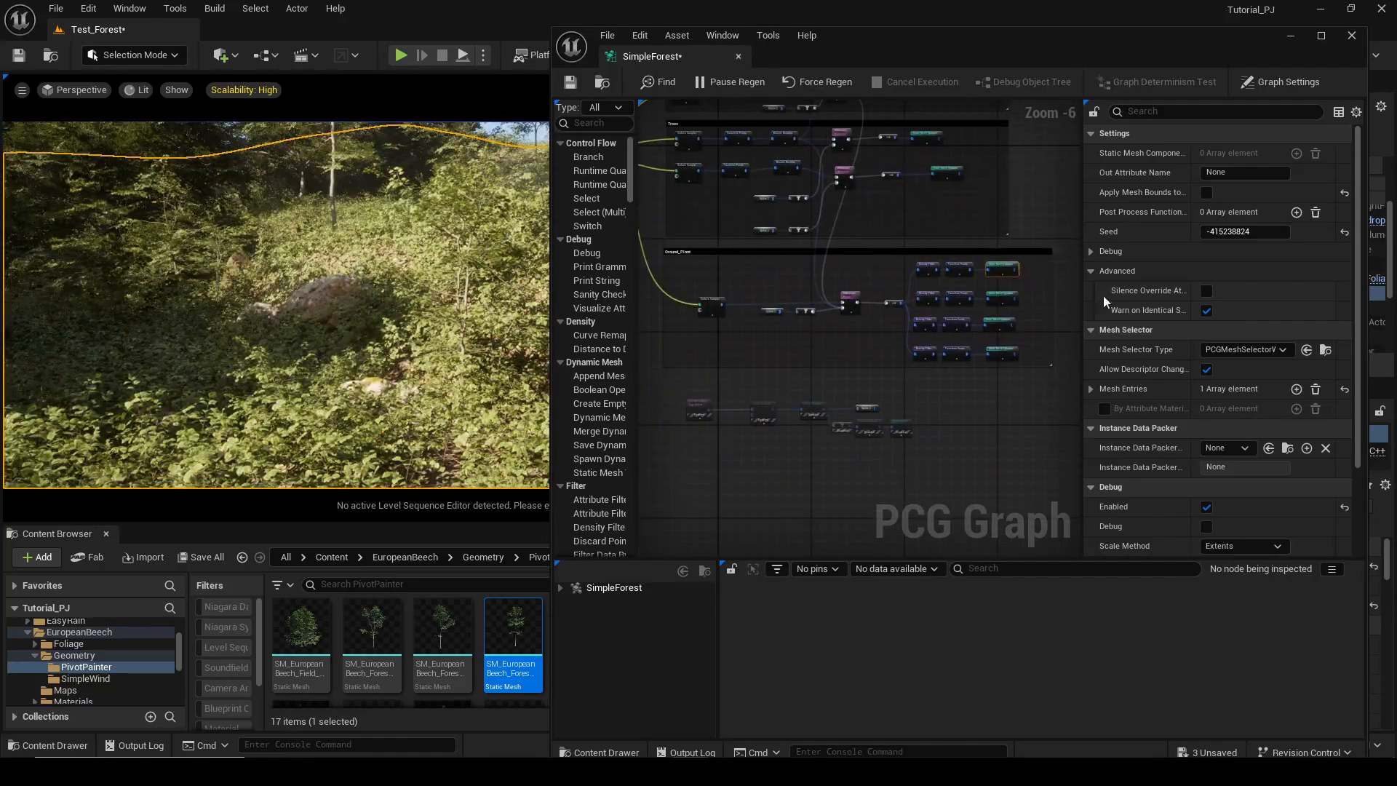
pyautogui.scroll(5, 892, 360)
pyautogui.click(773, 325)
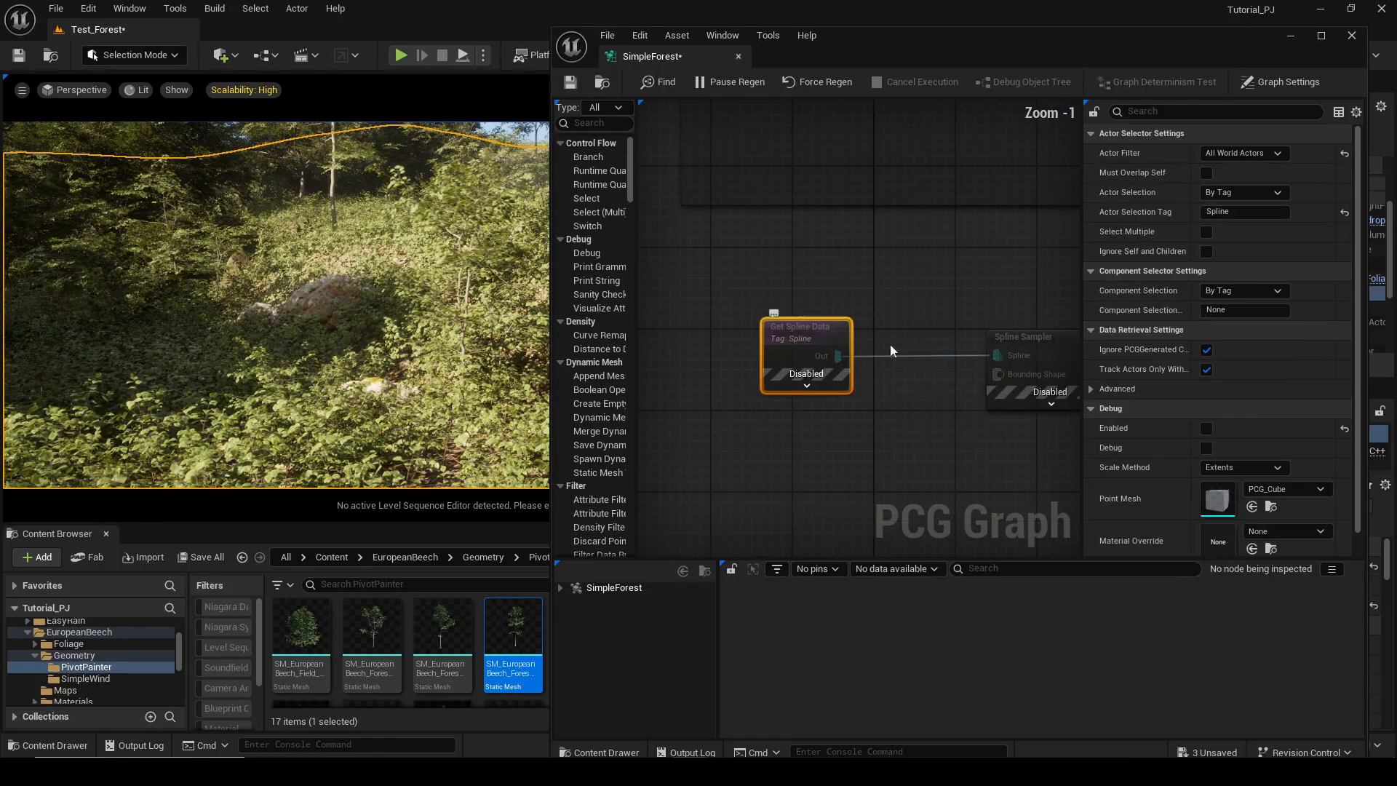
pyautogui.press('e')
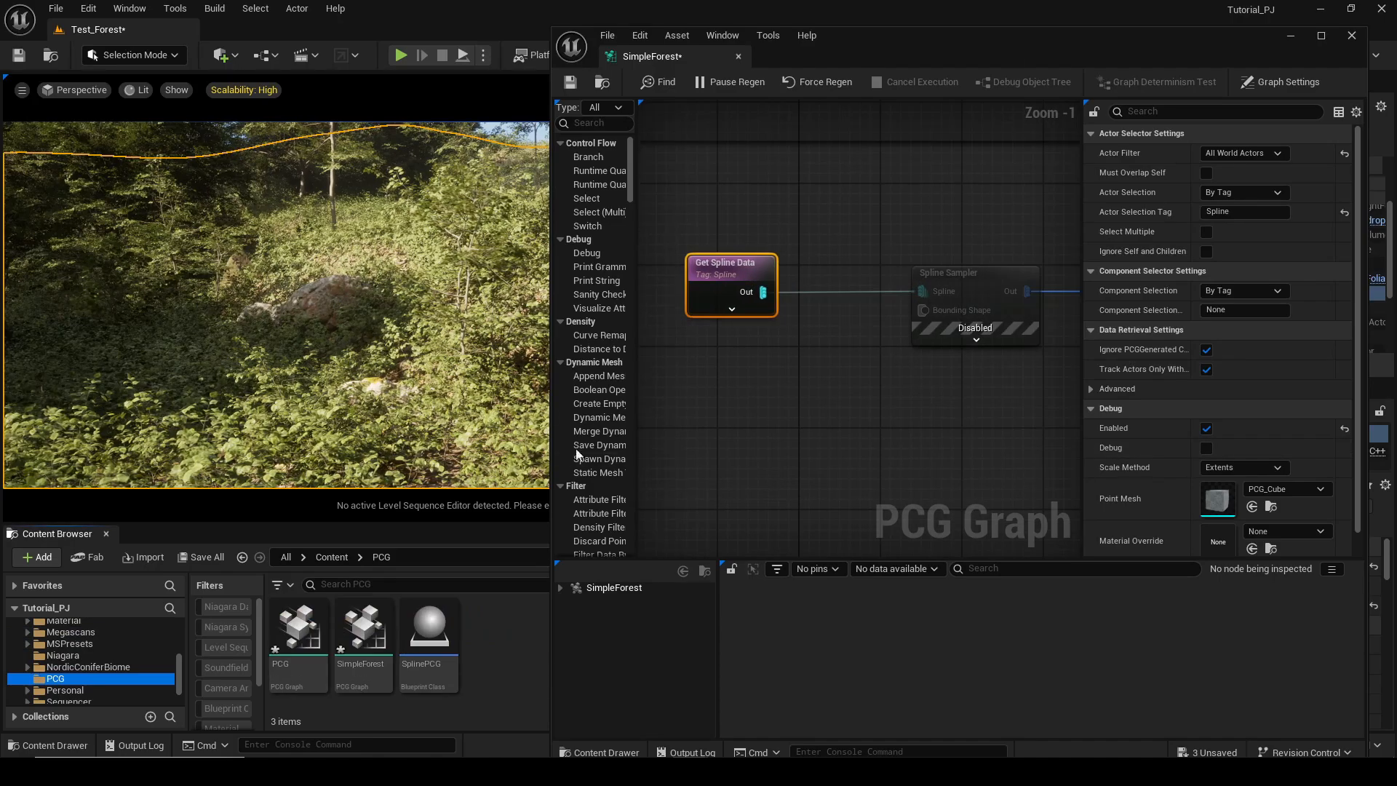
# Create an Actor-based Blueprint Class named Spline in the PCG content folder.
pyautogui.click(1292, 35)
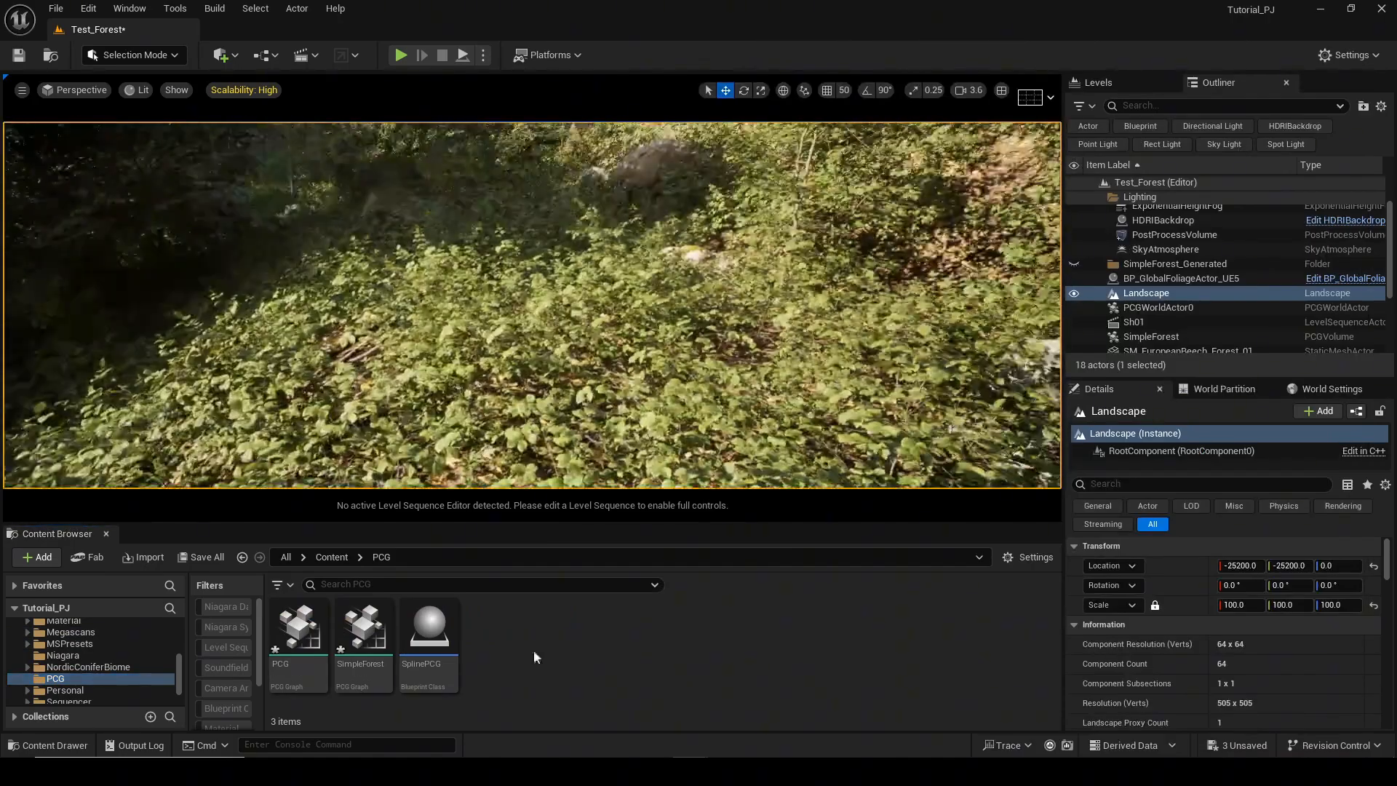
pyautogui.rightClick(537, 652)
pyautogui.click(632, 209)
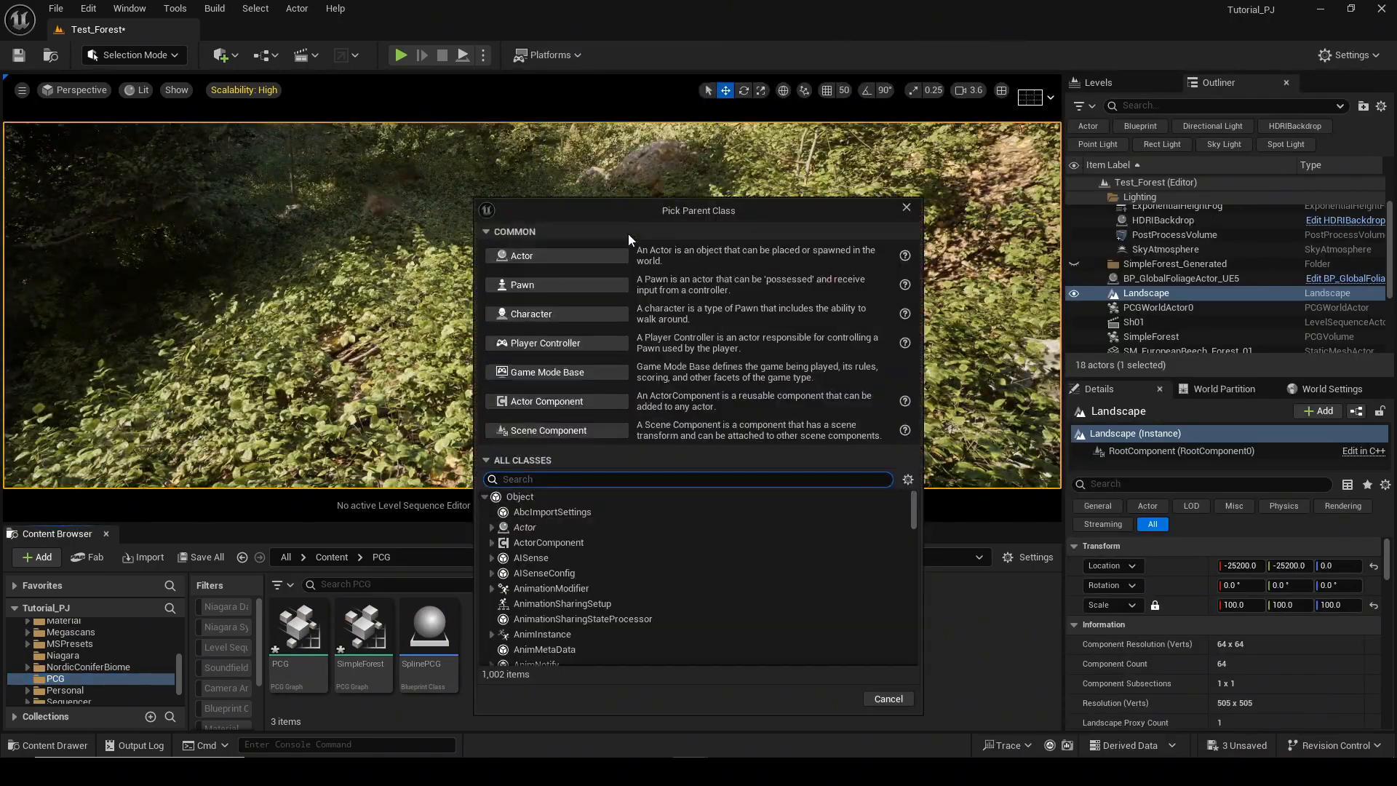
pyautogui.click(619, 256)
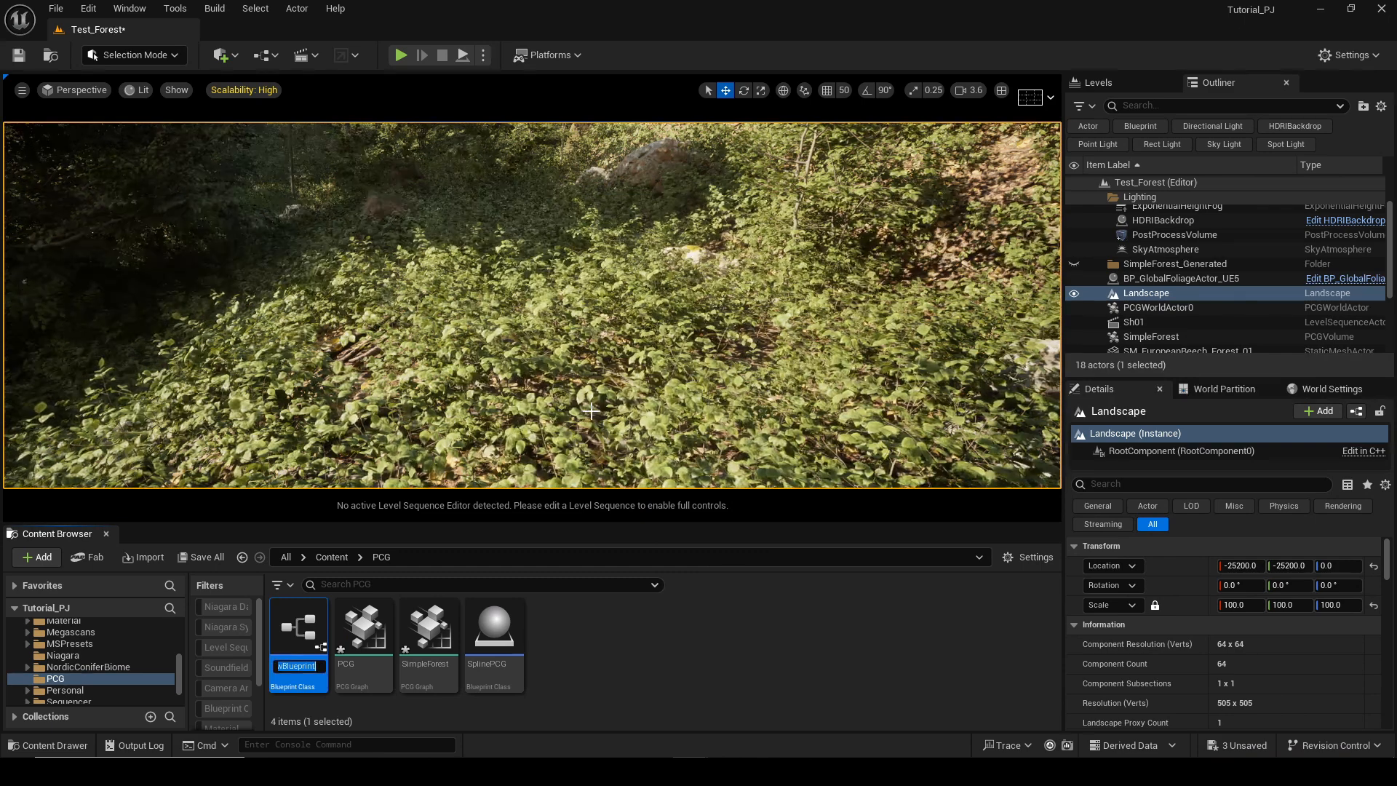
pyautogui.write('Spline')
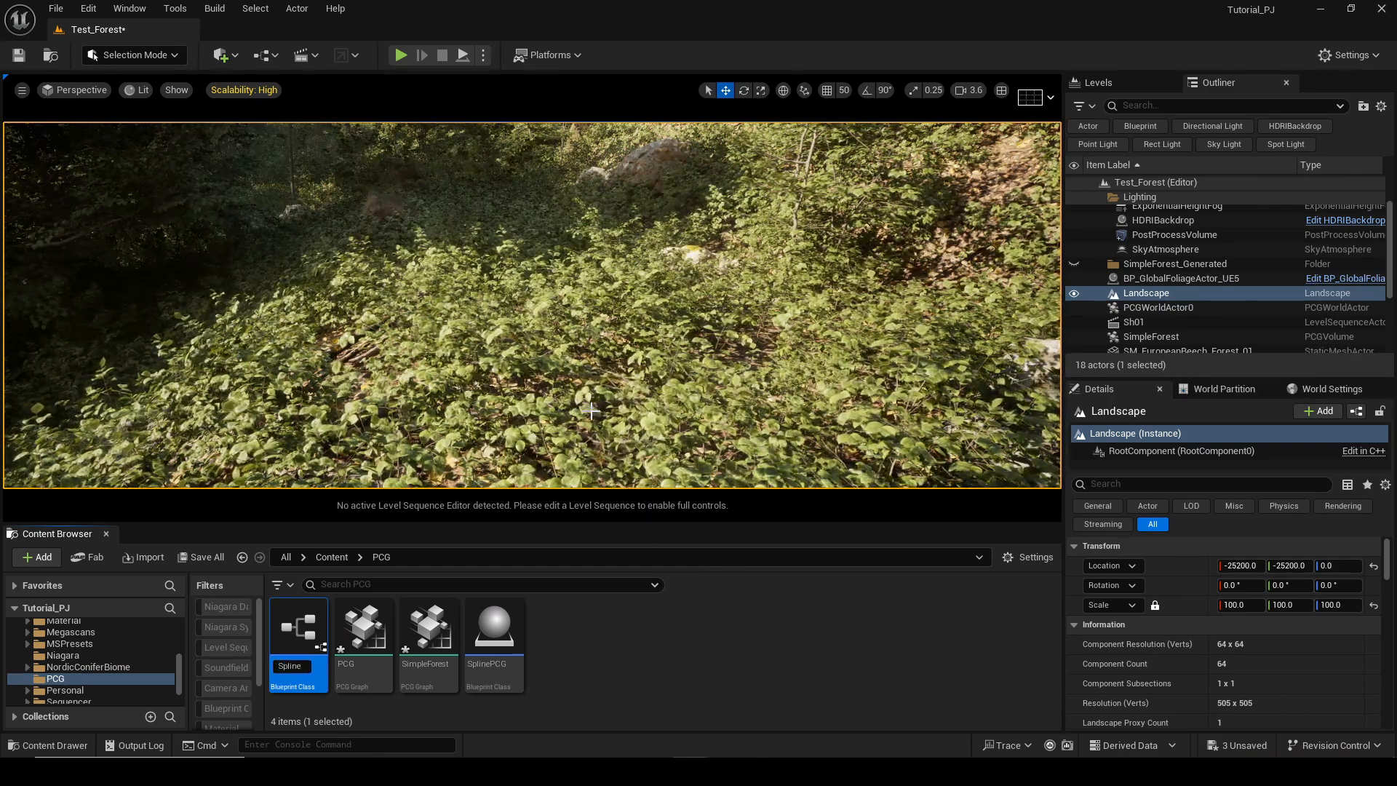
pyautogui.press('Return')
# Open the Spline blueprint and add a Spline component to it.
pyautogui.doubleClick(429, 633)
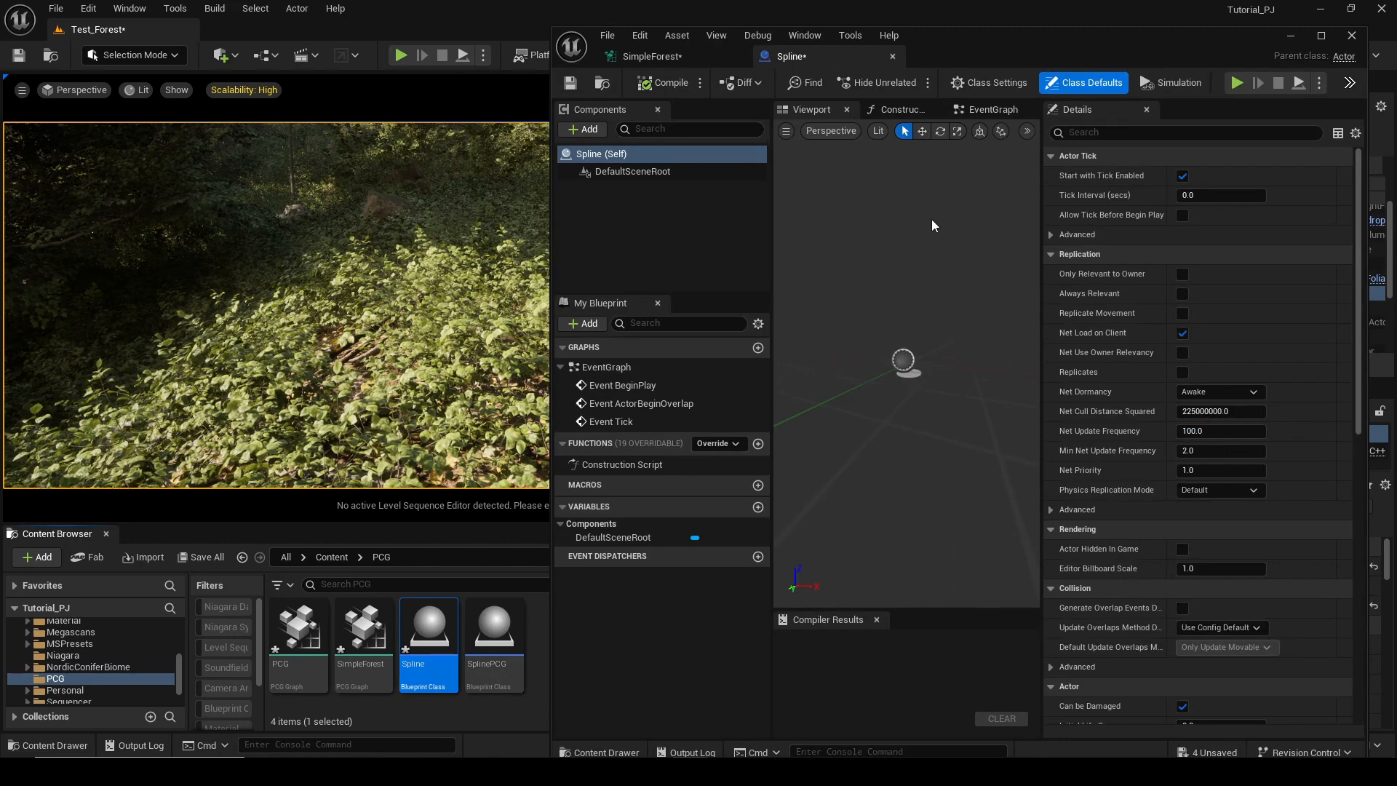
pyautogui.click(582, 131)
pyautogui.write('Spline')
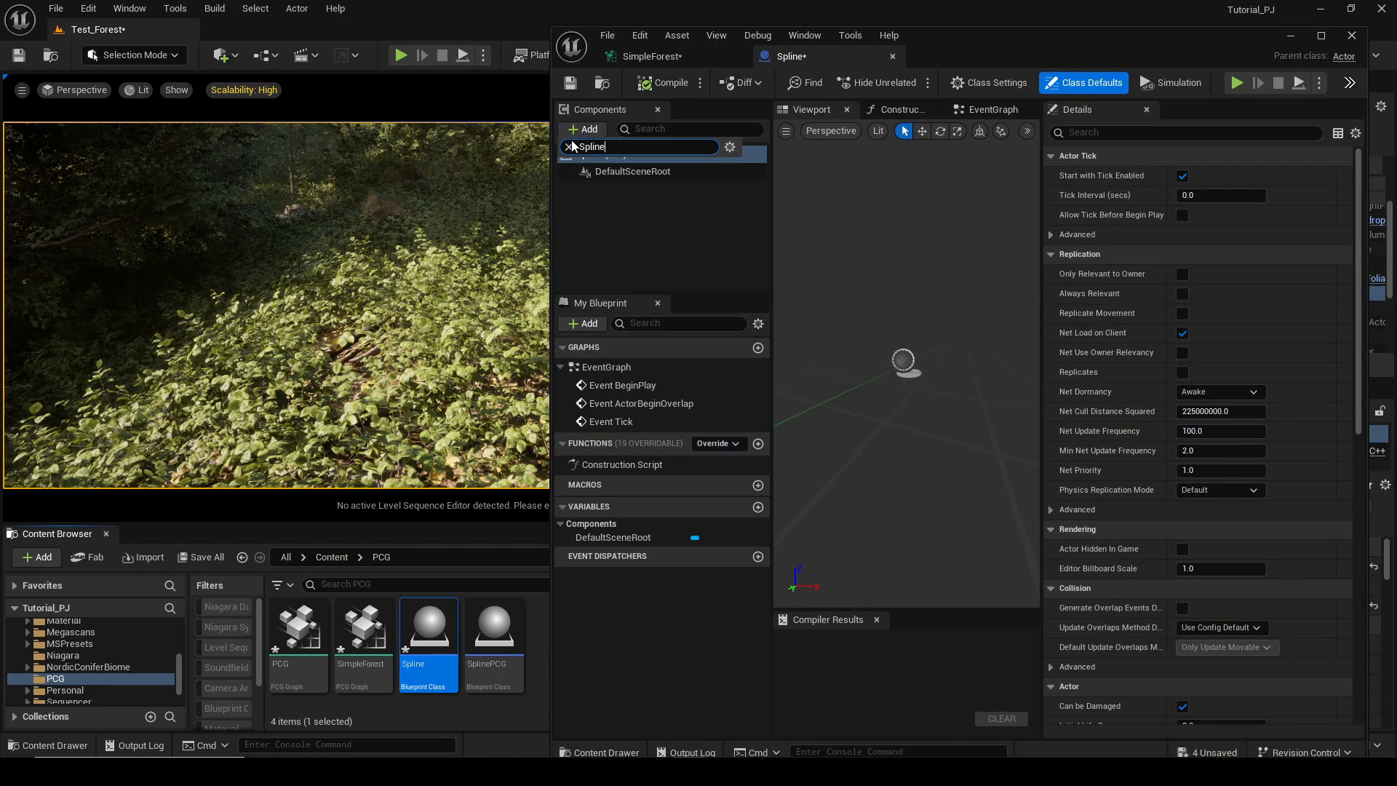
pyautogui.click(596, 224)
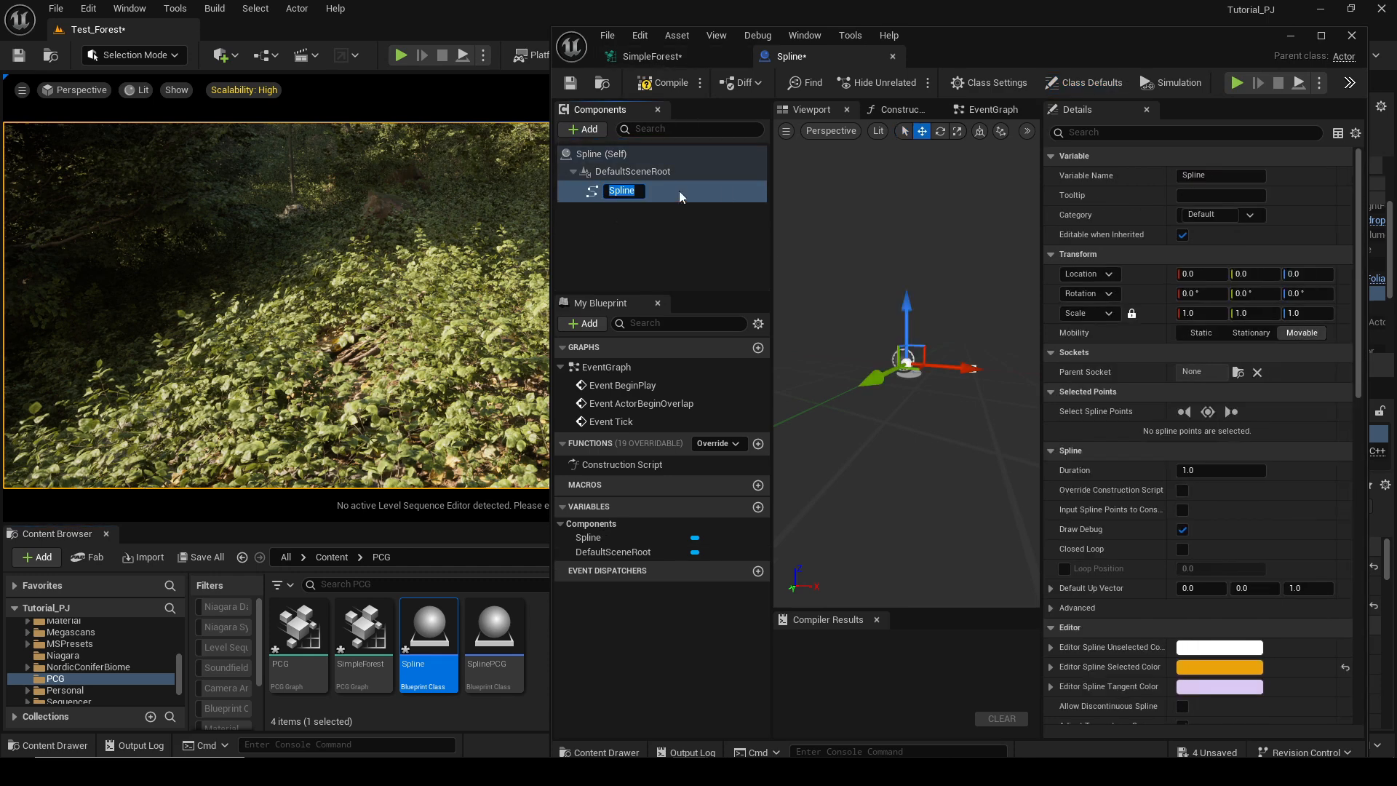
pyautogui.click(678, 207)
pyautogui.click(683, 194)
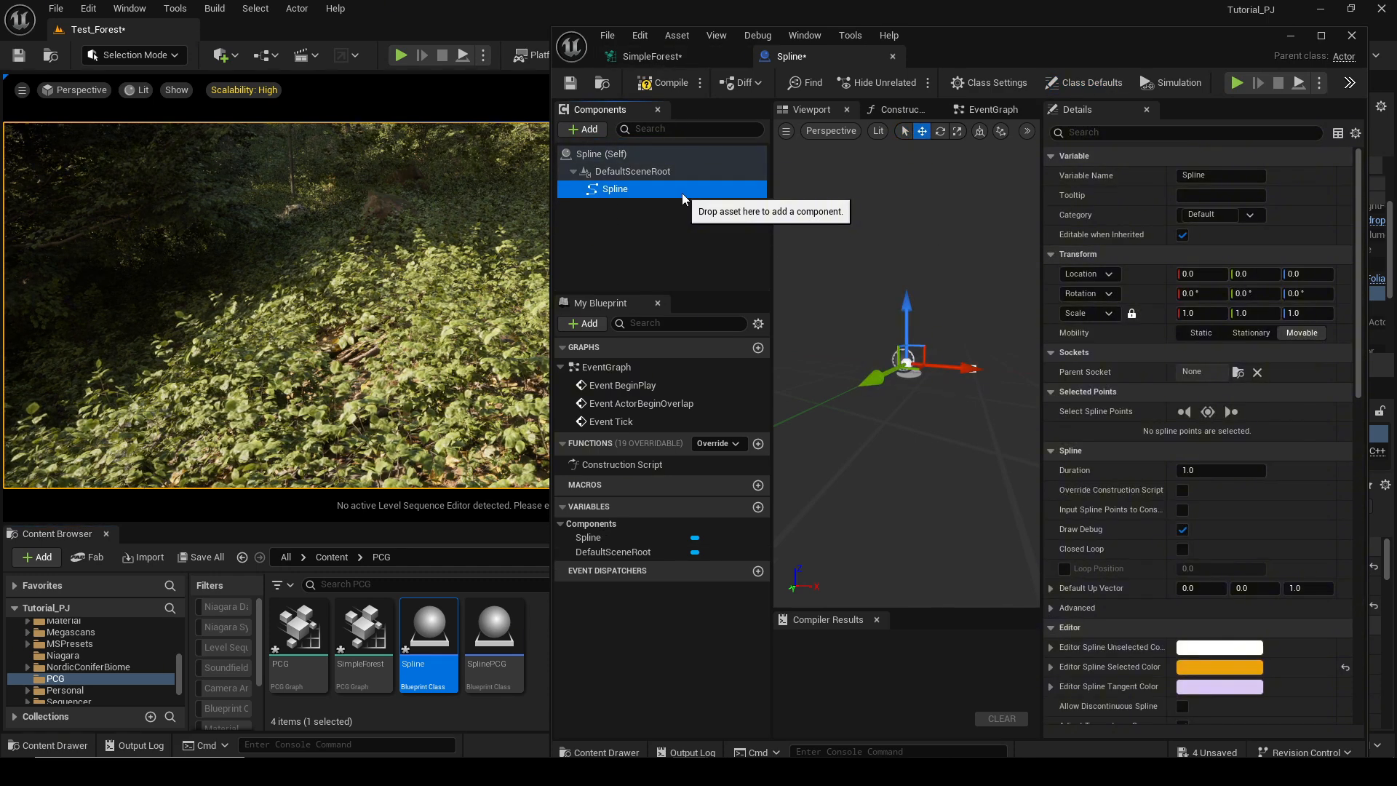
# Add a tag named Path to the Spline blueprint's class defaults, then compile and save the blueprint.
pyautogui.click(693, 156)
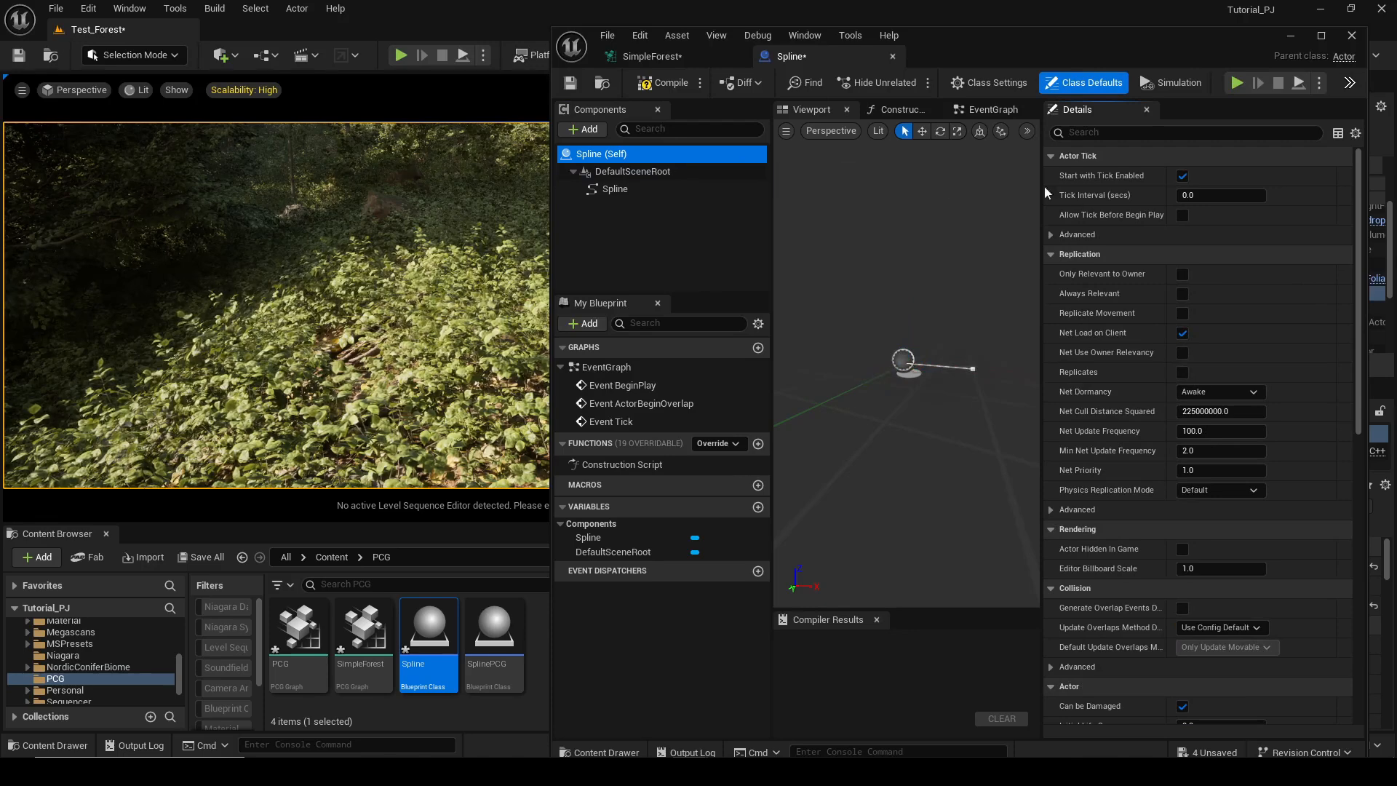
pyautogui.click(1078, 82)
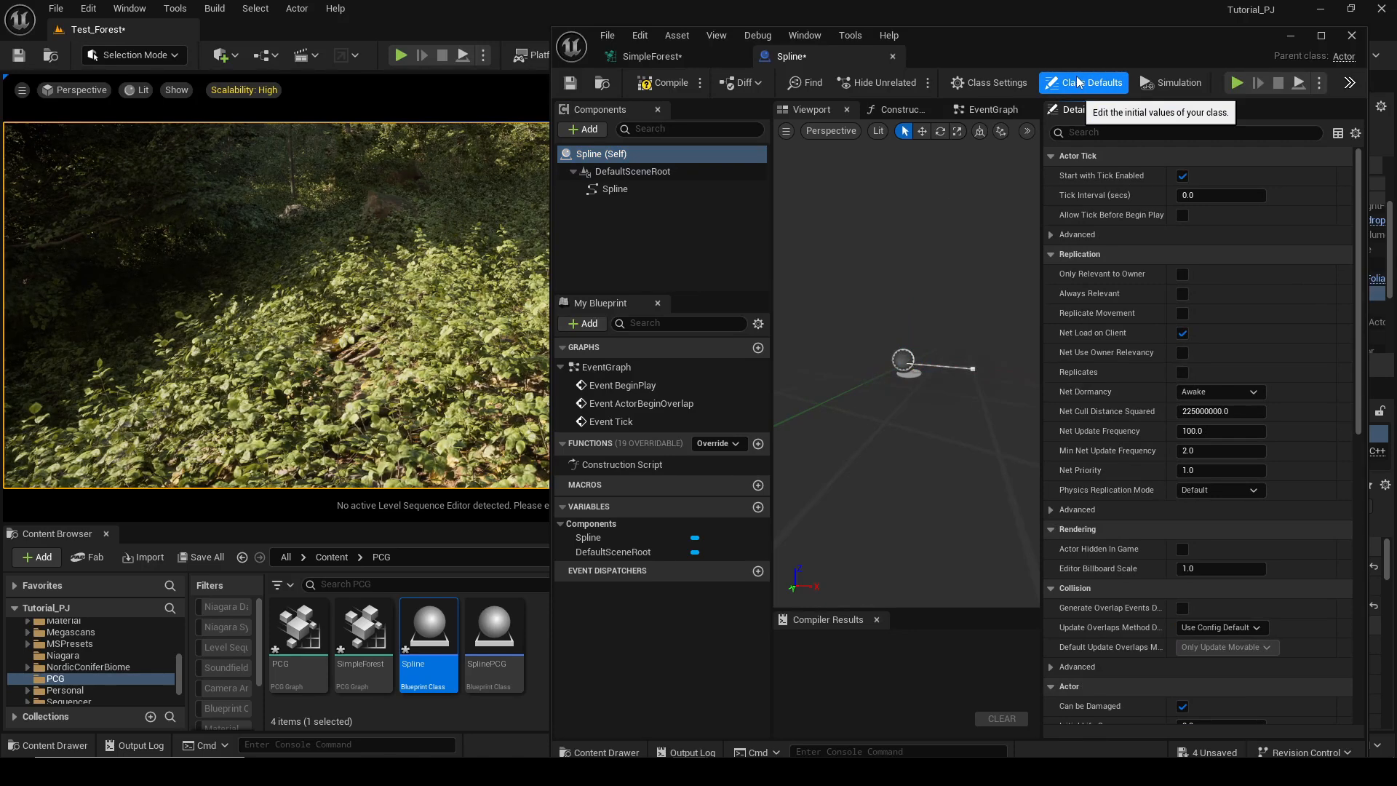
pyautogui.click(1078, 83)
pyautogui.click(1099, 131)
pyautogui.write('Ta')
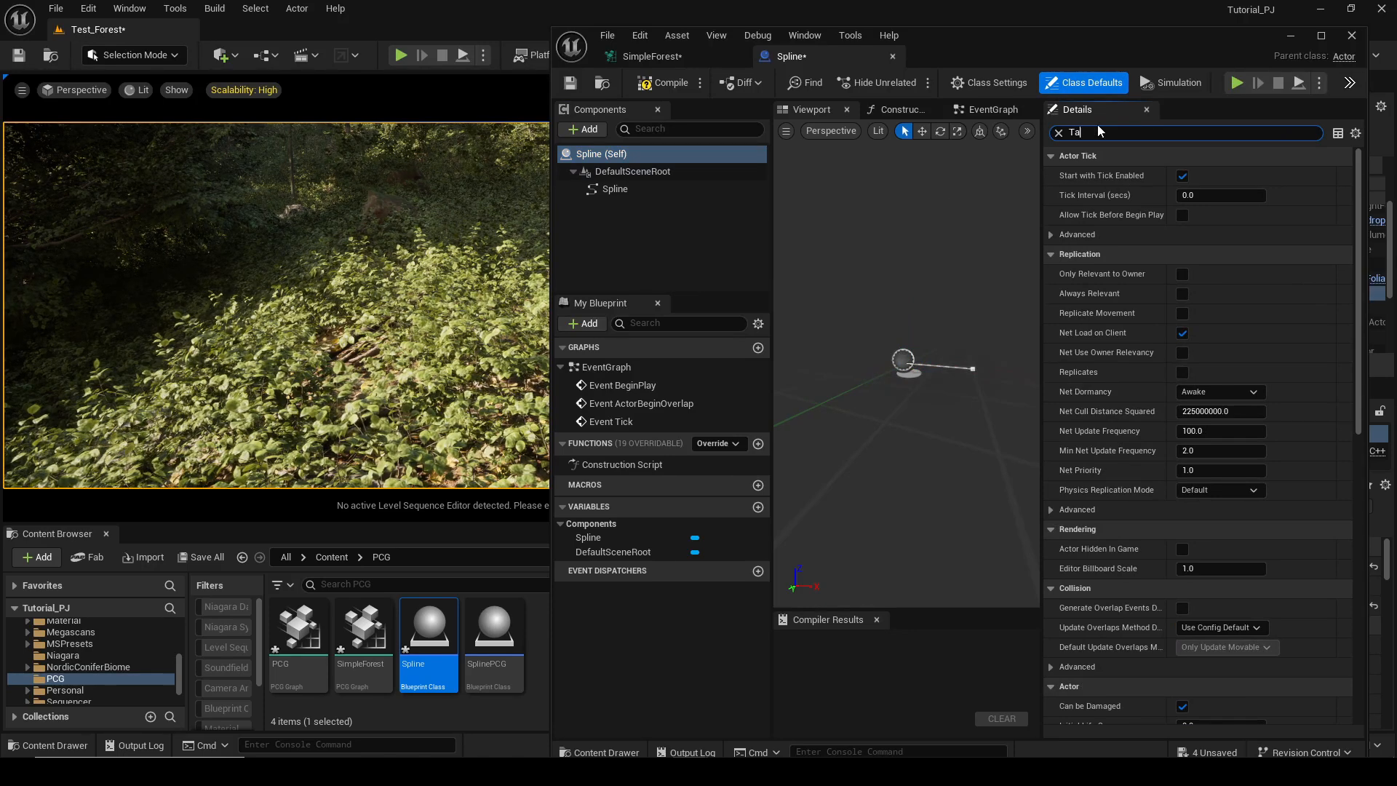
pyautogui.write('g')
pyautogui.click(1278, 195)
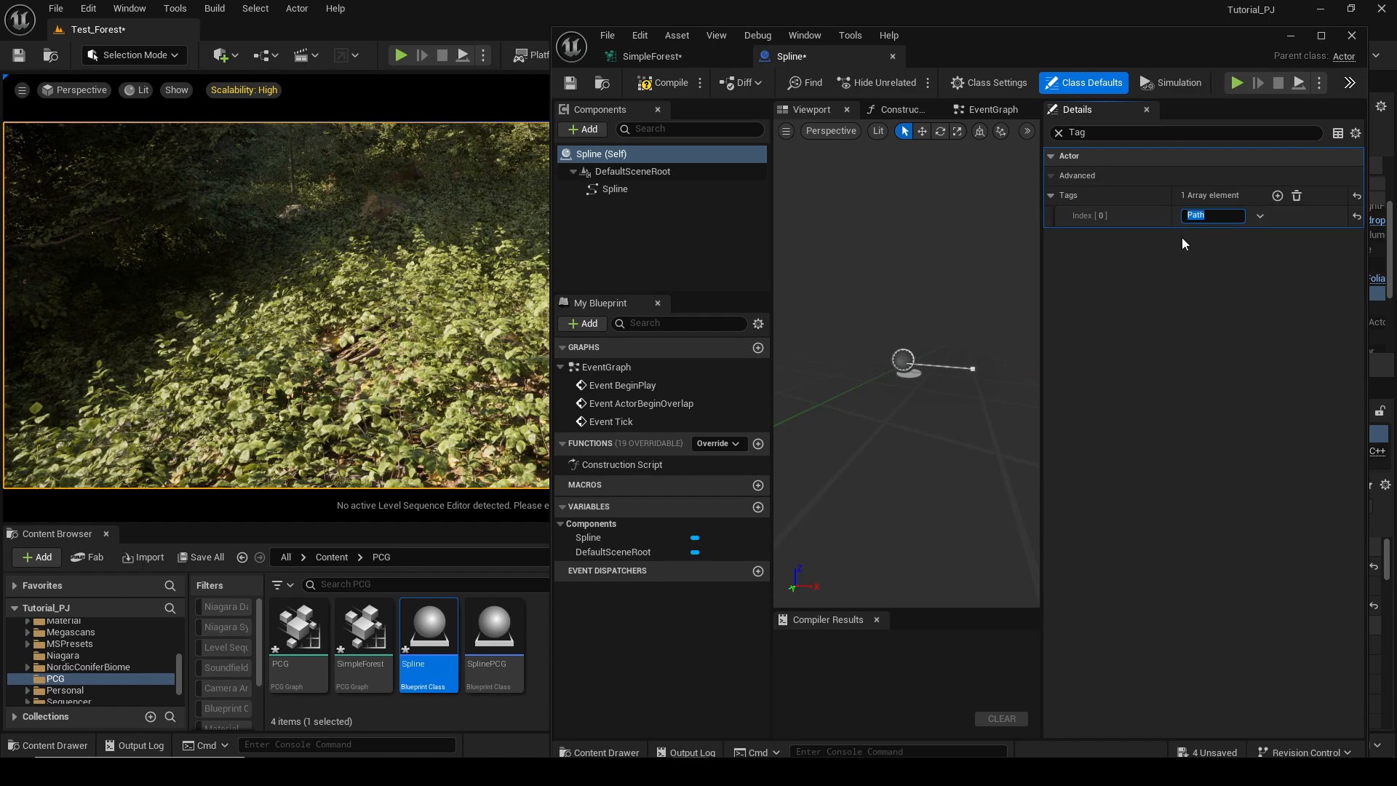
pyautogui.click(645, 86)
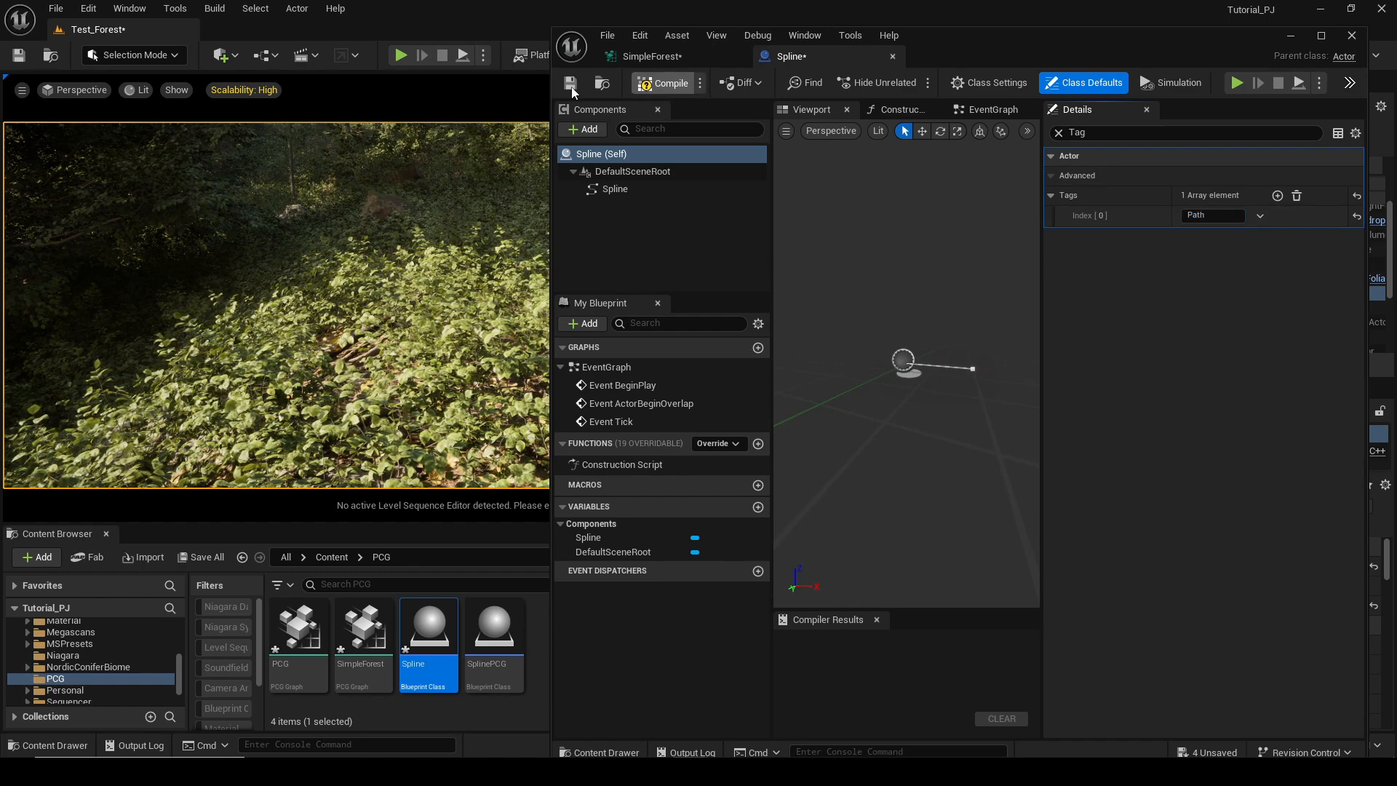
pyautogui.click(570, 83)
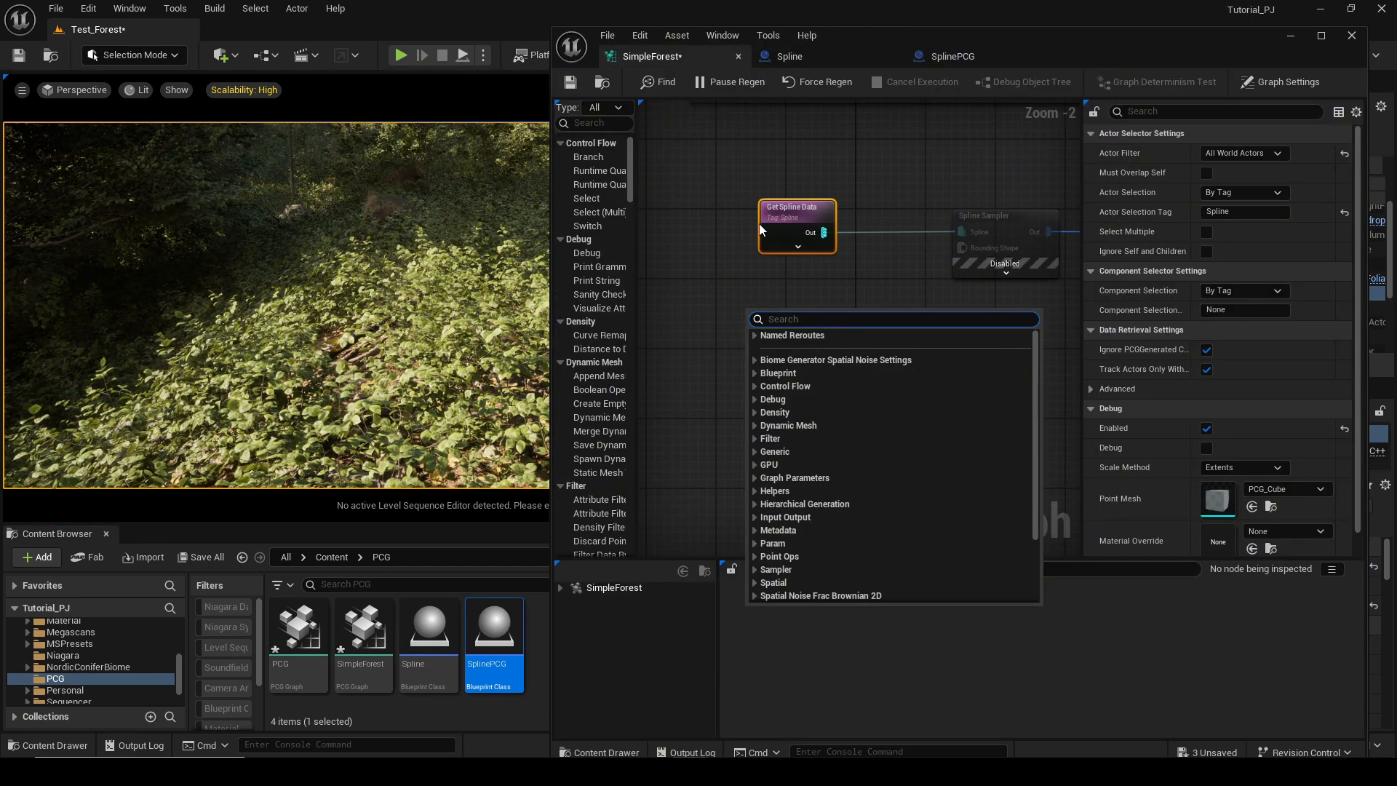
# Add a second Get Spline Data node to the graph and set its actor filter to All World Actors.
pyautogui.write('get')
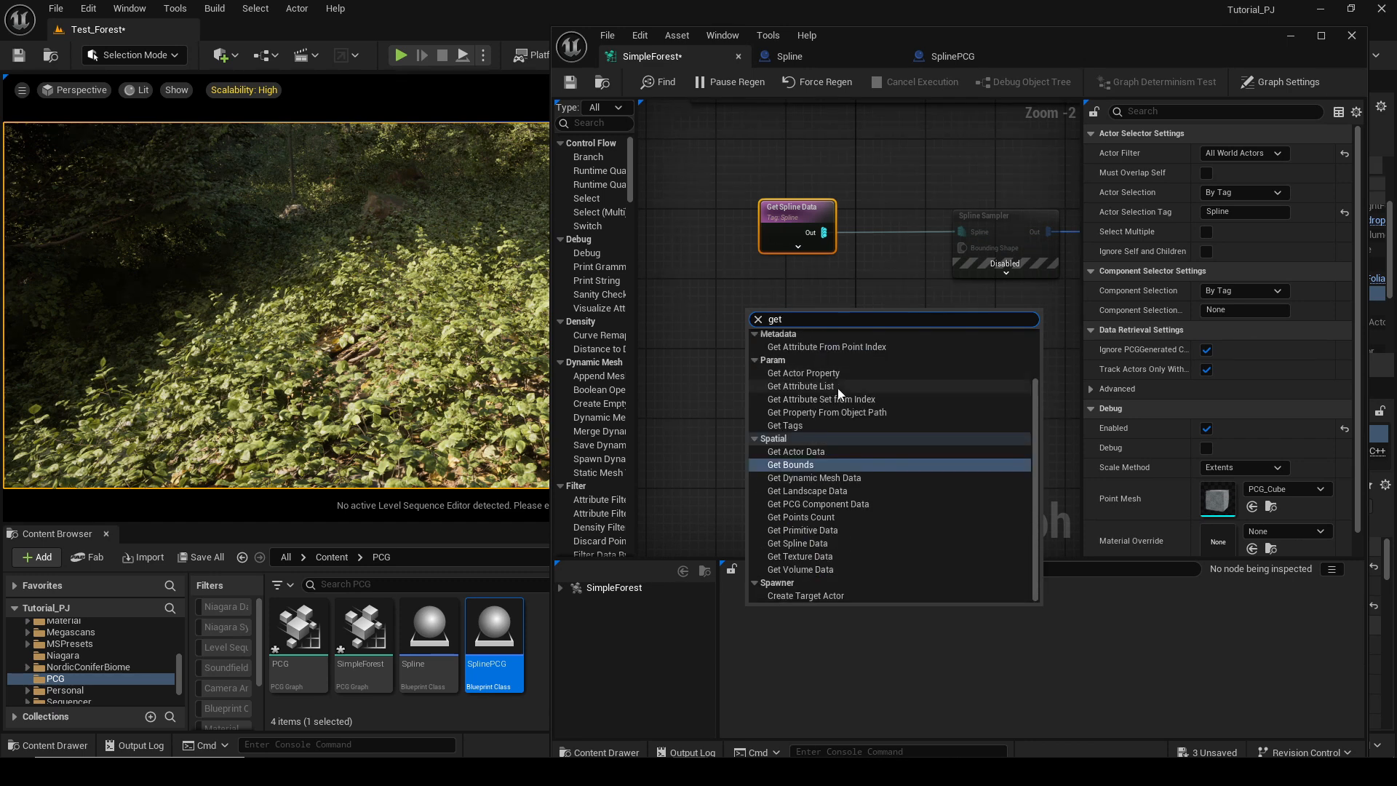
pyautogui.write(' s')
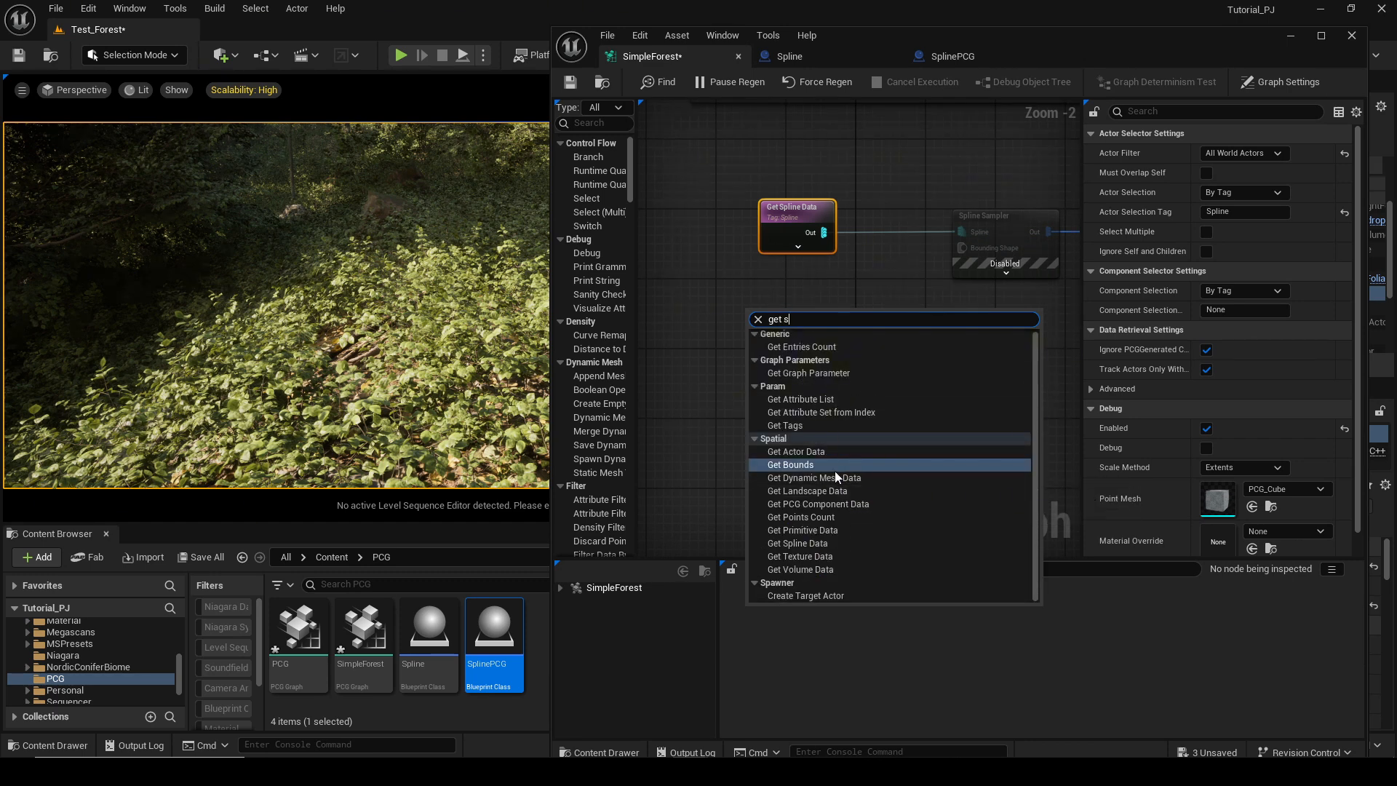
pyautogui.write('pline')
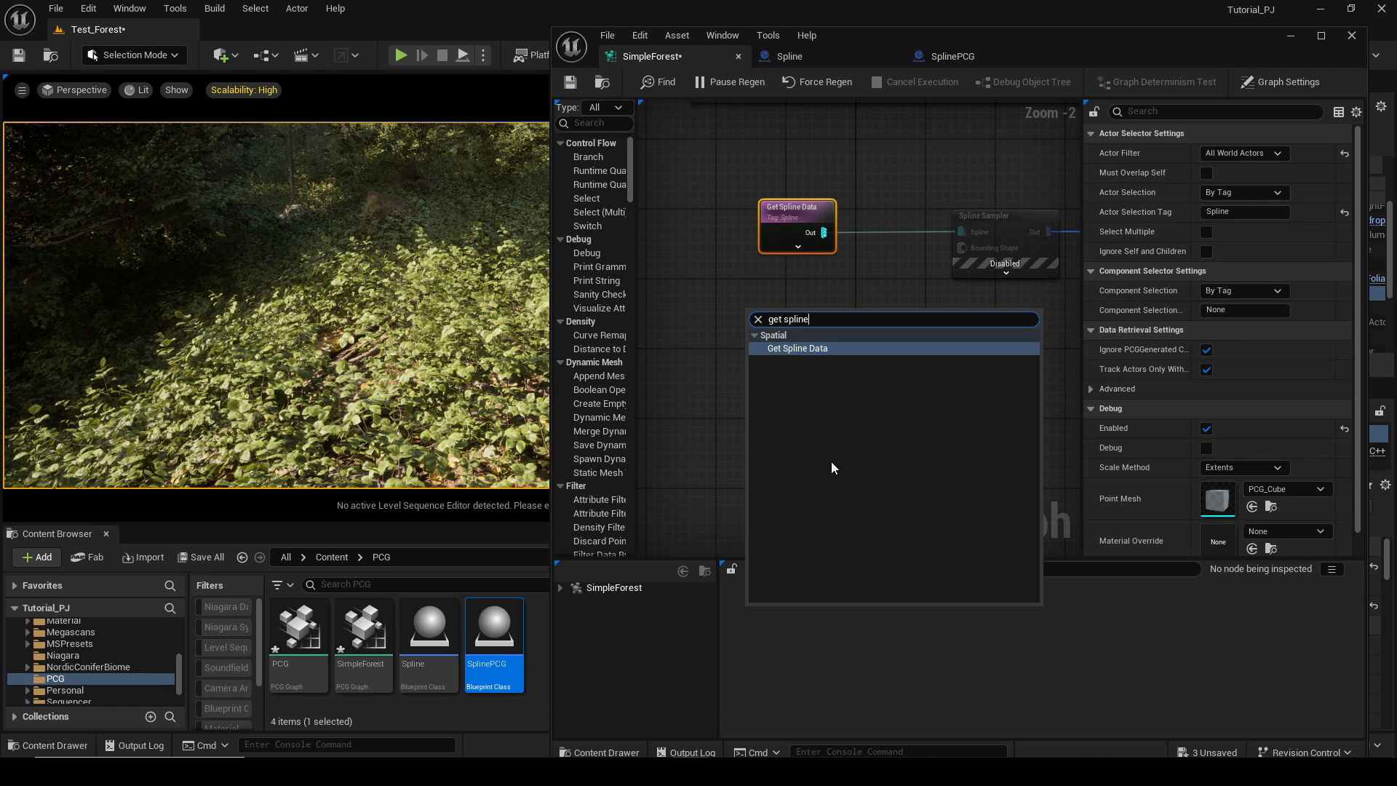
pyautogui.click(832, 346)
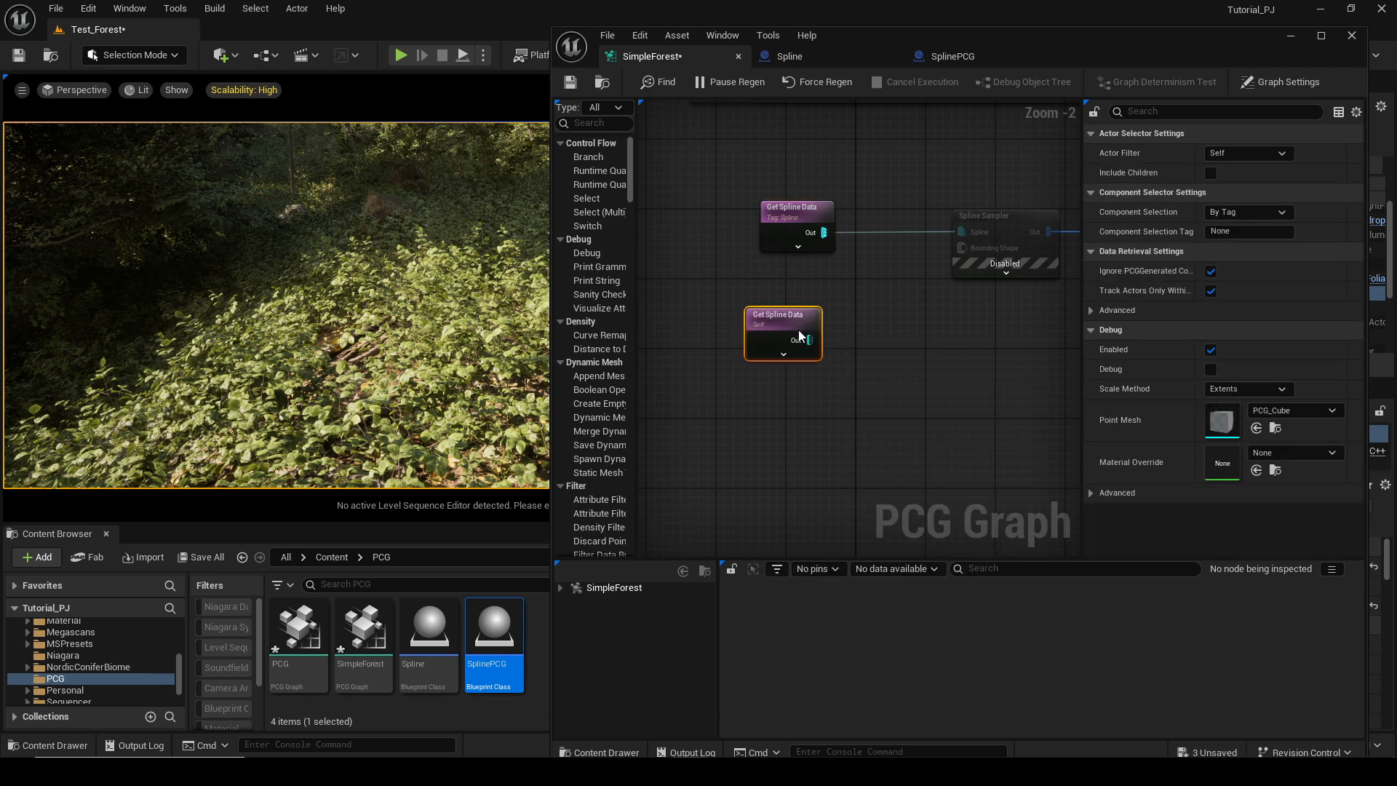
pyautogui.moveTo(798, 330)
pyautogui.mouseDown()
pyautogui.moveTo(748, 291)
pyautogui.moveTo(789, 322)
pyautogui.mouseUp()
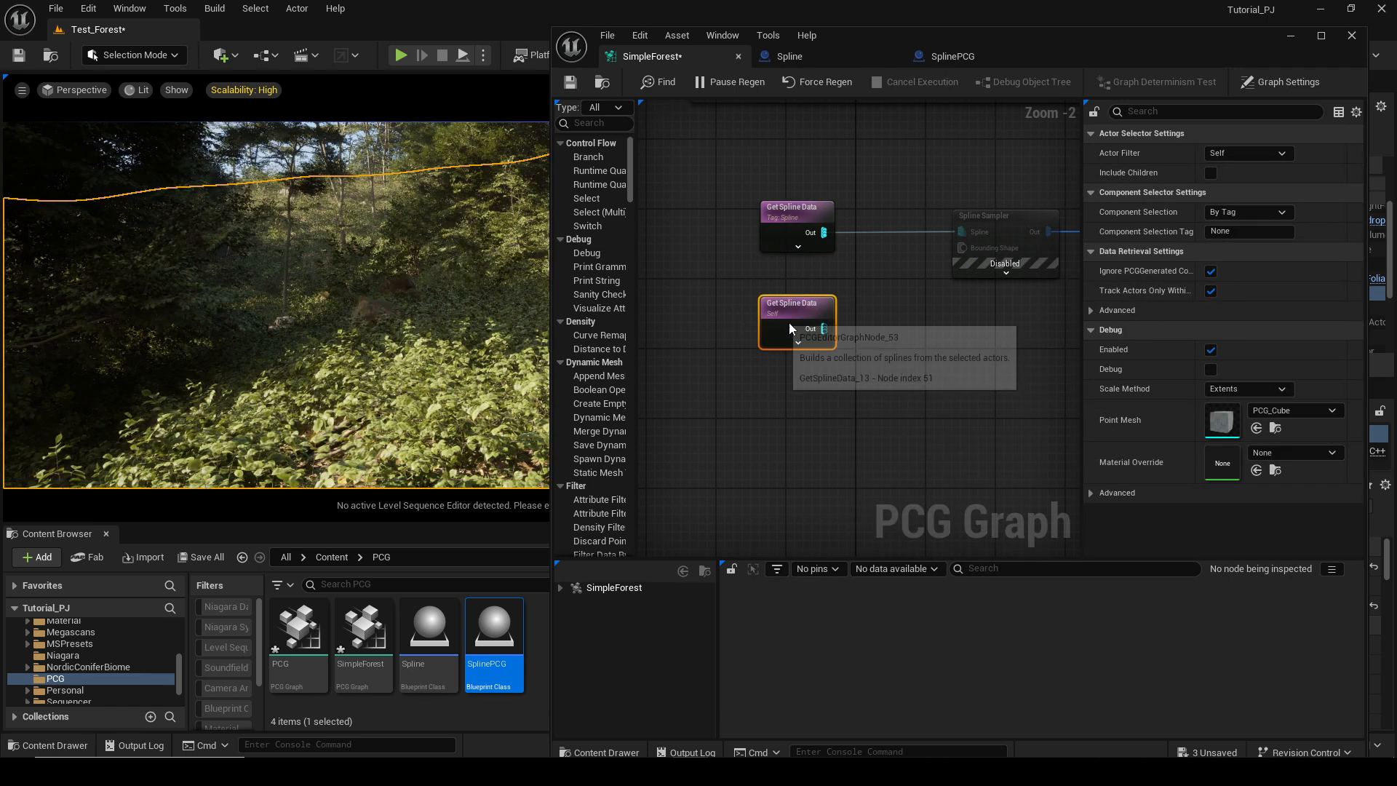
pyautogui.click(1256, 153)
pyautogui.click(1259, 208)
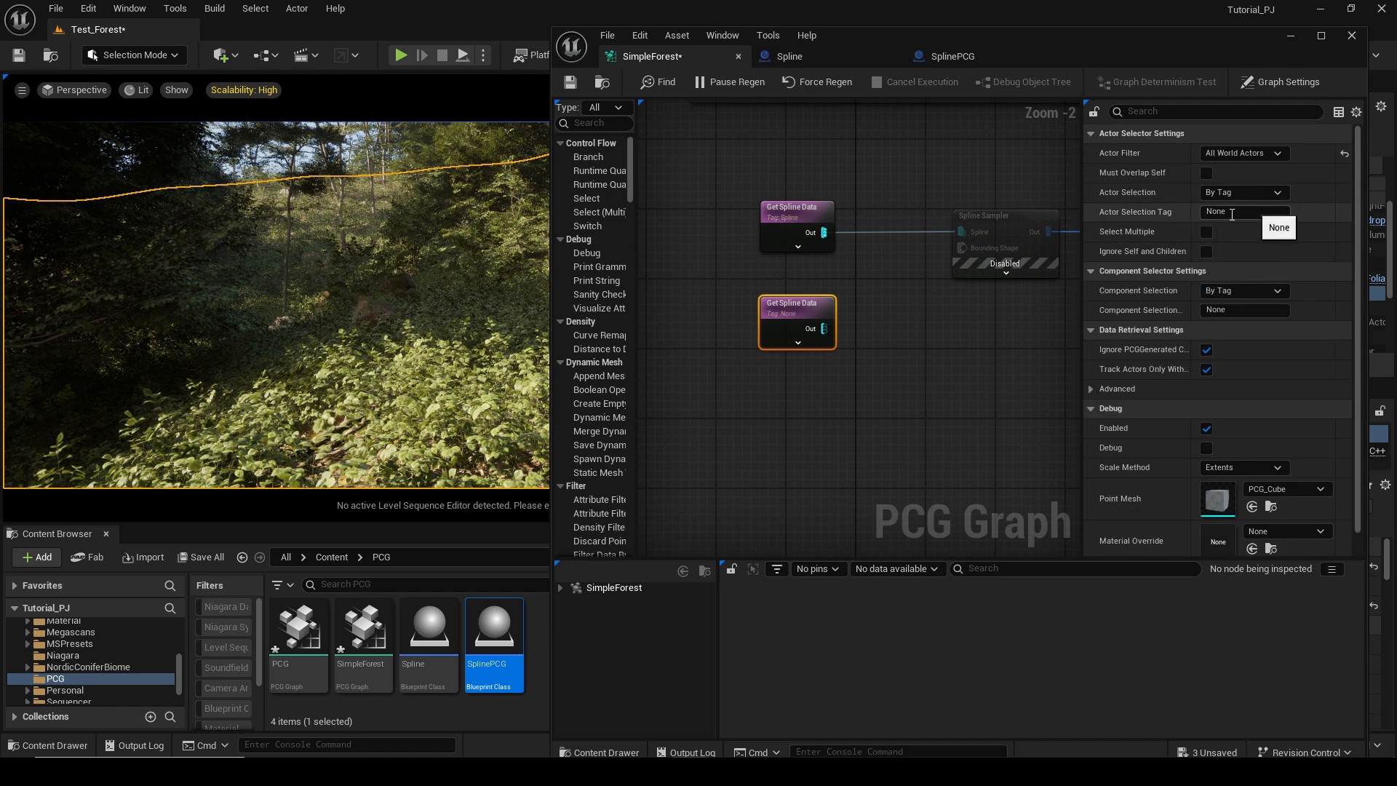
pyautogui.moveTo(792, 317)
pyautogui.mouseDown()
pyautogui.moveTo(800, 334)
pyautogui.moveTo(789, 330)
pyautogui.mouseUp()
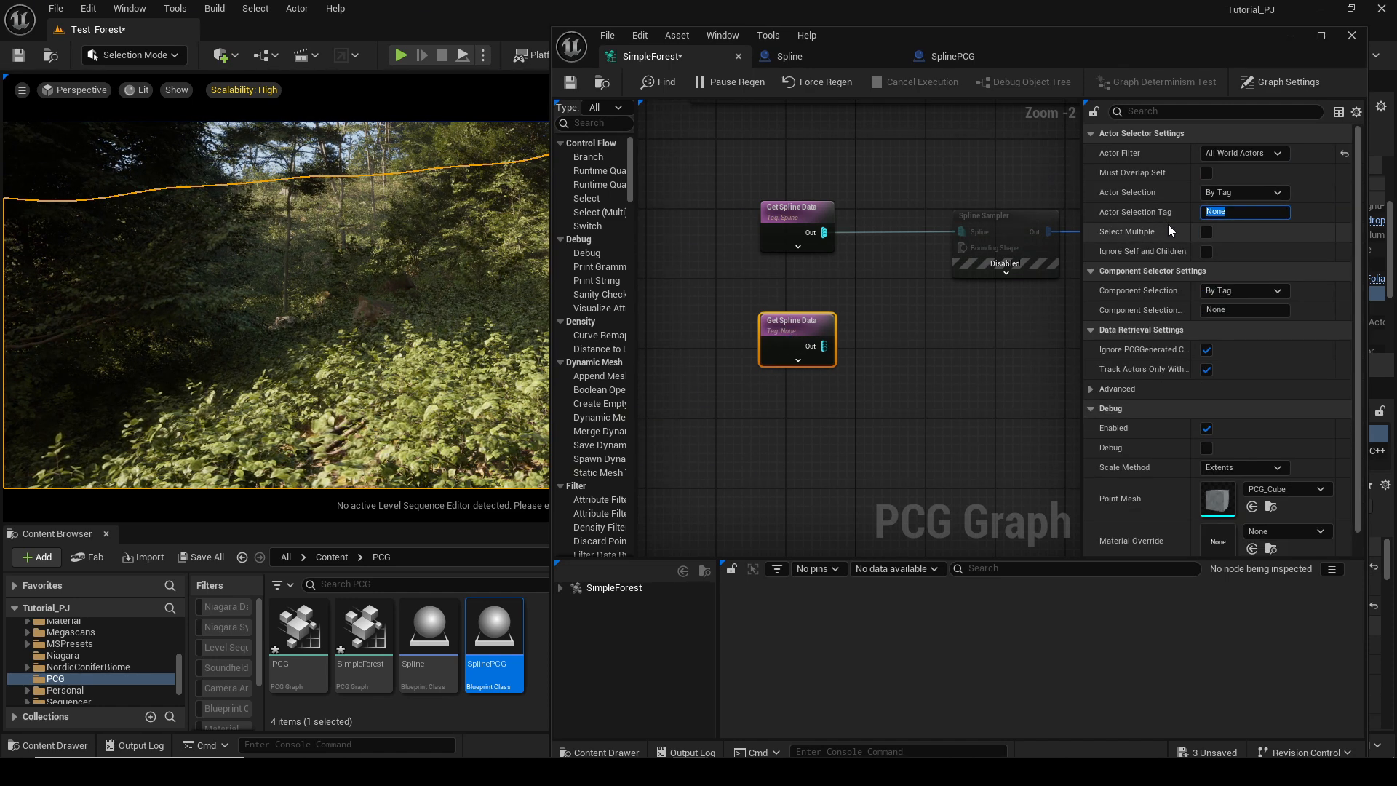
# Compare with the SplinePCG blueprint's Spline tag, close the Spline blueprint tab and delete the extra Get Spline Data node.
pyautogui.click(959, 53)
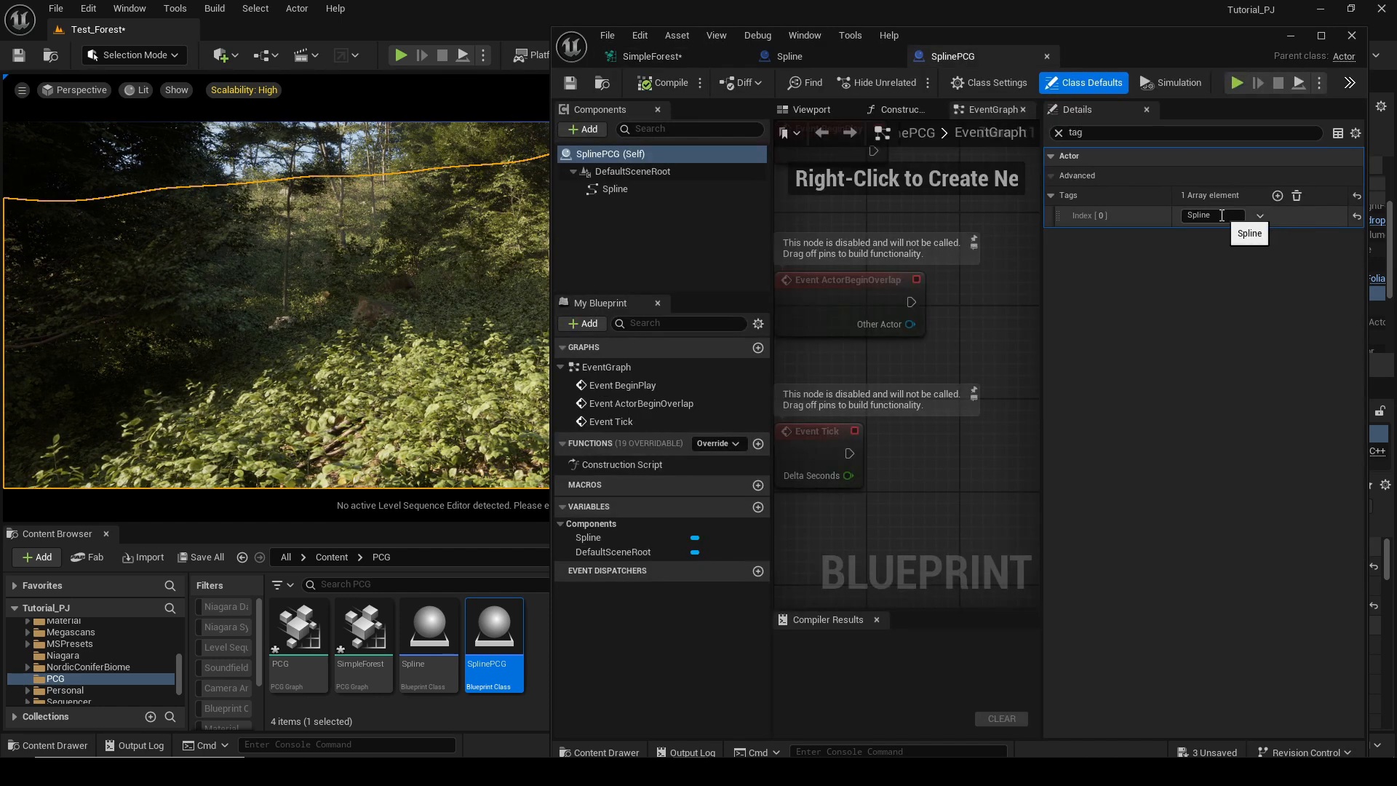
pyautogui.click(647, 57)
pyautogui.click(797, 215)
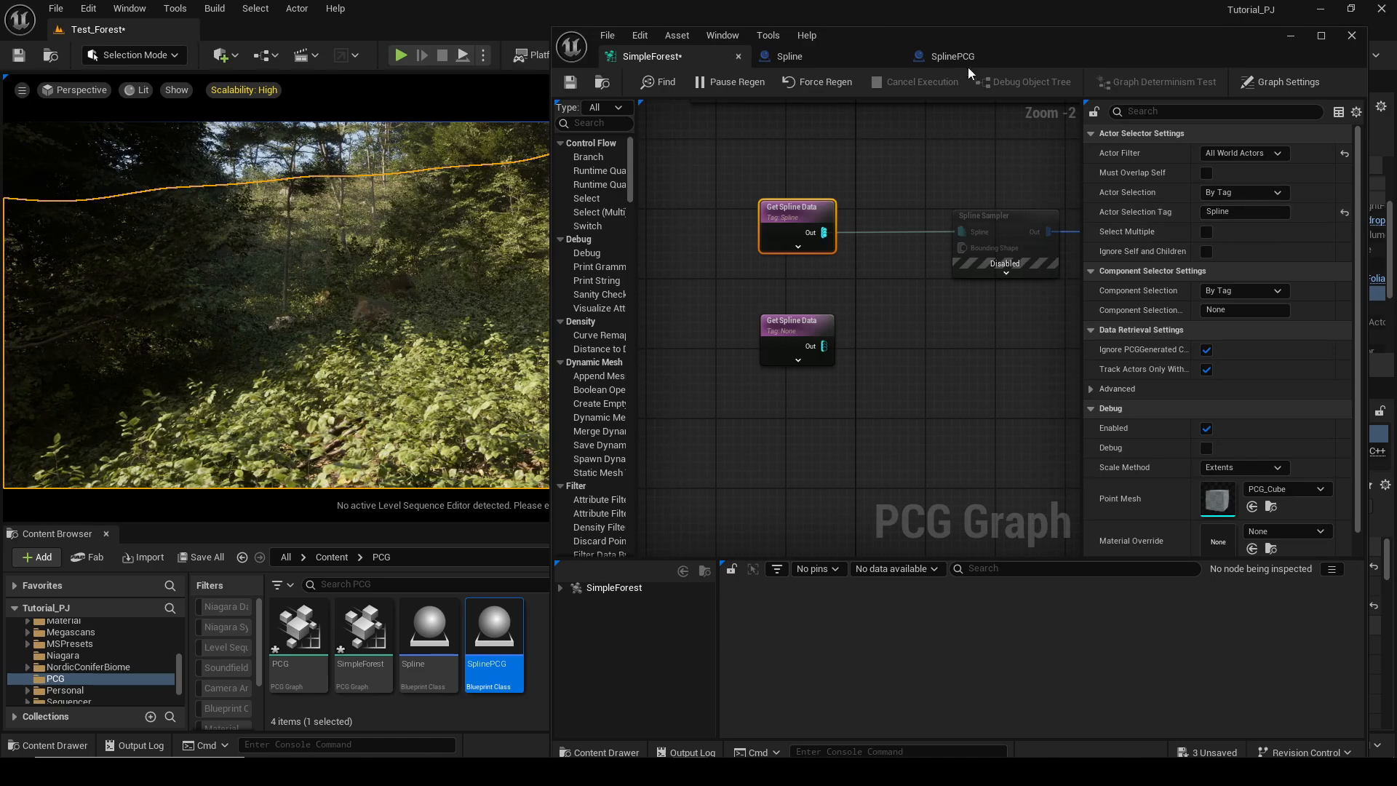
pyautogui.click(893, 57)
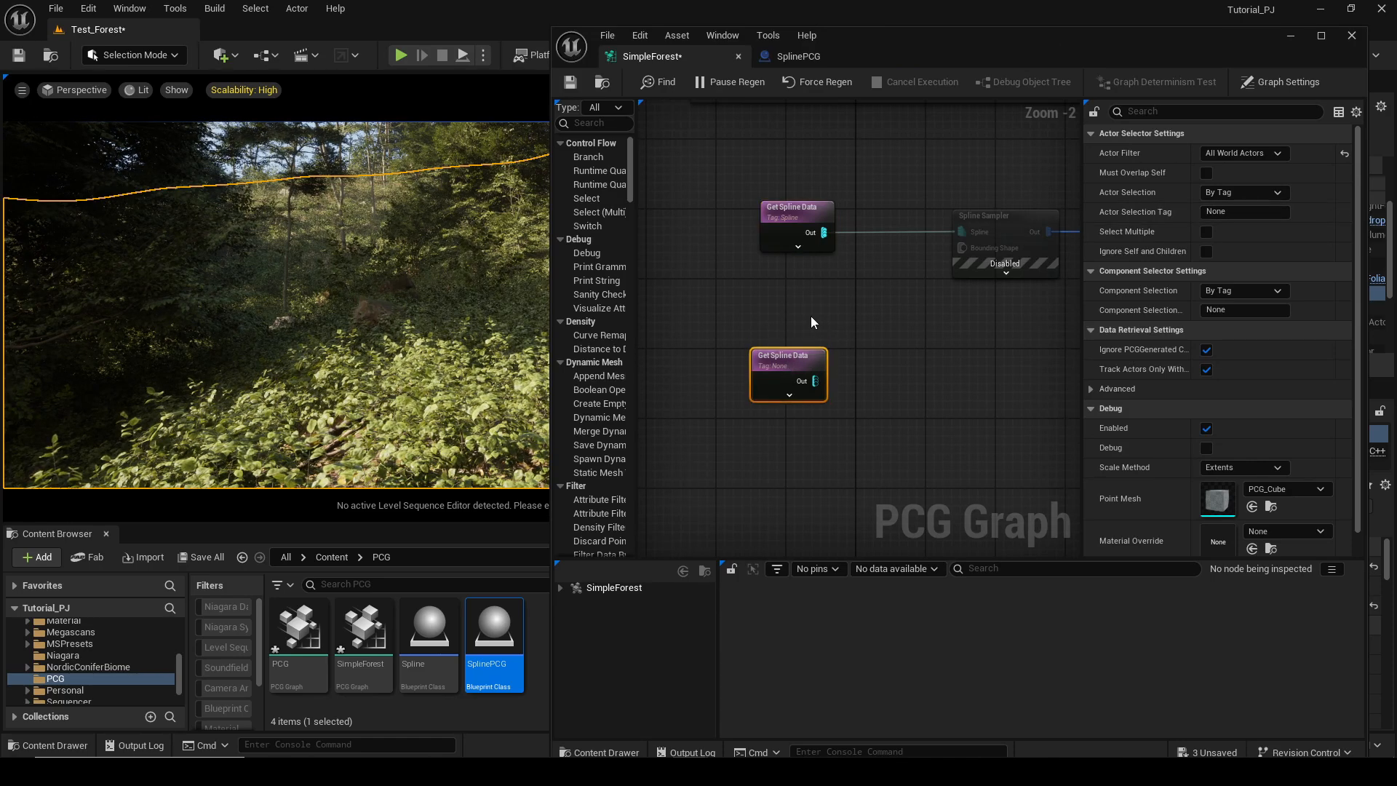
pyautogui.press('Delete')
# Place a SplinePCG actor into the level on the forest floor and raise it slightly.
pyautogui.click(801, 57)
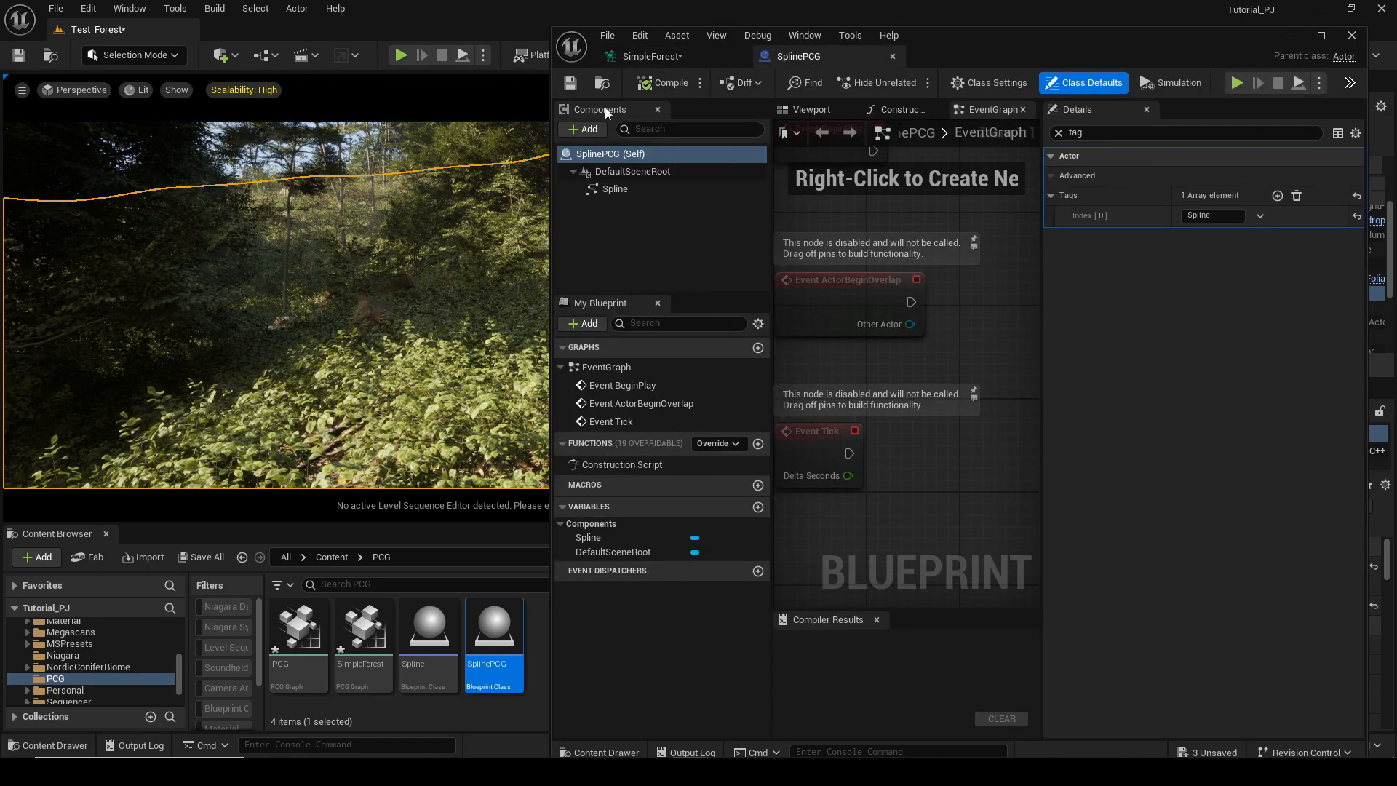
pyautogui.moveTo(202, 173); pyautogui.dragTo(202, 284, button='right')
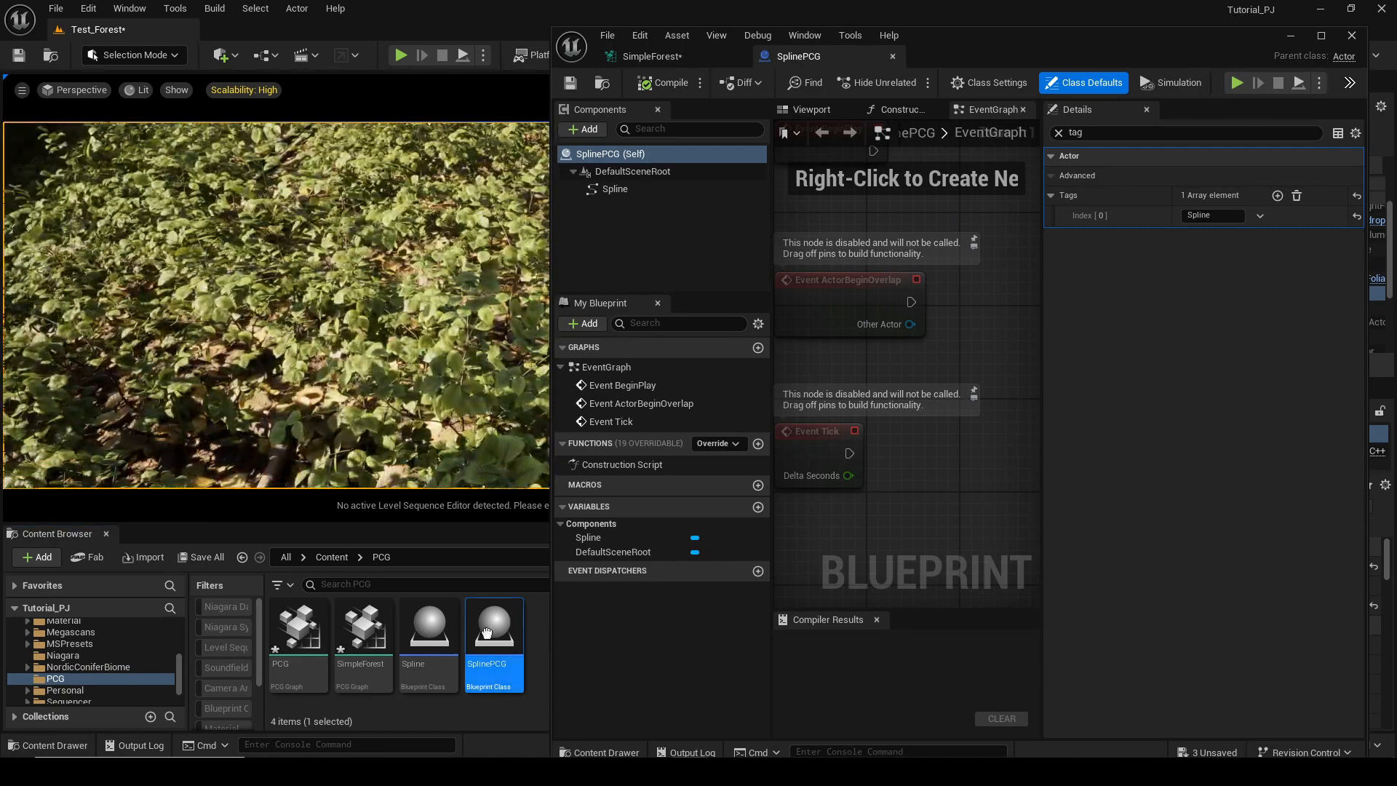
pyautogui.moveTo(486, 633); pyautogui.dragTo(400, 329)
pyautogui.scroll(-4, 406, 346)
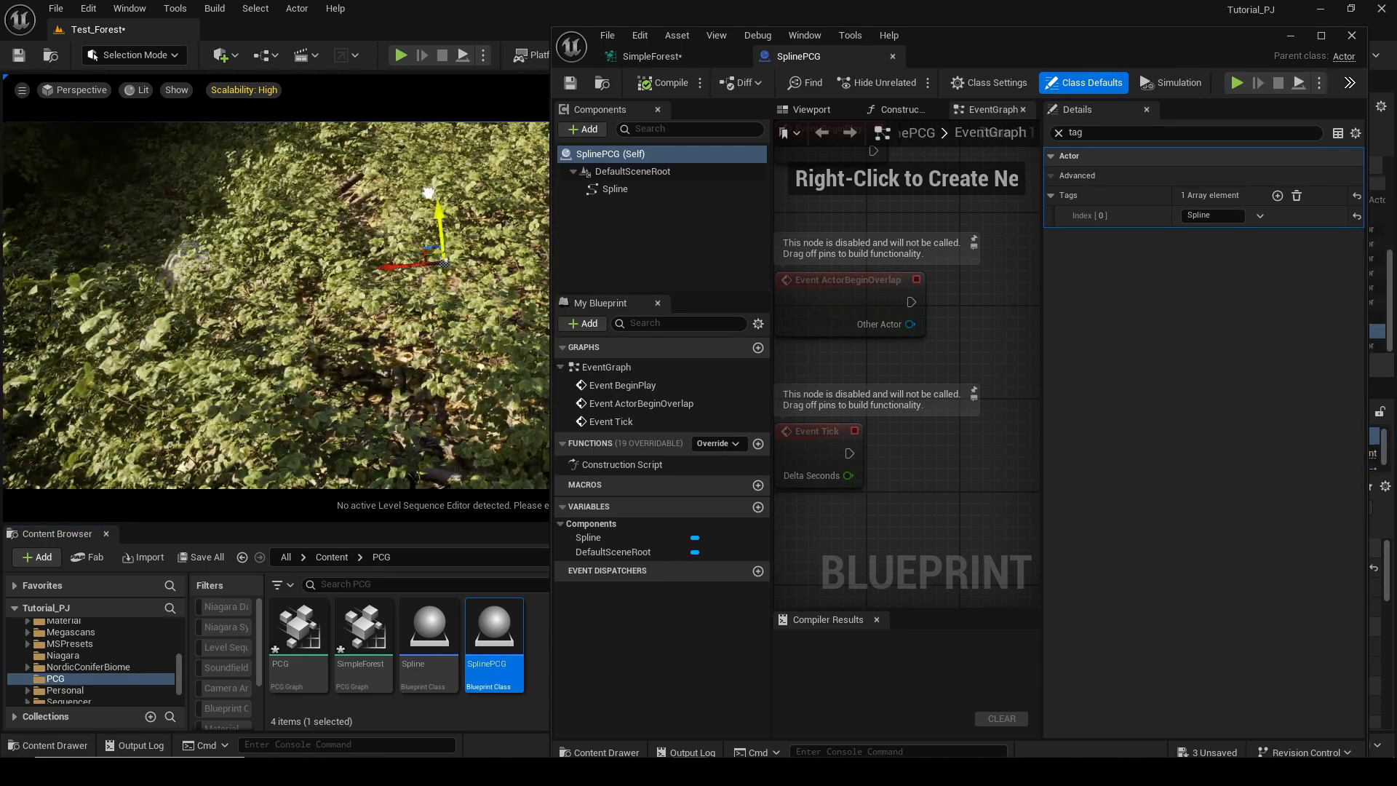
pyautogui.moveTo(434, 229); pyautogui.dragTo(440, 156, button='right')
# Open the SimpleForest graph and toggle debug display on the Spline Sampler and Extents Modifier nodes.
pyautogui.doubleClick(363, 633)
pyautogui.scroll(-2, 1078, 355)
pyautogui.click(953, 306)
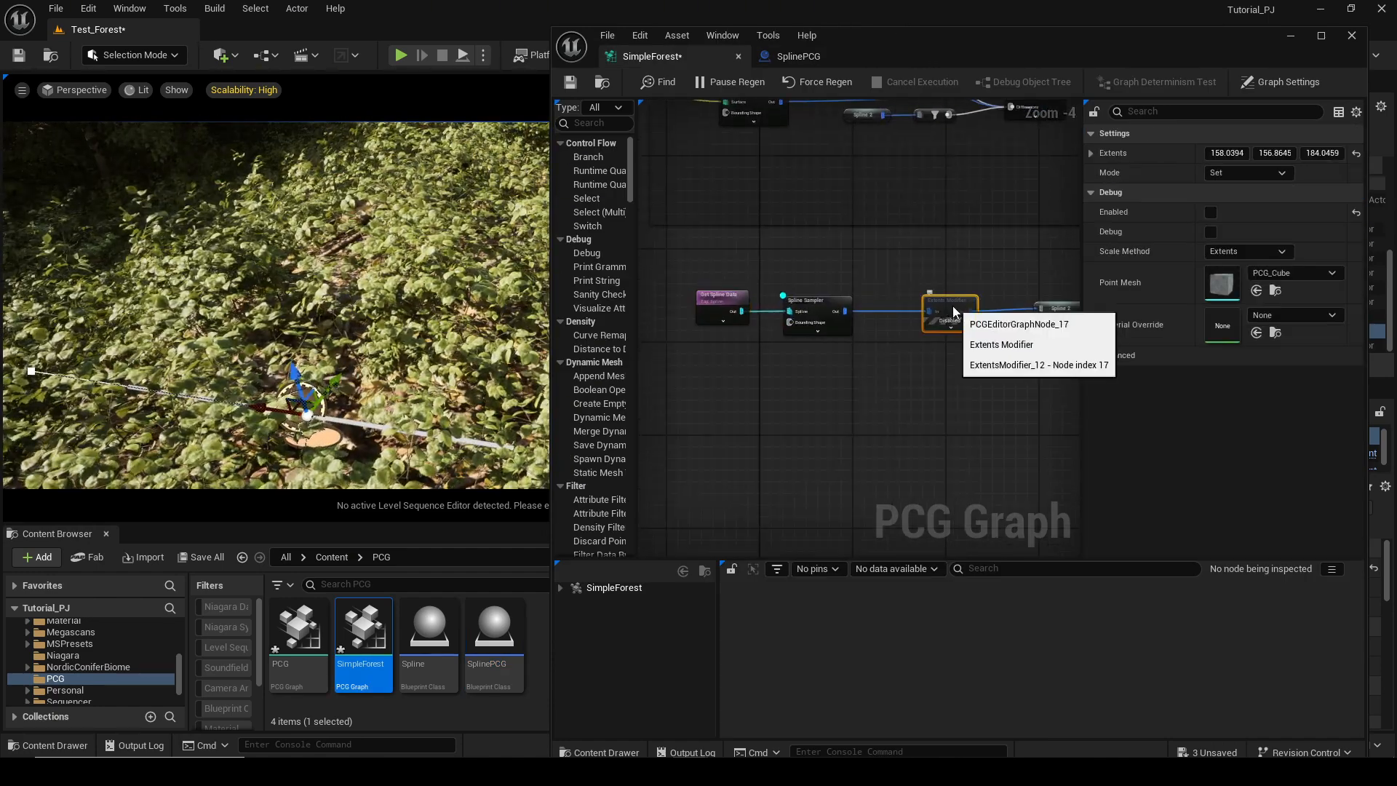
pyautogui.click(816, 305)
pyautogui.press('d')
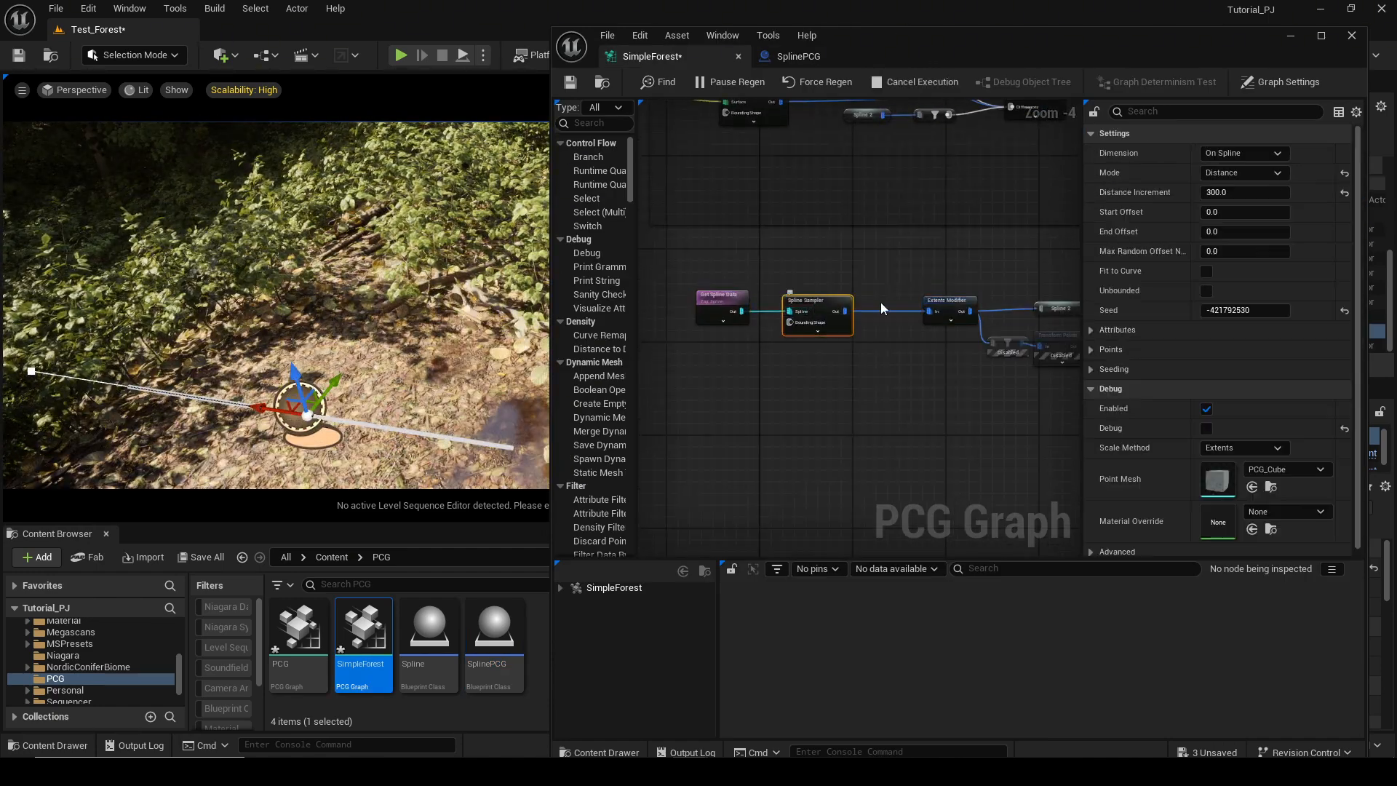
pyautogui.click(945, 304)
pyautogui.press('d')
# Set the Extents Modifier's Y extent to about 197.48.
pyautogui.moveTo(480, 328)
pyautogui.mouseDown(button='right')
pyautogui.moveTo(408, 306)
pyautogui.moveTo(429, 328)
pyautogui.moveTo(444, 295)
pyautogui.moveTo(481, 302)
pyautogui.moveTo(422, 339)
pyautogui.moveTo(473, 310)
pyautogui.mouseUp(button='right')
pyautogui.moveTo(552, 311); pyautogui.dragTo(584, 311)
pyautogui.moveTo(480, 313)
pyautogui.mouseDown(button='right')
pyautogui.moveTo(469, 280)
pyautogui.moveTo(477, 302)
pyautogui.mouseUp(button='right')
pyautogui.moveTo(968, 341); pyautogui.dragTo(881, 335, button='right')
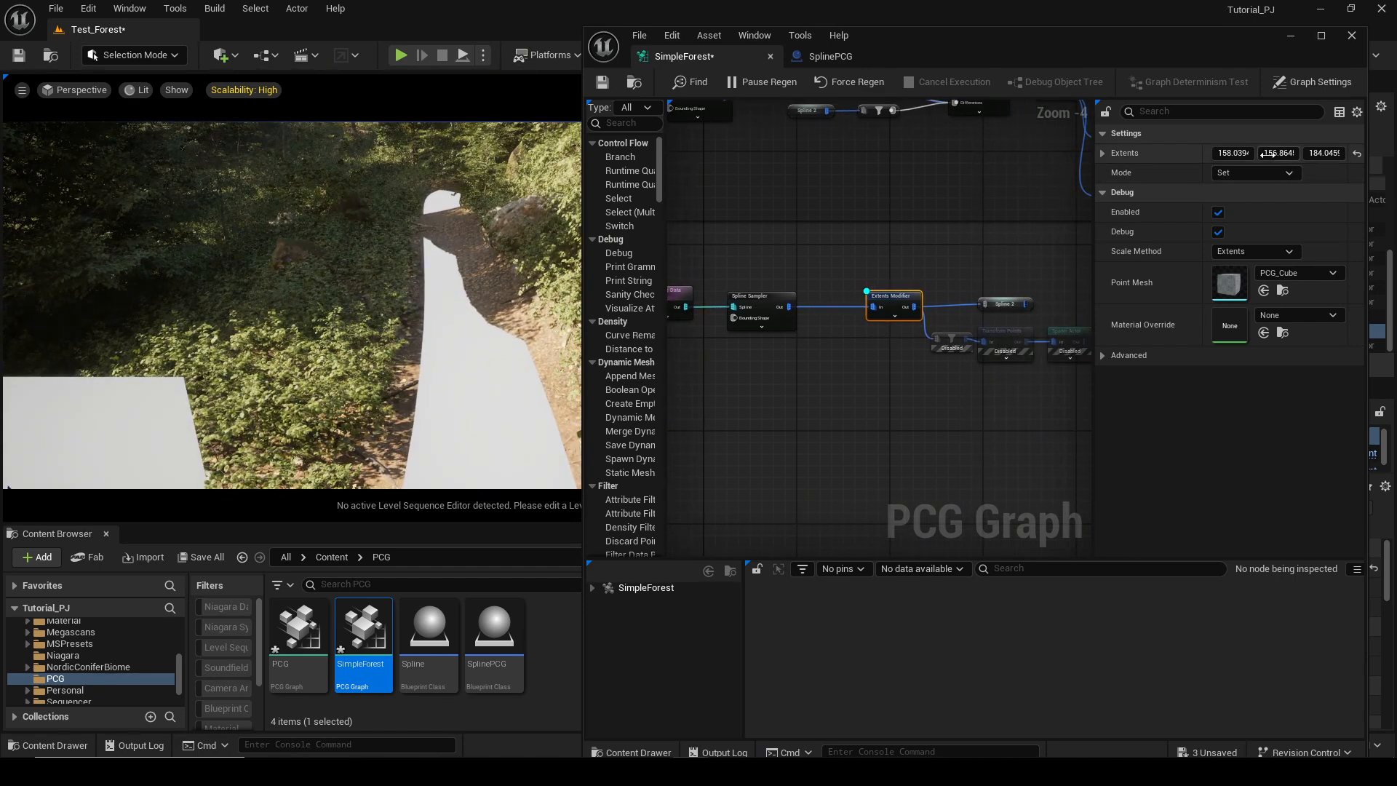
pyautogui.moveTo(1278, 153); pyautogui.dragTo(1287, 154)
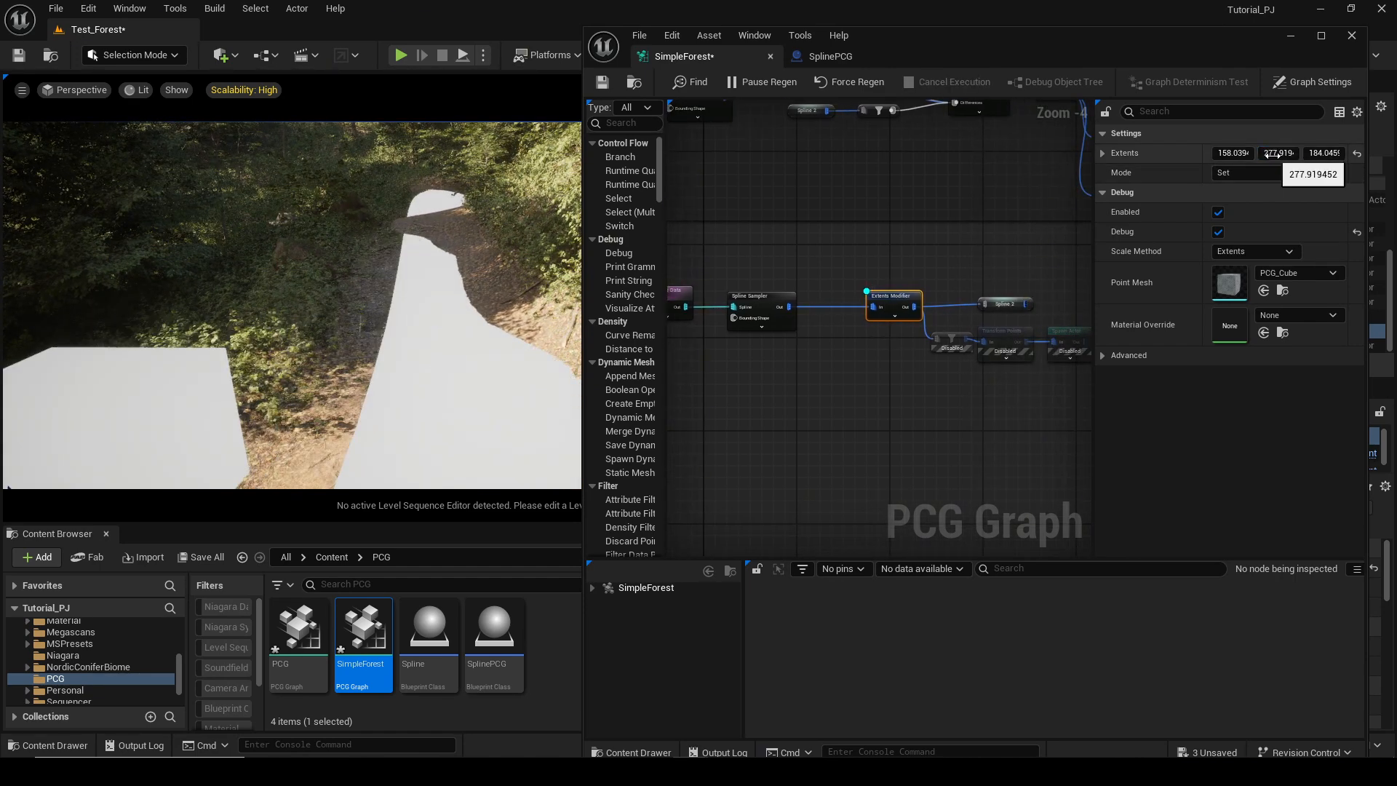
pyautogui.moveTo(1279, 153); pyautogui.dragTo(1264, 154)
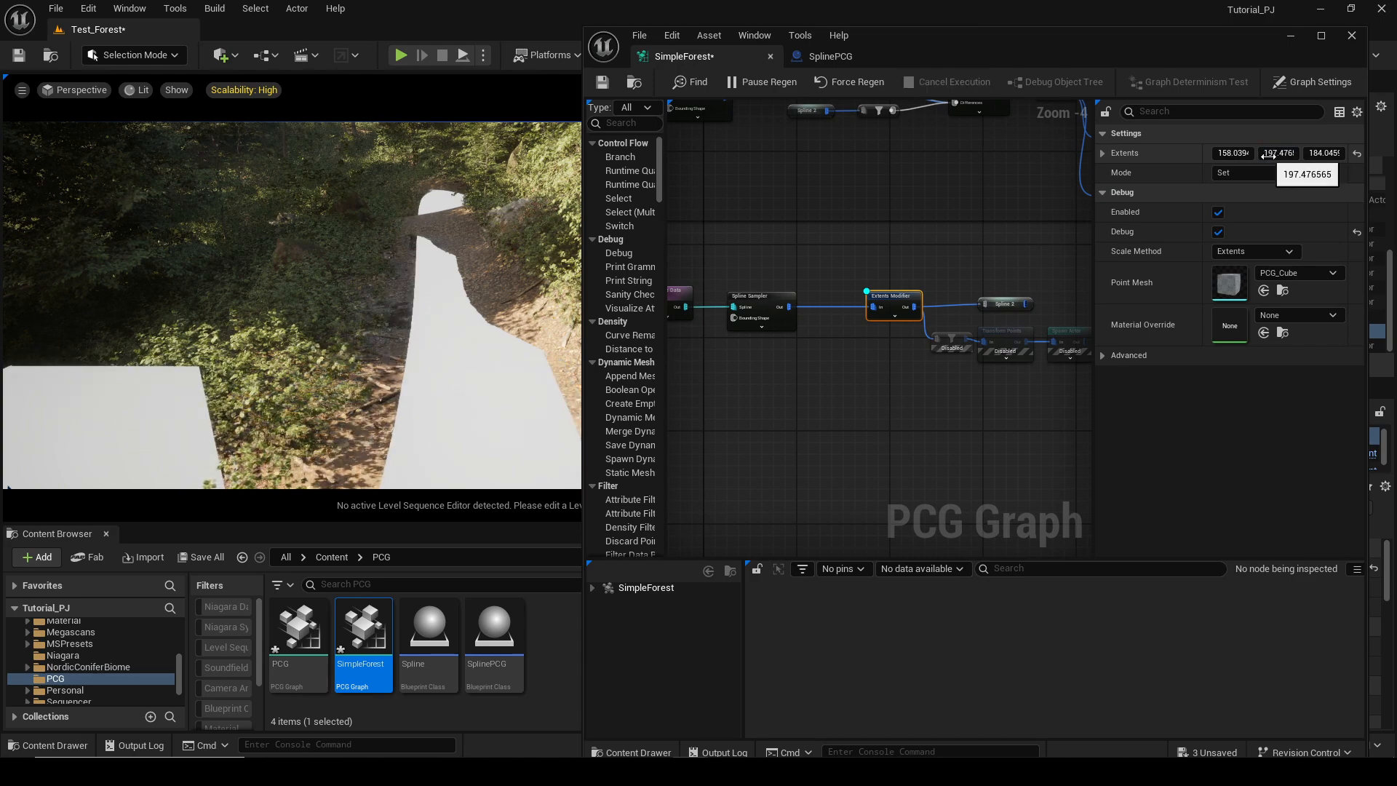
pyautogui.moveTo(425, 358); pyautogui.dragTo(364, 357, button='right')
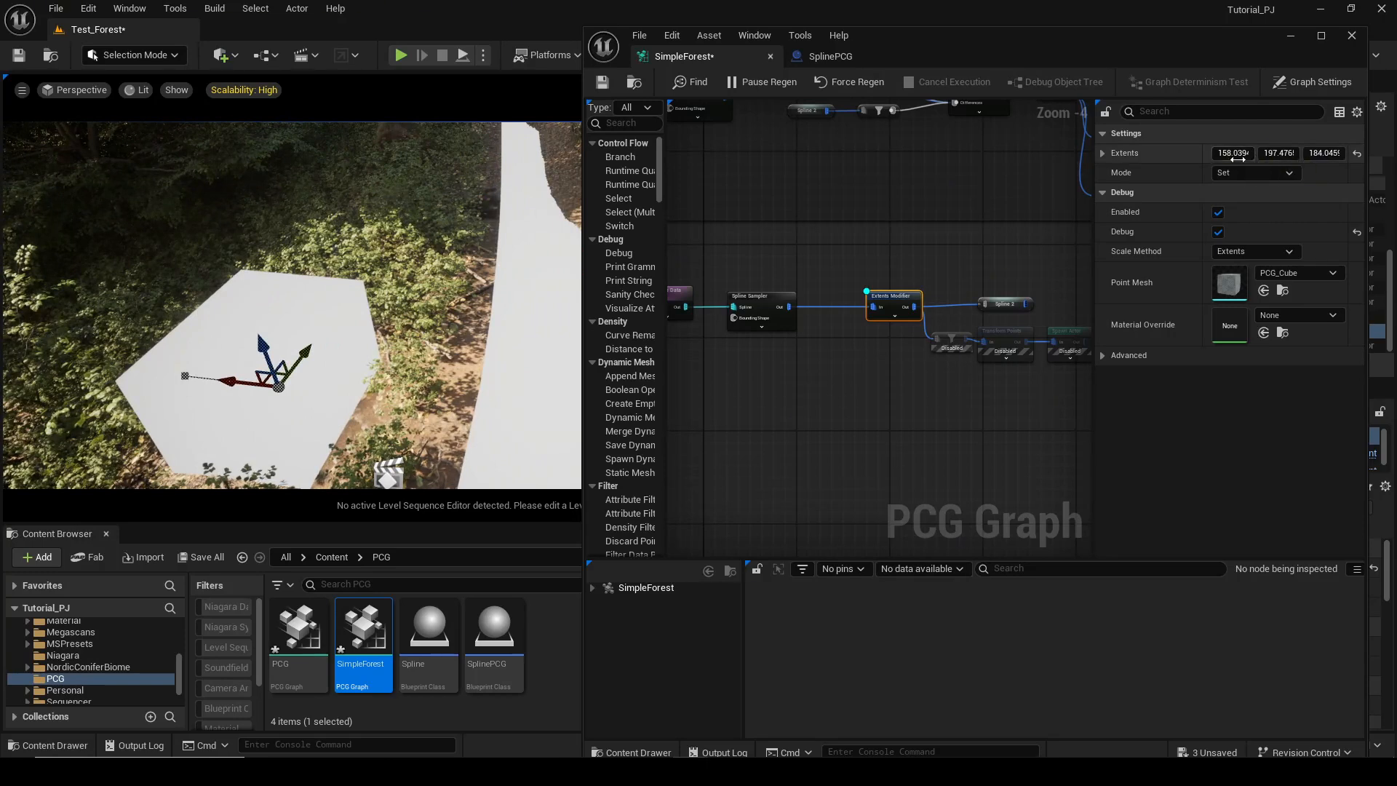
pyautogui.moveTo(884, 344); pyautogui.dragTo(867, 315, button='right')
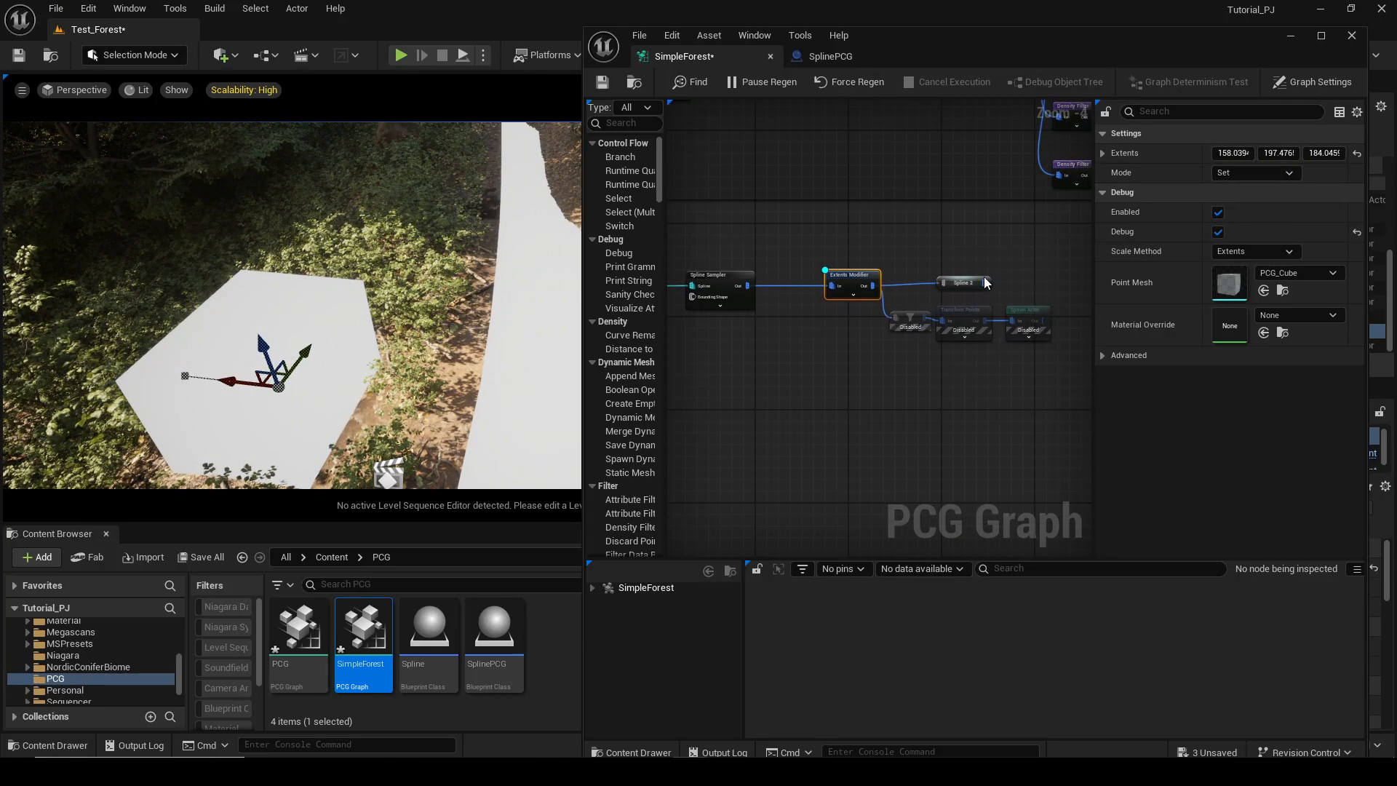
pyautogui.moveTo(985, 282); pyautogui.dragTo(971, 245)
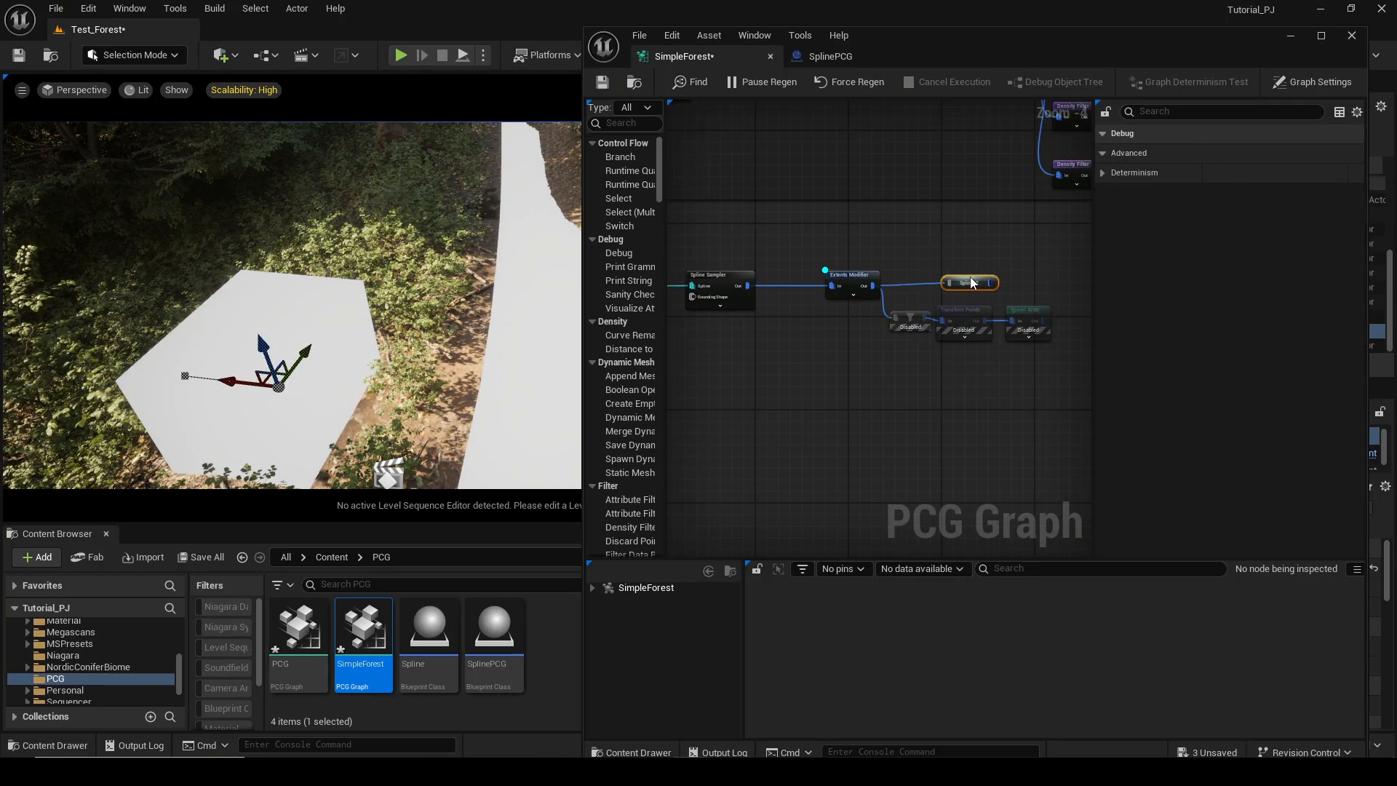
pyautogui.moveTo(873, 285); pyautogui.dragTo(921, 233)
pyautogui.write('name')
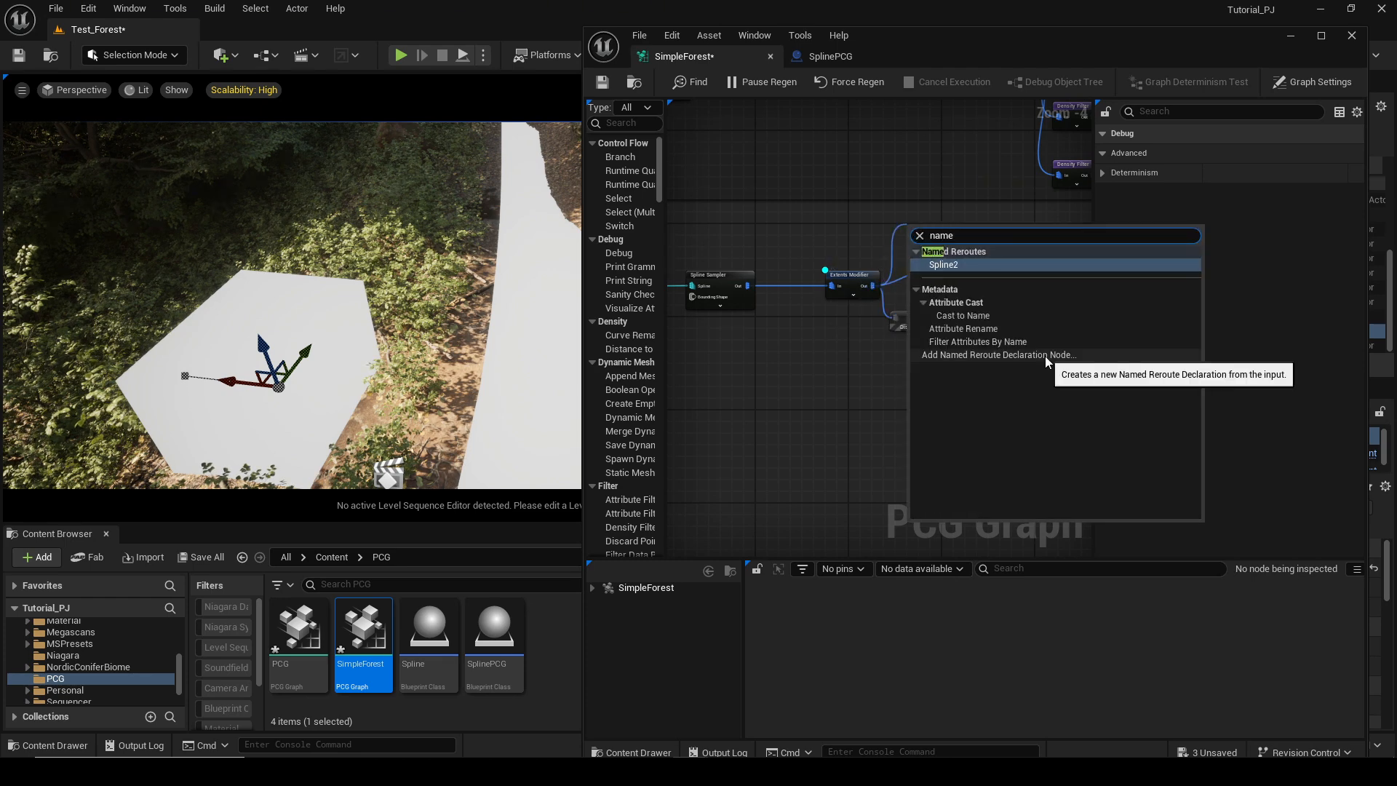
pyautogui.click(1048, 358)
pyautogui.scroll(4, 938, 227)
pyautogui.rightClick(937, 228)
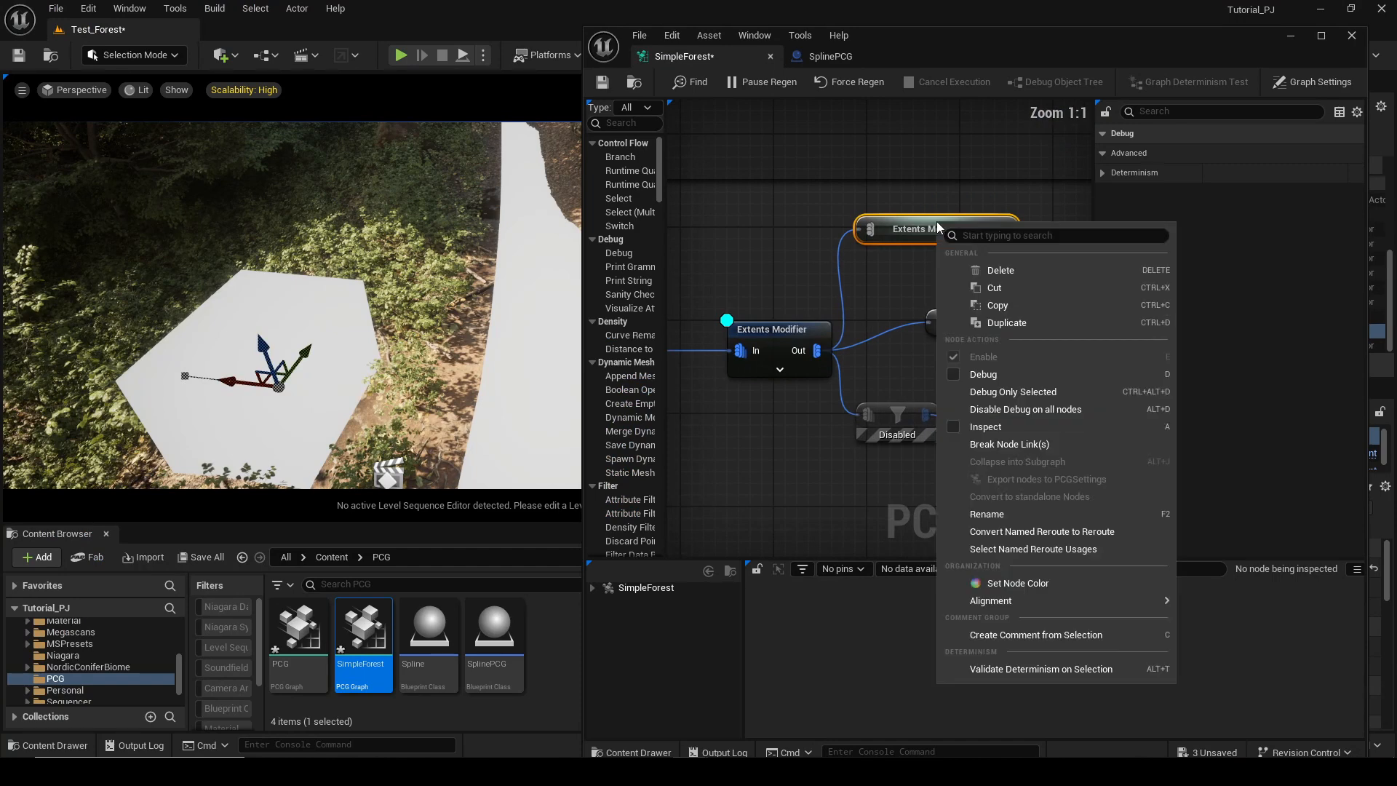
pyautogui.click(987, 514)
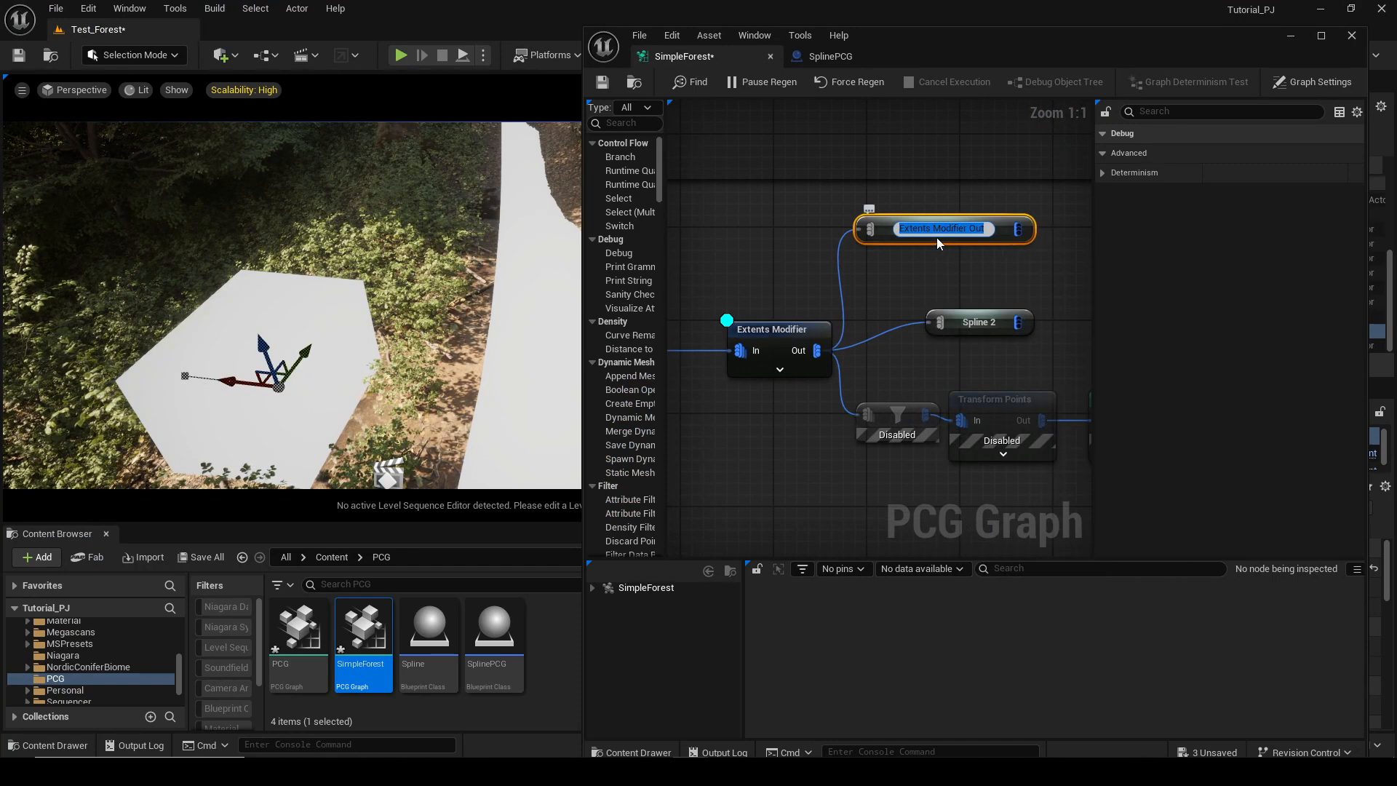
pyautogui.write('đa')
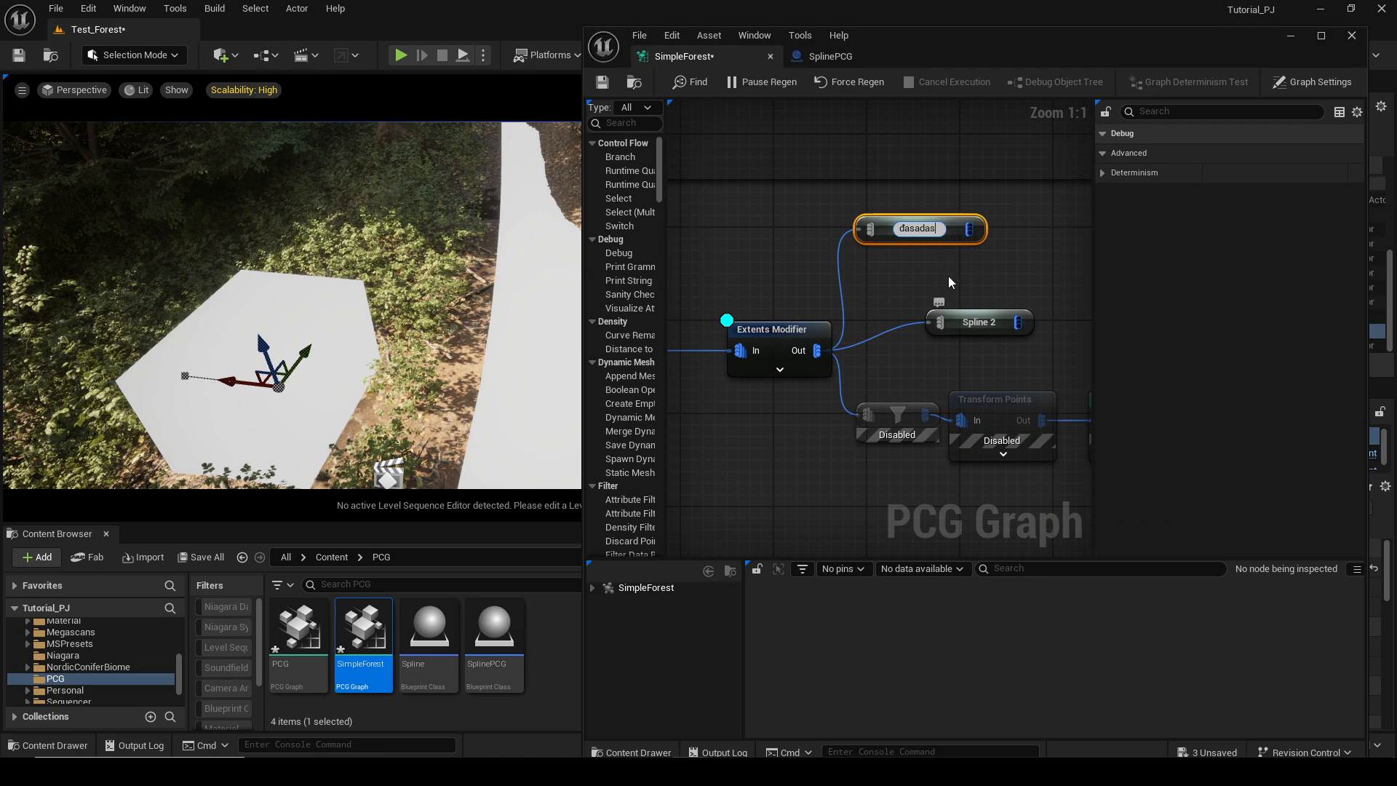
pyautogui.hotkey('ctrl', 'z')
pyautogui.hotkey('ctrl', 'z')
pyautogui.hotkey('ctrl', 'z')
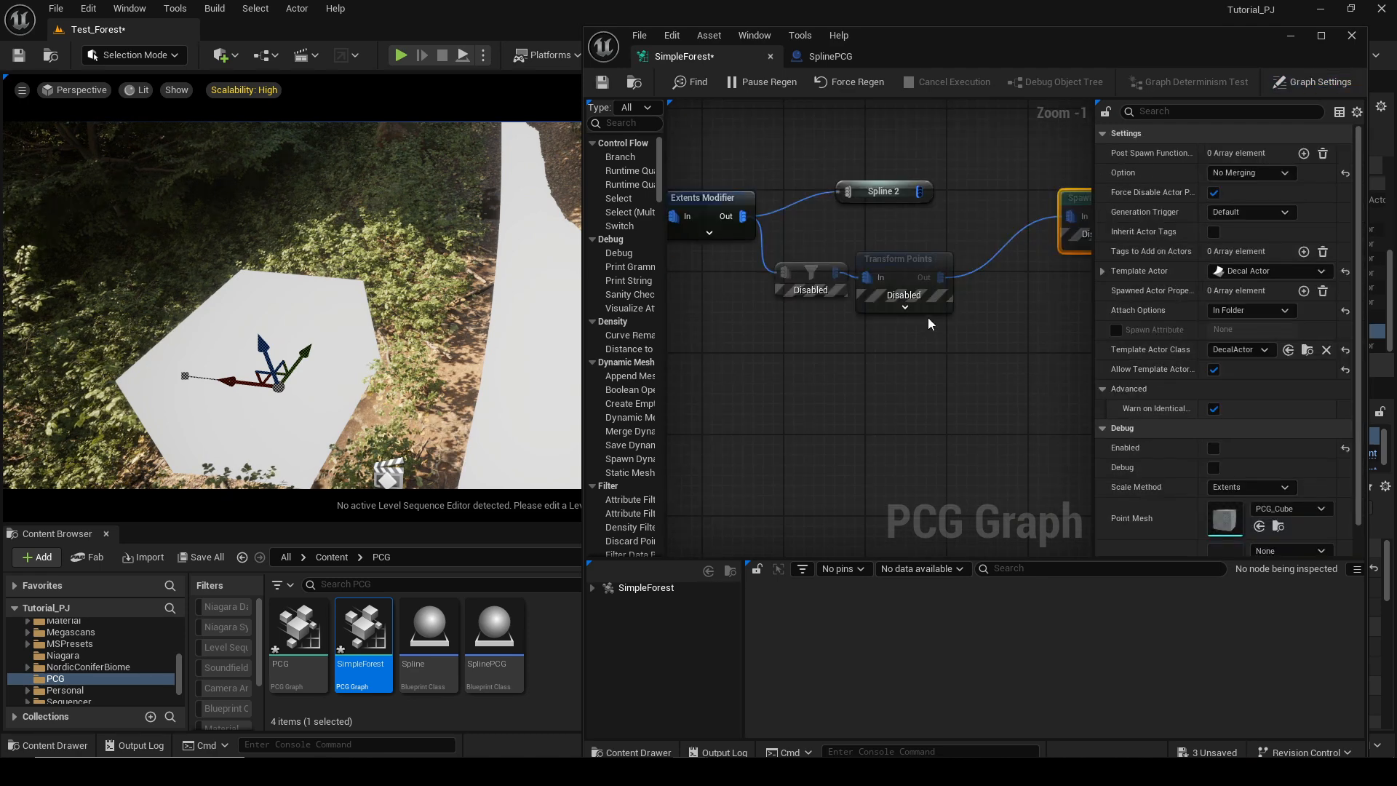
pyautogui.hotkey('ctrl', 'z')
pyautogui.hotkey('ctrl', 'z')
# Move the disabled Spawn Actor node next to the Transform Points node.
pyautogui.moveTo(941, 248); pyautogui.dragTo(936, 291)
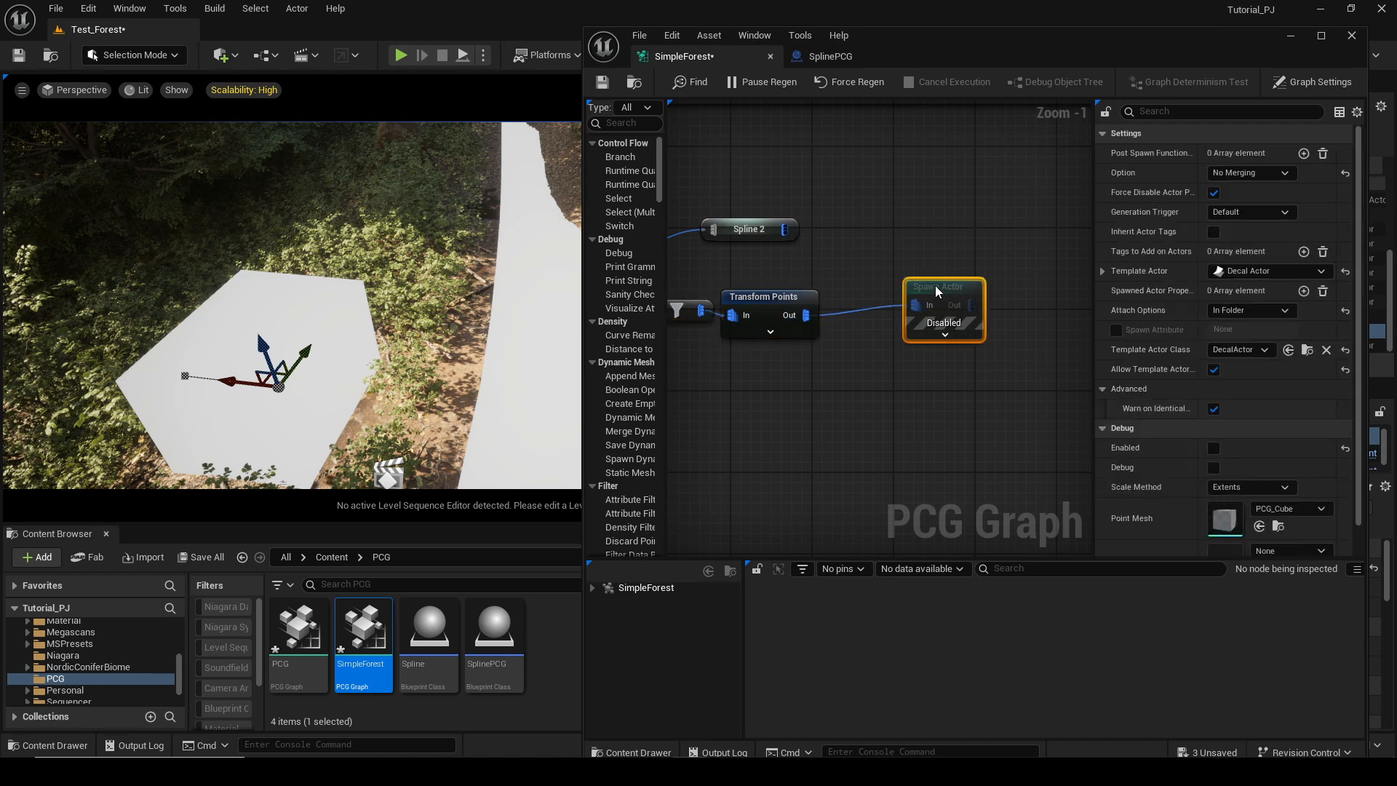
pyautogui.moveTo(695, 302); pyautogui.dragTo(1019, 305, button='right')
pyautogui.click(951, 240)
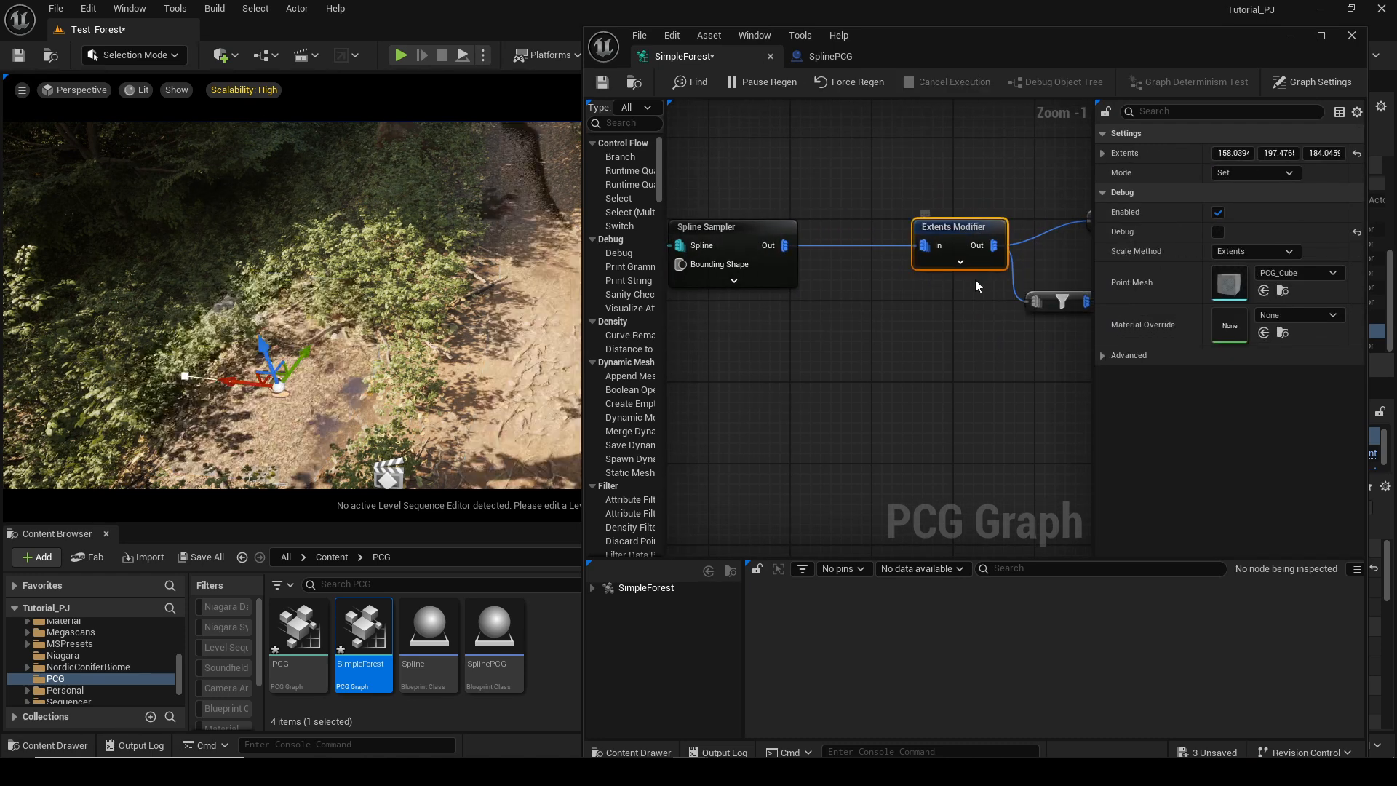
pyautogui.moveTo(951, 240); pyautogui.dragTo(677, 251, button='right')
pyautogui.moveTo(728, 400); pyautogui.dragTo(700, 396, button='right')
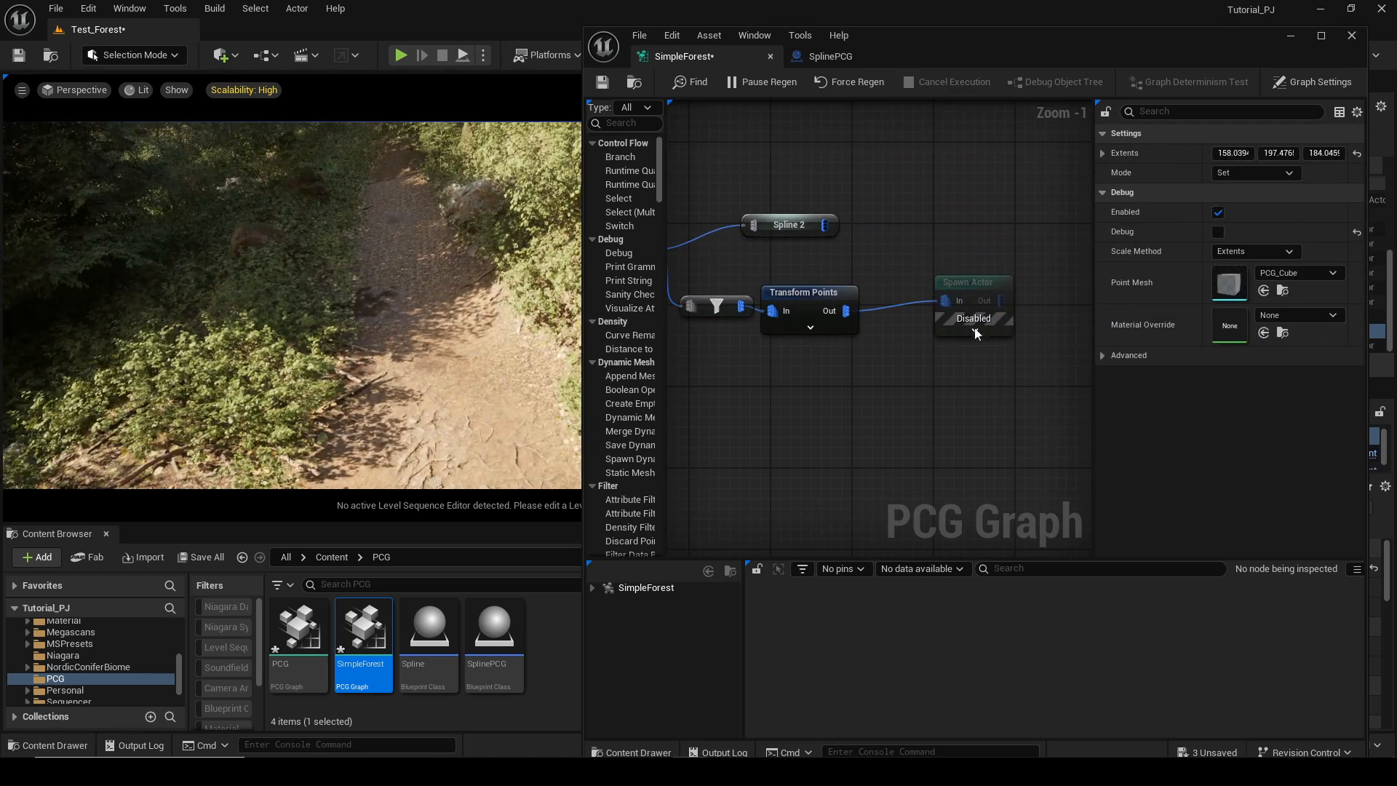
# Add a second Spawn Actor node fed by the Transform Points output.
pyautogui.moveTo(972, 305); pyautogui.dragTo(951, 315)
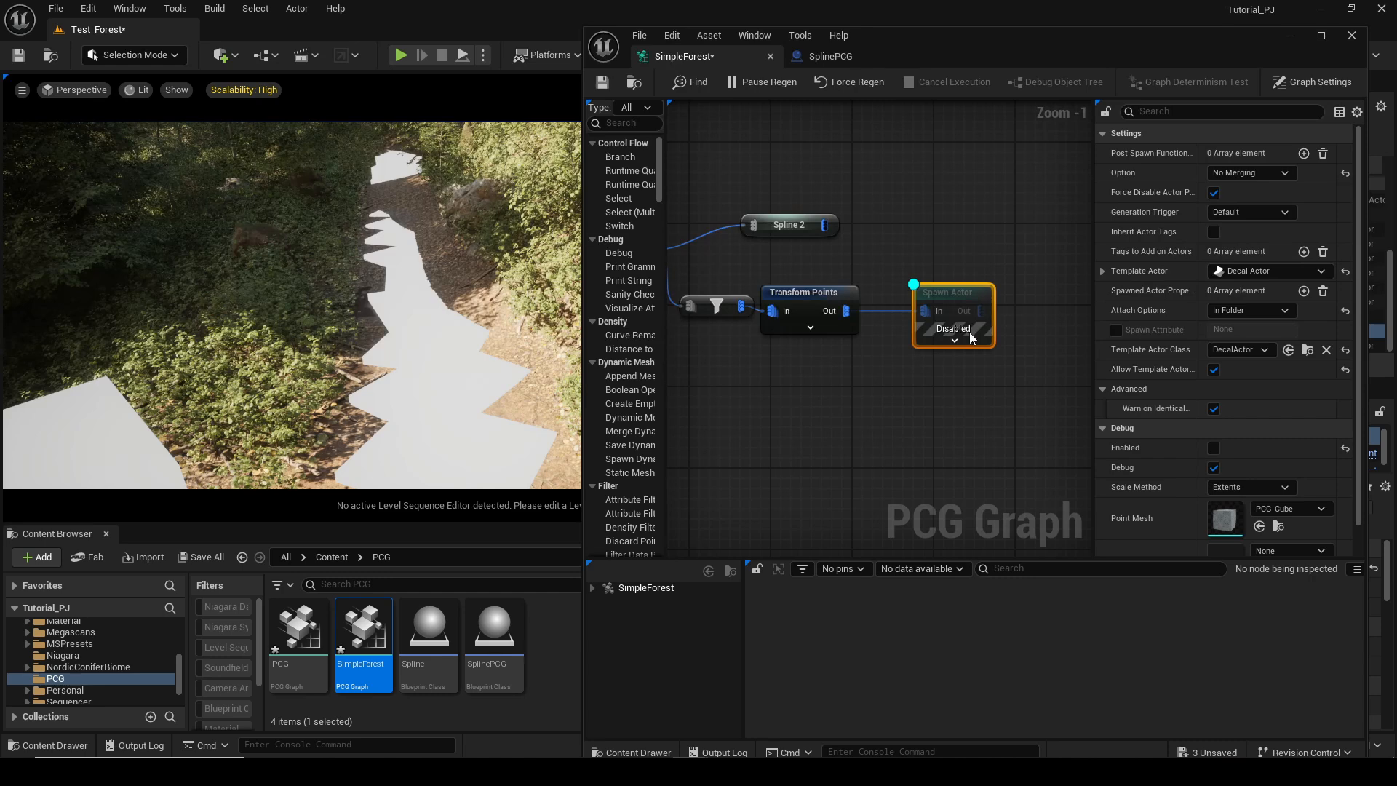
pyautogui.moveTo(971, 336); pyautogui.dragTo(986, 244, button='right')
pyautogui.moveTo(888, 216); pyautogui.dragTo(926, 323)
pyautogui.write('Sp')
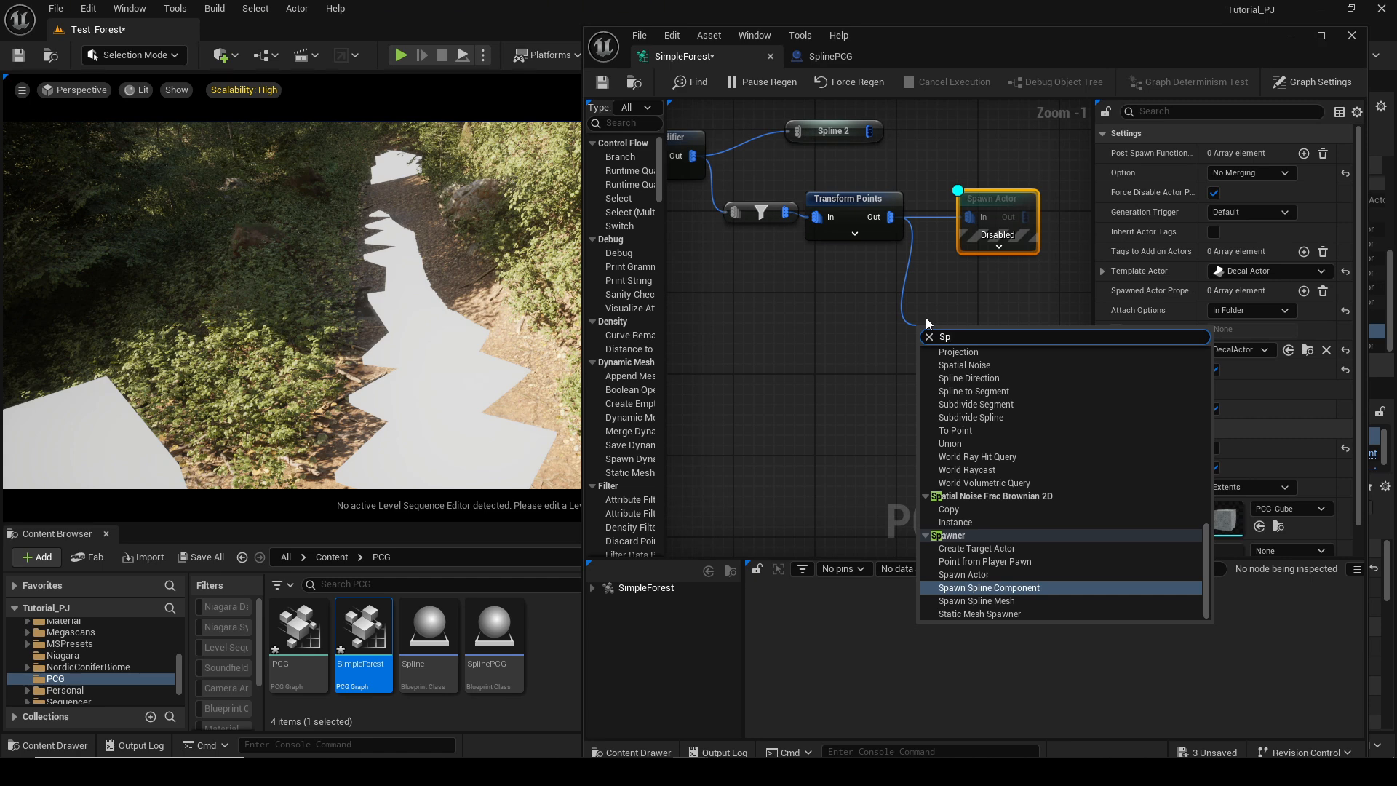
pyautogui.click(968, 574)
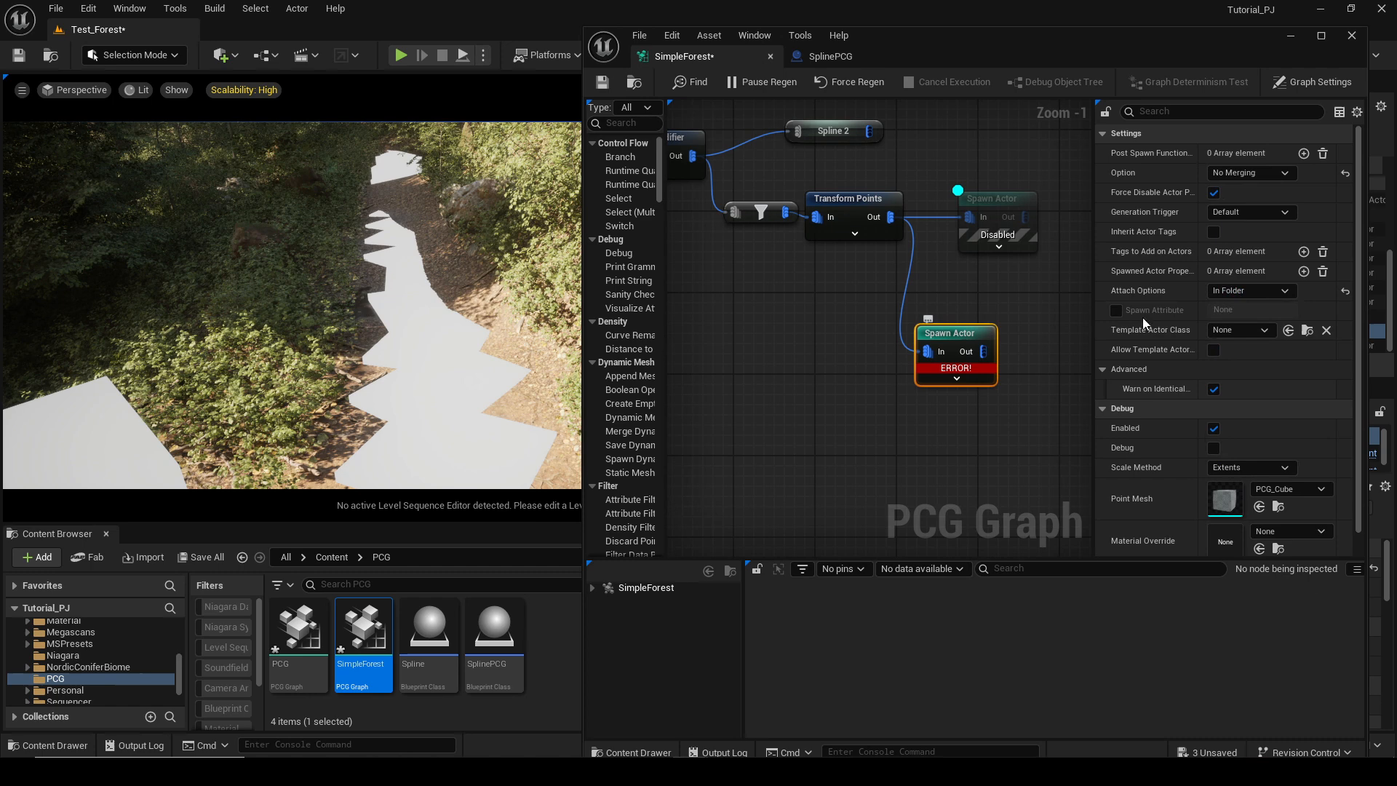
# Set the new node's Template Actor Class to DecalActor, enable template actor editing and expand its Decal settings.
pyautogui.click(1239, 329)
pyautogui.write('deca')
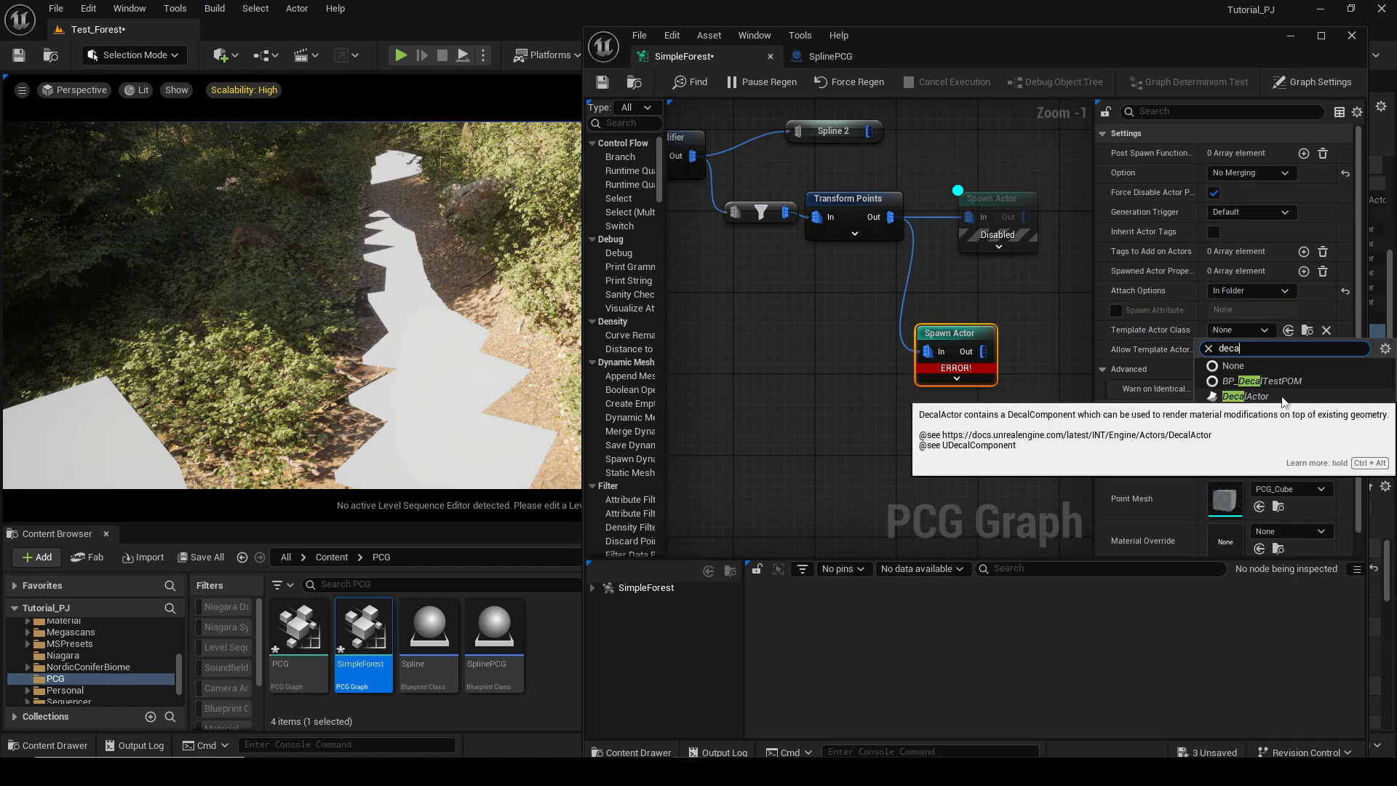
pyautogui.click(1286, 400)
pyautogui.click(1214, 371)
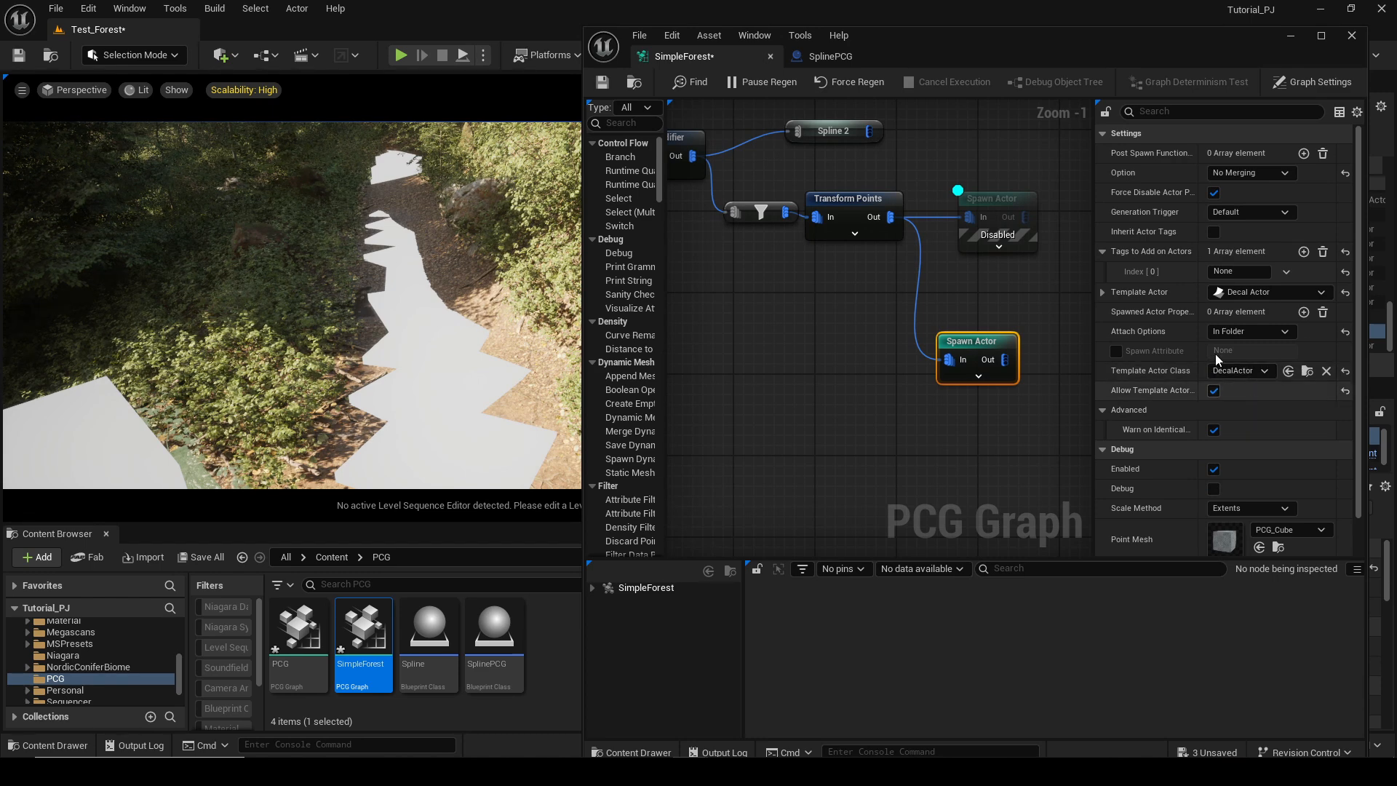
pyautogui.click(1105, 272)
pyautogui.click(1114, 291)
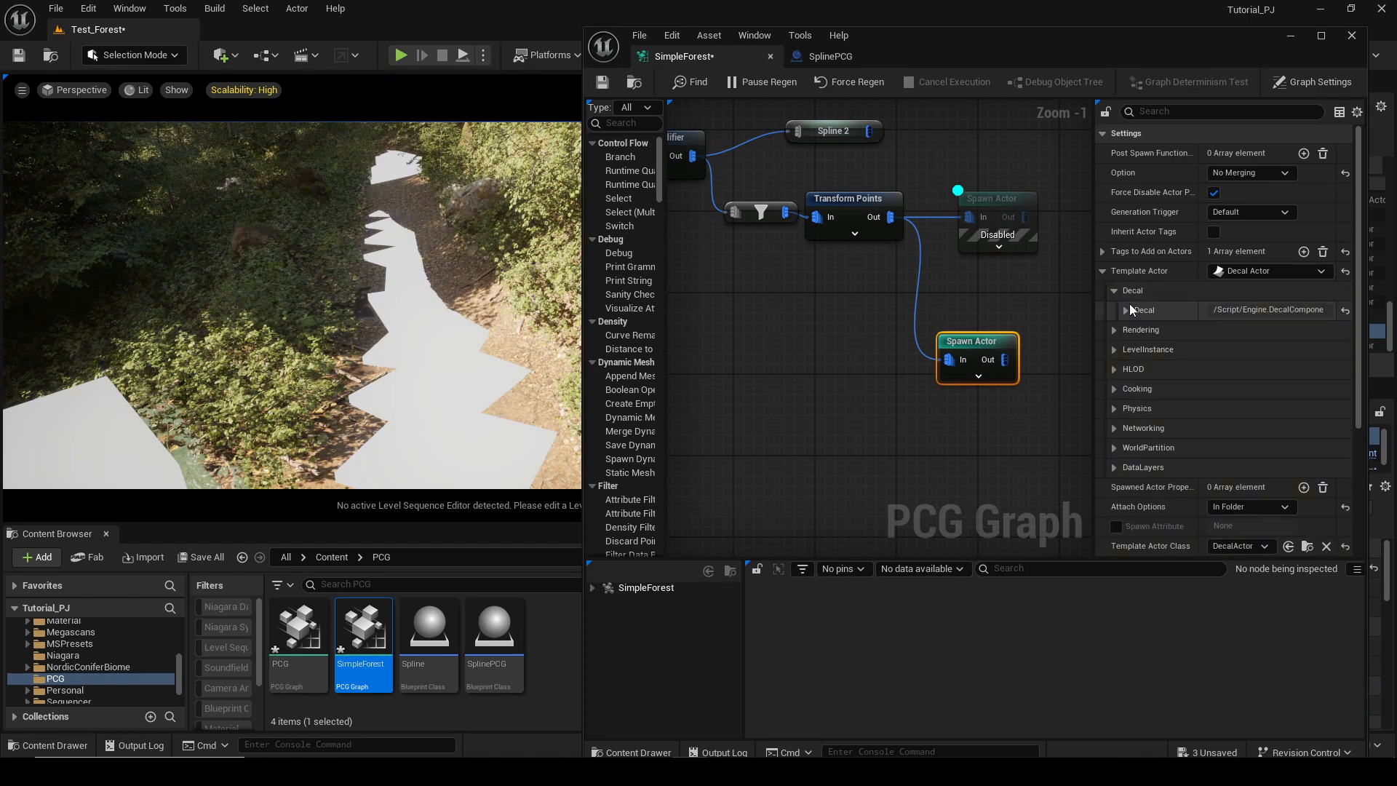
pyautogui.click(1126, 310)
pyautogui.click(1138, 330)
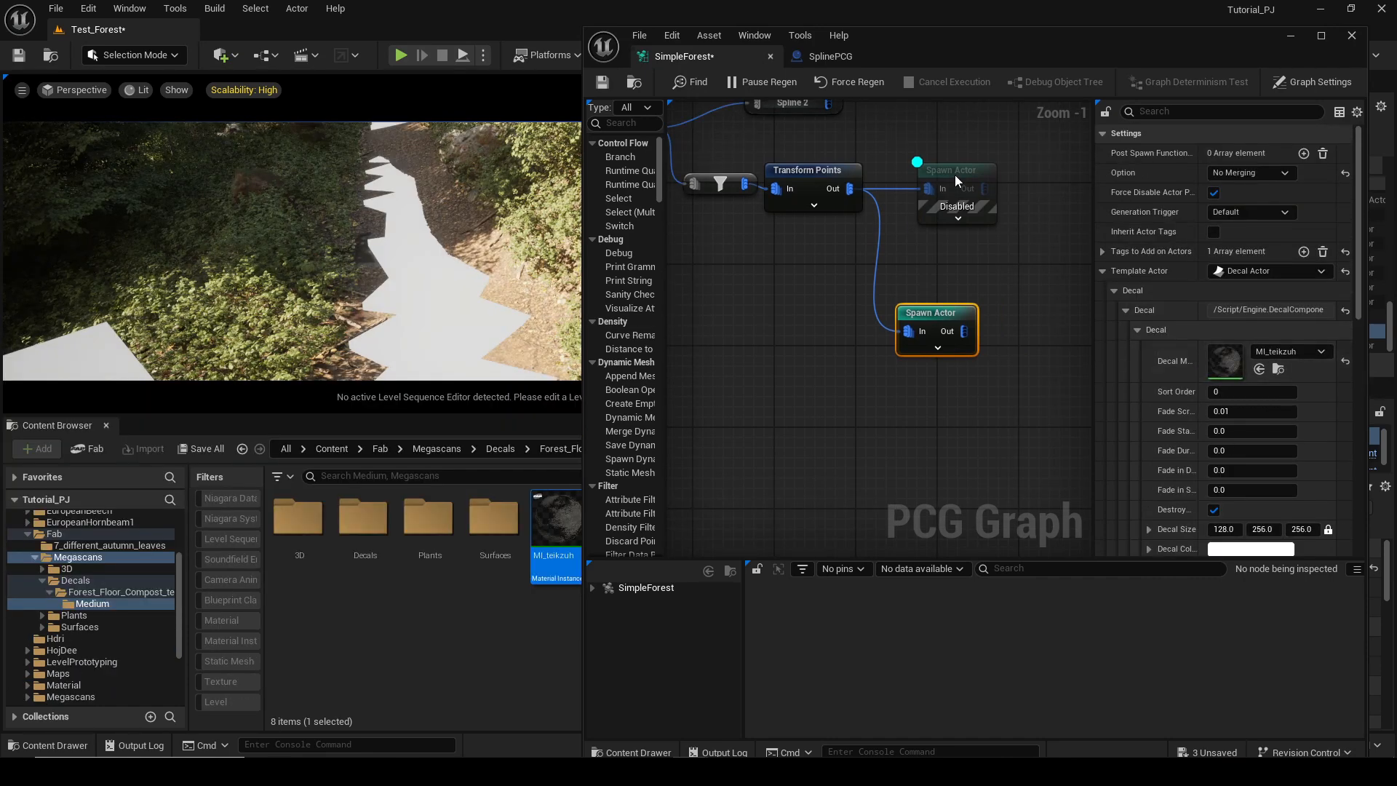
# Delete the new Spawn Actor node and enable the original Spawn Actor node.
pyautogui.click(942, 312)
pyautogui.press('Delete')
pyautogui.moveTo(941, 169)
pyautogui.mouseDown()
pyautogui.moveTo(926, 191)
pyautogui.moveTo(950, 180)
pyautogui.moveTo(940, 169)
pyautogui.mouseUp()
pyautogui.press('e')
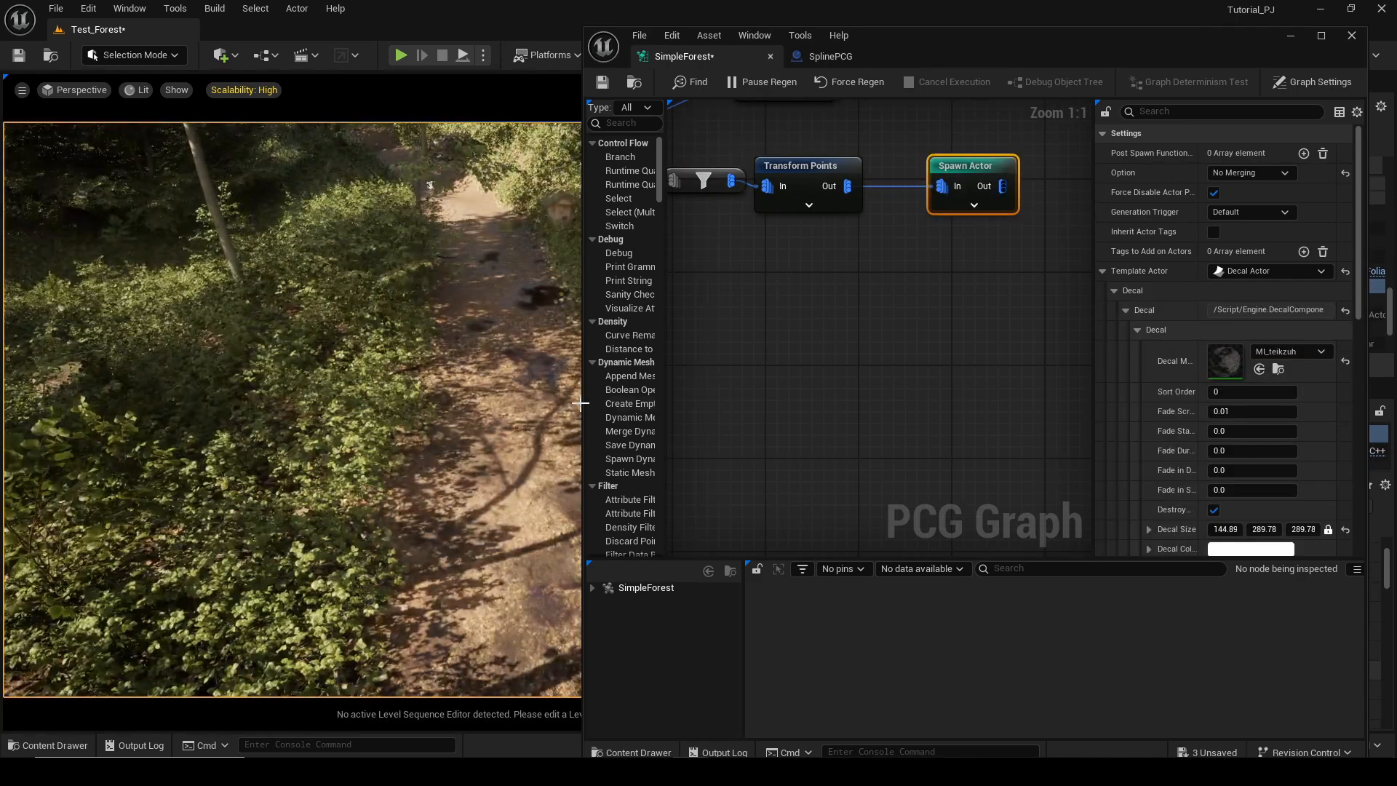
# Examine the Spline 2 reroute nodes across the graph's sections.
pyautogui.moveTo(513, 428); pyautogui.dragTo(581, 380, button='right')
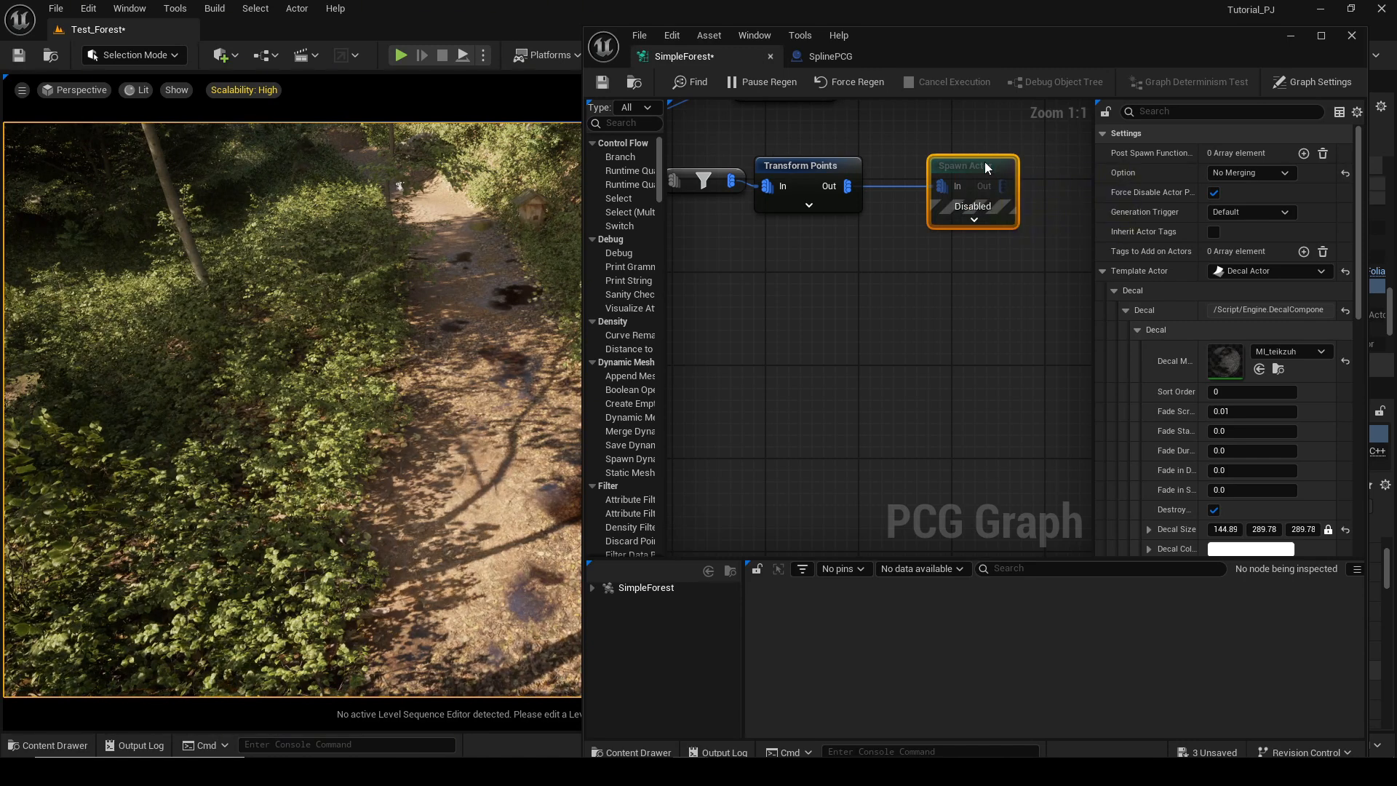
pyautogui.scroll(-3, 979, 194)
pyautogui.moveTo(987, 263); pyautogui.dragTo(997, 383, button='right')
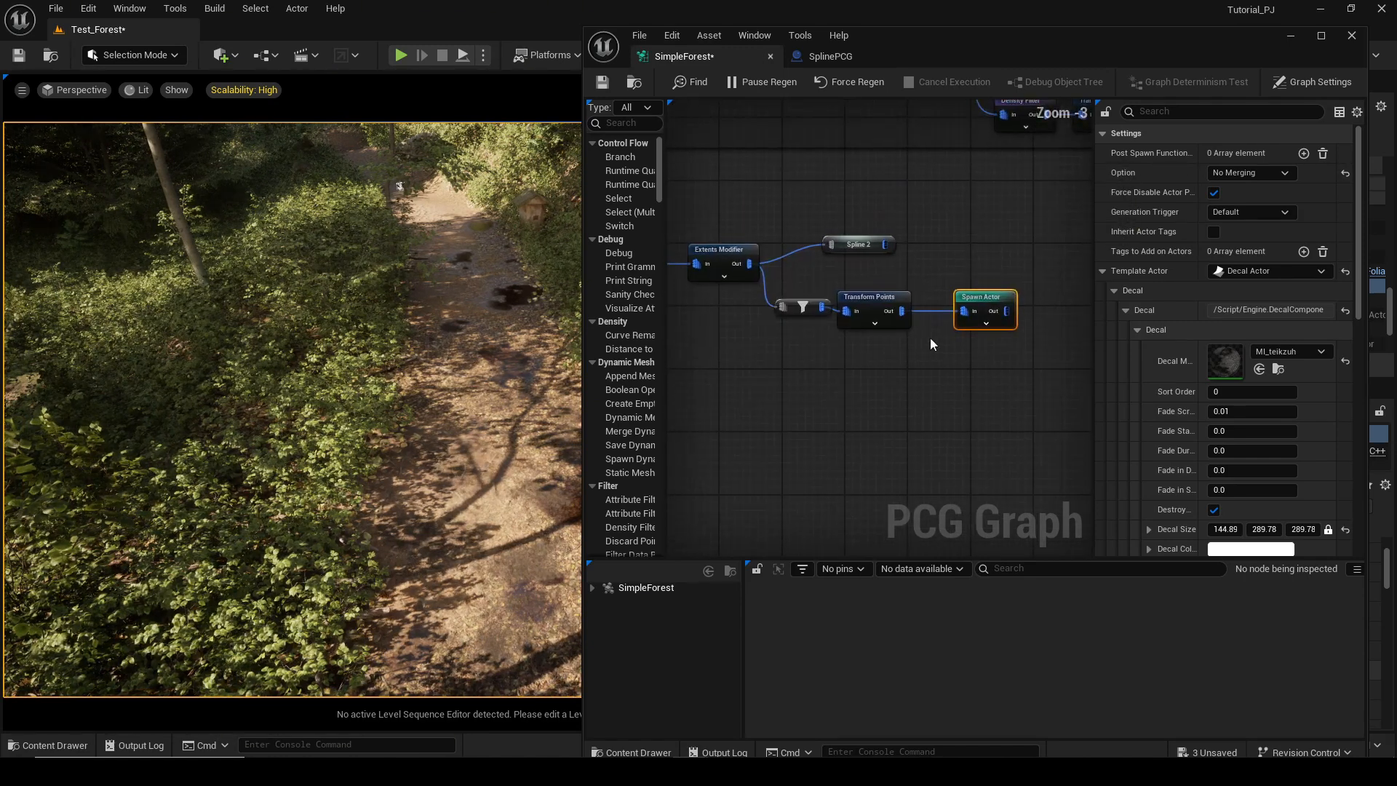
pyautogui.moveTo(861, 361); pyautogui.dragTo(886, 438, button='right')
pyautogui.scroll(-2, 876, 386)
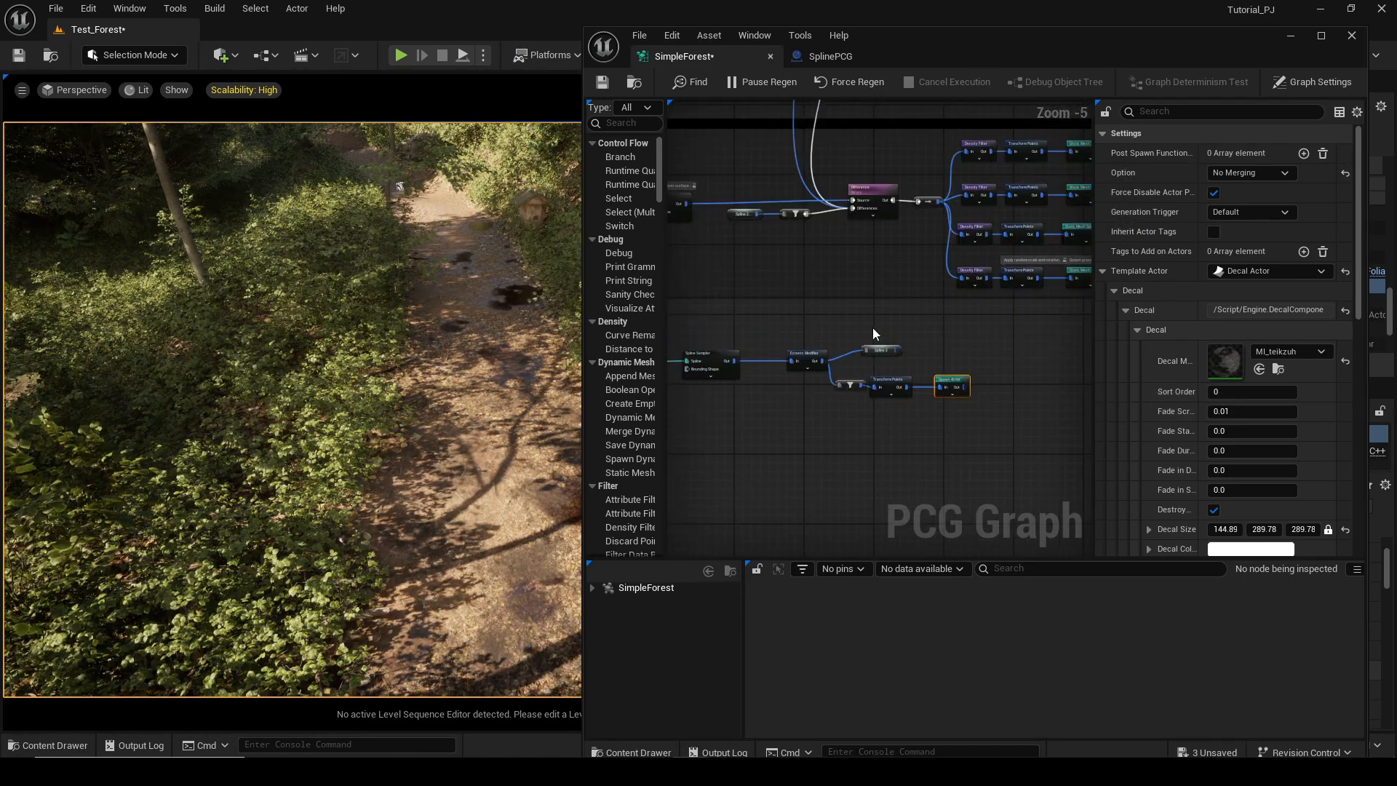
pyautogui.moveTo(832, 329); pyautogui.dragTo(913, 444, button='right')
pyautogui.scroll(2, 912, 405)
pyautogui.click(913, 410)
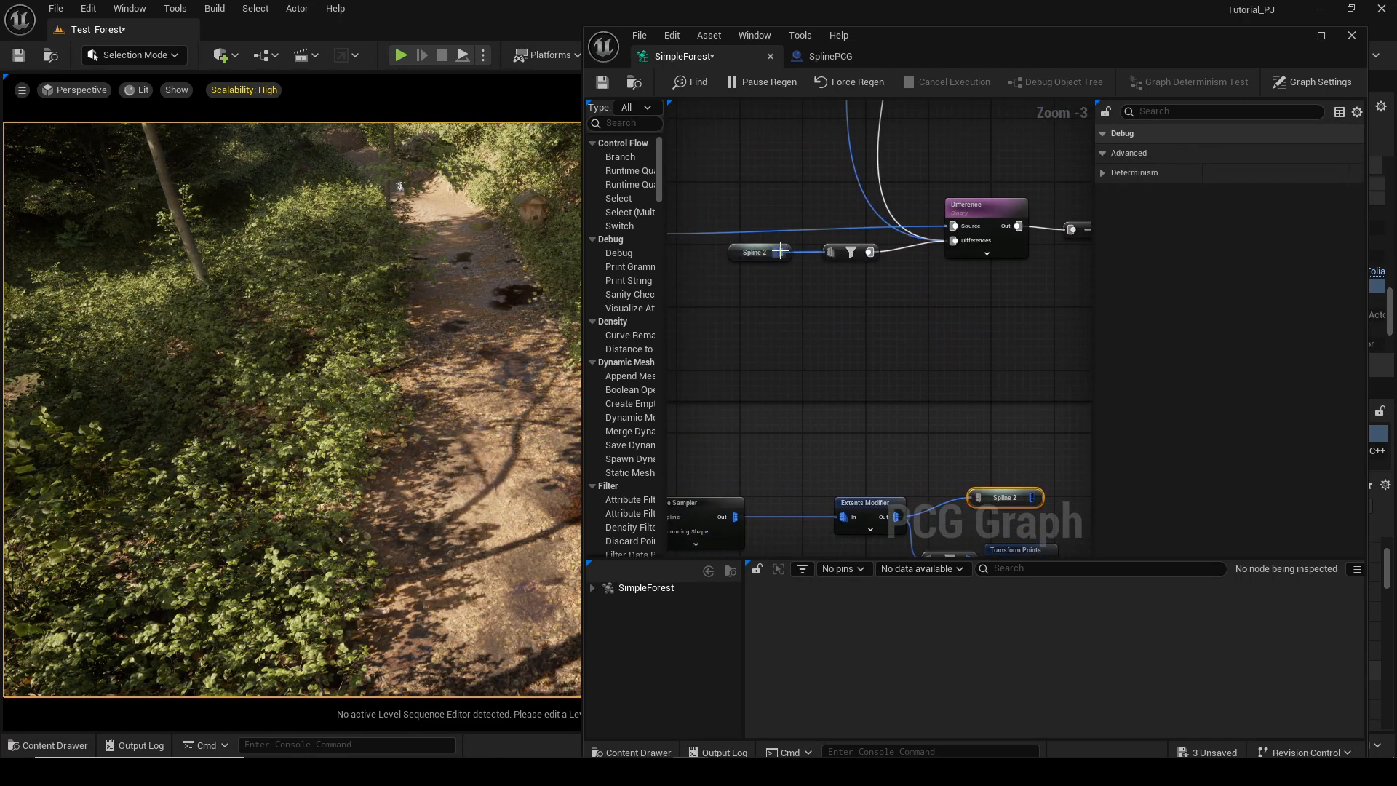
pyautogui.click(766, 258)
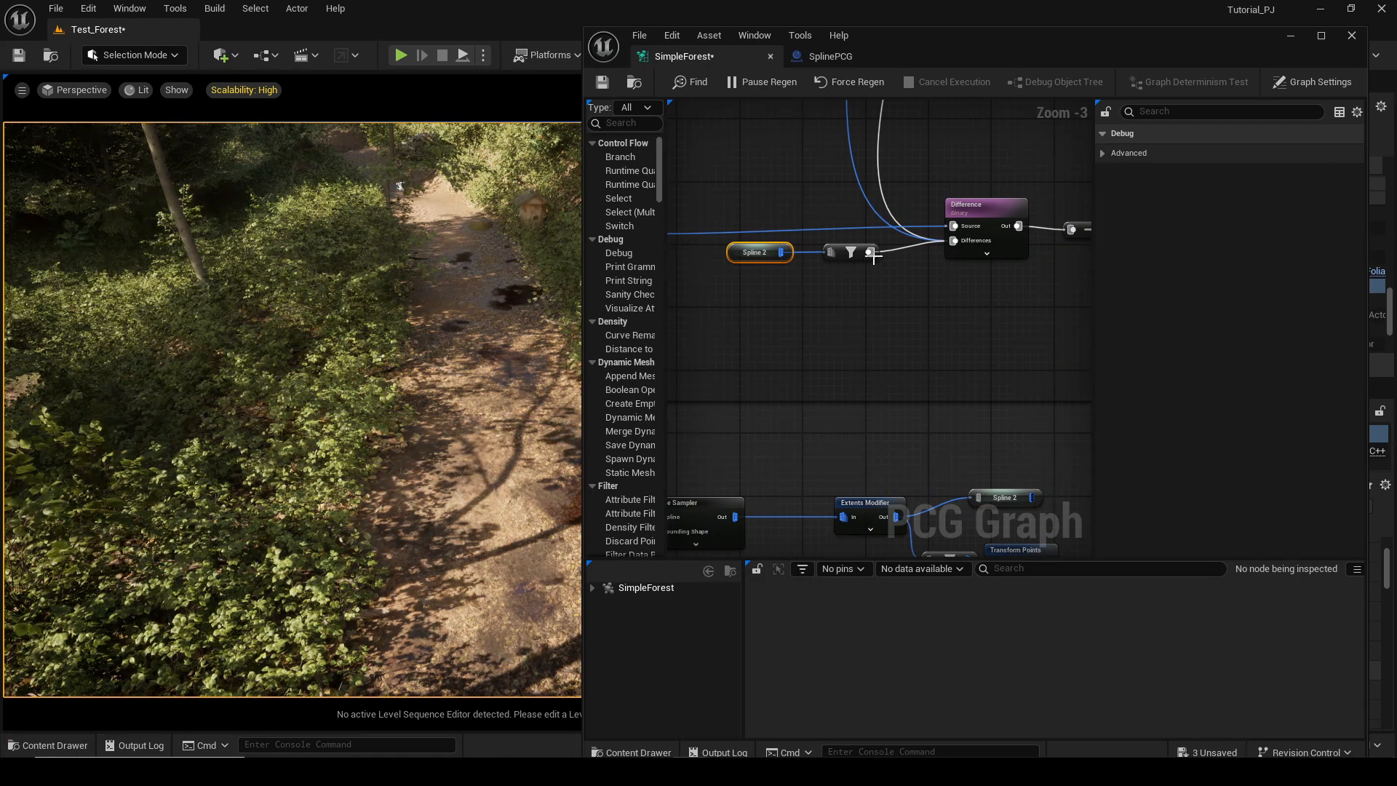
pyautogui.rightClick(786, 303)
pyautogui.click(781, 303)
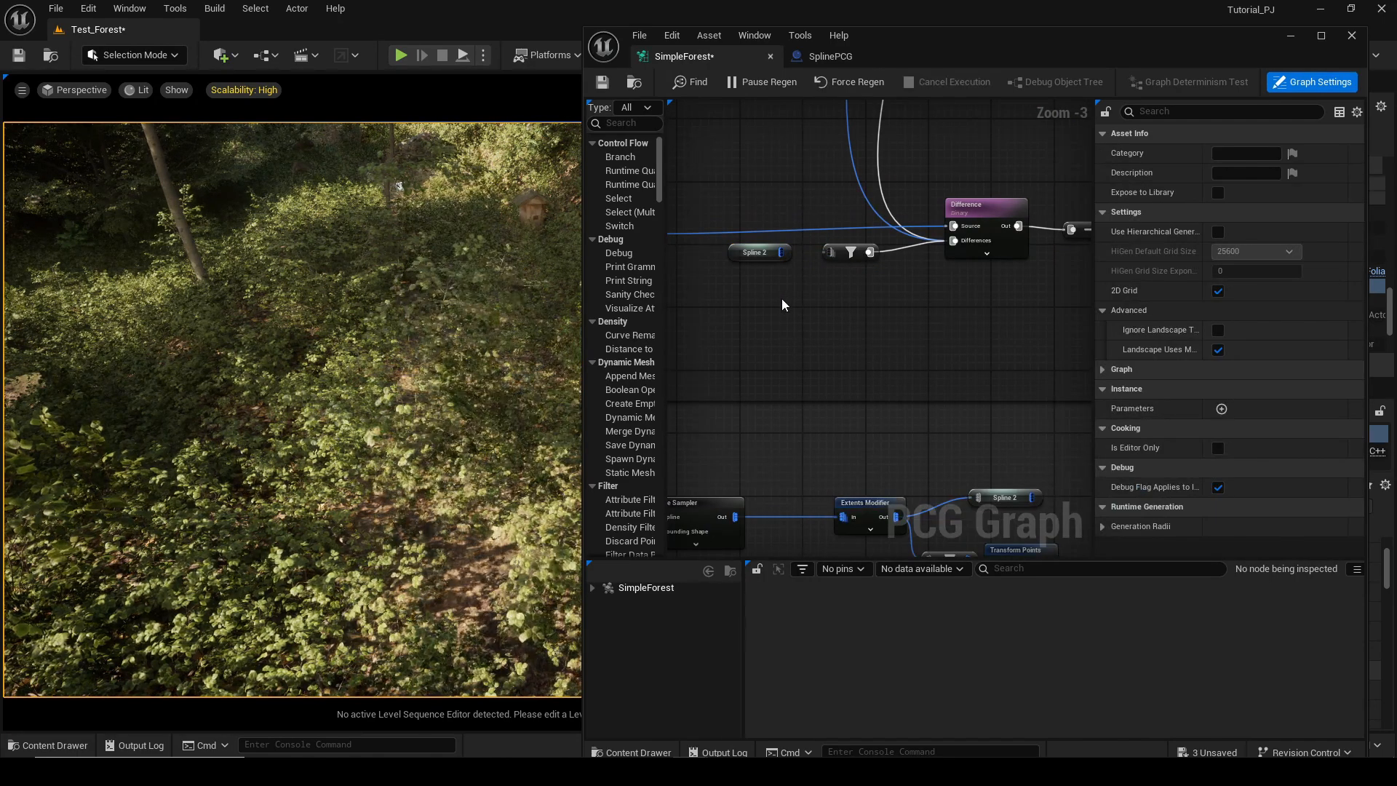
# Add a Spline 2 named reroute node in the trees section of the graph.
pyautogui.moveTo(827, 252); pyautogui.dragTo(828, 252)
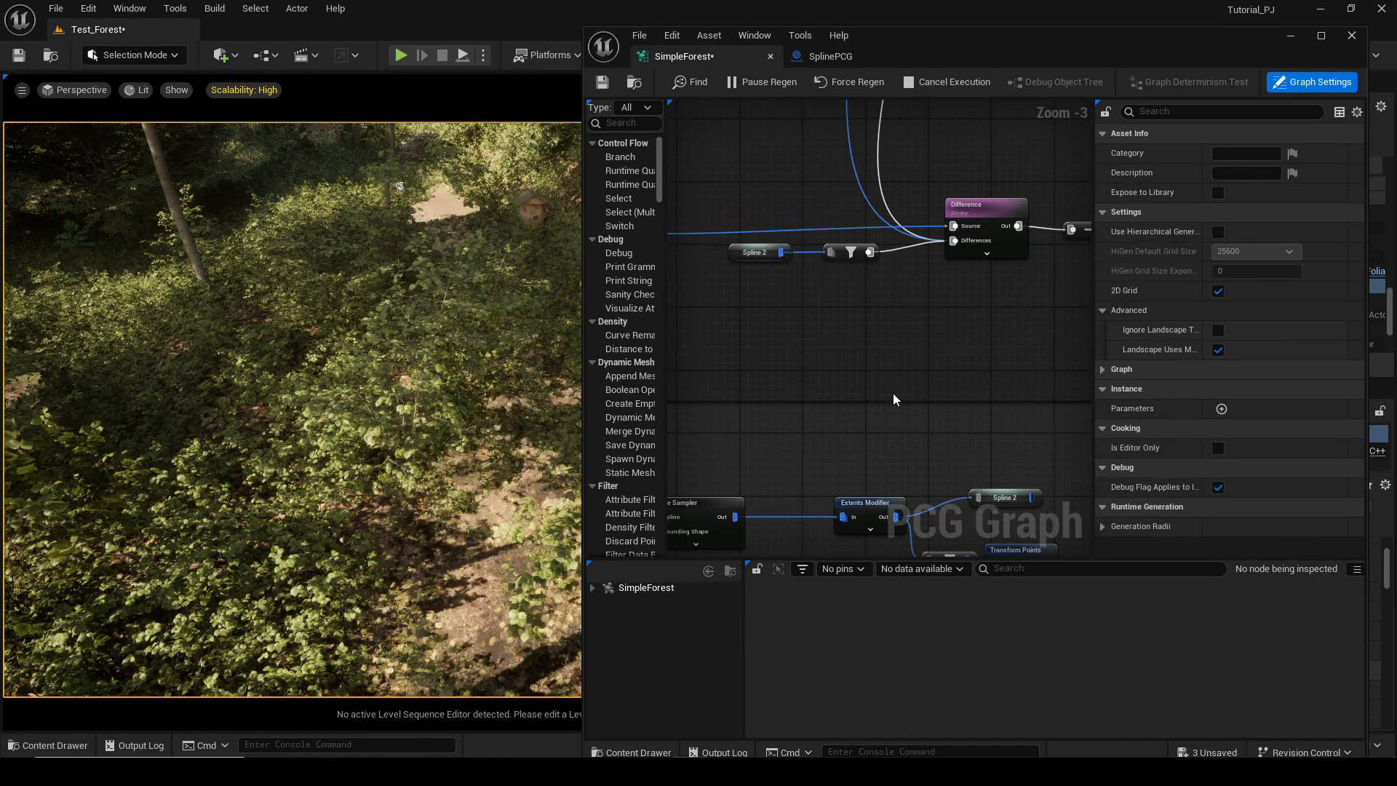
pyautogui.moveTo(895, 397); pyautogui.dragTo(830, 232, button='right')
pyautogui.rightClick(856, 340)
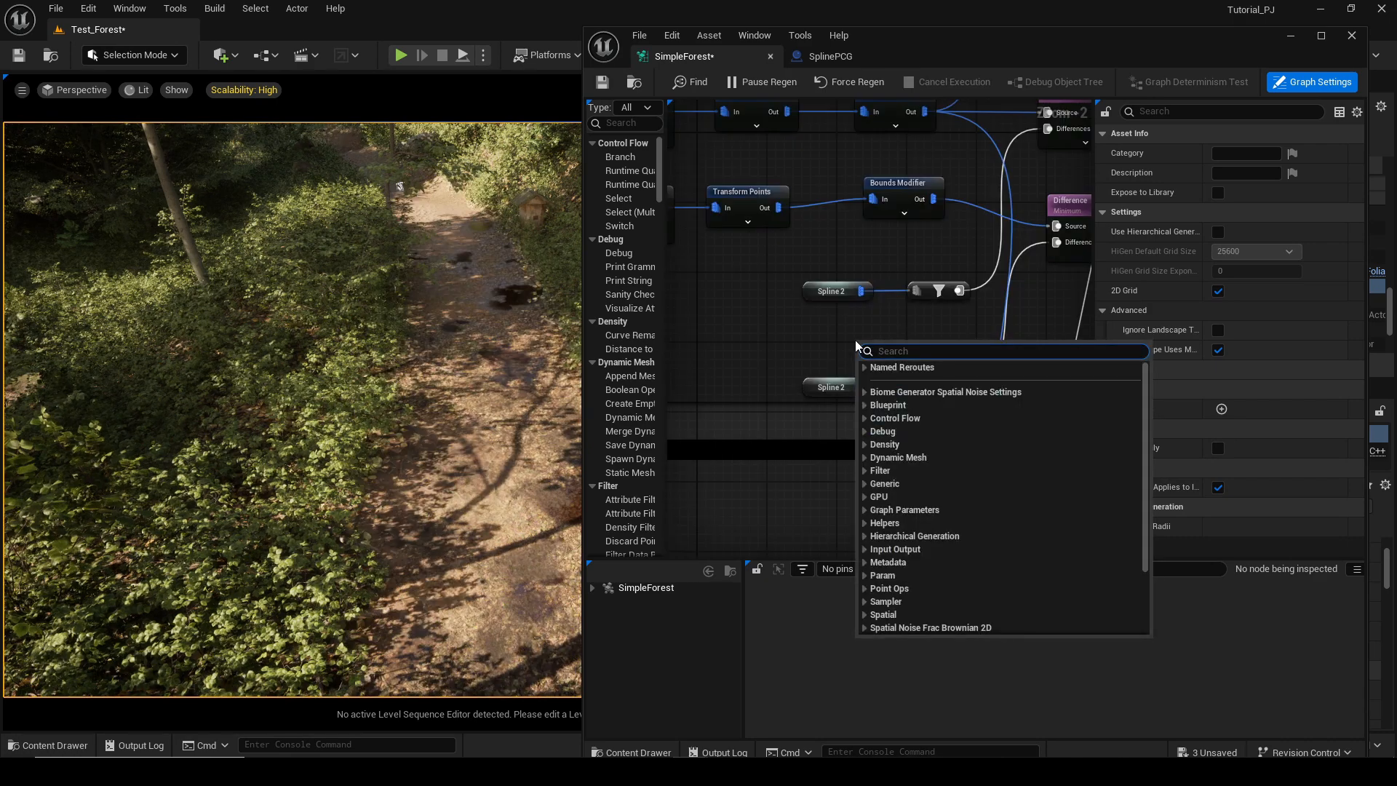
pyautogui.write('S')
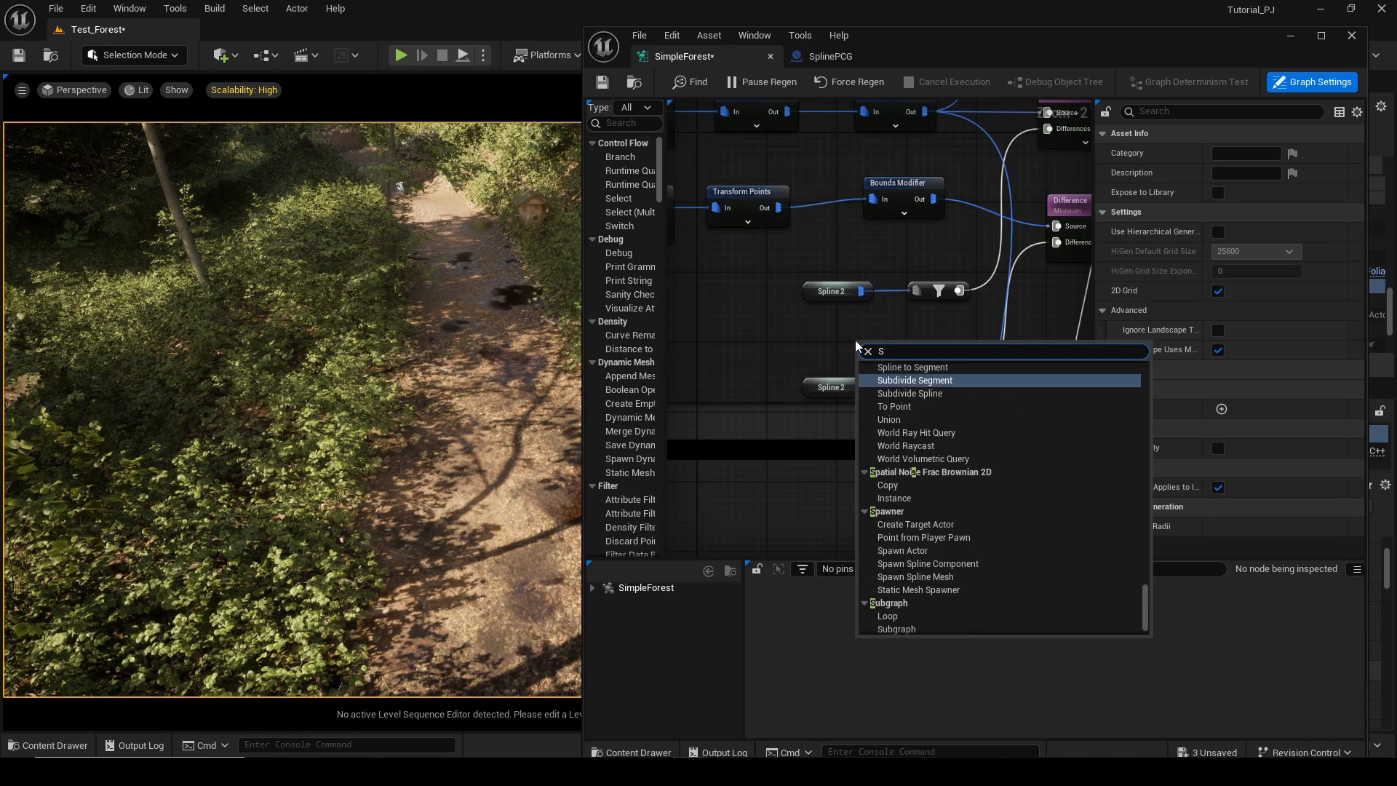
pyautogui.write('p')
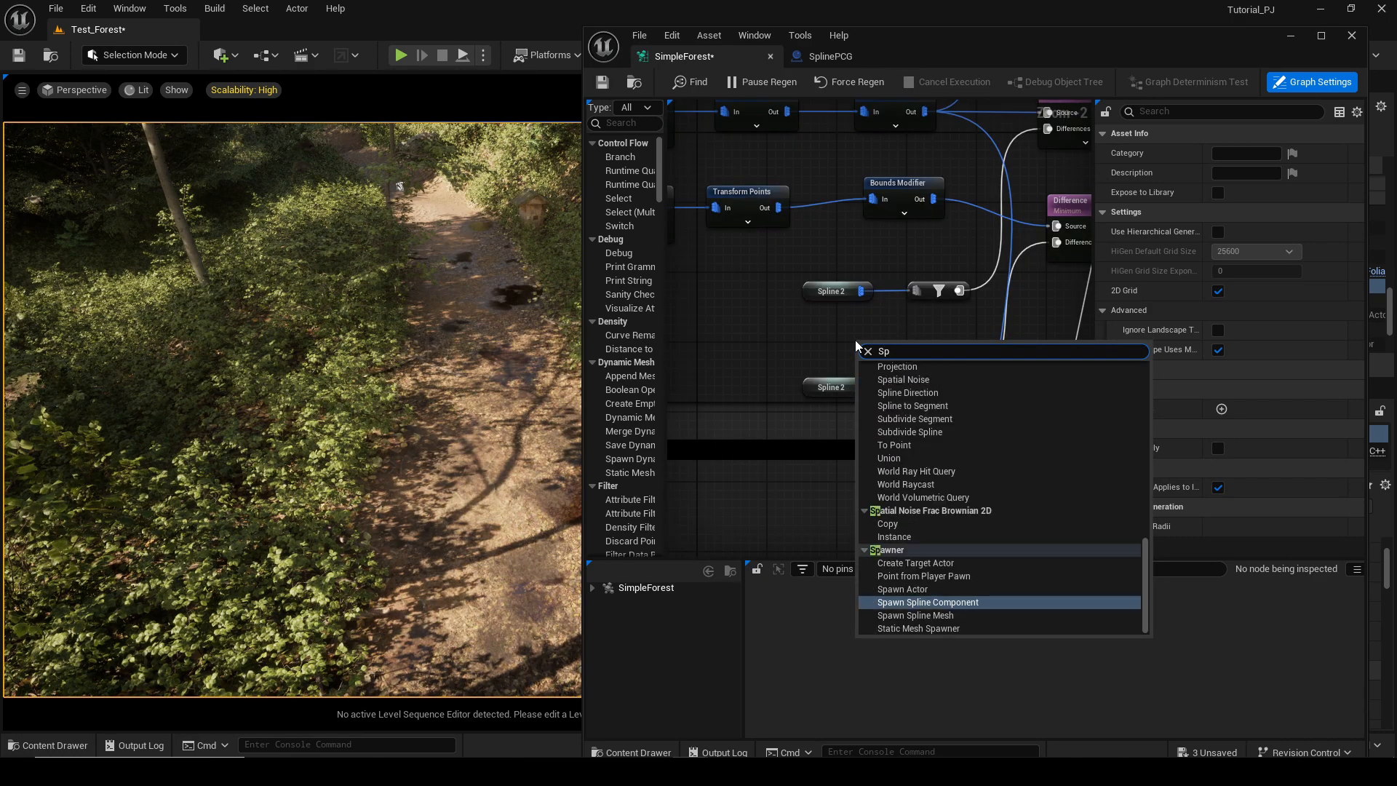
pyautogui.write('li')
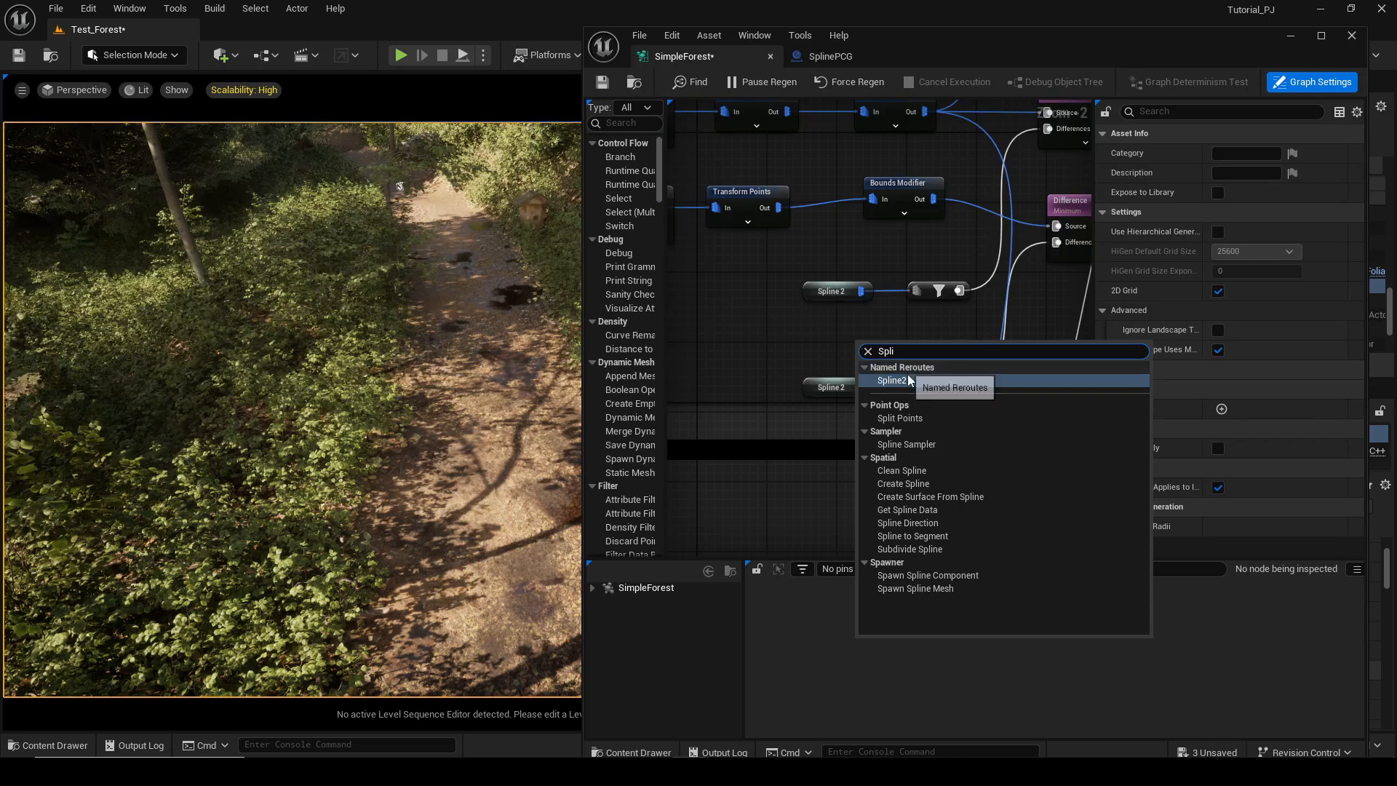
pyautogui.click(893, 381)
pyautogui.click(828, 338)
pyautogui.scroll(-3, 854, 339)
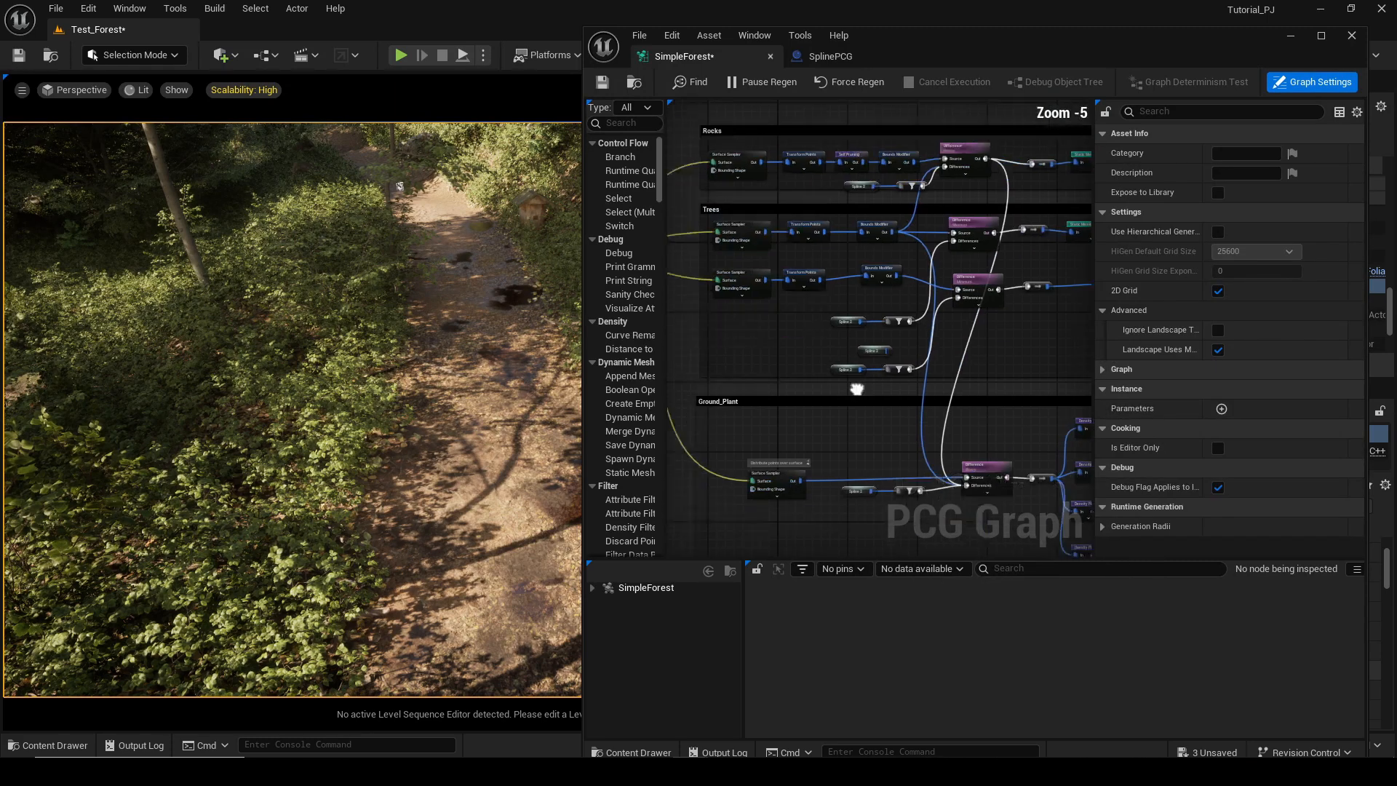
pyautogui.moveTo(855, 387); pyautogui.dragTo(812, 104, button='right')
pyautogui.scroll(3, 874, 268)
pyautogui.scroll(2, 975, 404)
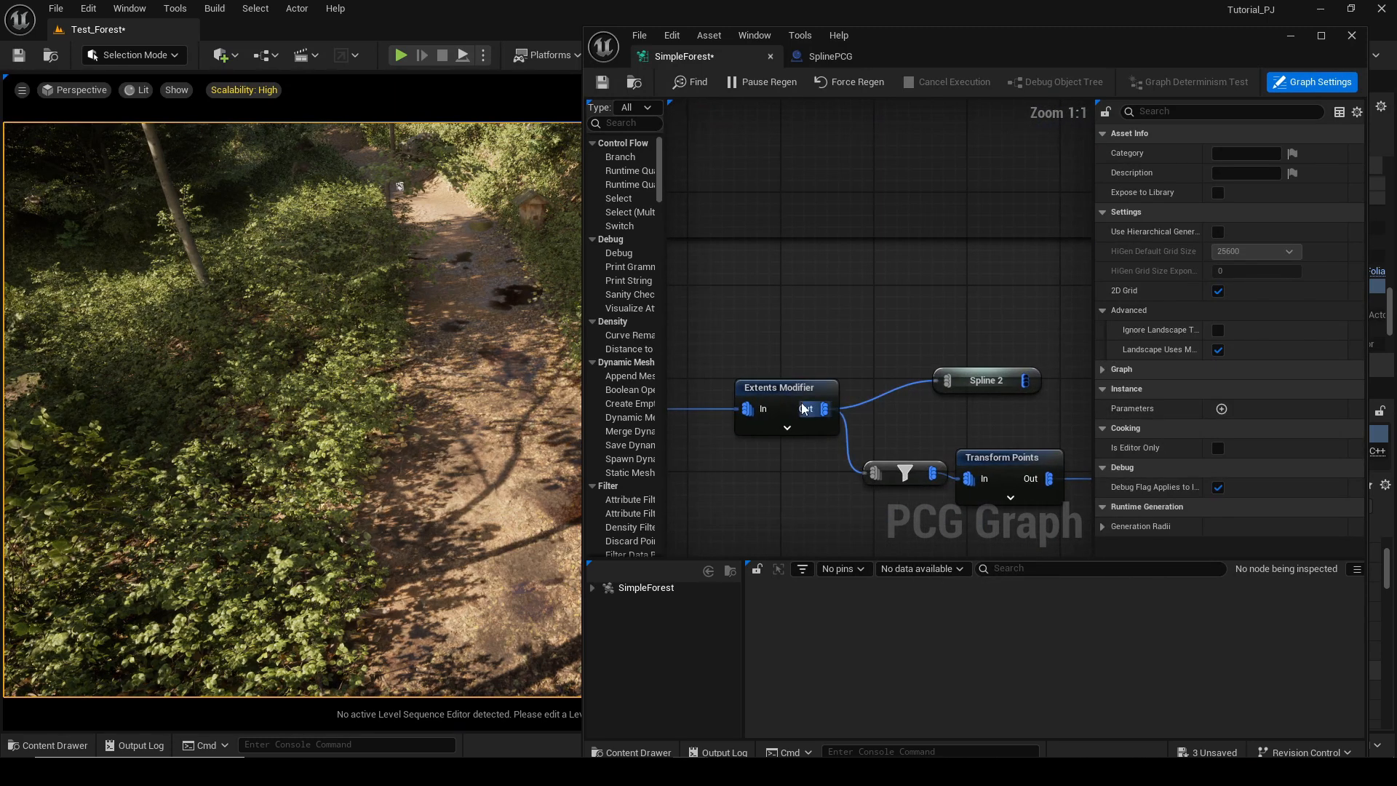
pyautogui.scroll(-4, 932, 390)
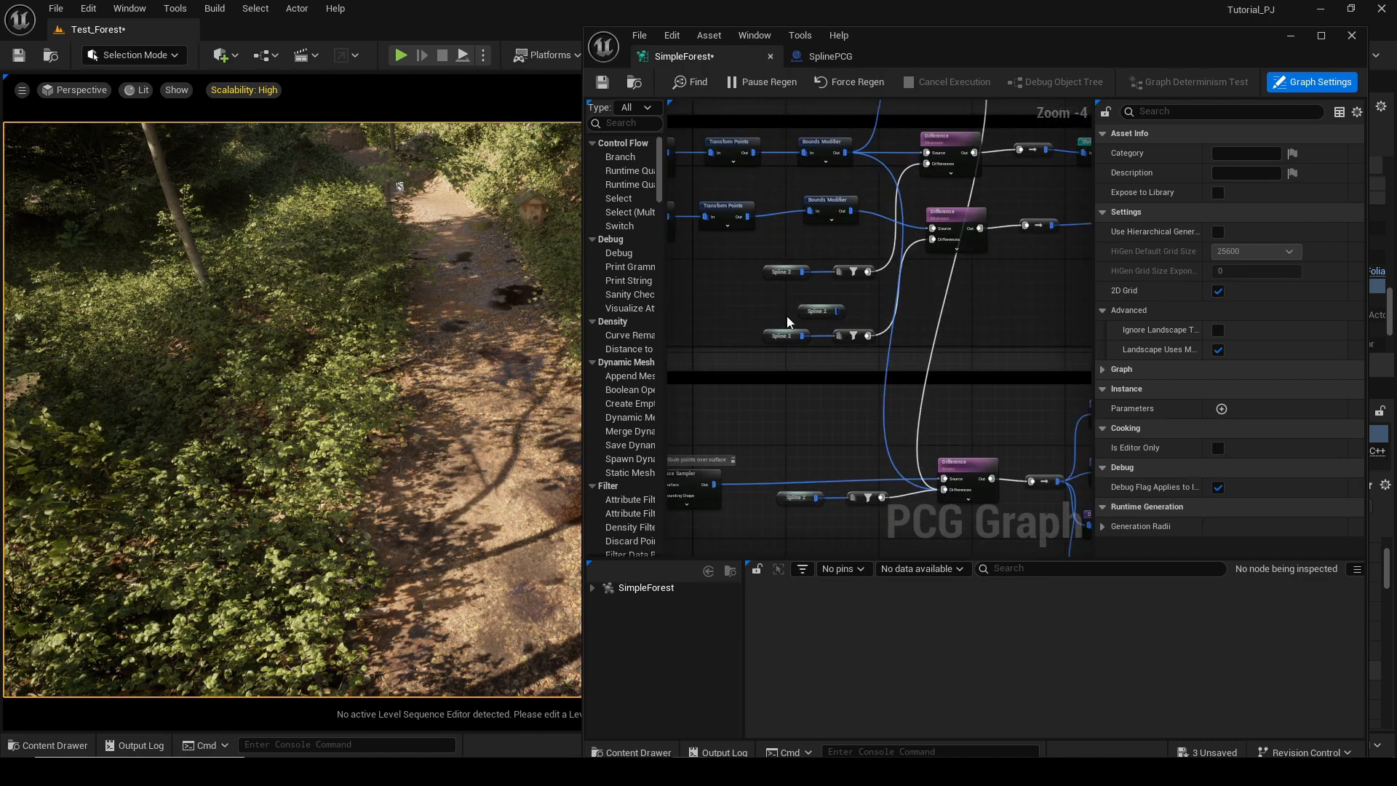
pyautogui.scroll(2, 790, 321)
pyautogui.click(826, 312)
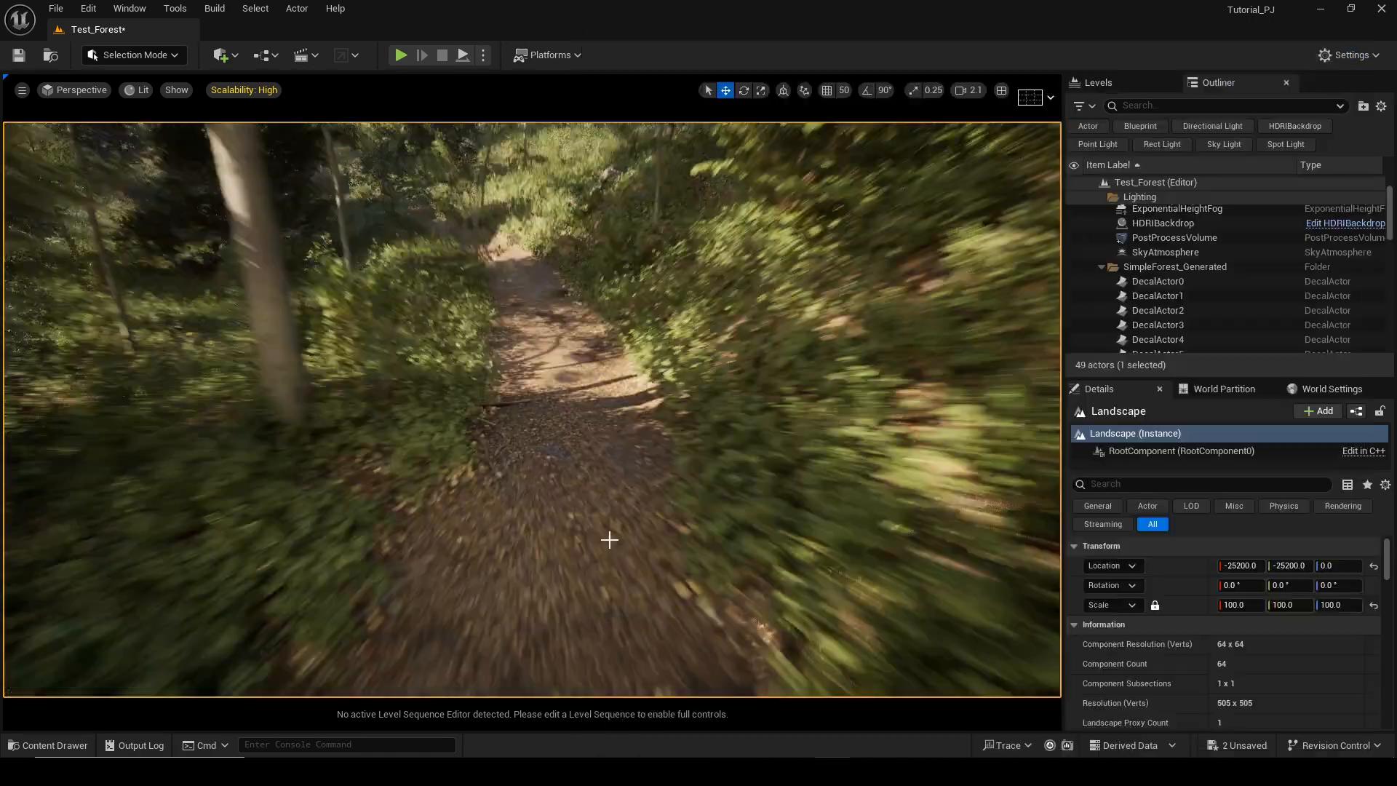
# Place the tletcalfa_tier_2 ground patch mesh from the Megascans 3D folder onto the forest path.
pyautogui.moveTo(609, 540); pyautogui.dragTo(644, 509, button='right')
pyautogui.scroll(-3, 607, 547)
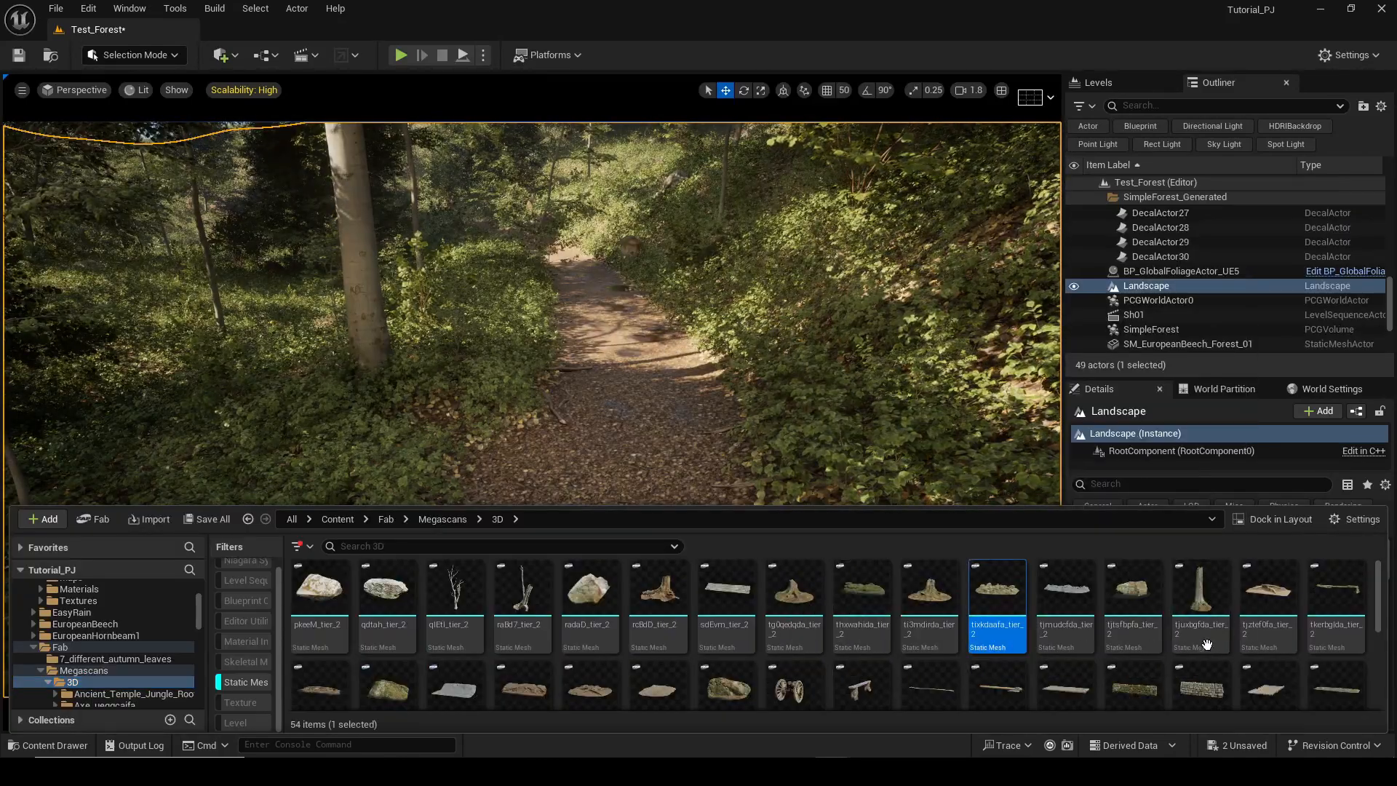
pyautogui.scroll(-2, 724, 655)
pyautogui.moveTo(658, 681); pyautogui.dragTo(622, 437)
pyautogui.press('r')
pyautogui.press('w')
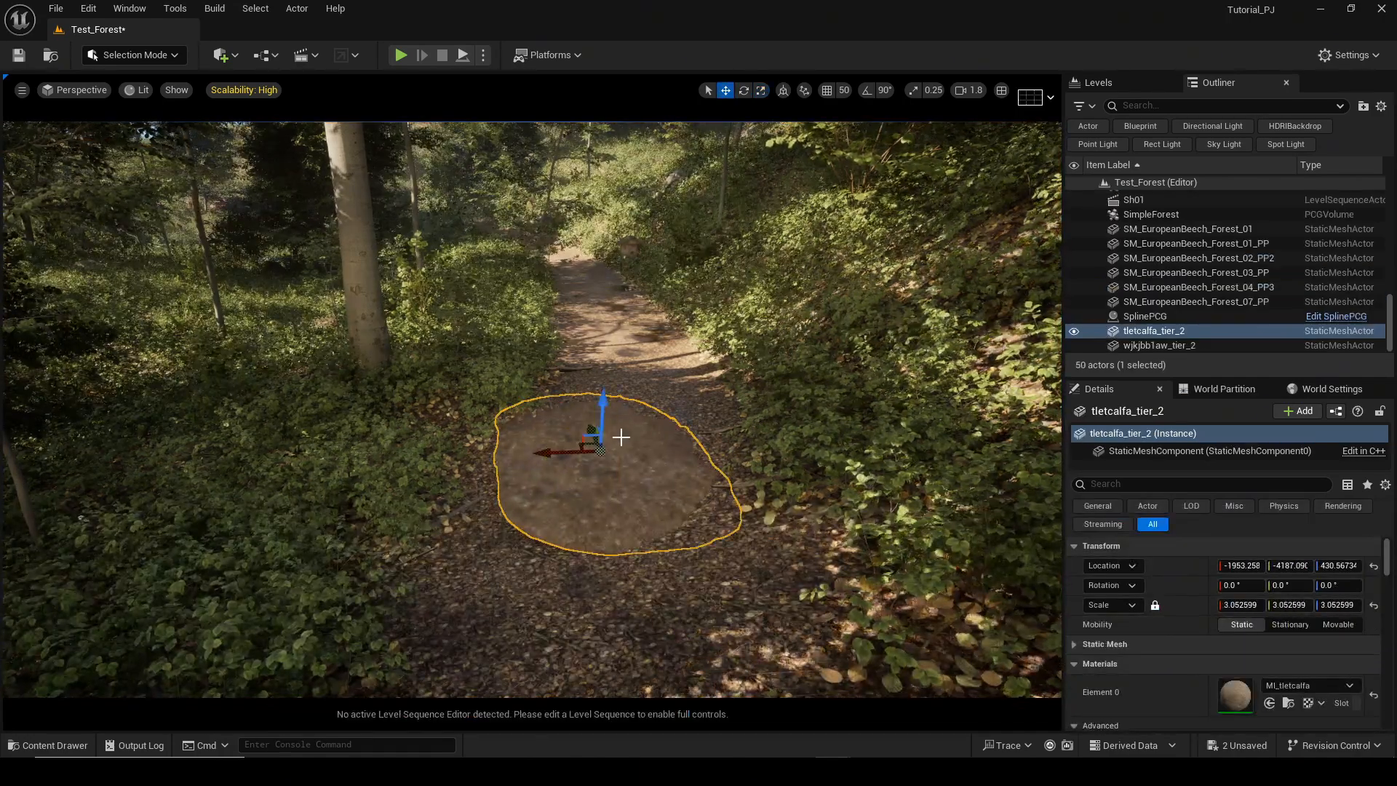
pyautogui.press('e')
pyautogui.moveTo(621, 437); pyautogui.dragTo(577, 474, button='right')
pyautogui.press('w')
# Drop another ground mesh onto the path, then move and rotate the patch into position.
pyautogui.hotkey('ctrl', 'space')
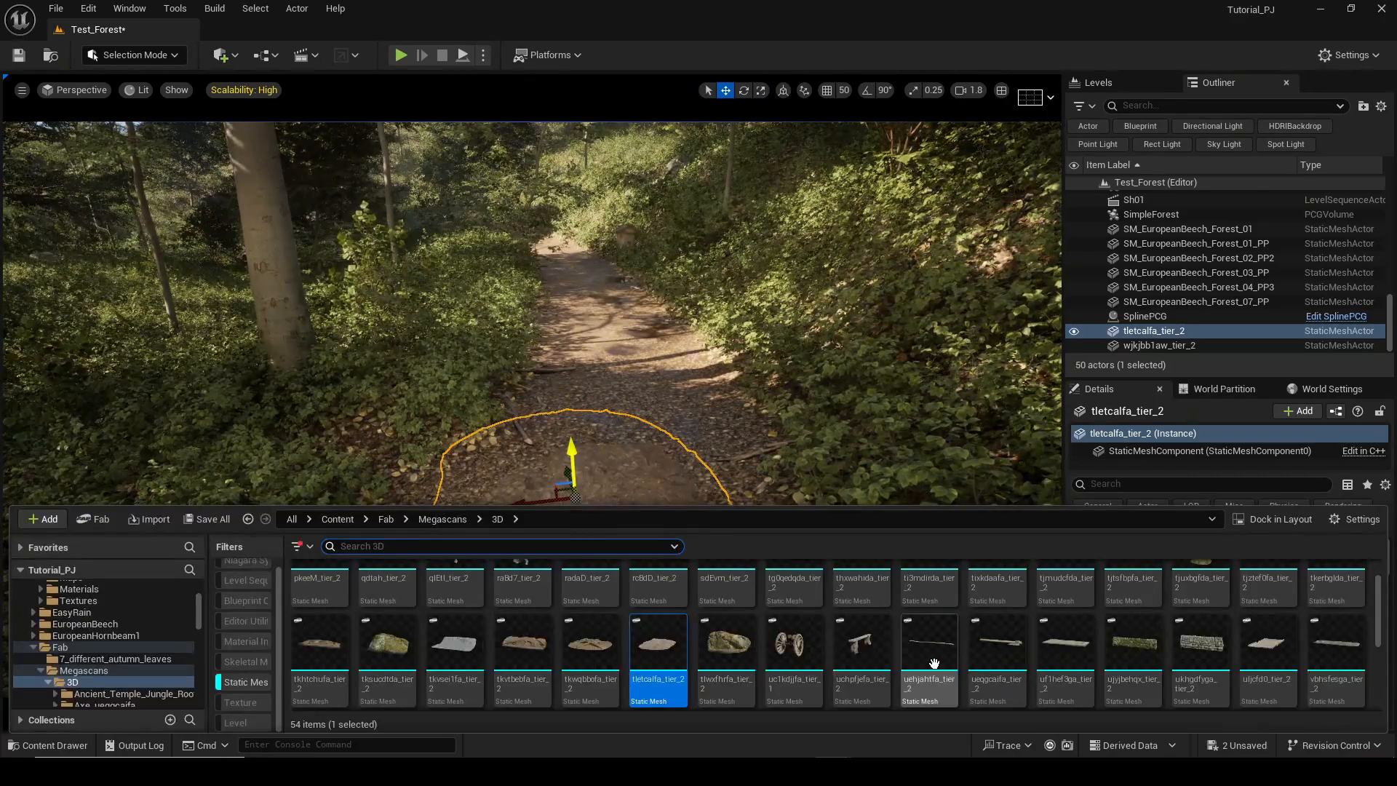
pyautogui.moveTo(935, 664); pyautogui.dragTo(670, 539)
pyautogui.hotkey('ctrl', 'space')
pyautogui.scroll(-2, 883, 670)
pyautogui.click(561, 379)
pyautogui.moveTo(557, 320); pyautogui.dragTo(581, 408)
pyautogui.press('e')
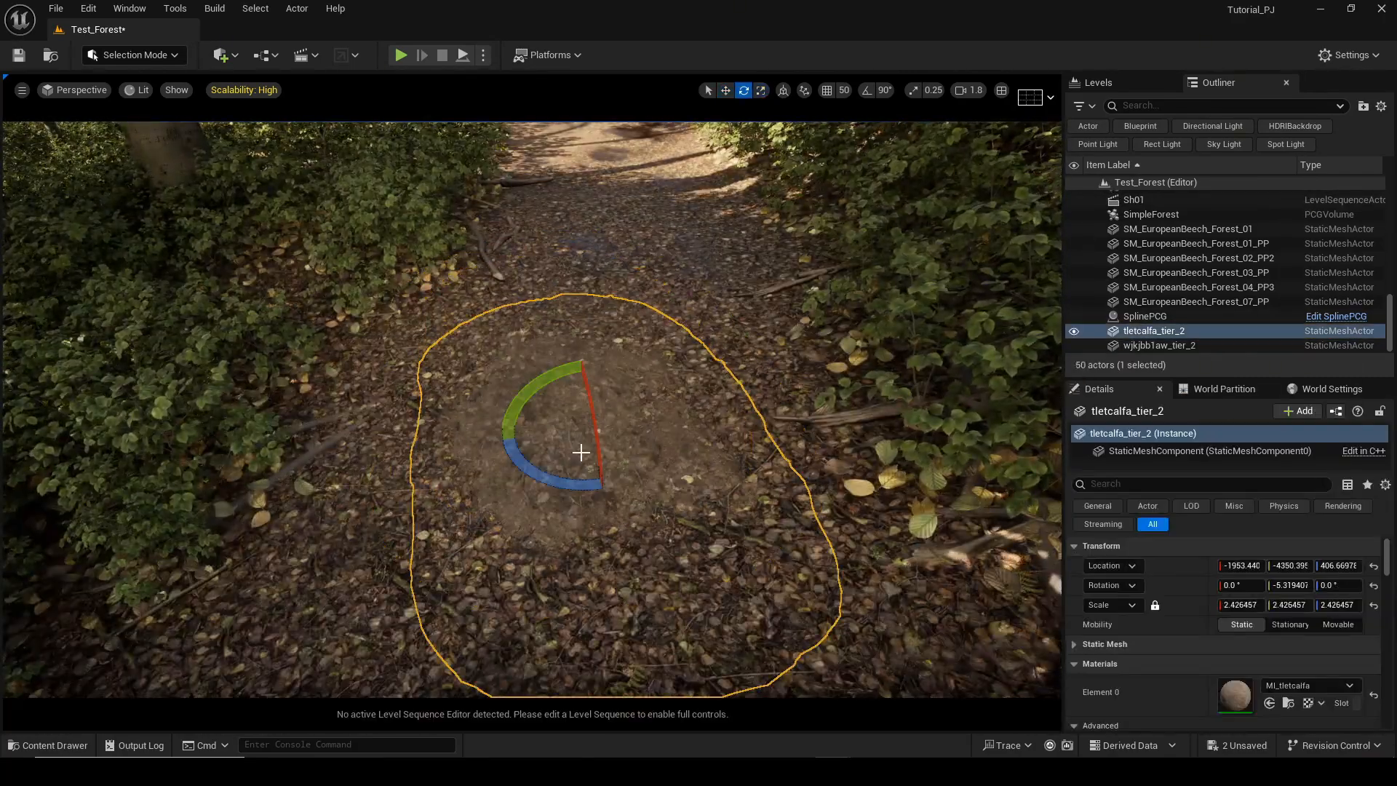
pyautogui.moveTo(564, 482); pyautogui.dragTo(581, 481)
pyautogui.press('w')
pyautogui.keyDown('alt'); pyautogui.moveTo(575, 421); pyautogui.dragTo(466, 419); pyautogui.keyUp('alt')
pyautogui.click(652, 443)
pyautogui.moveTo(652, 442); pyautogui.dragTo(721, 458, button='right')
pyautogui.moveTo(430, 433); pyautogui.dragTo(491, 412)
# Add stick and rock meshes from the 3D folder onto the ground patch.
pyautogui.hotkey('ctrl', 'space')
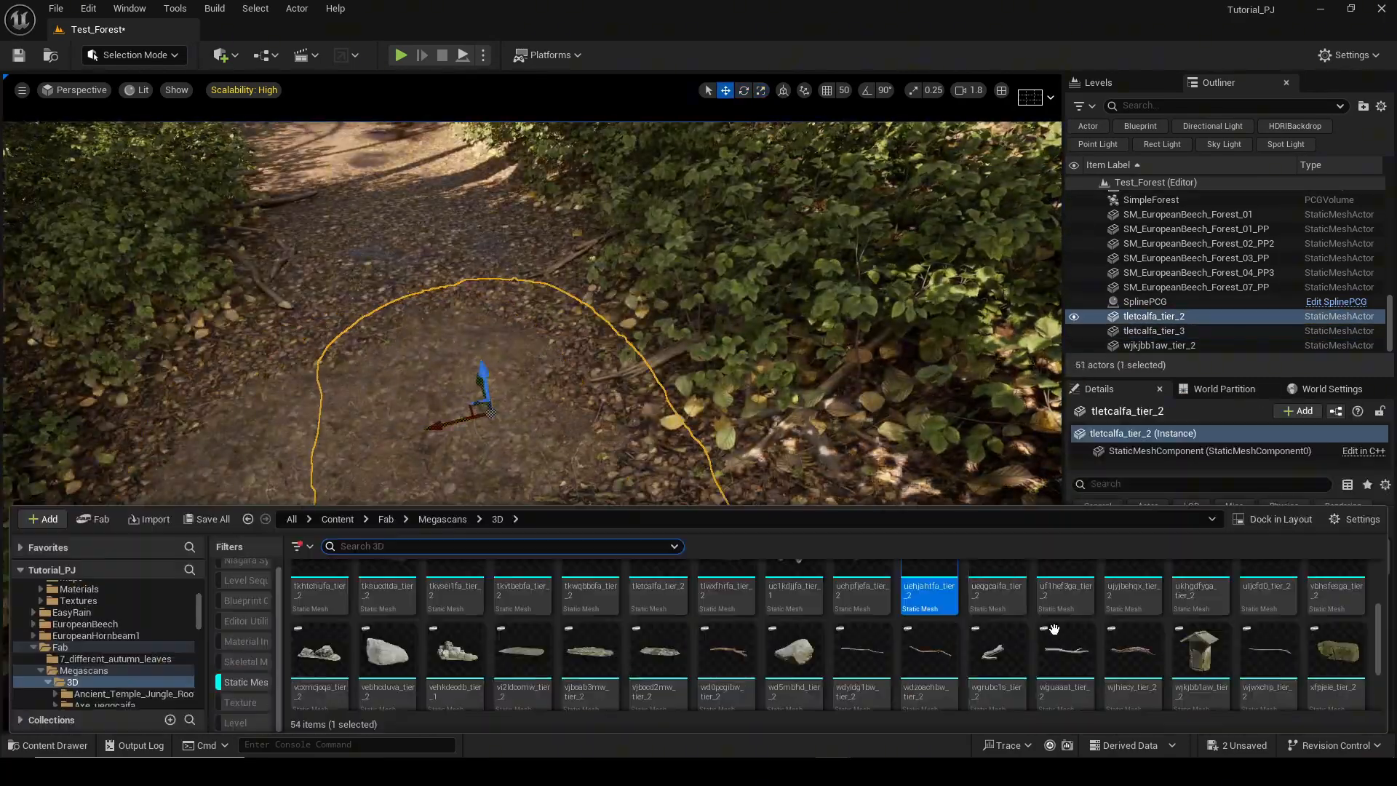
pyautogui.moveTo(1065, 648); pyautogui.dragTo(382, 446)
pyautogui.hotkey('ctrl', 'space')
pyautogui.moveTo(794, 651); pyautogui.dragTo(496, 400)
pyautogui.moveTo(553, 422); pyautogui.dragTo(473, 436, button='right')
pyautogui.click(618, 408)
pyautogui.hotkey('ctrl', 'space')
pyautogui.moveTo(1121, 603); pyautogui.dragTo(1124, 604)
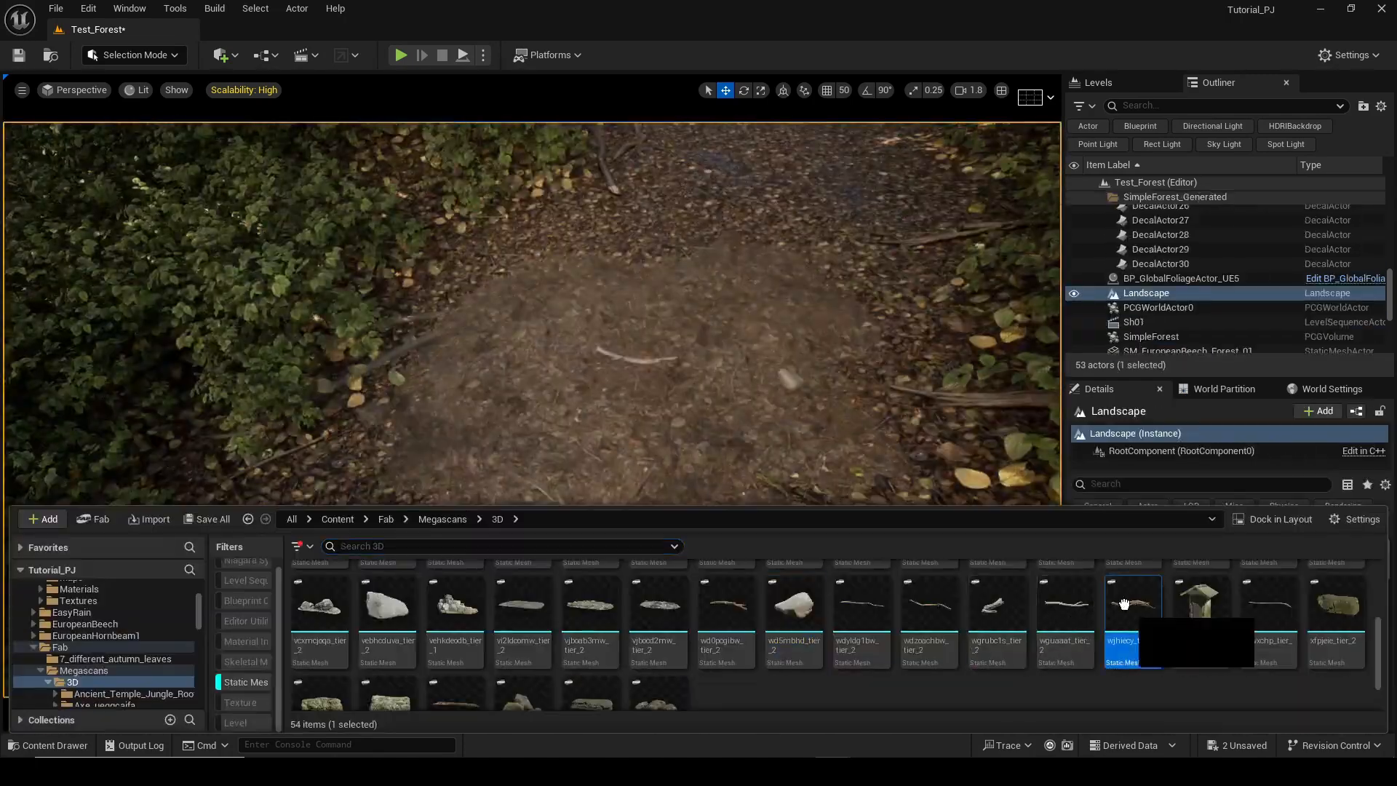
# Add two more debris meshes to the patch, then move and rotate them into place.
pyautogui.scroll(-2, 455, 655)
pyautogui.moveTo(455, 659); pyautogui.dragTo(555, 380)
pyautogui.press('e')
pyautogui.moveTo(547, 439); pyautogui.dragTo(618, 430)
pyautogui.hotkey('ctrl', 'space')
pyautogui.moveTo(648, 670); pyautogui.dragTo(551, 353)
pyautogui.press('q')
pyautogui.press('w')
pyautogui.moveTo(499, 379); pyautogui.dragTo(768, 397)
pyautogui.moveTo(823, 355); pyautogui.dragTo(856, 312)
pyautogui.click(689, 405)
pyautogui.click(661, 362)
pyautogui.press('e')
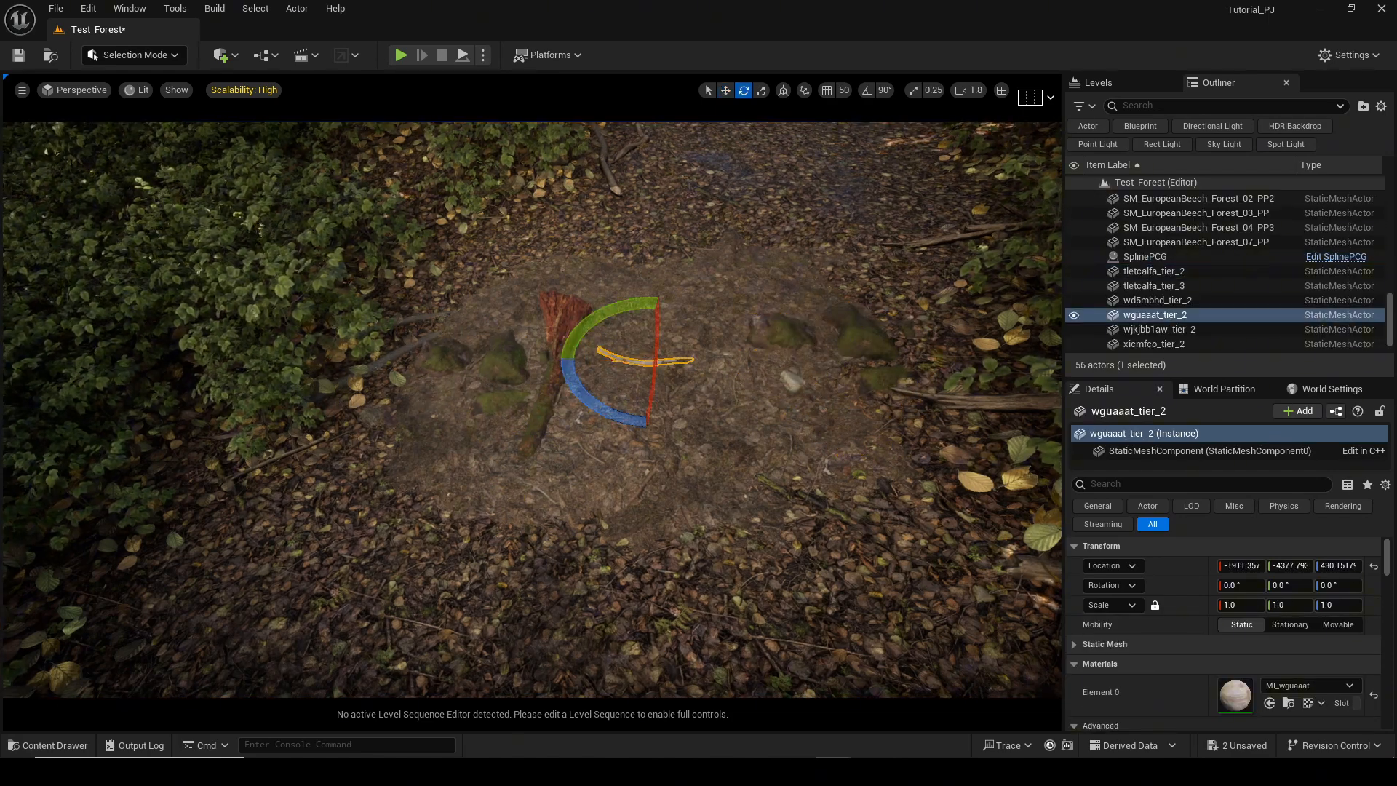
pyautogui.moveTo(655, 385); pyautogui.dragTo(681, 401, button='right')
pyautogui.click(666, 397)
pyautogui.click(645, 396)
pyautogui.click(720, 378)
pyautogui.keyDown('ctrl'); pyautogui.click(762, 366); pyautogui.keyUp('ctrl')
pyautogui.keyDown('ctrl'); pyautogui.click(807, 325); pyautogui.keyUp('ctrl')
pyautogui.keyDown('ctrl'); pyautogui.click(754, 386); pyautogui.keyUp('ctrl')
pyautogui.hotkey('ctrl', 'z')
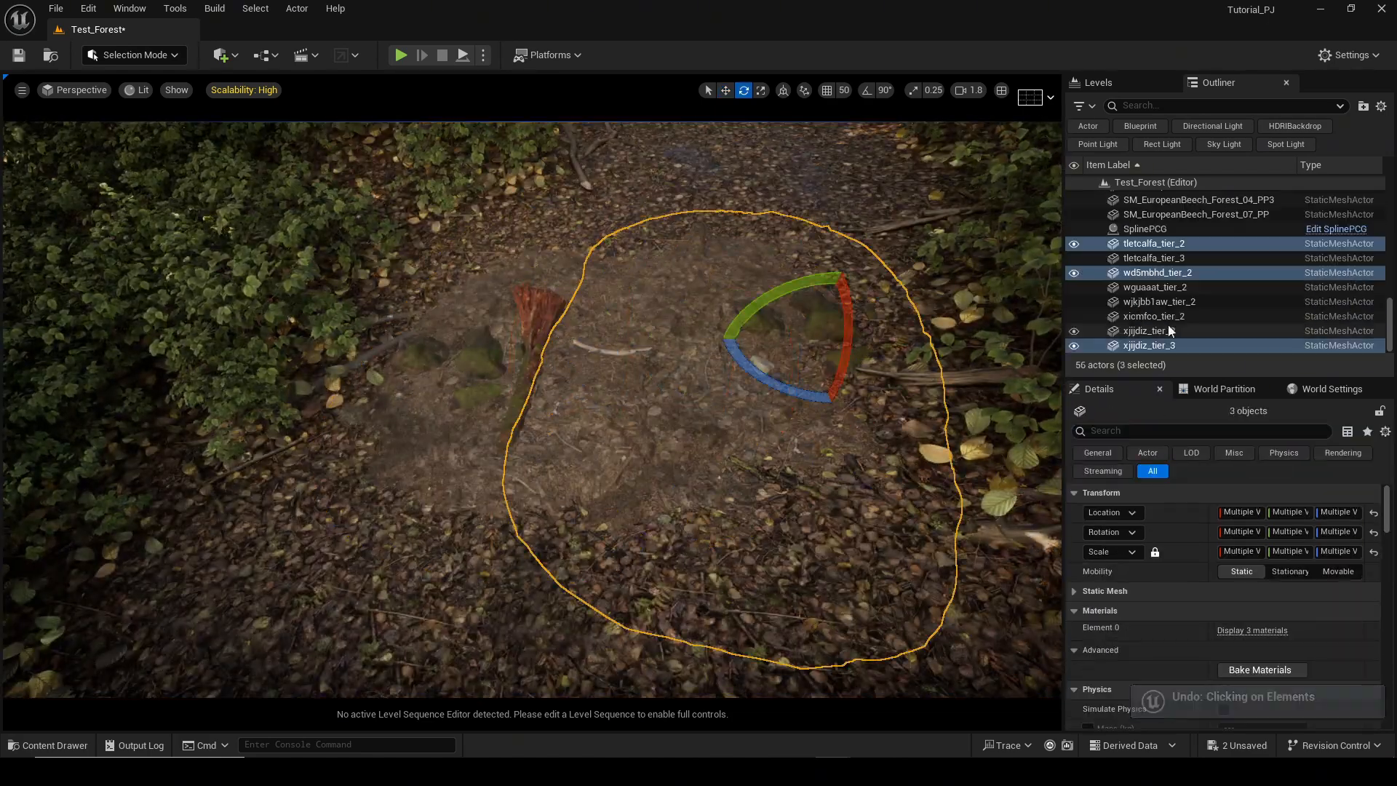
# Nudge a debris mesh into a slightly different position on the ground patch.
pyautogui.keyDown('shift'); pyautogui.click(1156, 244); pyautogui.keyUp('shift')
pyautogui.press('w')
pyautogui.moveTo(582, 393); pyautogui.dragTo(539, 407, button='right')
pyautogui.moveTo(477, 347); pyautogui.dragTo(479, 336)
pyautogui.hotkey('ctrl', 'z')
pyautogui.moveTo(514, 351); pyautogui.dragTo(568, 393, button='right')
# Create a level instance from the eight selected meshes with Center pivot, saved as Assembly_Test in Maps/Assets_PCG.
pyautogui.rightClick(588, 437)
pyautogui.moveTo(680, 665)
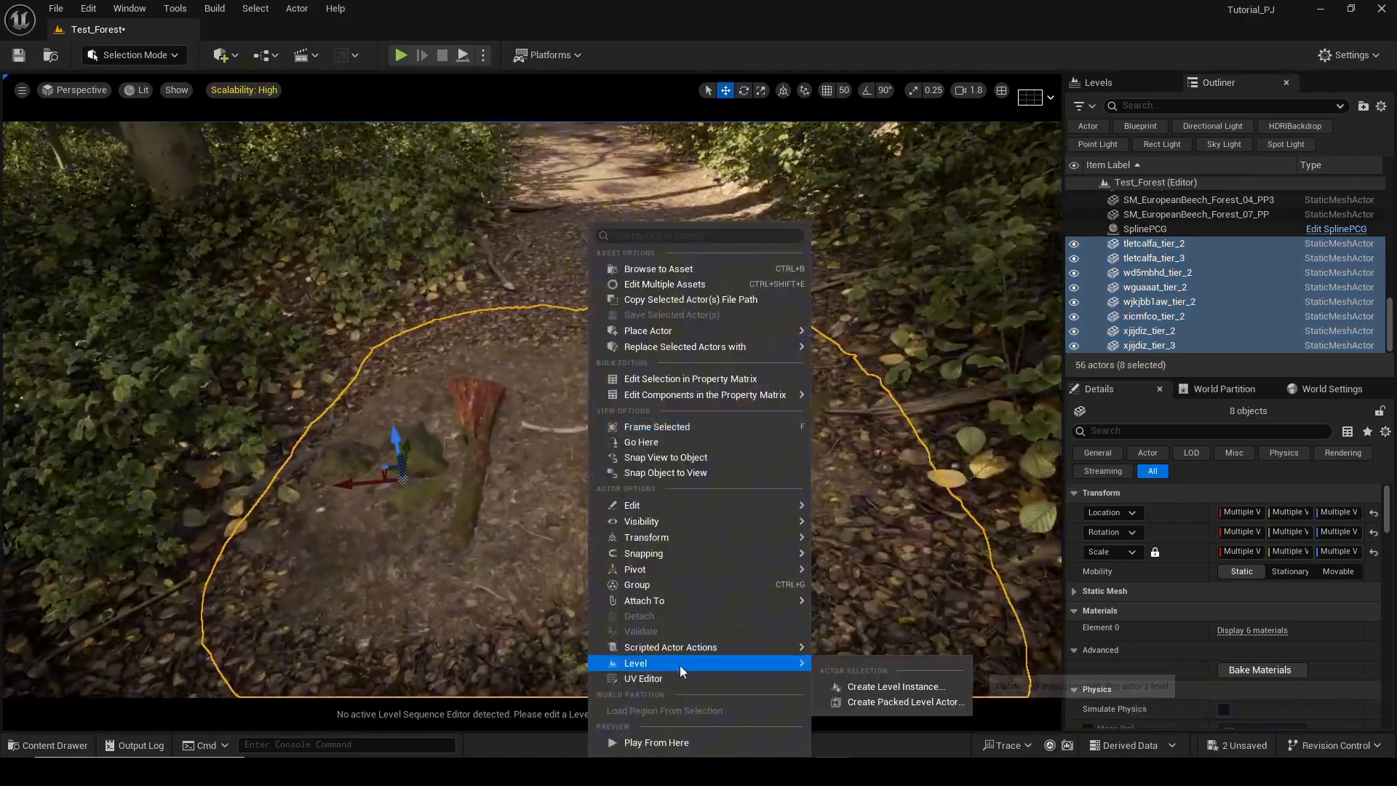
pyautogui.click(853, 687)
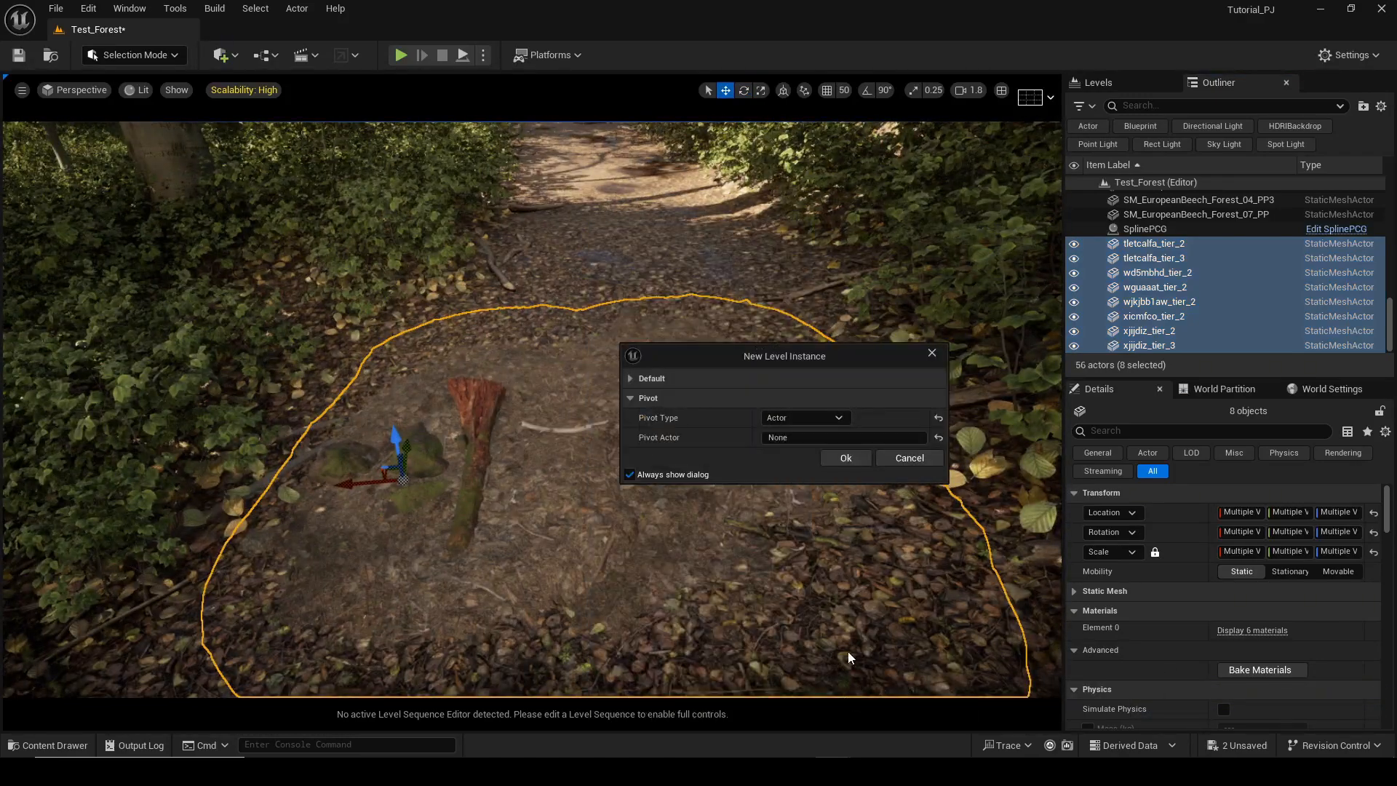
pyautogui.click(802, 418)
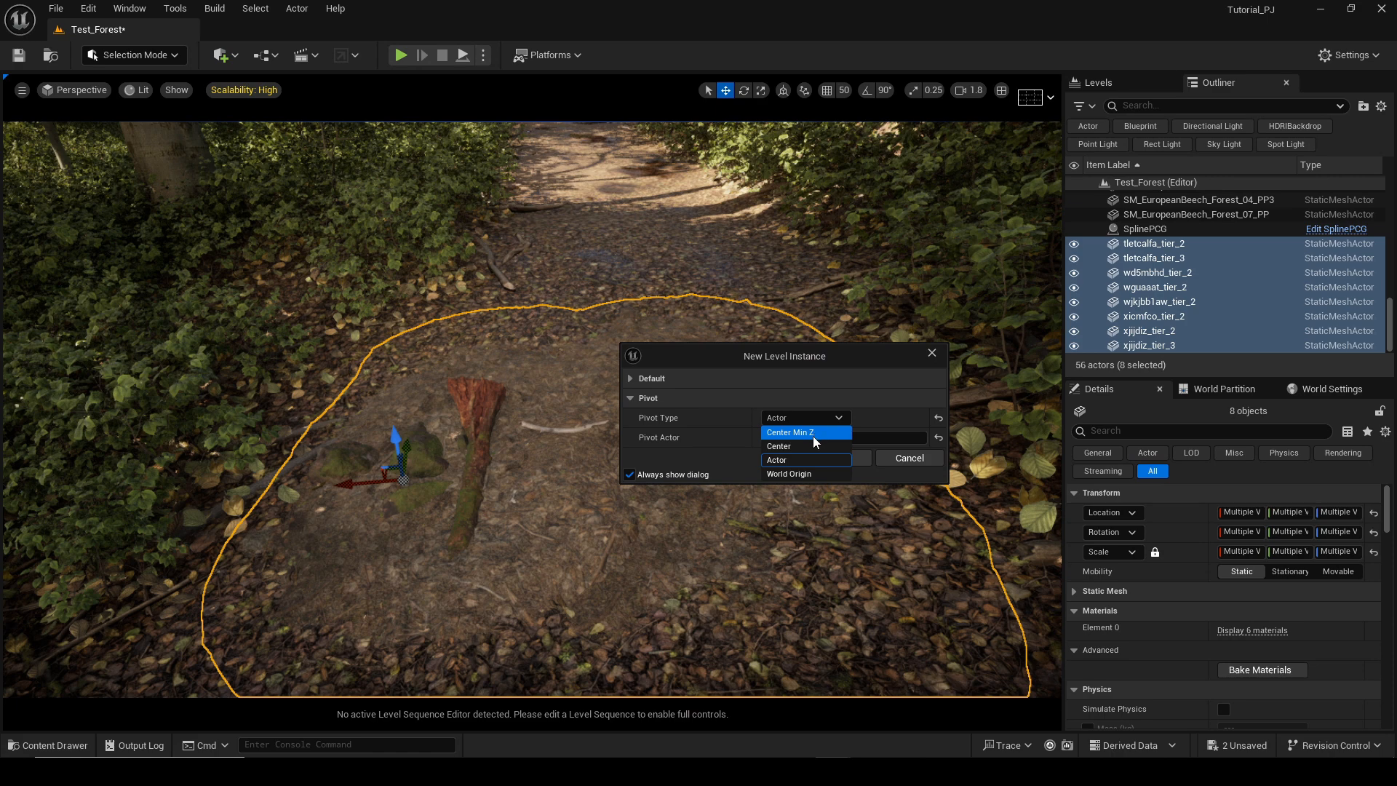
pyautogui.click(814, 434)
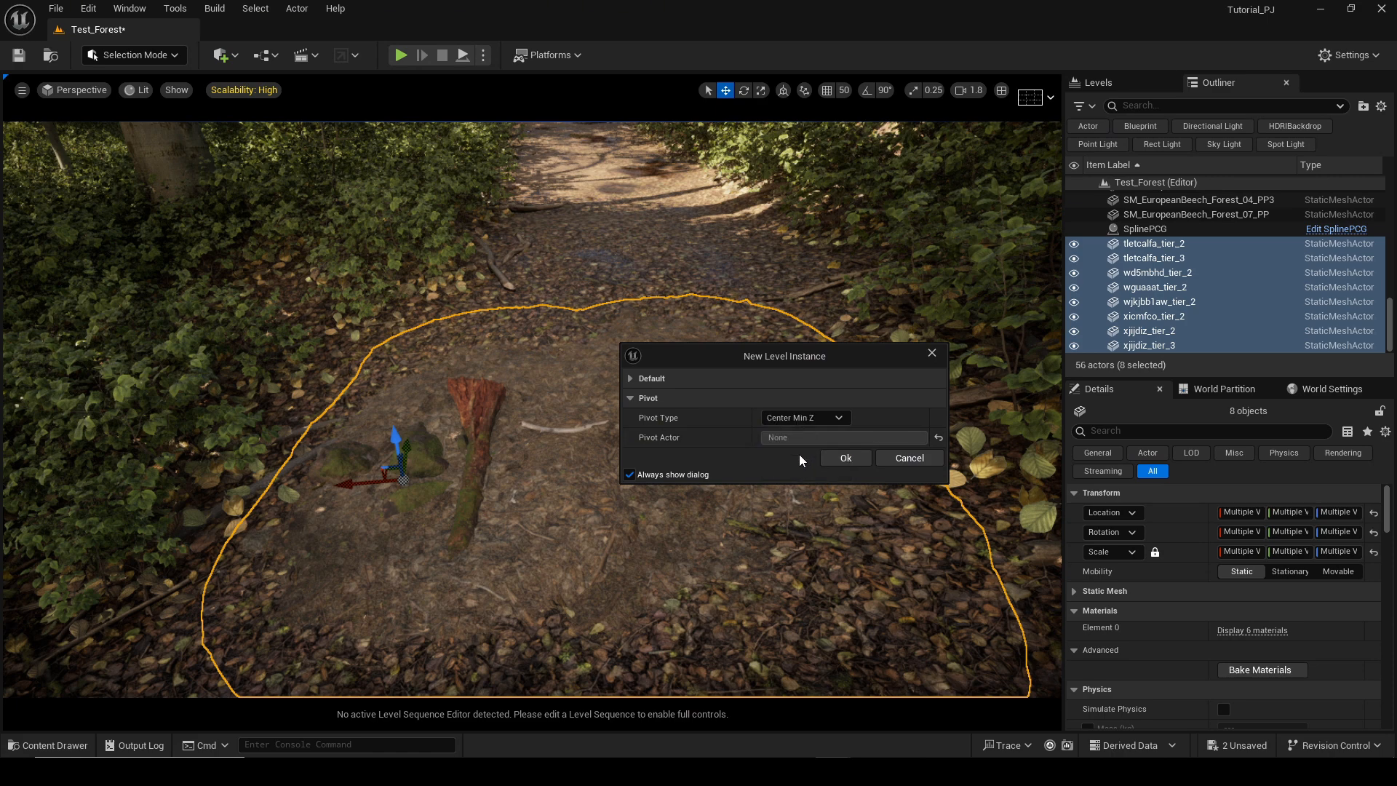
pyautogui.click(808, 421)
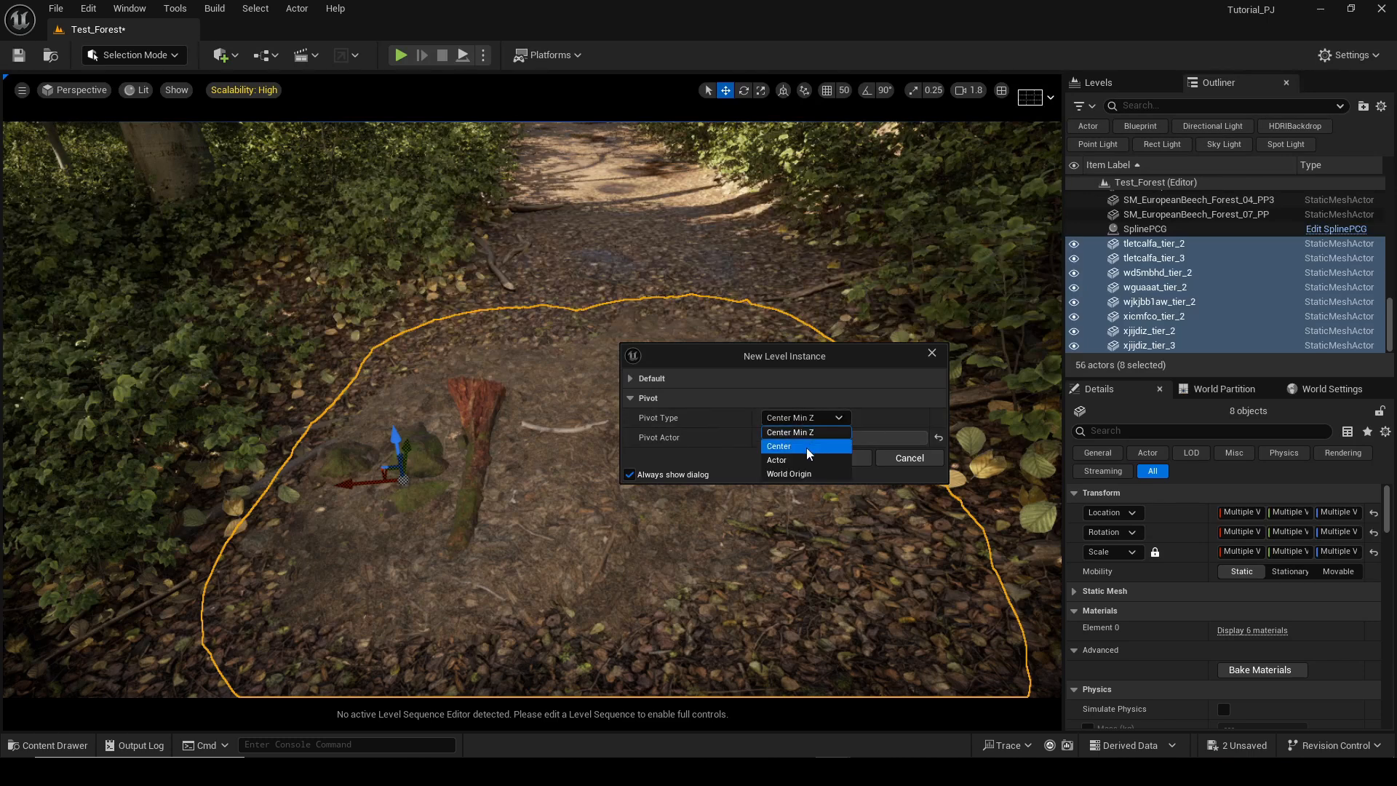
pyautogui.click(807, 448)
pyautogui.click(851, 459)
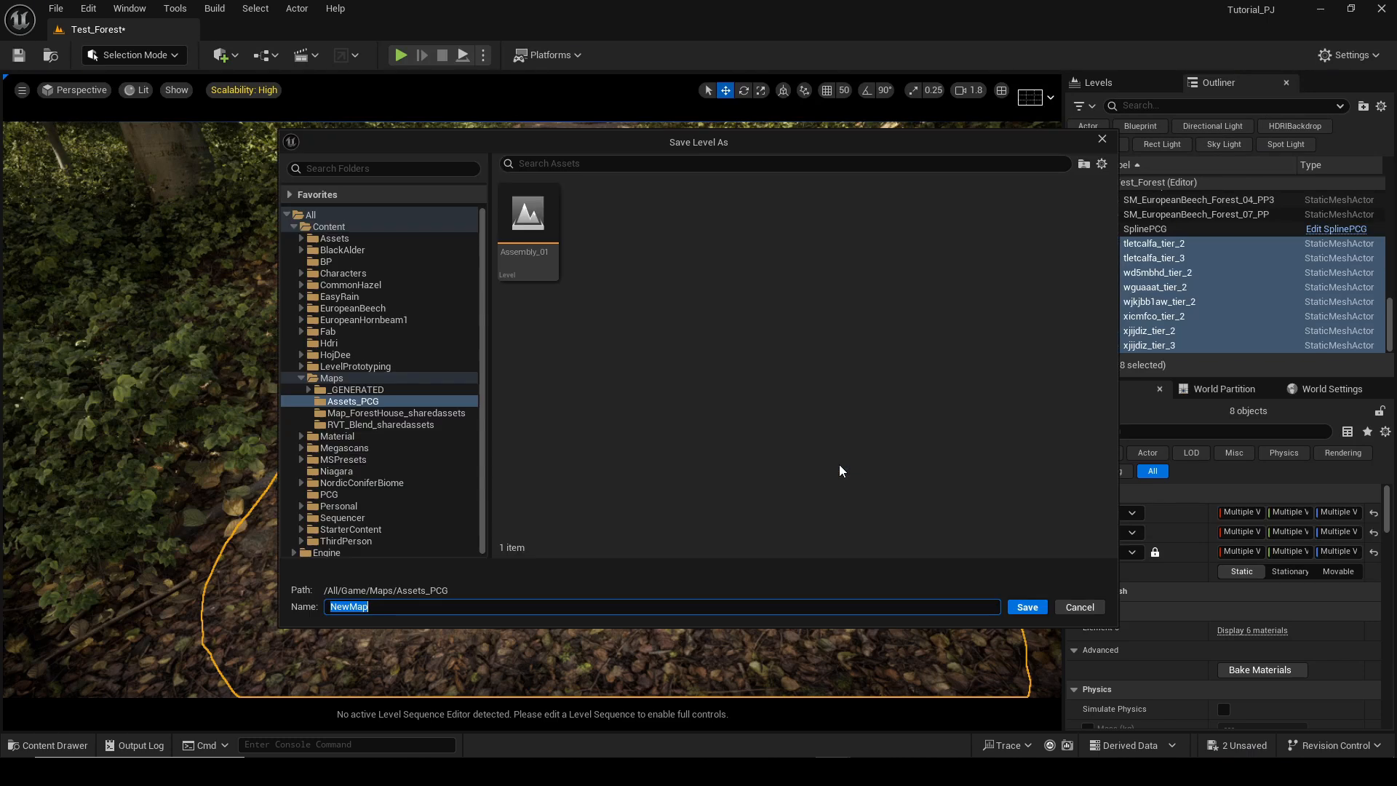
pyautogui.click(540, 254)
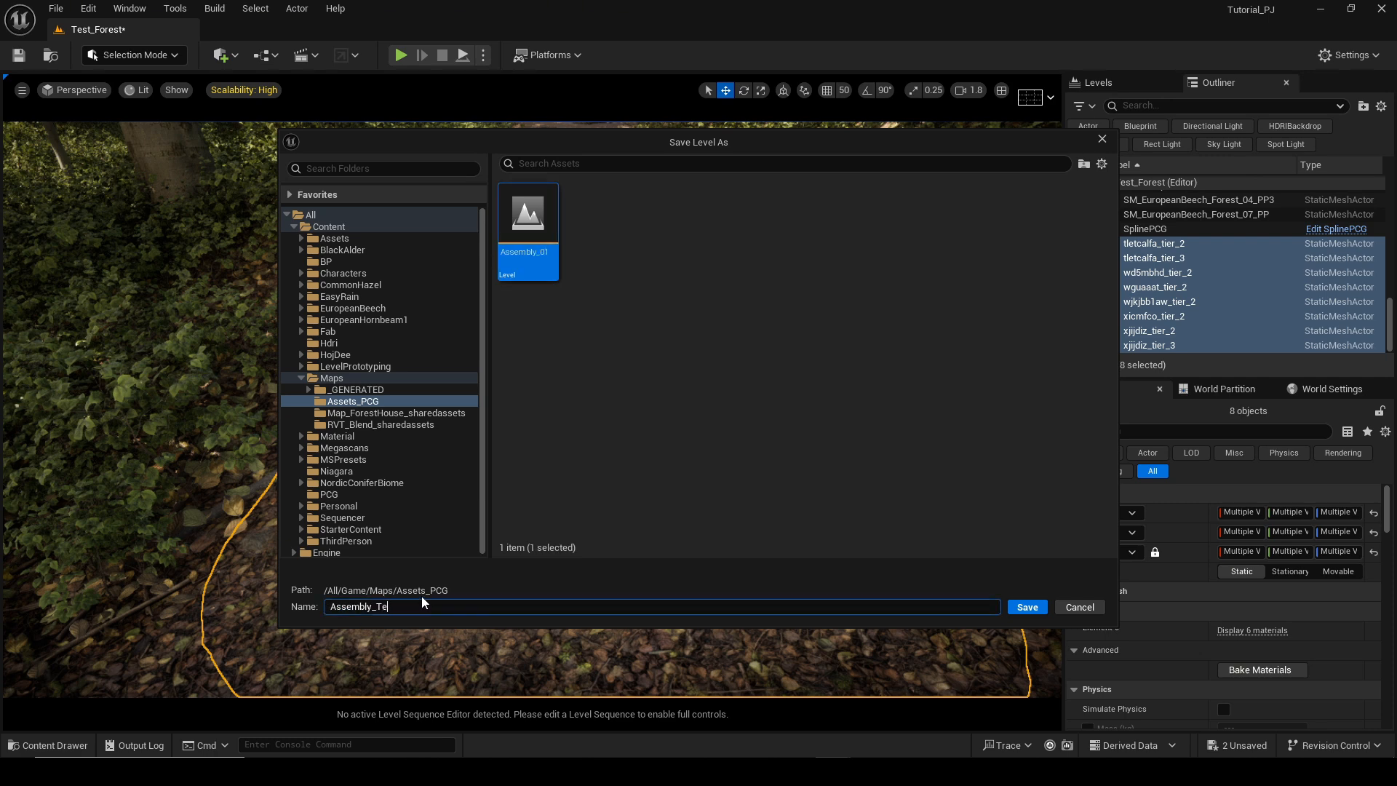
pyautogui.click(1029, 610)
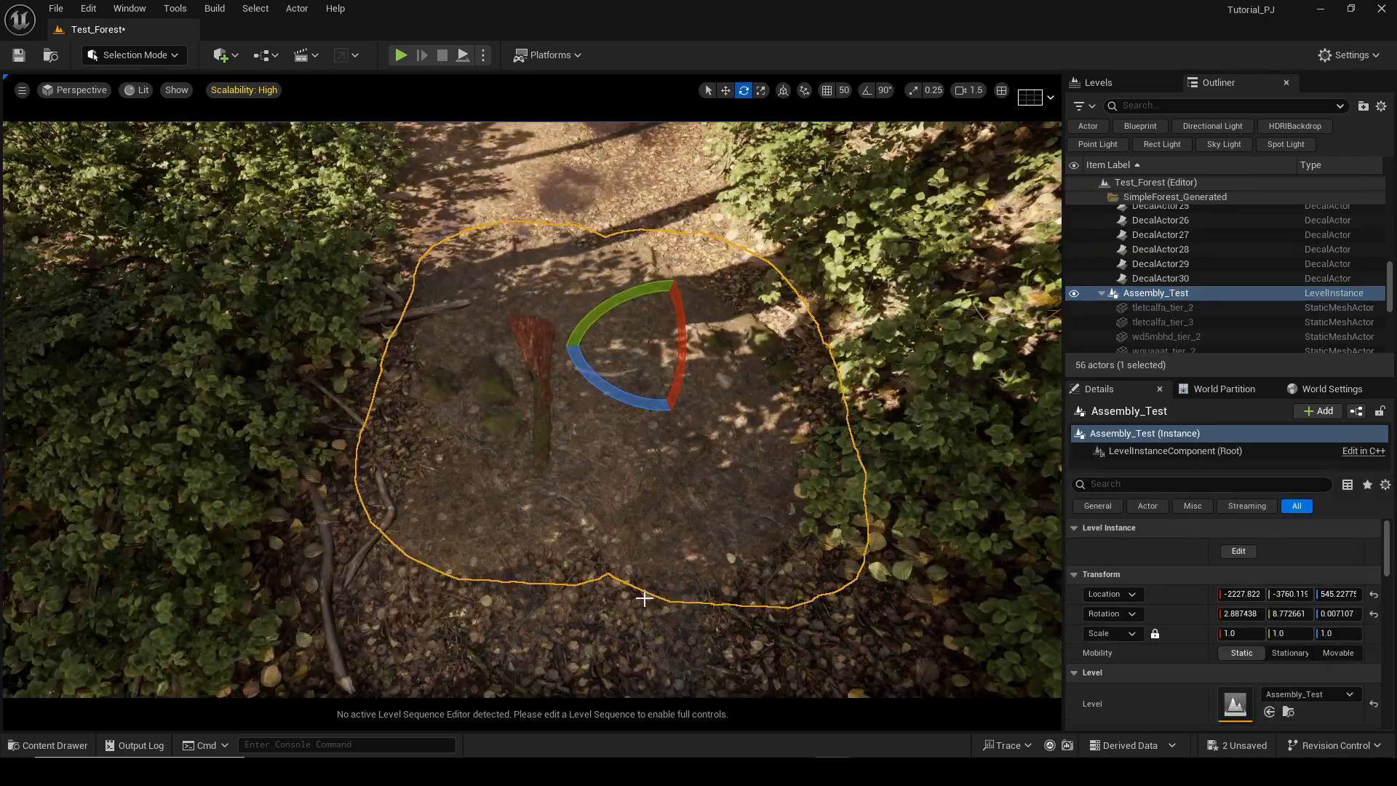
# Create a PCG data asset from the Assembly_Test level, saved as Assembly_Test_PCG in the same folder.
pyautogui.click(633, 609)
pyautogui.moveTo(633, 608); pyautogui.dragTo(623, 583, button='right')
pyautogui.click(622, 422)
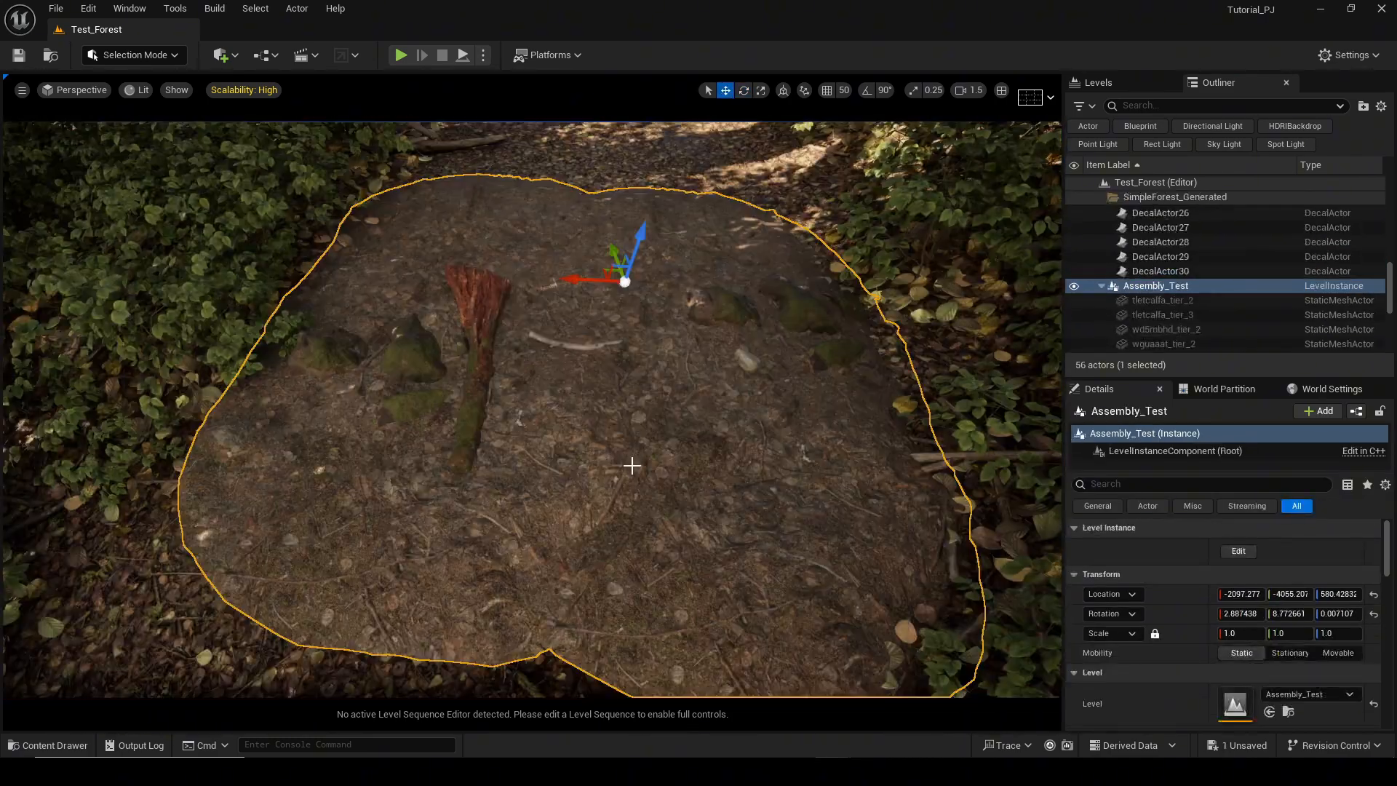
pyautogui.hotkey('ctrl', 'space')
pyautogui.click(458, 618)
pyautogui.rightClick(466, 626)
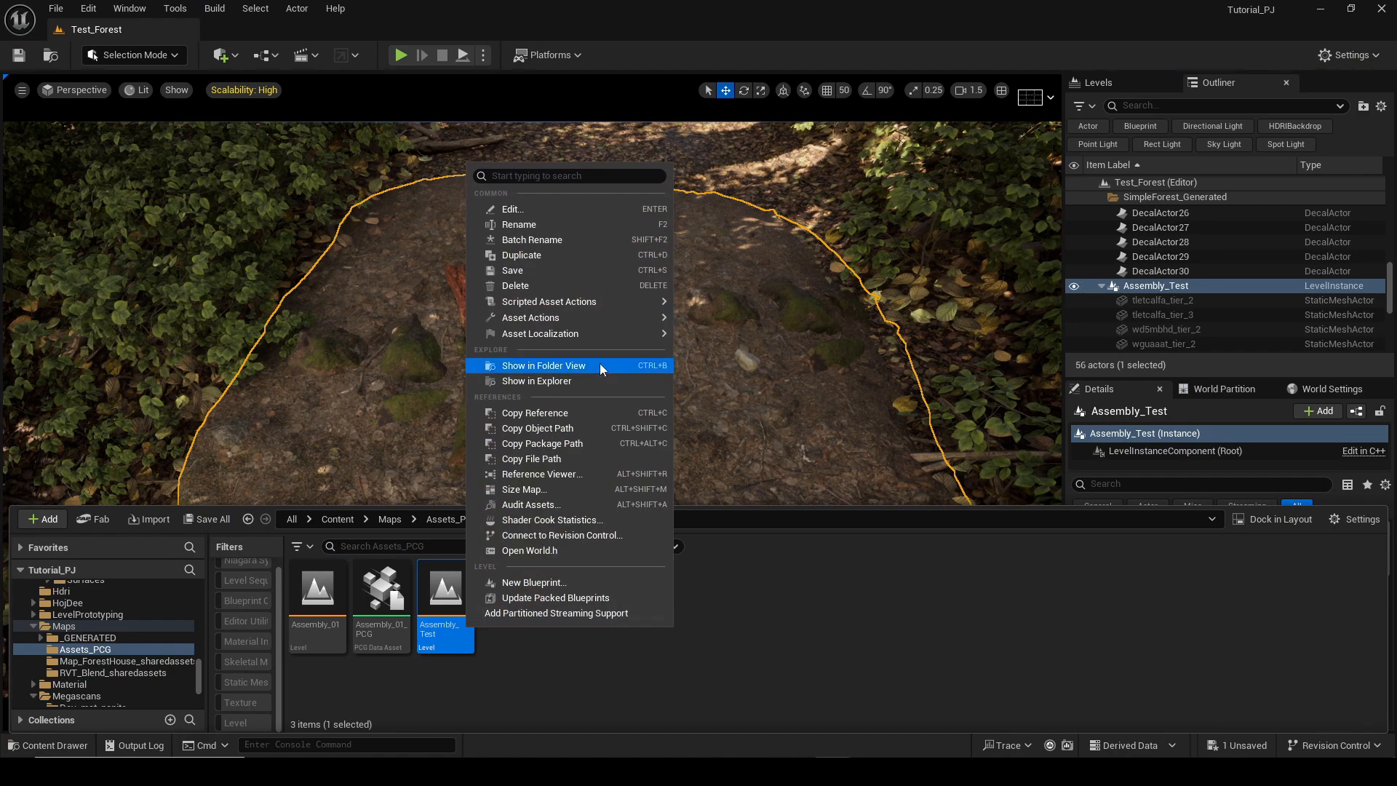
pyautogui.moveTo(632, 317)
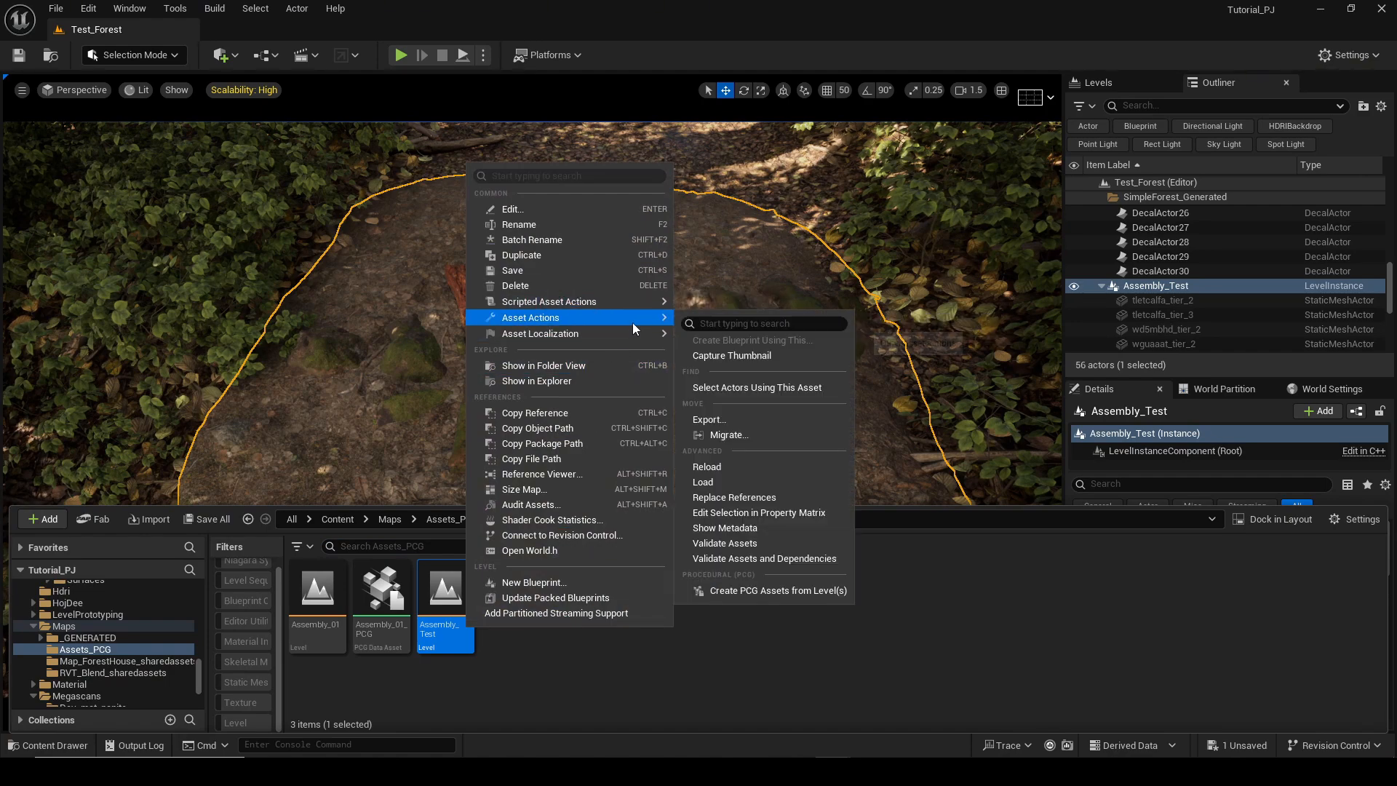
pyautogui.click(781, 589)
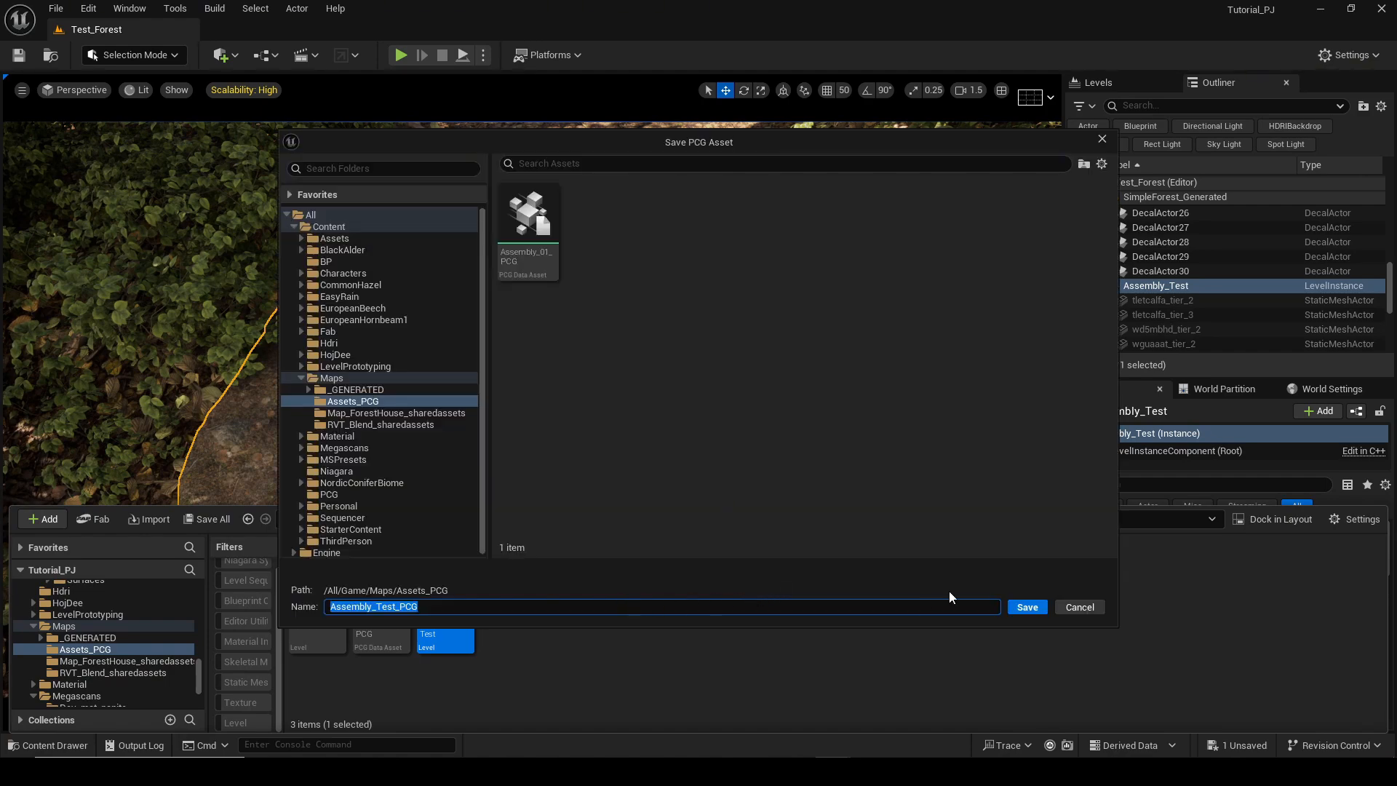
pyautogui.click(1027, 607)
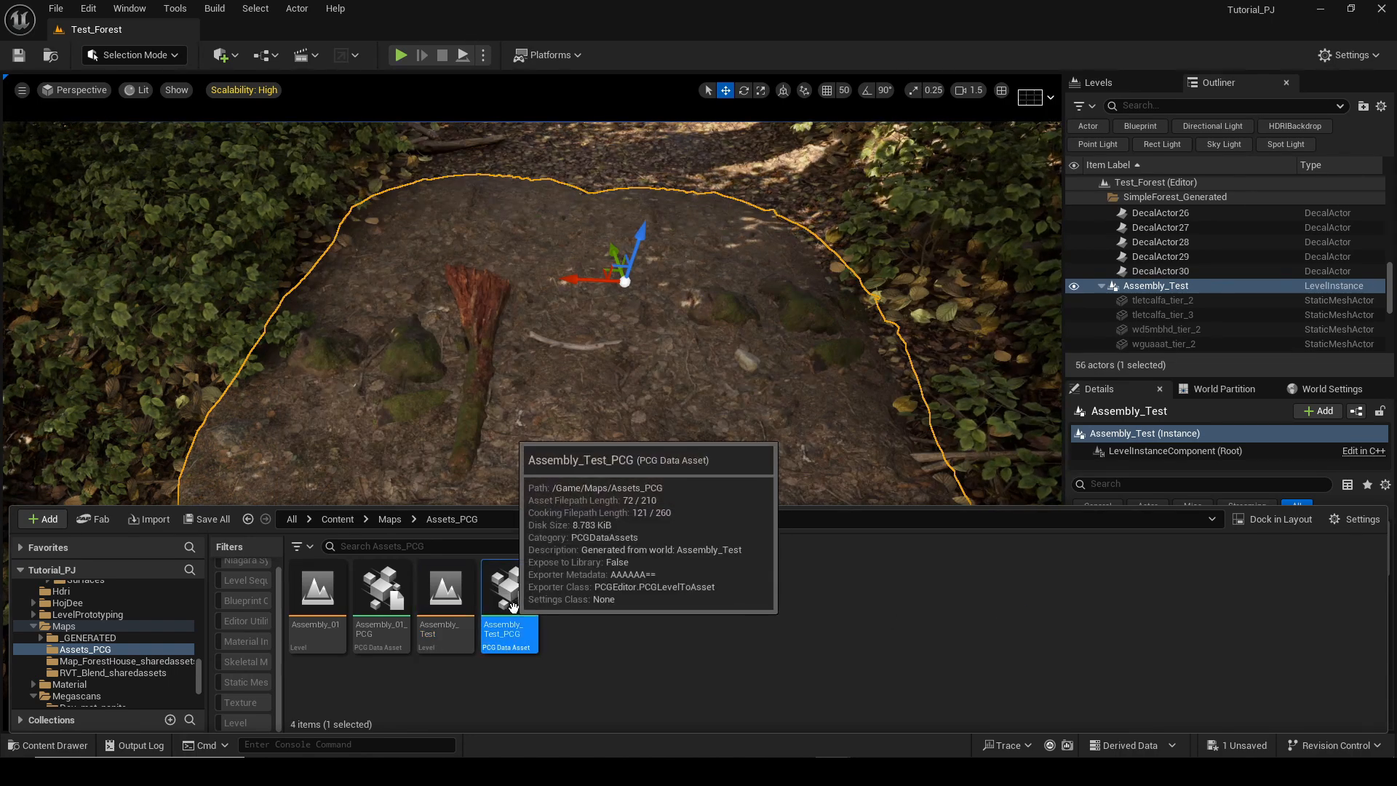
# Select the SimpleForest PCG volume and open its PCG graph for editing.
pyautogui.moveTo(664, 454); pyautogui.dragTo(668, 375, button='right')
pyautogui.rightClick(805, 265)
pyautogui.click(728, 298)
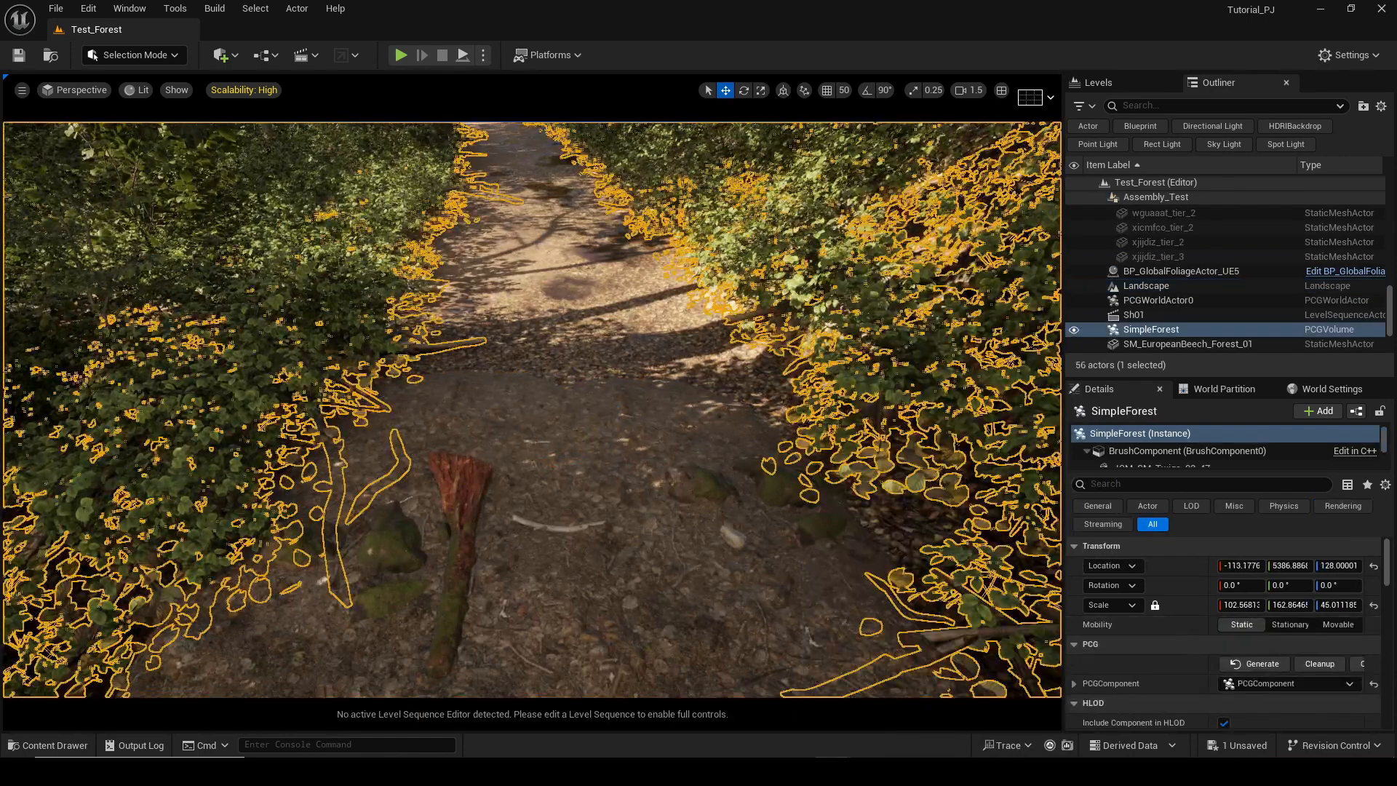
pyautogui.rightClick(776, 214)
pyautogui.click(801, 269)
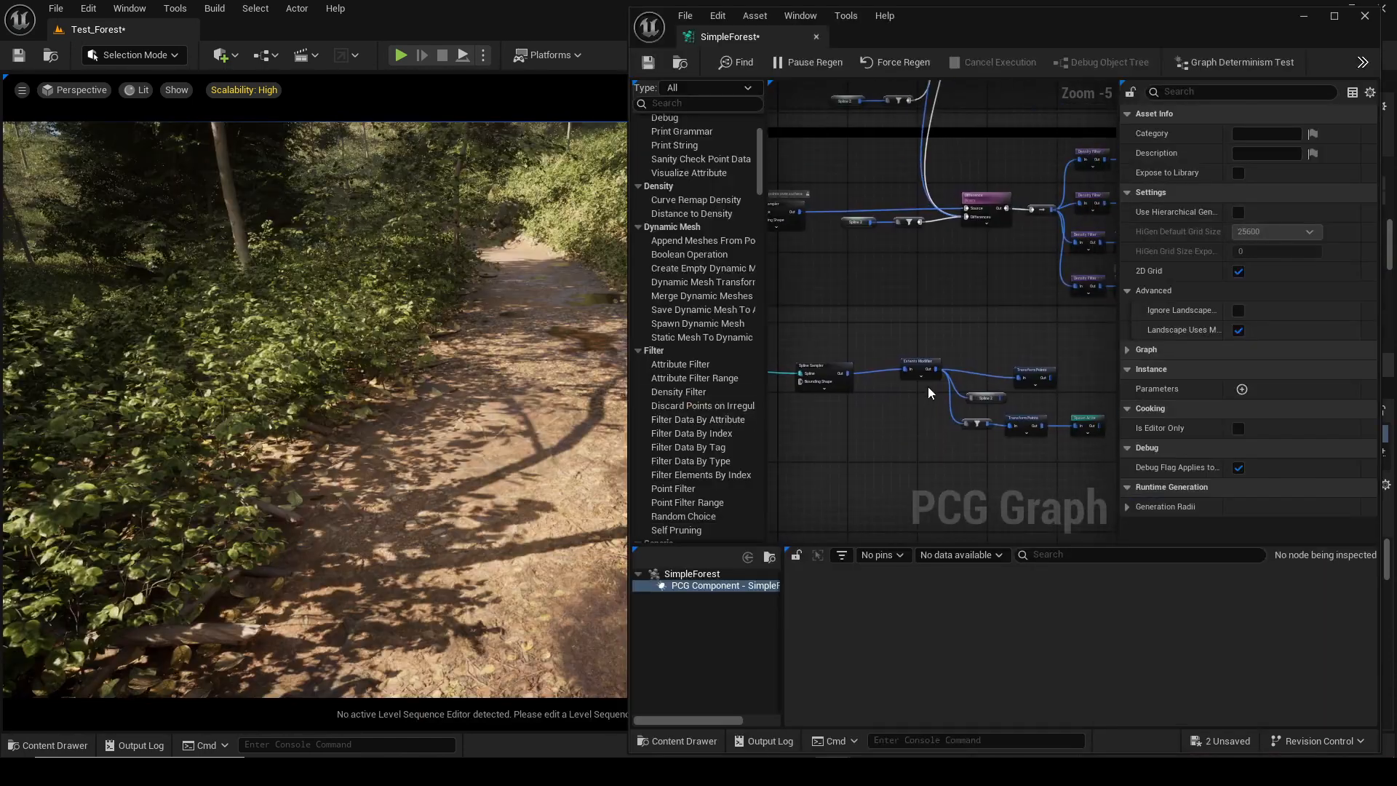
# Add a Load PCG Data Asset node below the existing branches and assign Assembly_01_PCG as its asset.
pyautogui.scroll(2, 928, 393)
pyautogui.moveTo(973, 325); pyautogui.dragTo(888, 358, button='right')
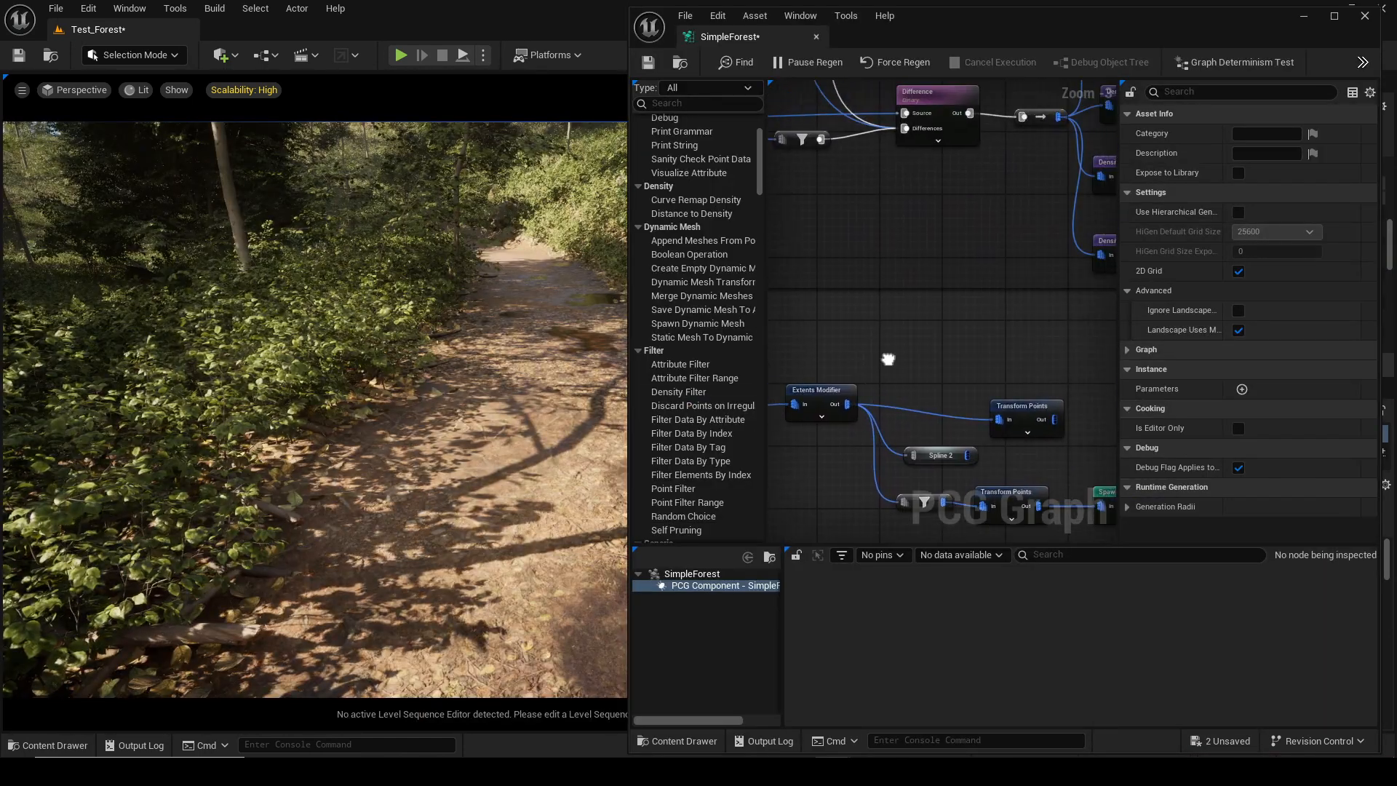
pyautogui.moveTo(849, 405); pyautogui.dragTo(867, 384)
pyautogui.moveTo(911, 344); pyautogui.dragTo(912, 344)
pyautogui.click(911, 317)
pyautogui.rightClick(914, 317)
pyautogui.write('load')
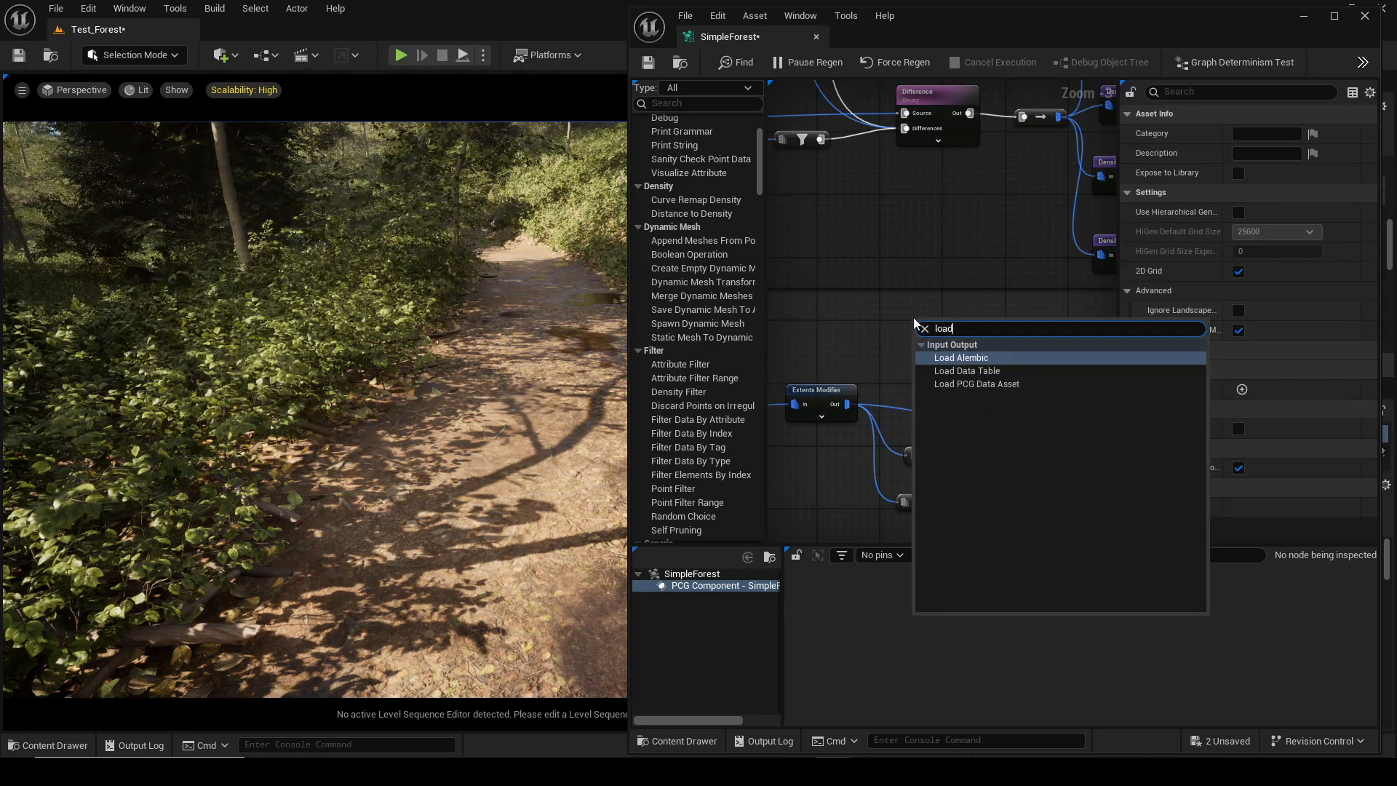
pyautogui.press('Down')
pyautogui.press('Down')
pyautogui.press('Return')
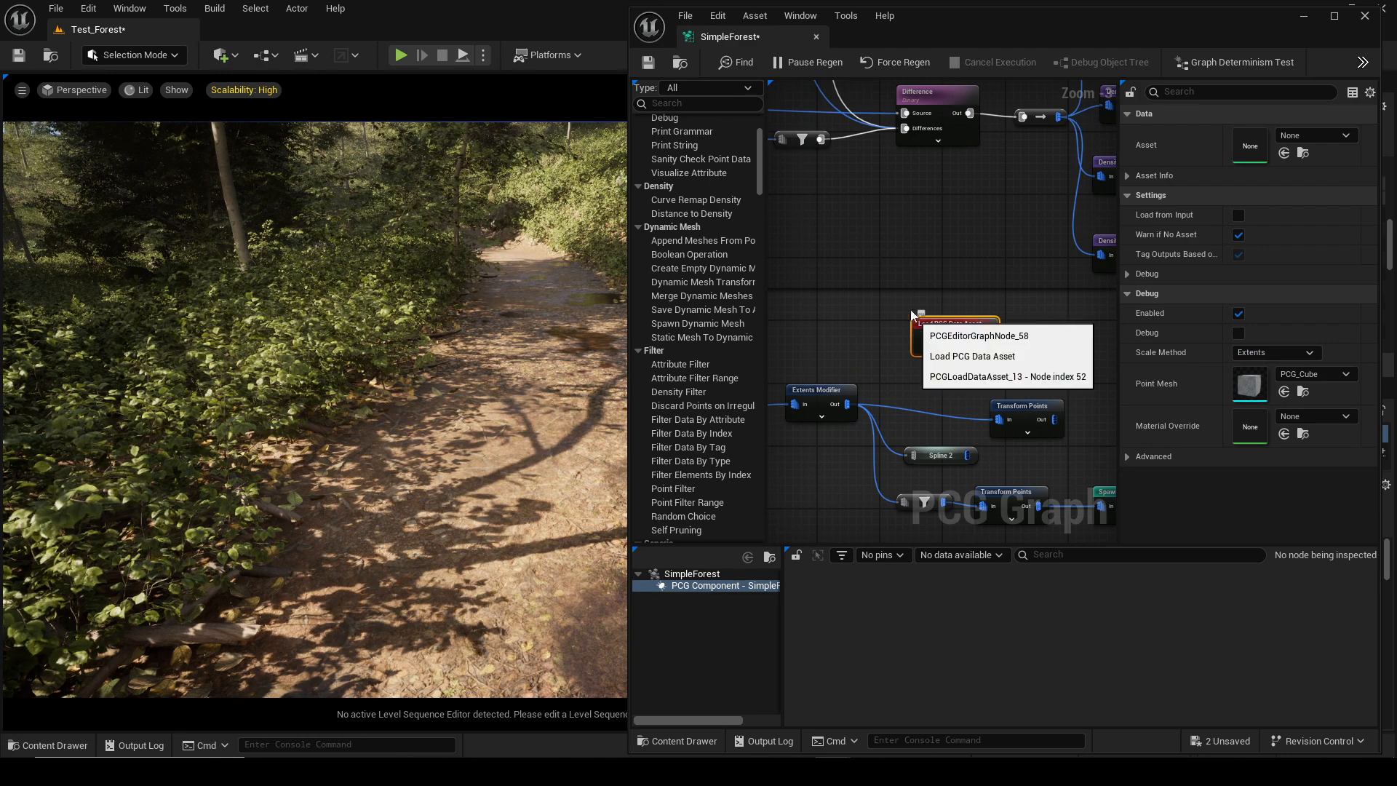
pyautogui.hotkey('ctrl', 'space')
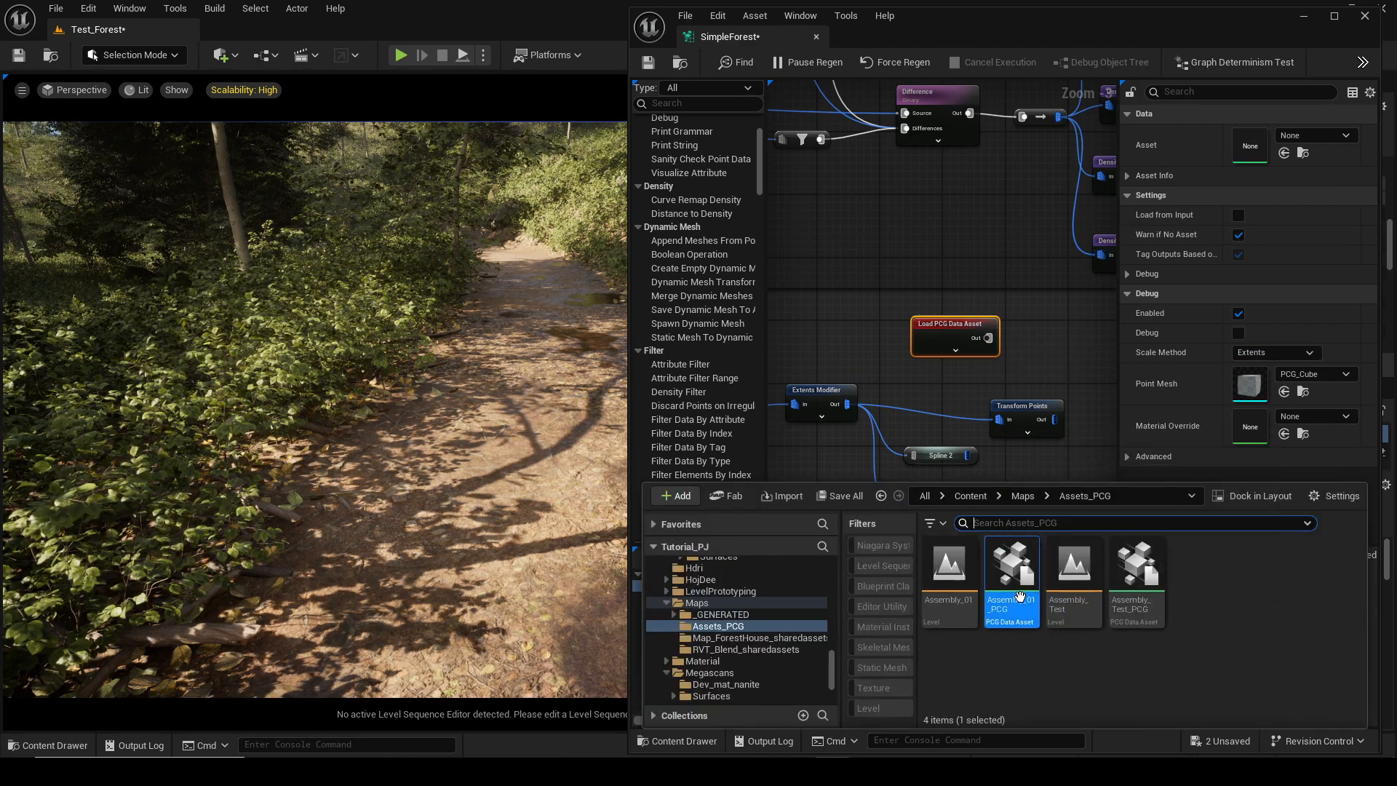
pyautogui.moveTo(1020, 597); pyautogui.dragTo(1251, 146)
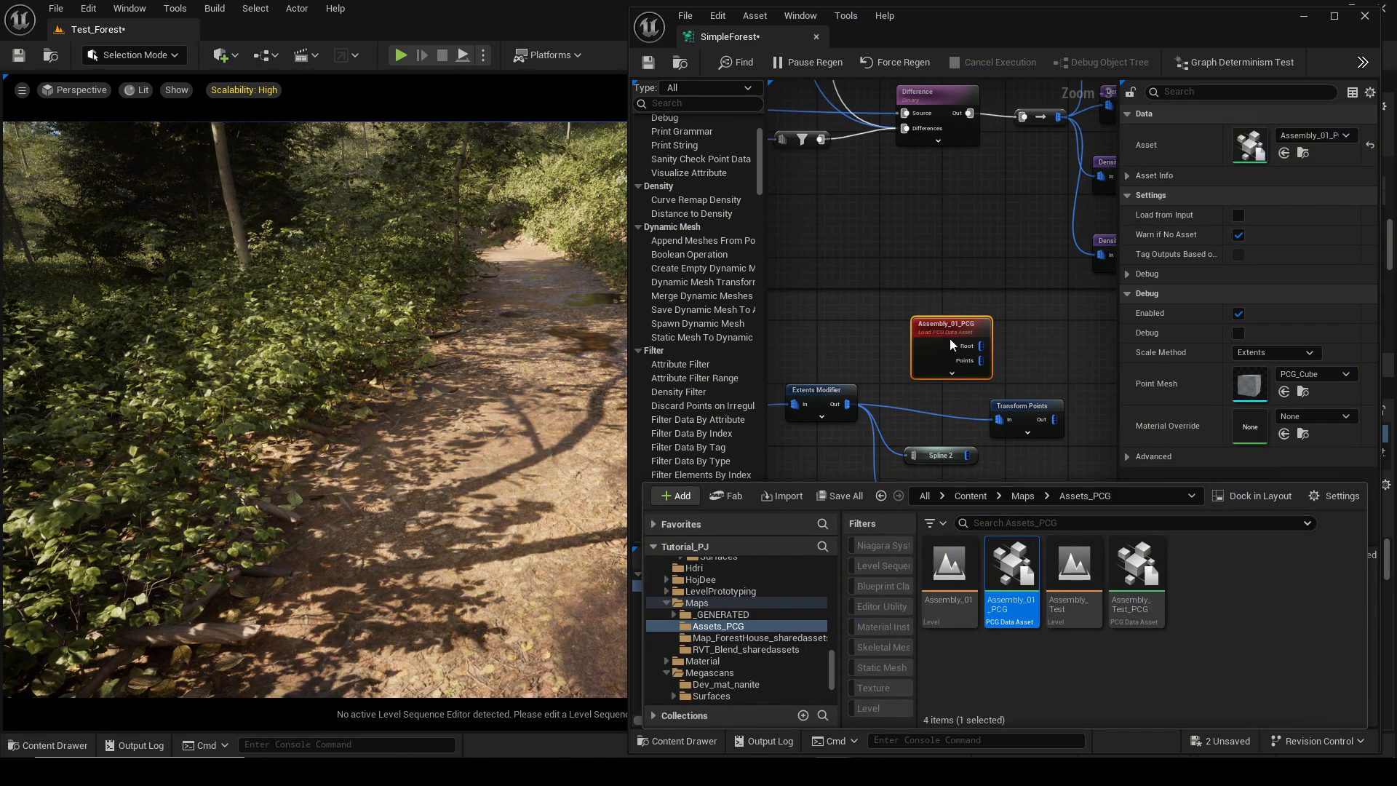
# Add a Copy Points node taking the loaded points as source and the Extents Modifier output as target.
pyautogui.moveTo(950, 338); pyautogui.dragTo(1017, 337)
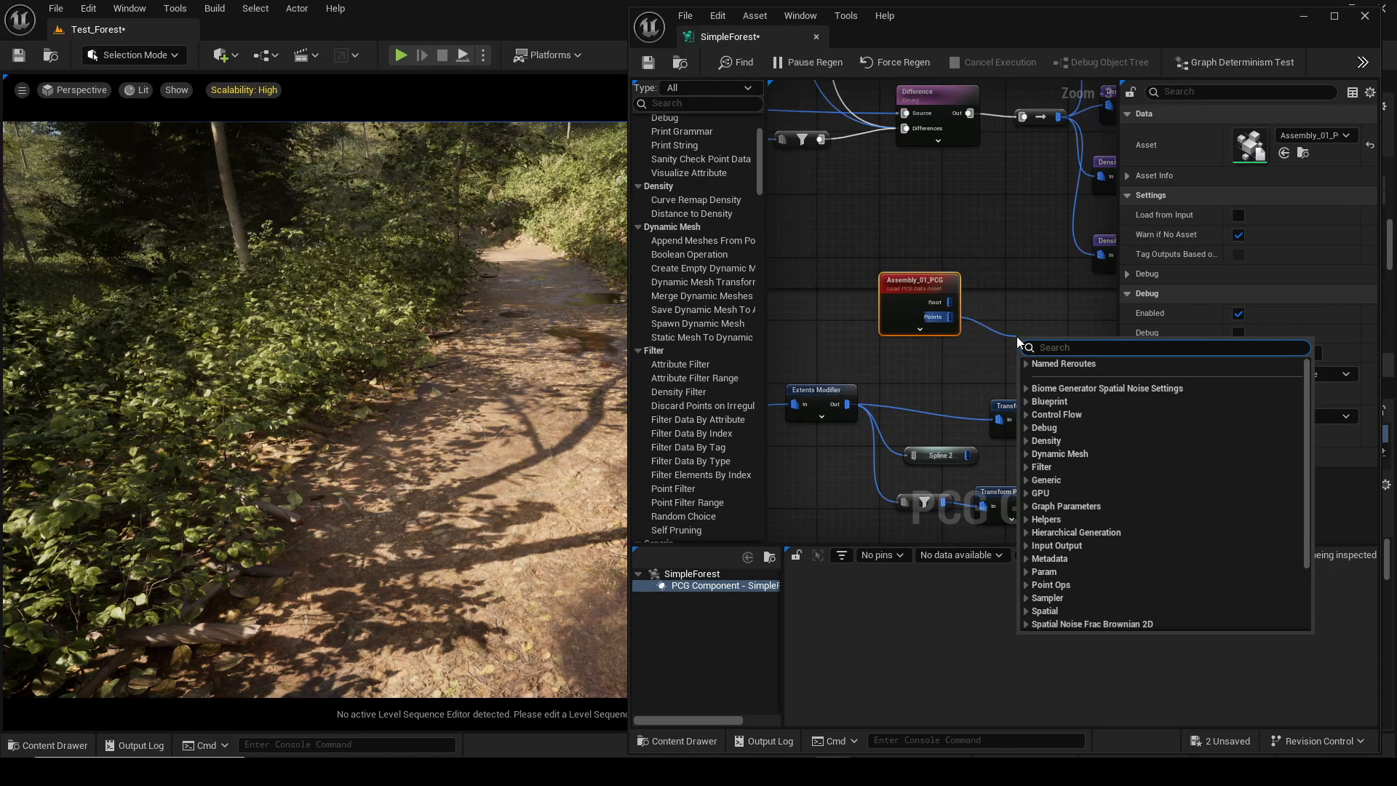
pyautogui.write('copy')
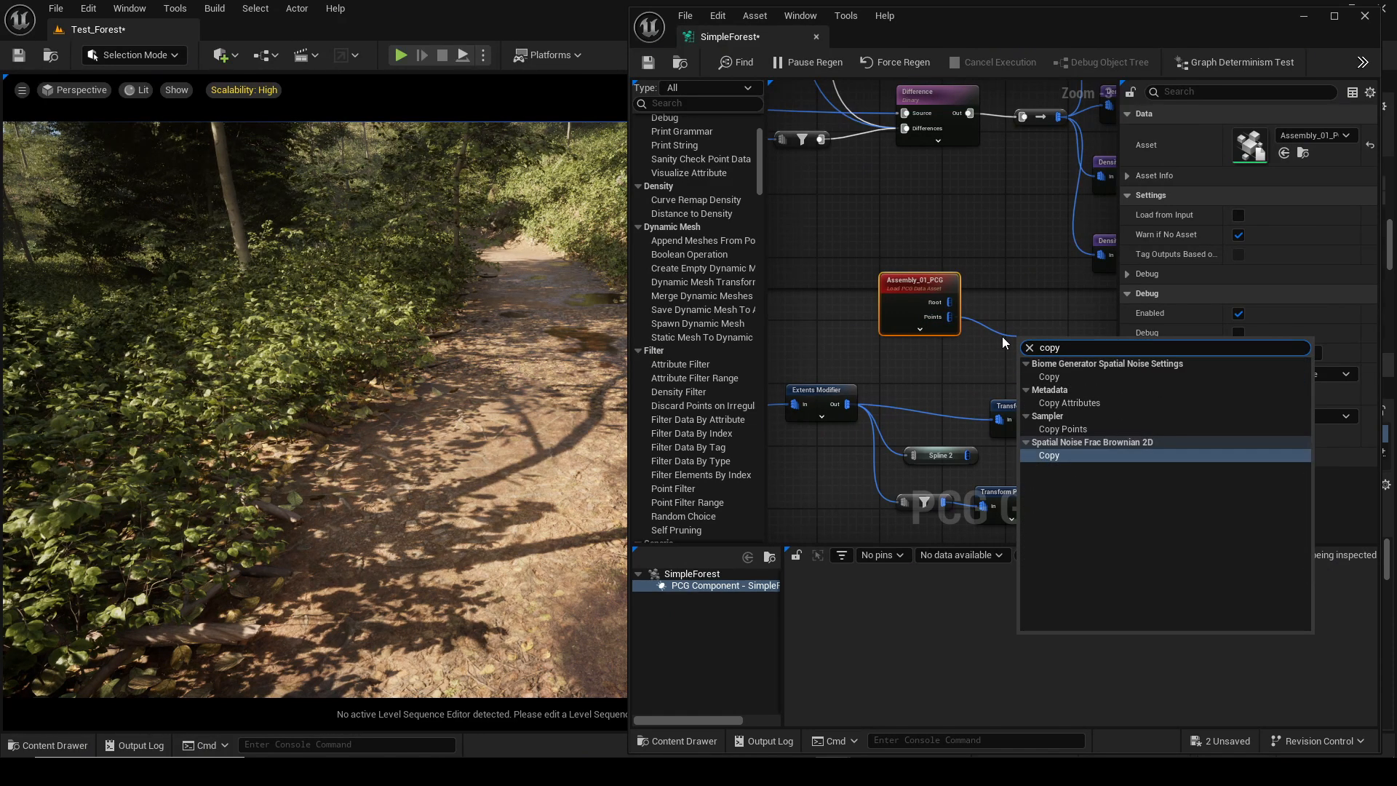
pyautogui.click(1063, 430)
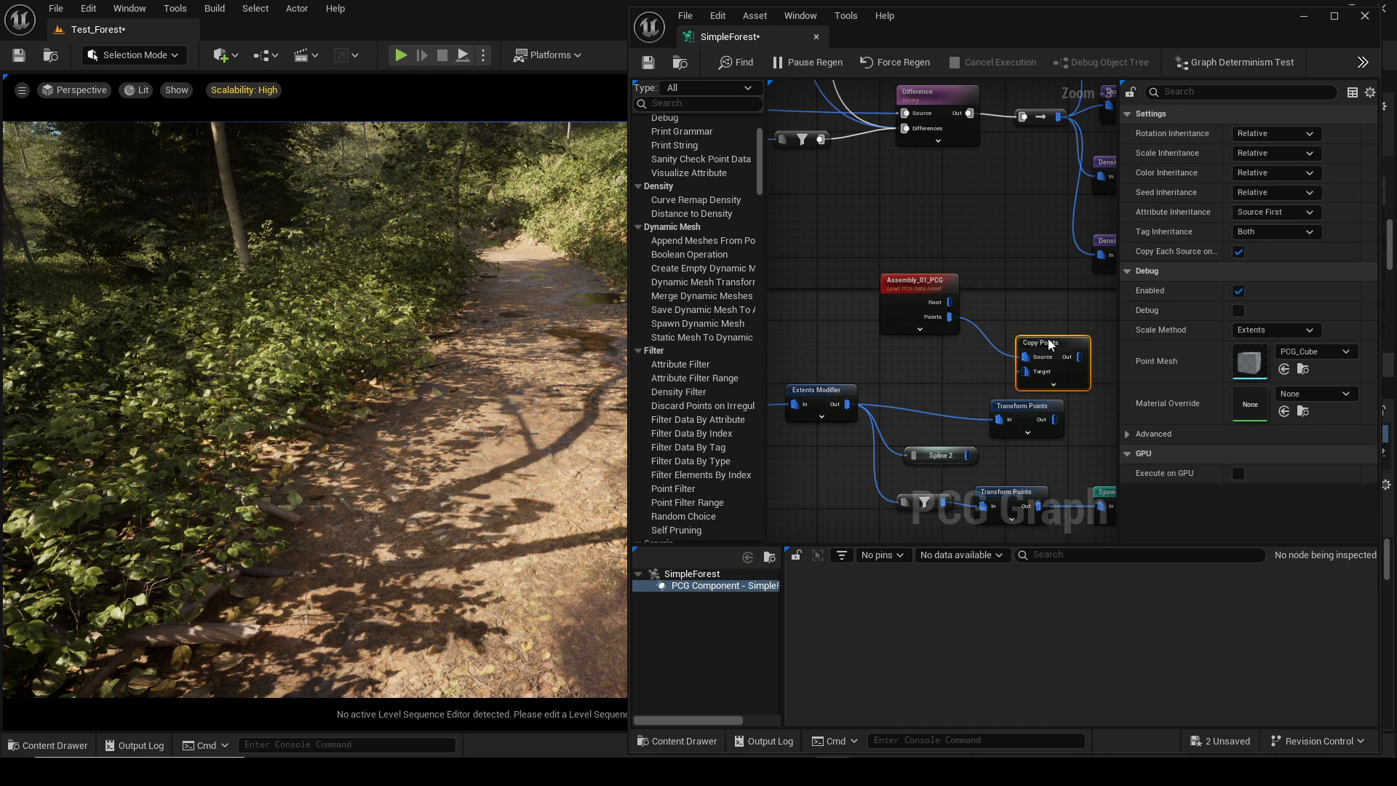
pyautogui.moveTo(1049, 343); pyautogui.dragTo(849, 404)
pyautogui.press('a')
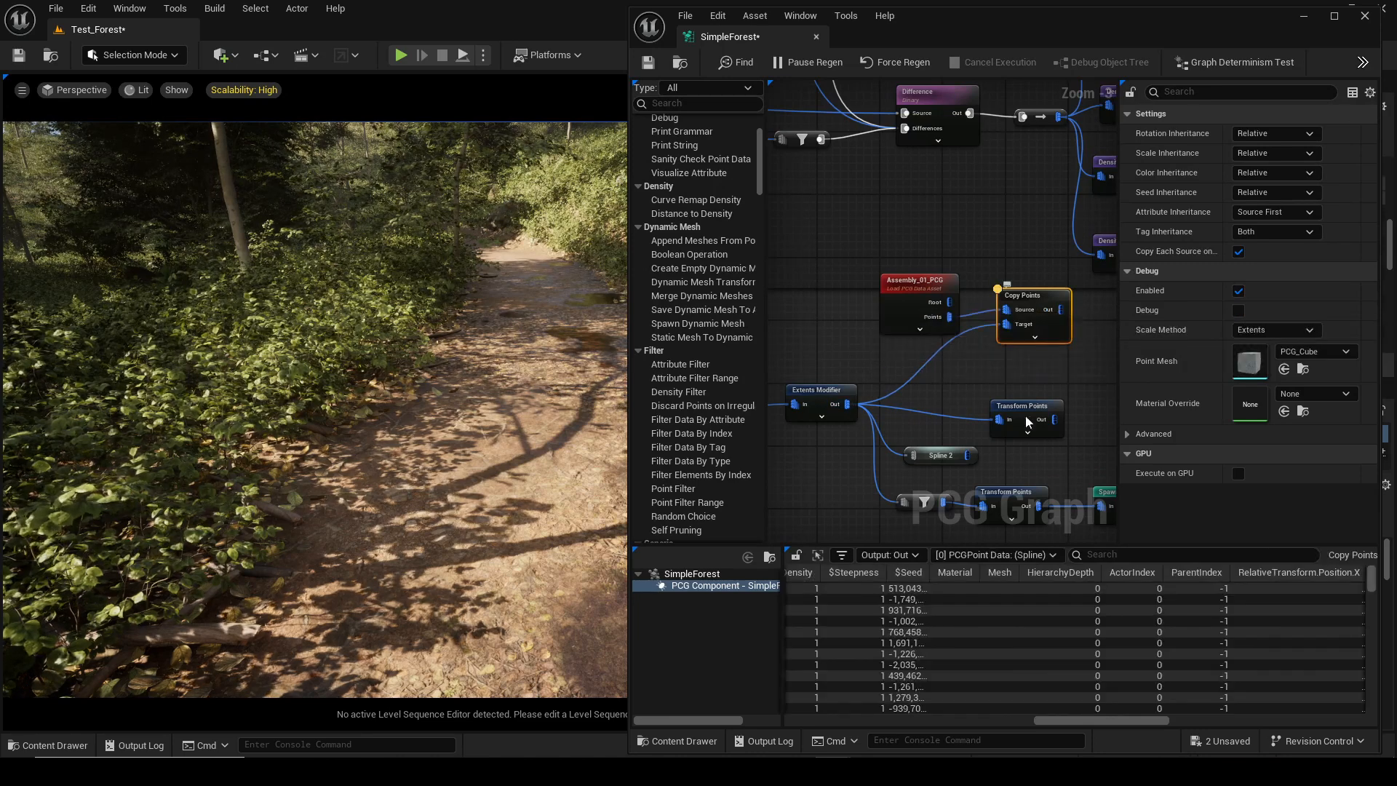
# Add a Static Mesh Spawner node connected to the Copy Points output.
pyautogui.scroll(-3, 943, 627)
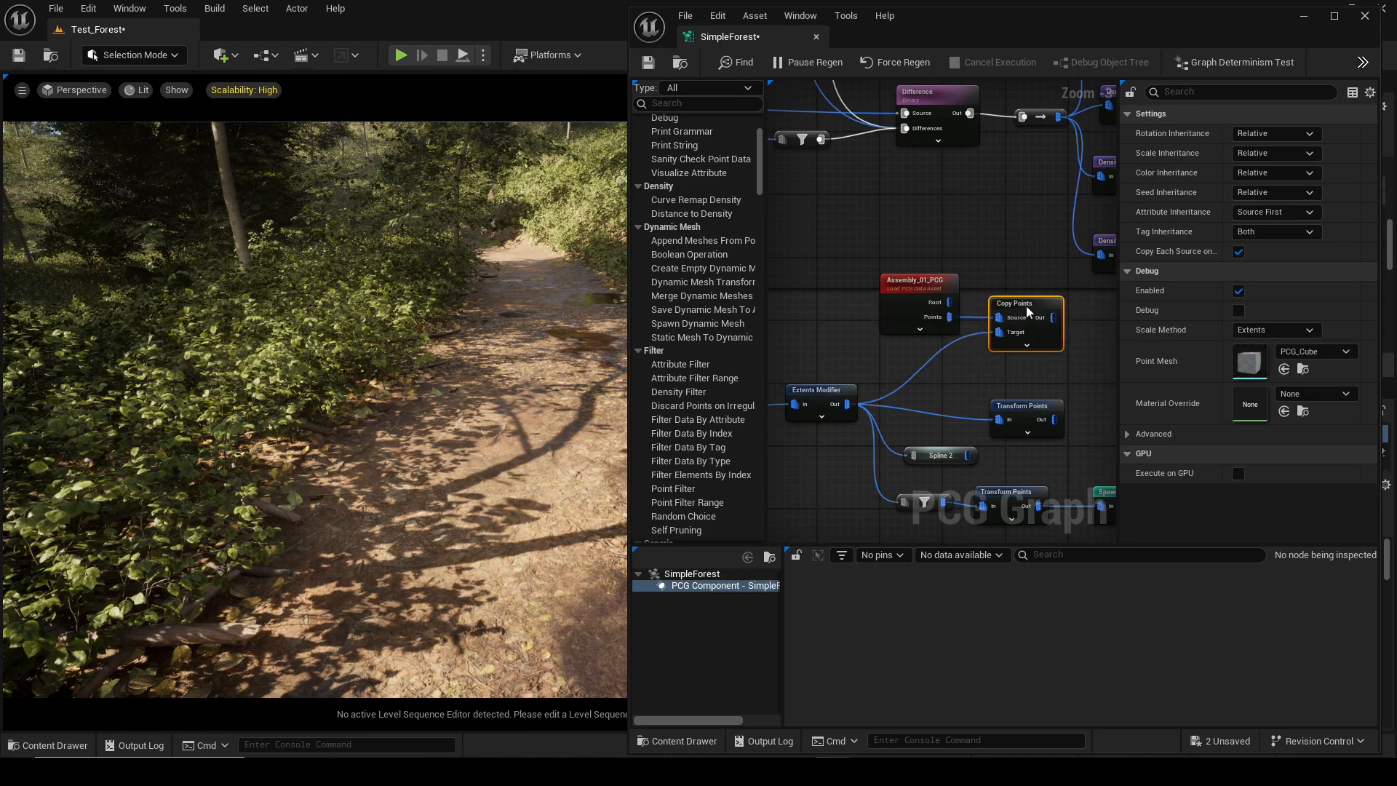
pyautogui.moveTo(928, 293); pyautogui.dragTo(895, 292)
pyautogui.click(1041, 339)
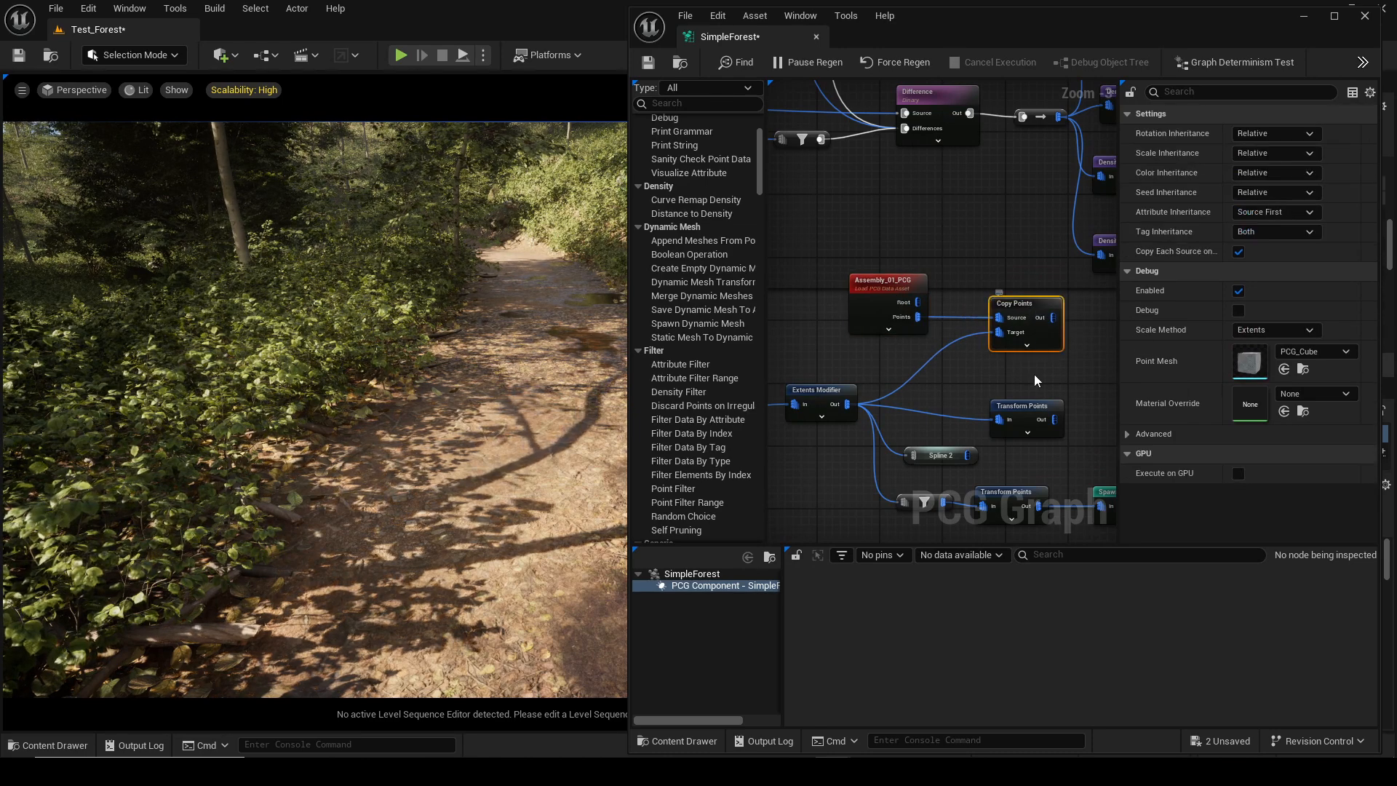
pyautogui.moveTo(1034, 374); pyautogui.dragTo(876, 371, button='right')
pyautogui.moveTo(887, 320); pyautogui.dragTo(971, 339)
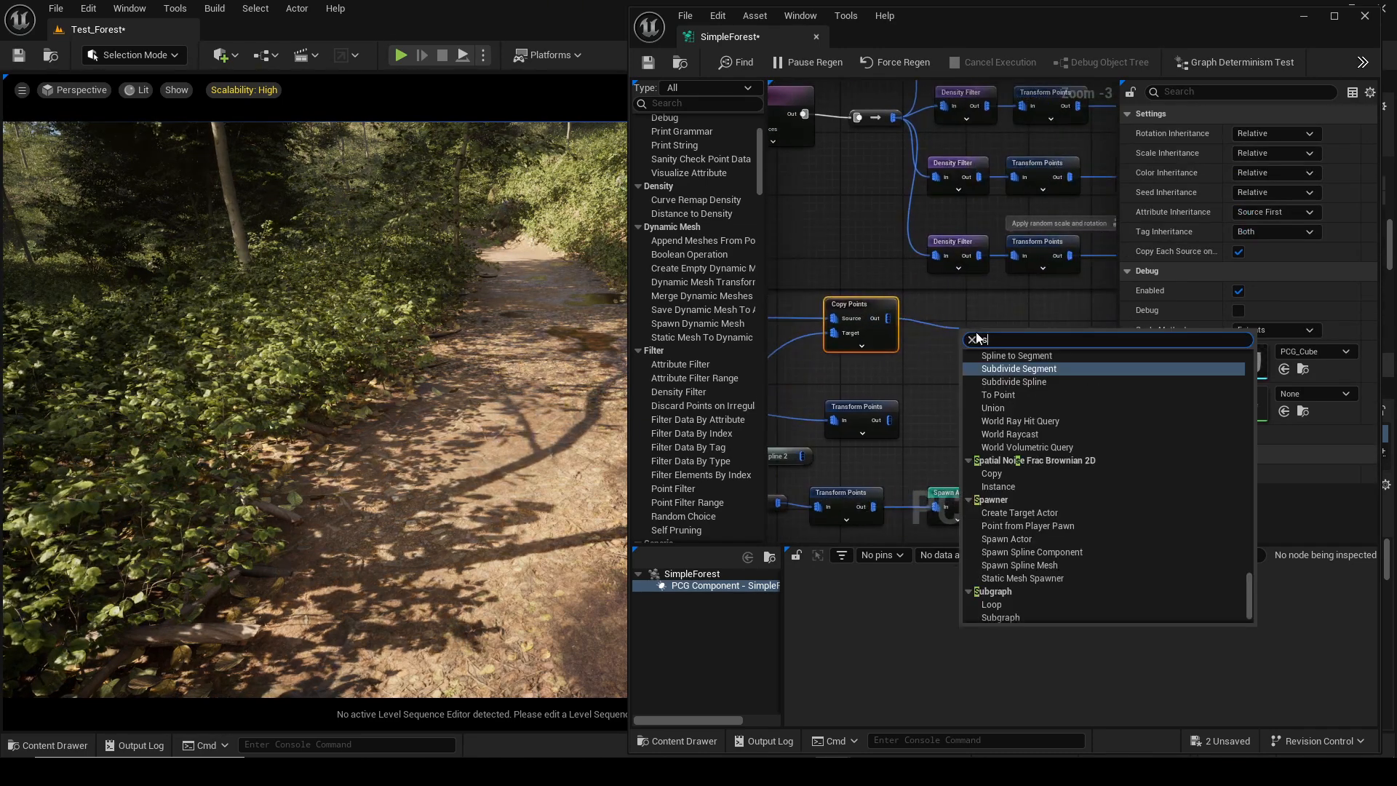
pyautogui.write('sta')
pyautogui.click(1040, 540)
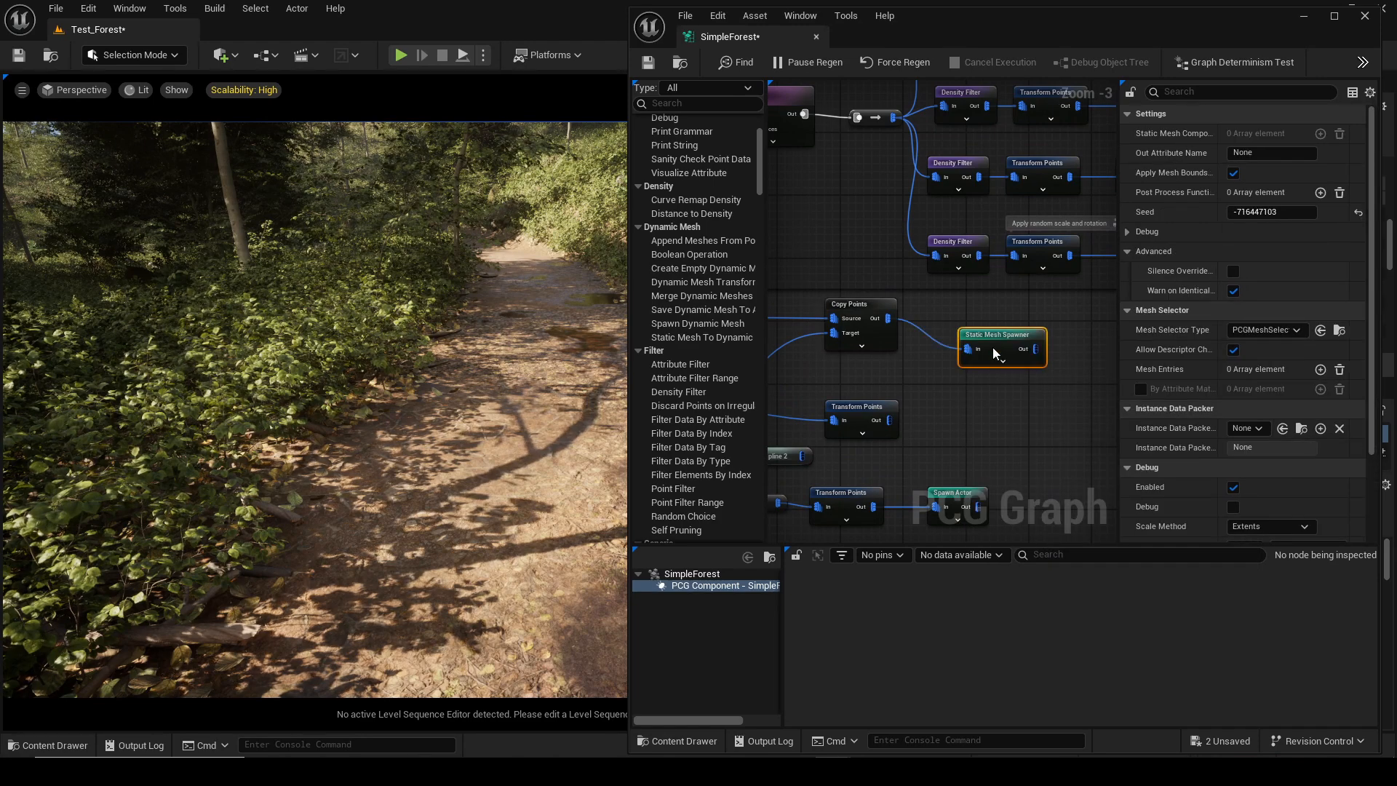
# Set the spawner's mesh selector to read meshes from the attribute named Mesh.
pyautogui.scroll(-2, 963, 331)
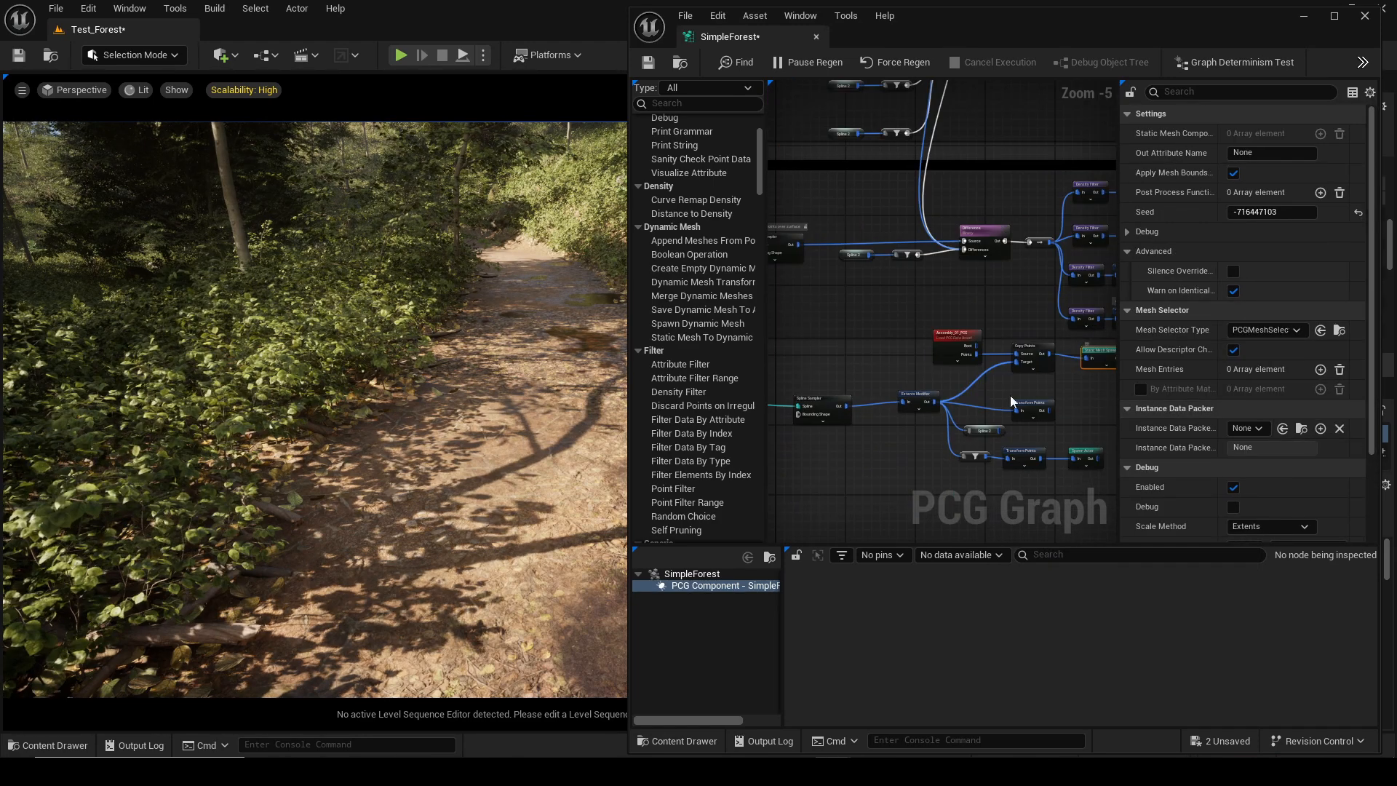
pyautogui.click(1290, 335)
pyautogui.click(1279, 370)
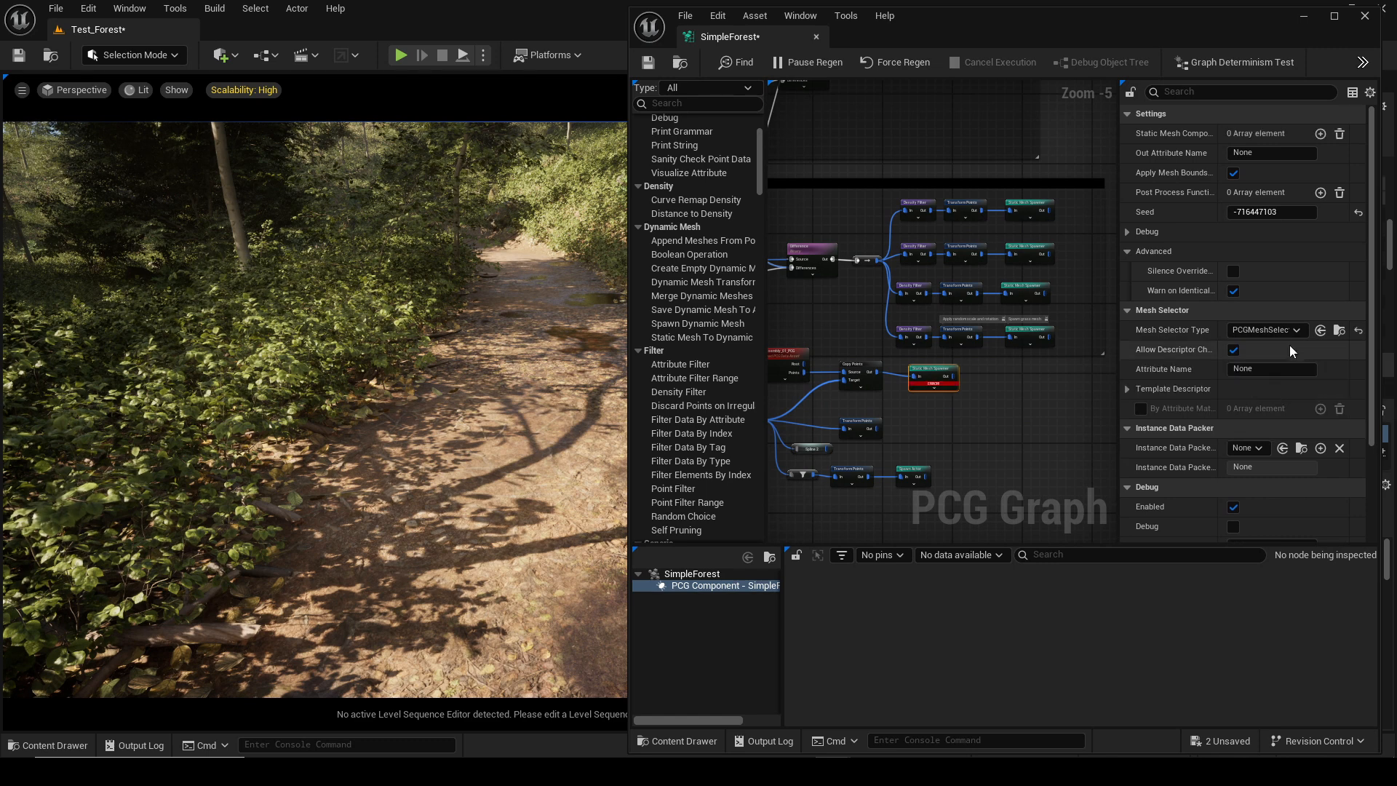
pyautogui.write('ME')
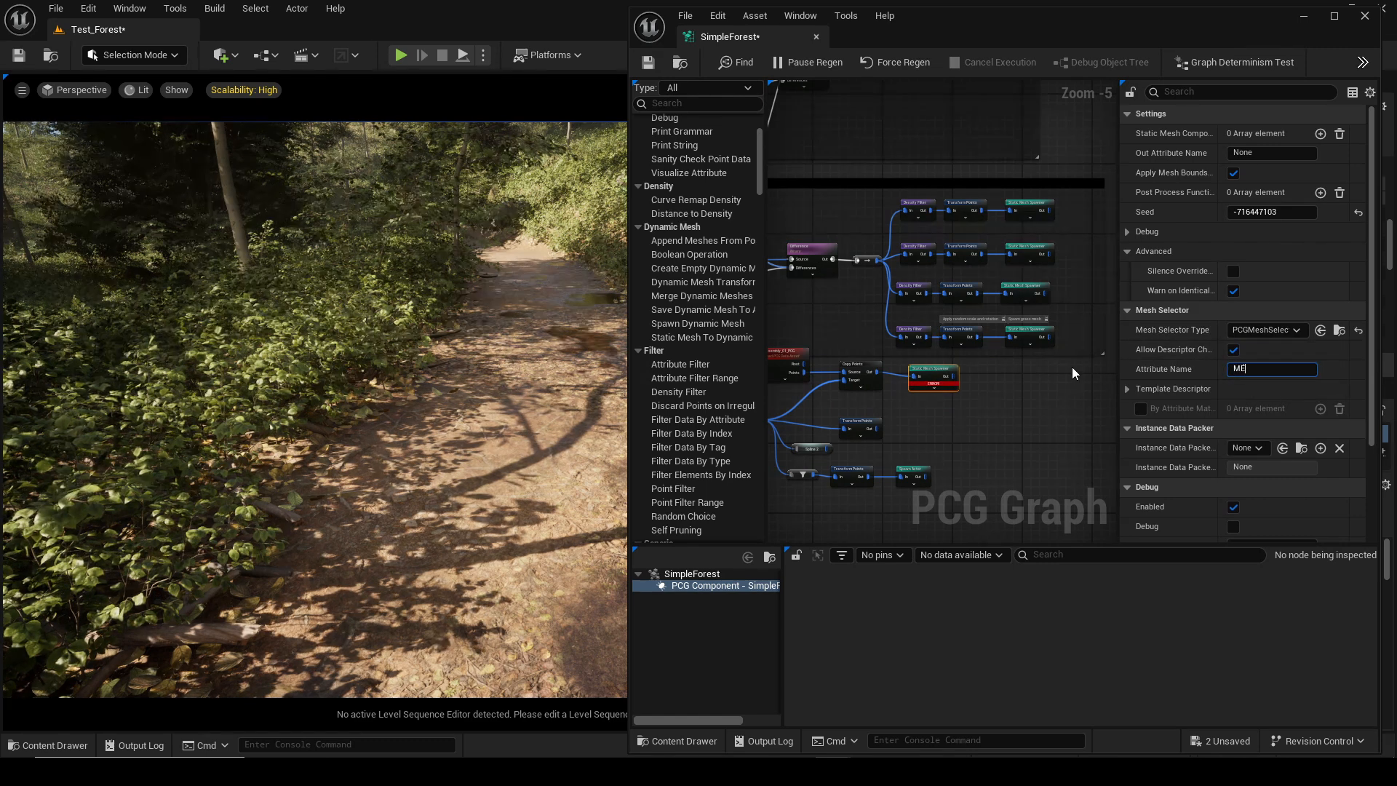
pyautogui.write('ssh')
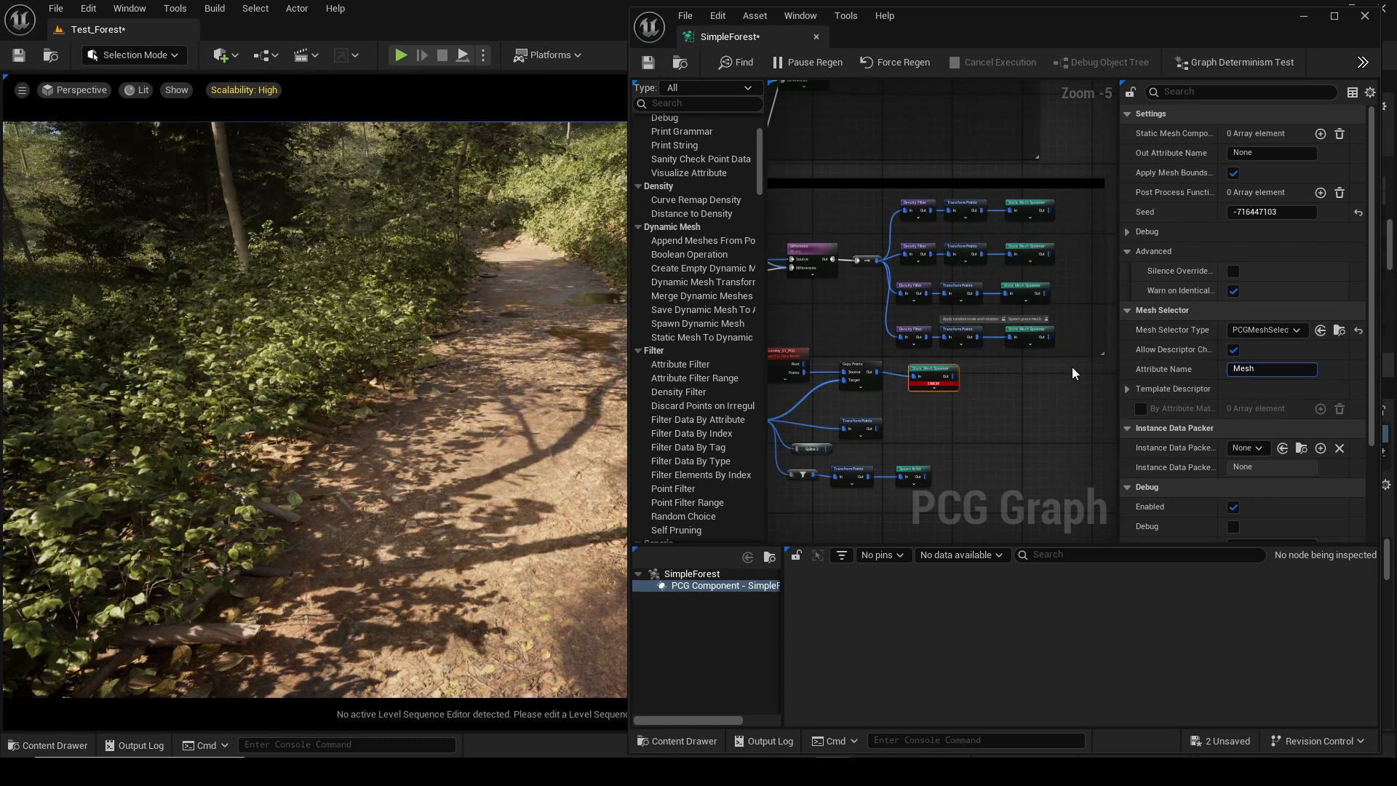
pyautogui.press('Return')
pyautogui.moveTo(904, 378); pyautogui.dragTo(984, 372, button='right')
# Inspect the point data attributes of the Assembly_01_PCG load node.
pyautogui.scroll(2, 979, 375)
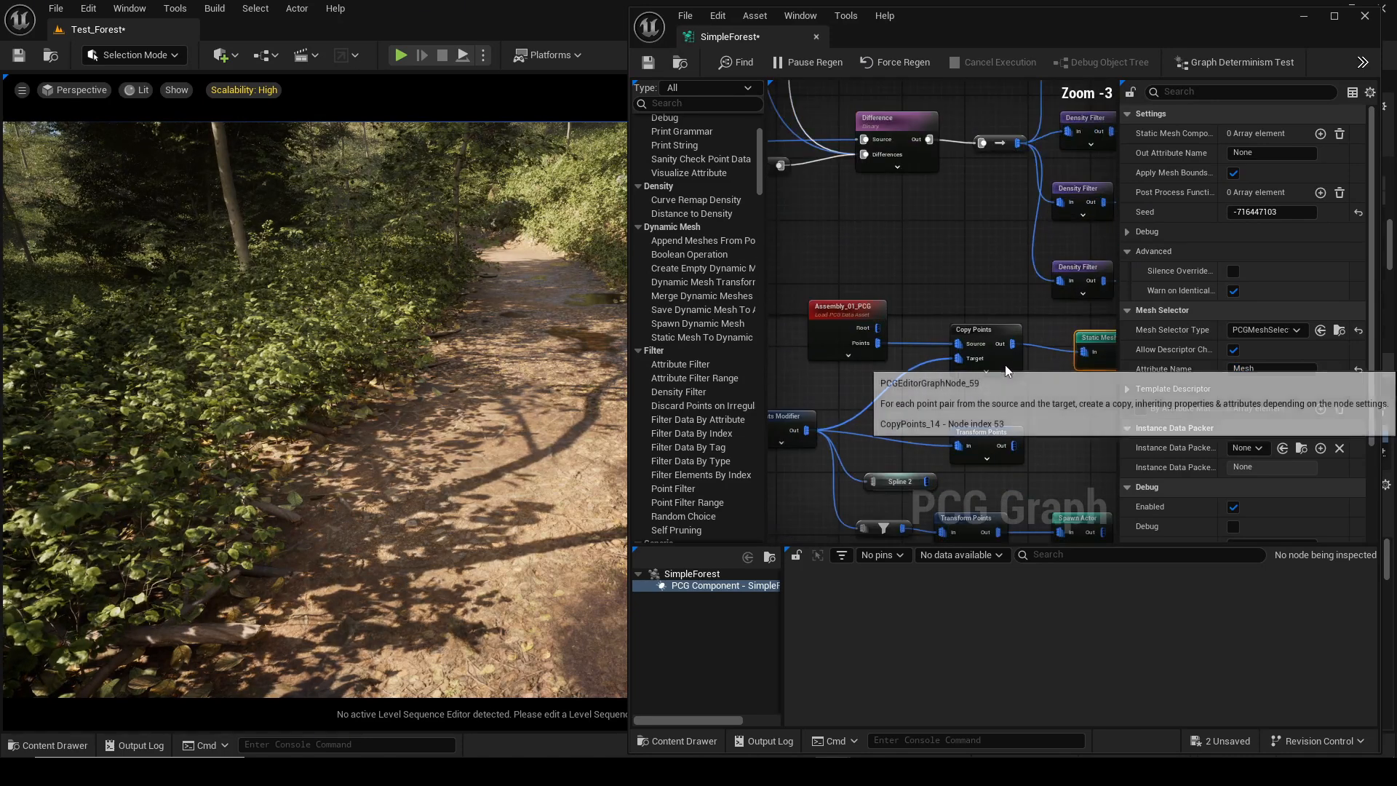
pyautogui.click(846, 316)
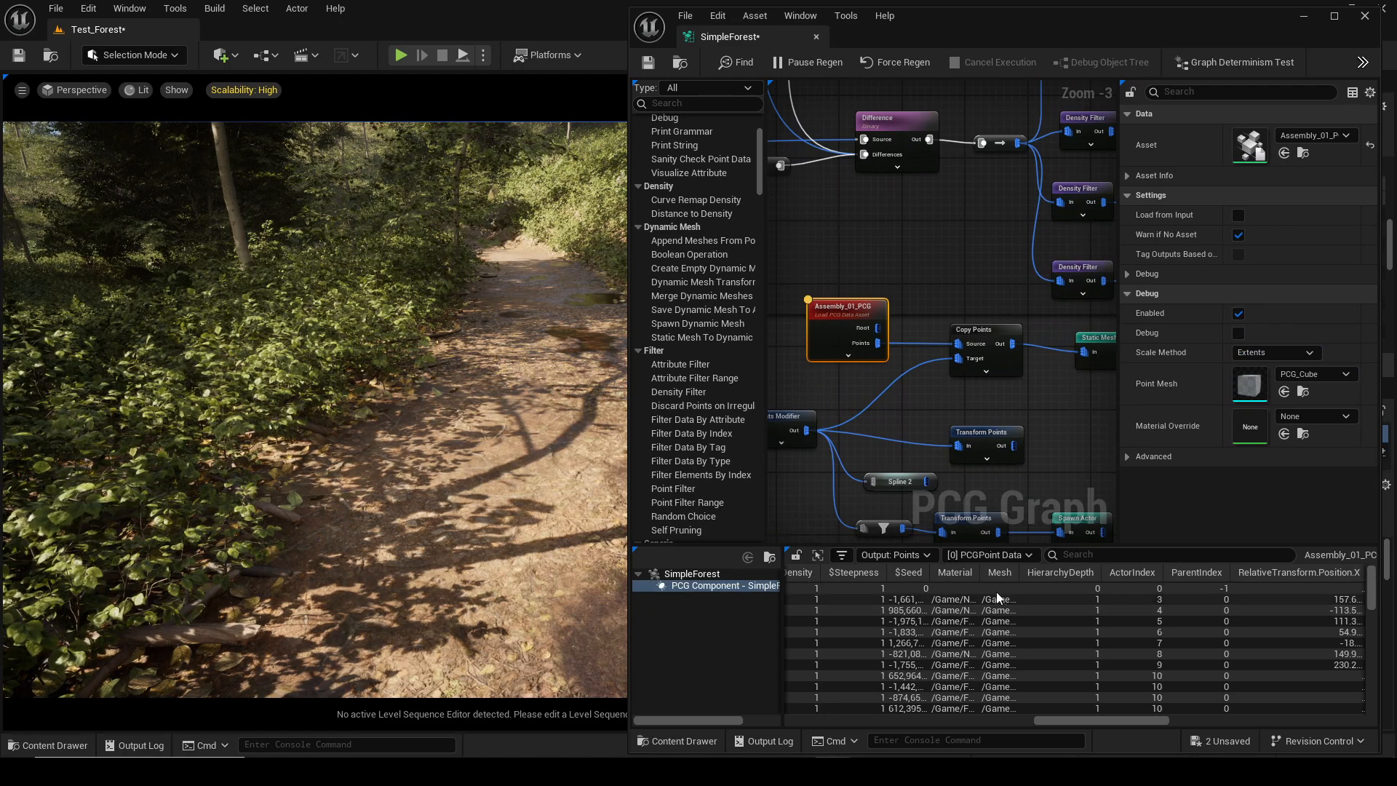
pyautogui.scroll(-6, 994, 621)
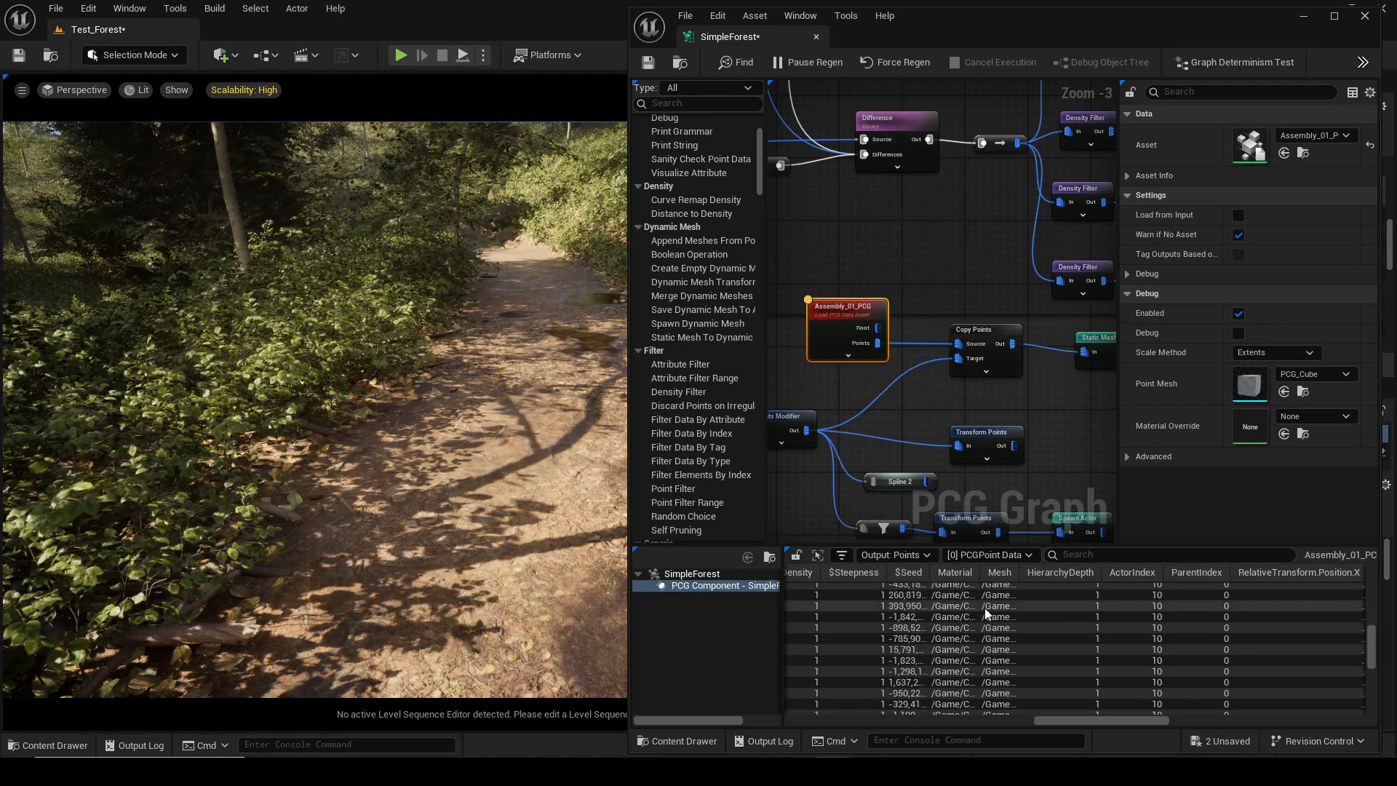
# Sort the loaded point data table by the Mesh attribute to examine the mesh paths.
pyautogui.scroll(5, 990, 611)
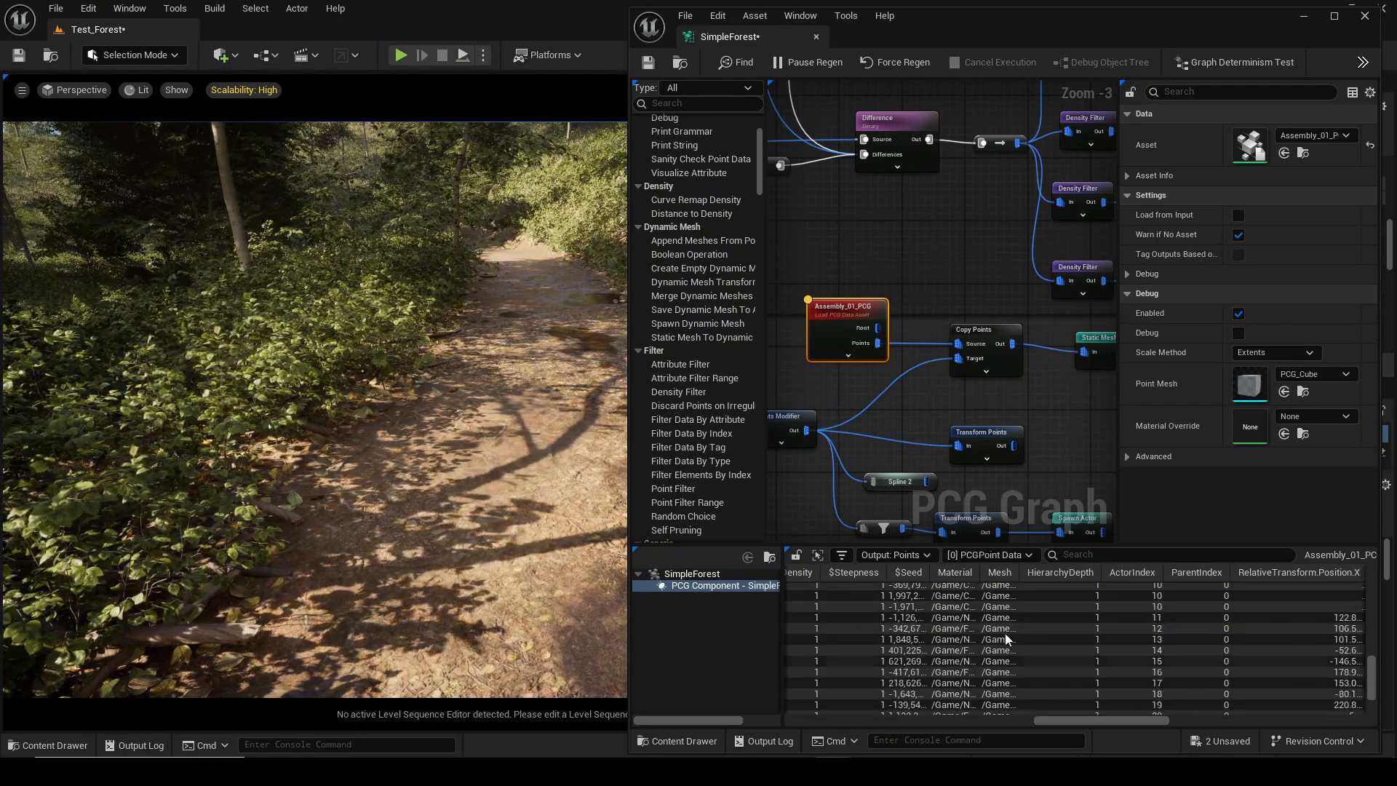
pyautogui.click(996, 574)
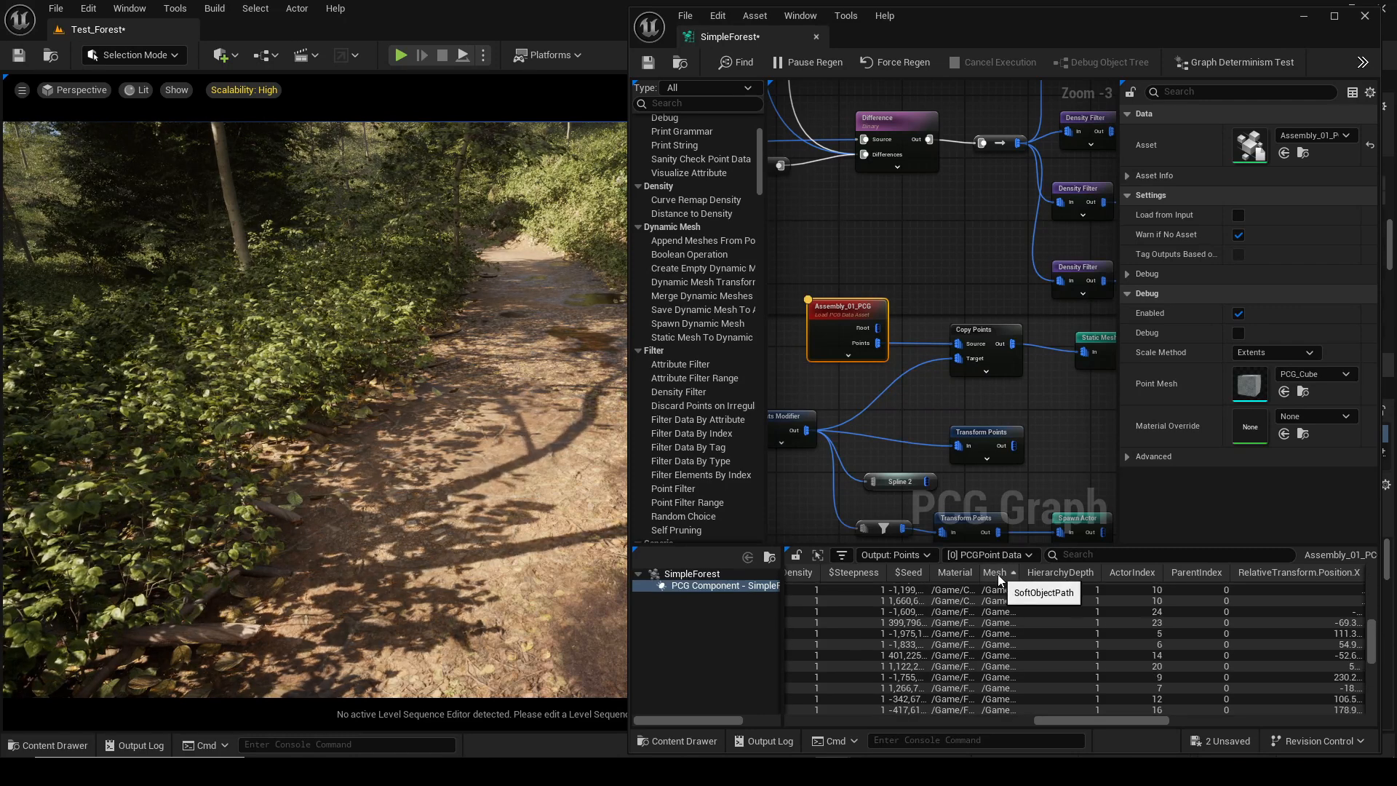
pyautogui.click(997, 573)
# Inspect the spawned ground debris along the path in the viewport after the spawner setup.
pyautogui.scroll(4, 949, 613)
pyautogui.moveTo(1019, 349); pyautogui.dragTo(798, 350, button='right')
pyautogui.click(920, 360)
pyautogui.moveTo(864, 380); pyautogui.dragTo(995, 396, button='right')
pyautogui.click(775, 334)
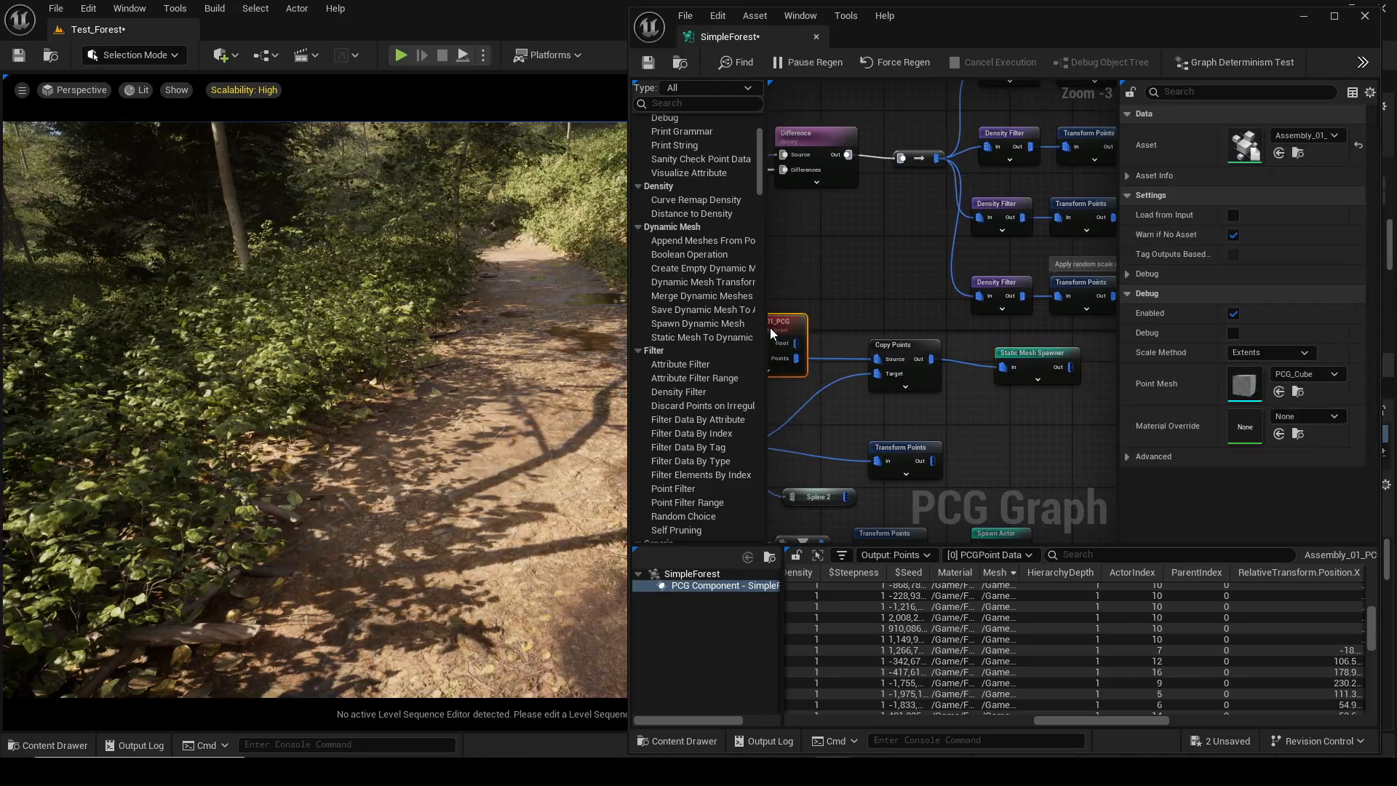
pyautogui.press('a')
pyautogui.click(1040, 367)
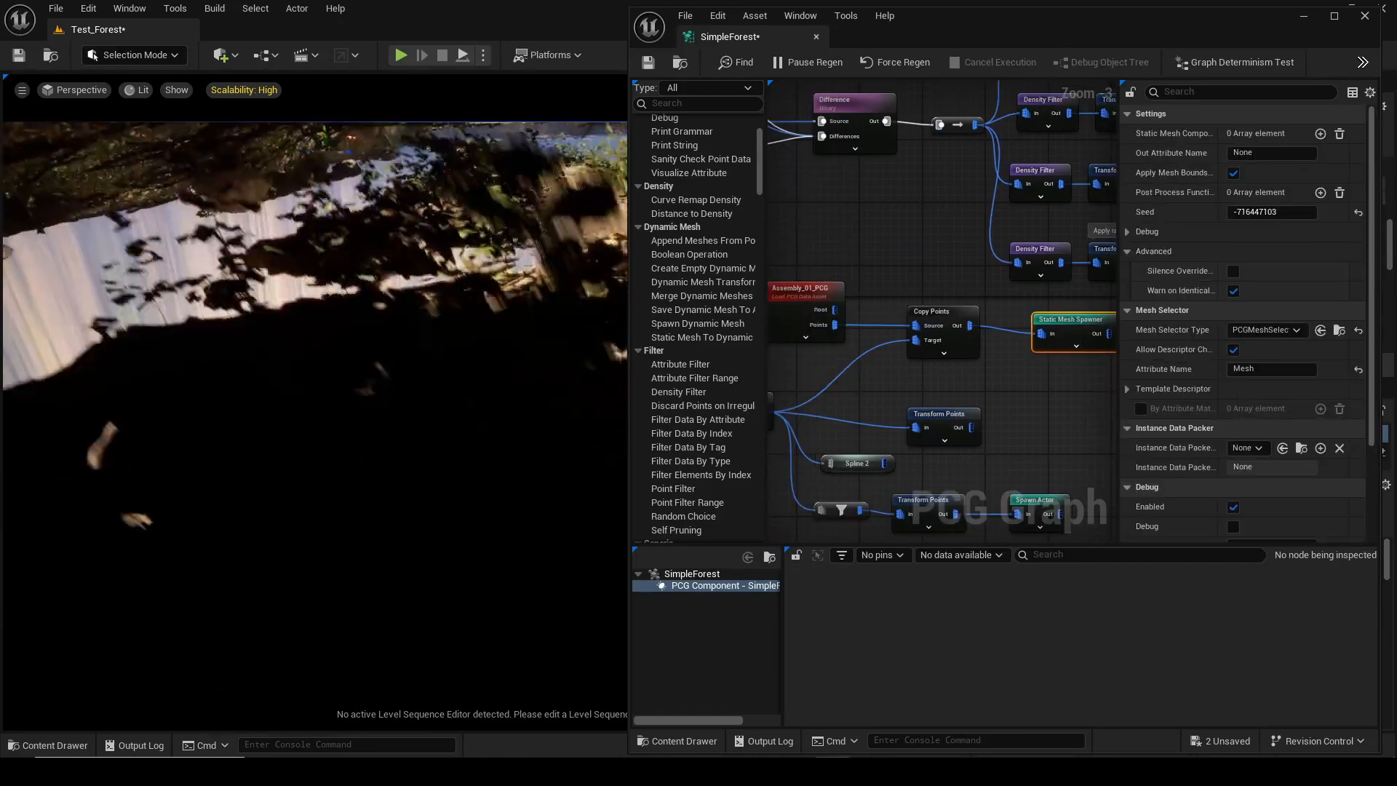
pyautogui.moveTo(486, 398); pyautogui.dragTo(486, 398, button='right')
pyautogui.click(486, 398)
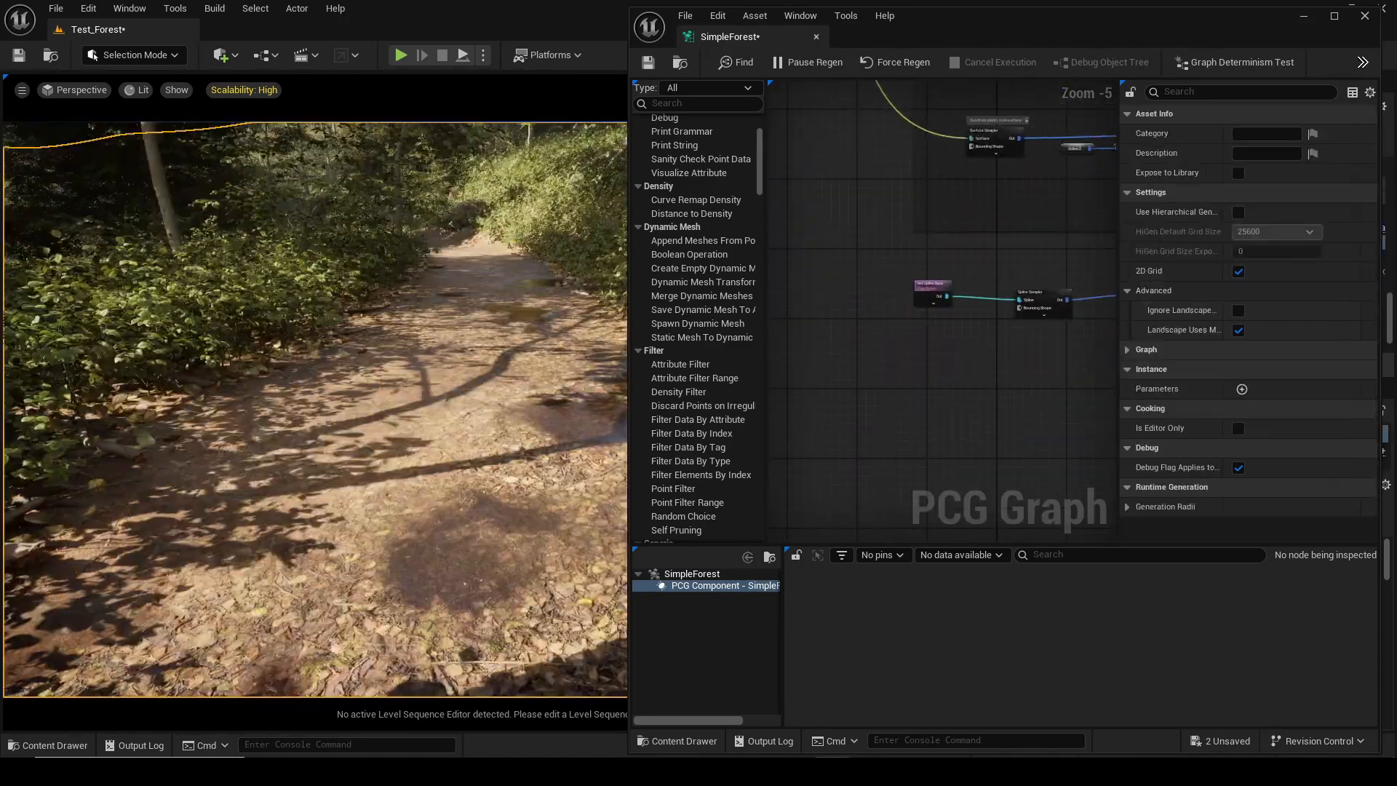
# Add a Projection node beside the spline nodes and feed a Get Landscape Data node into its Projection Target.
pyautogui.scroll(3, 903, 317)
pyautogui.moveTo(955, 298); pyautogui.dragTo(944, 299, button='right')
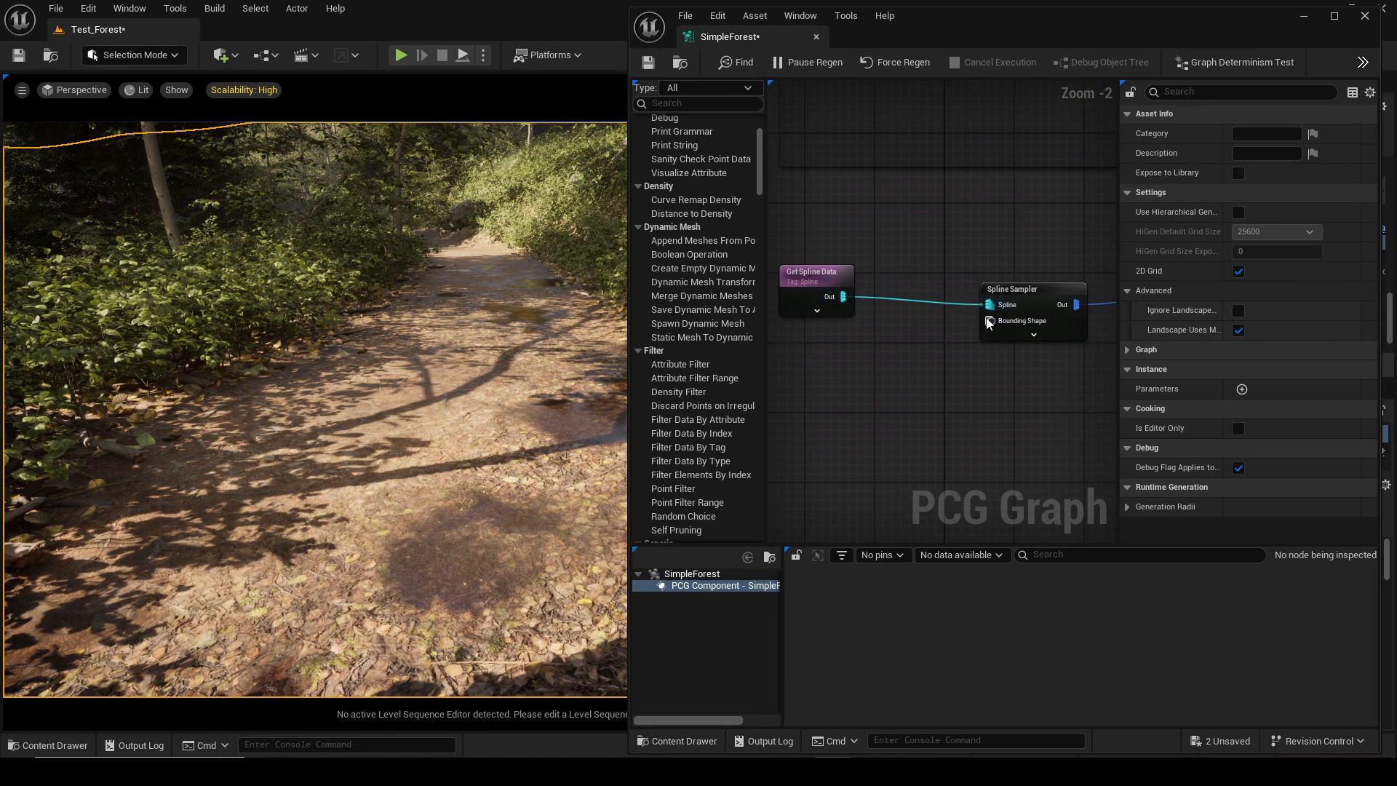
pyautogui.moveTo(991, 305)
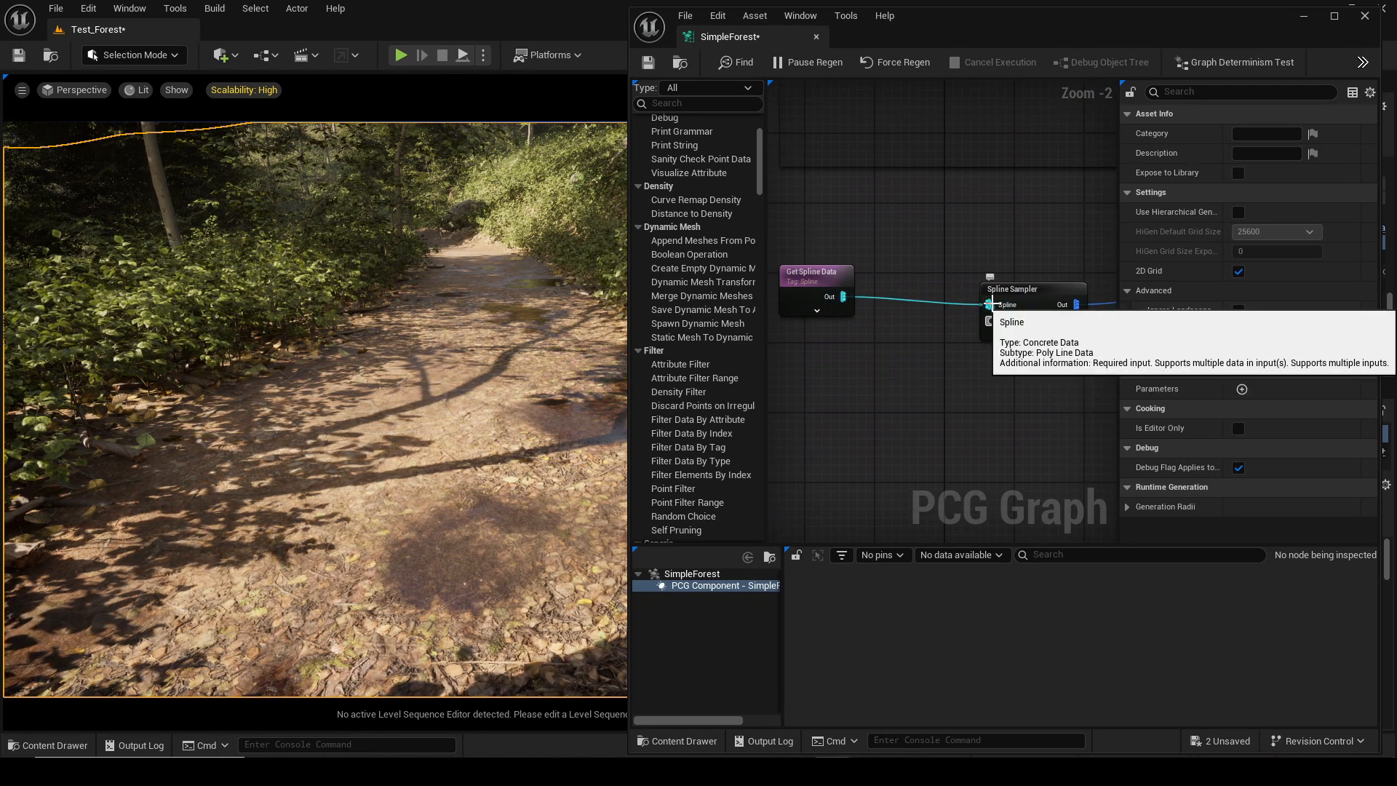
pyautogui.rightClick(885, 367)
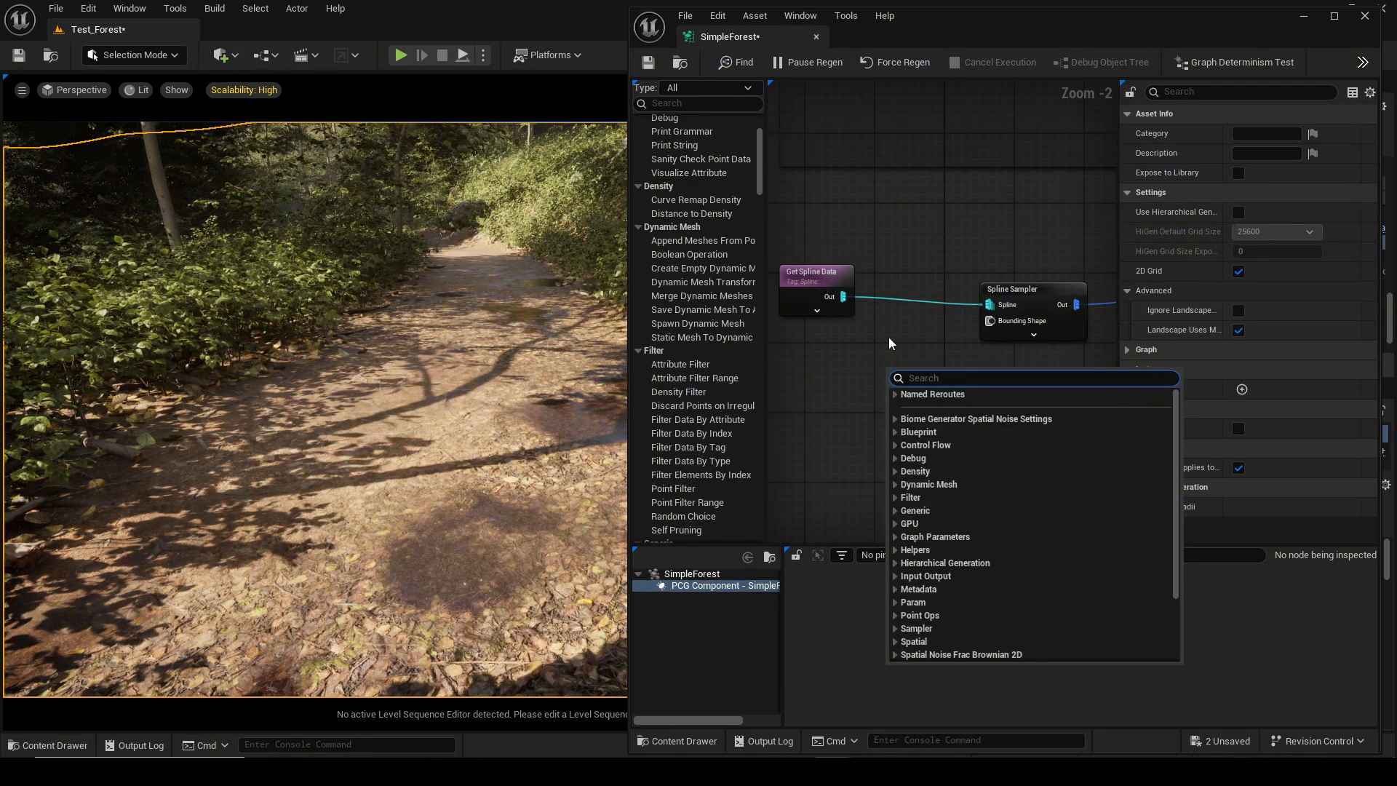
pyautogui.write('pro')
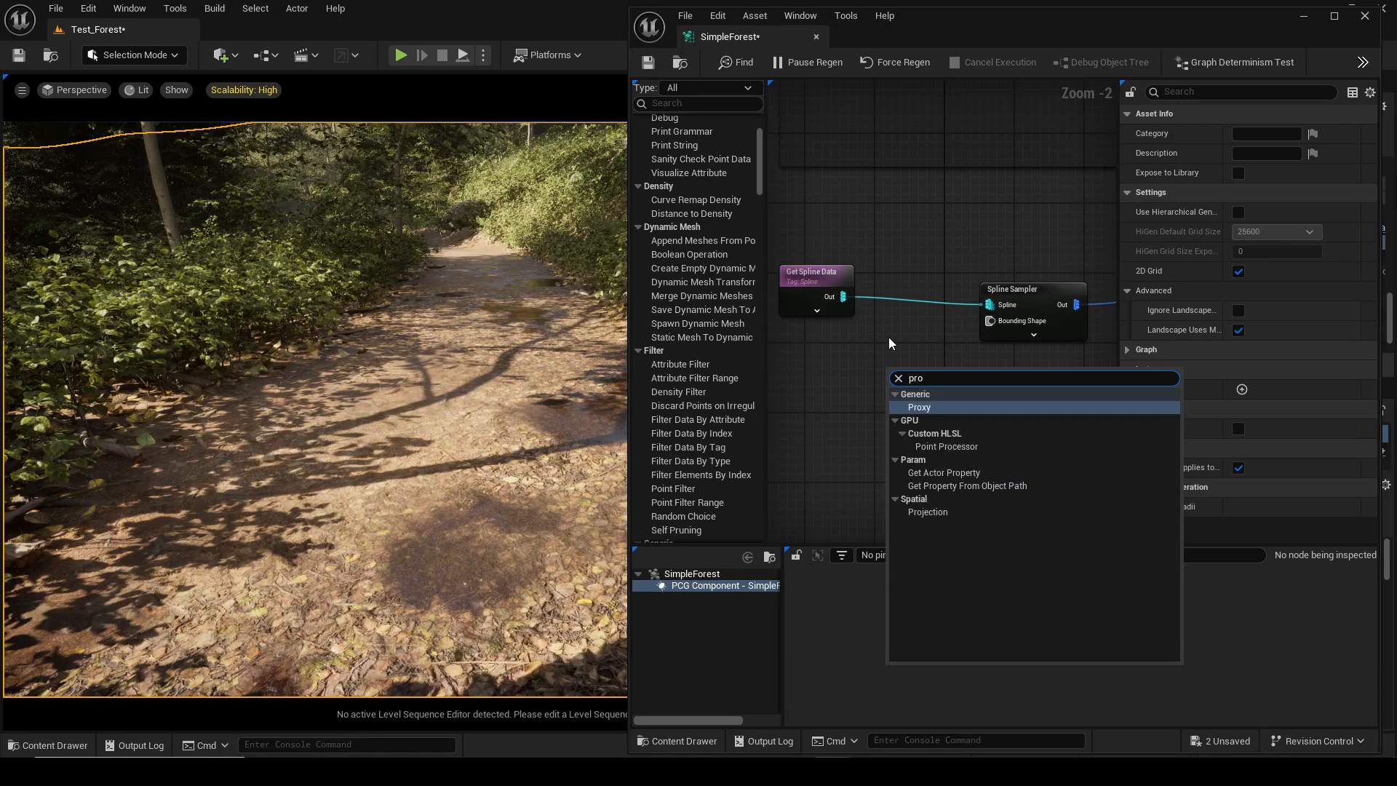
pyautogui.write('j')
pyautogui.press('Return')
pyautogui.moveTo(964, 311)
pyautogui.keyDown('ctrl'); pyautogui.mouseDown()
pyautogui.moveTo(928, 328)
pyautogui.moveTo(945, 310)
pyautogui.moveTo(885, 396)
pyautogui.moveTo(971, 325)
pyautogui.moveTo(972, 306)
pyautogui.mouseUp(); pyautogui.keyUp('ctrl')
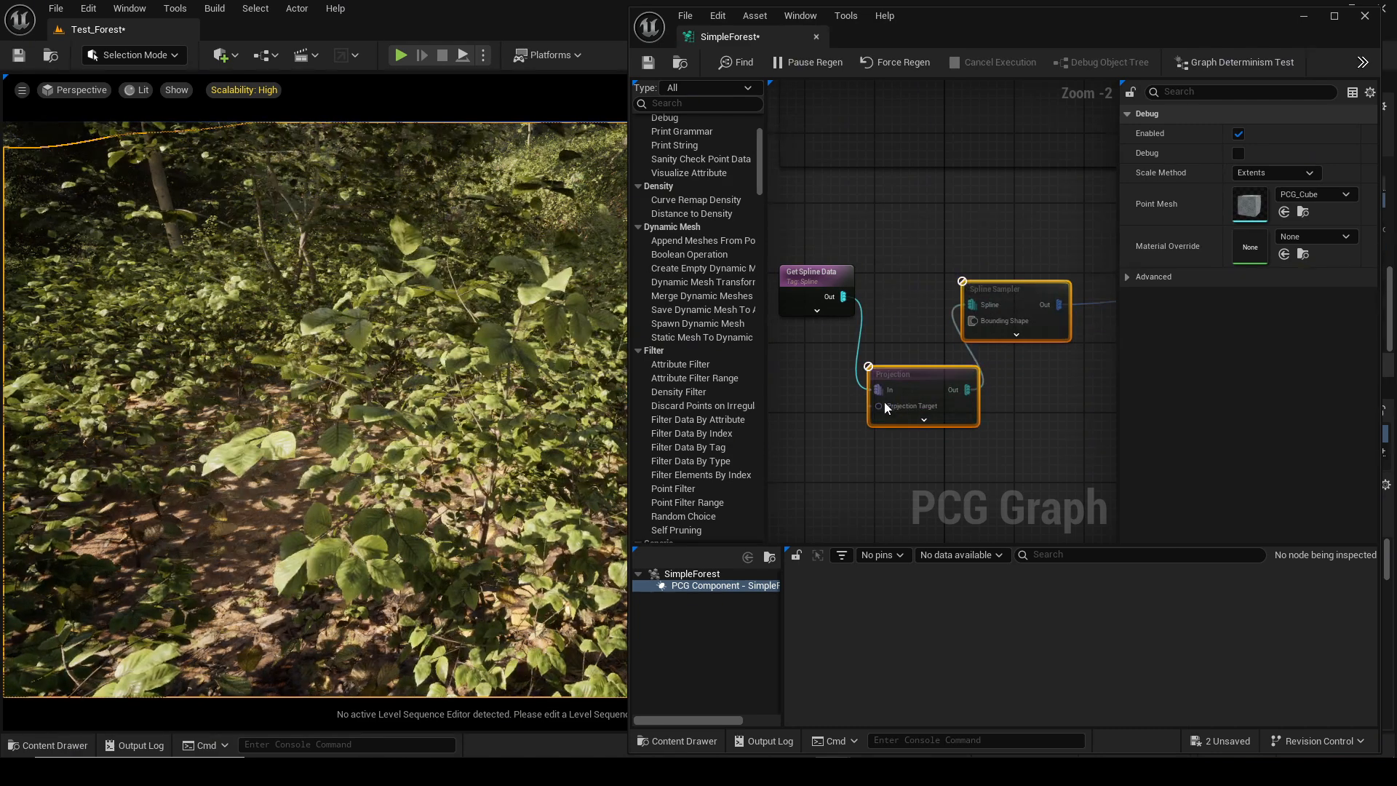
pyautogui.moveTo(884, 407); pyautogui.dragTo(828, 468)
pyautogui.write('get')
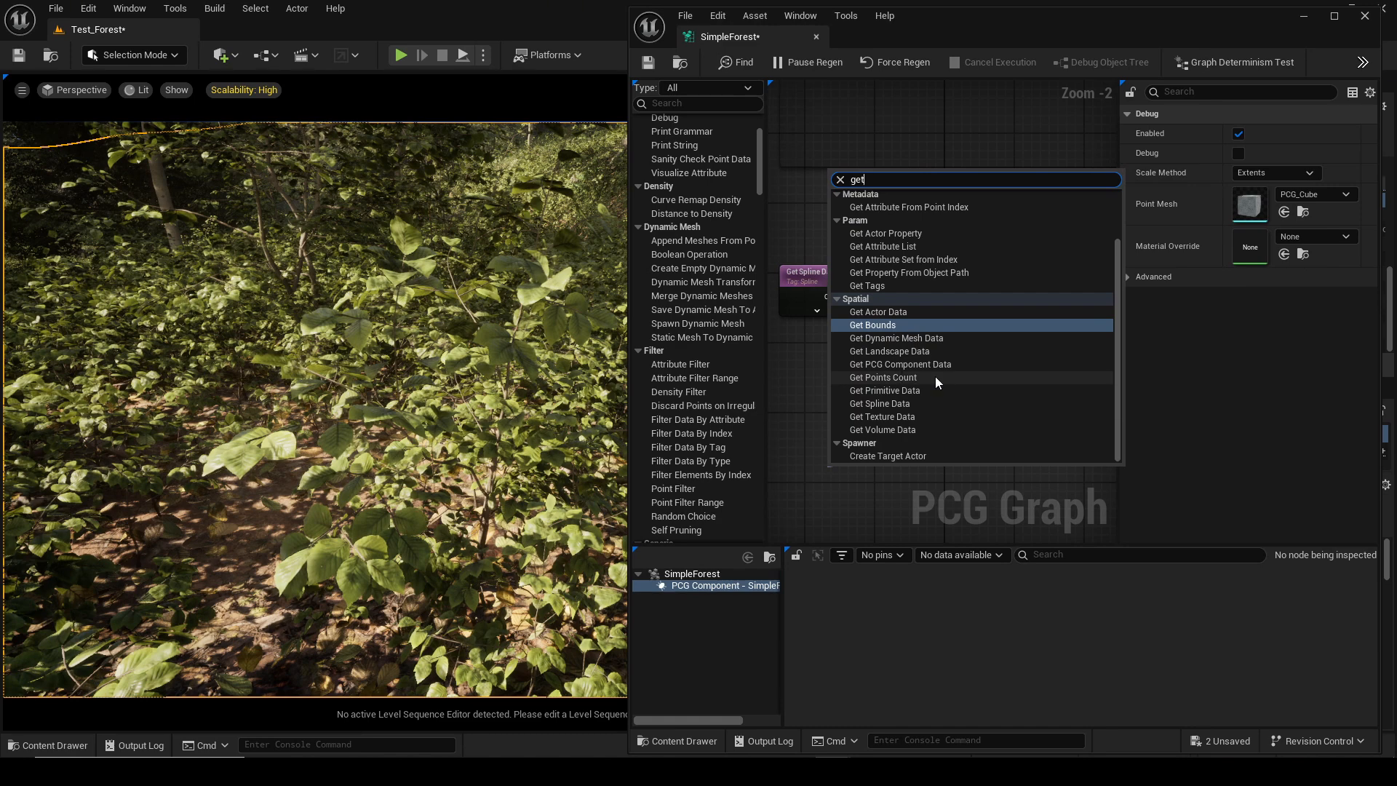
pyautogui.click(932, 351)
# Connect the Projection node's output into the Spline Sampler's spline input.
pyautogui.scroll(-1, 896, 423)
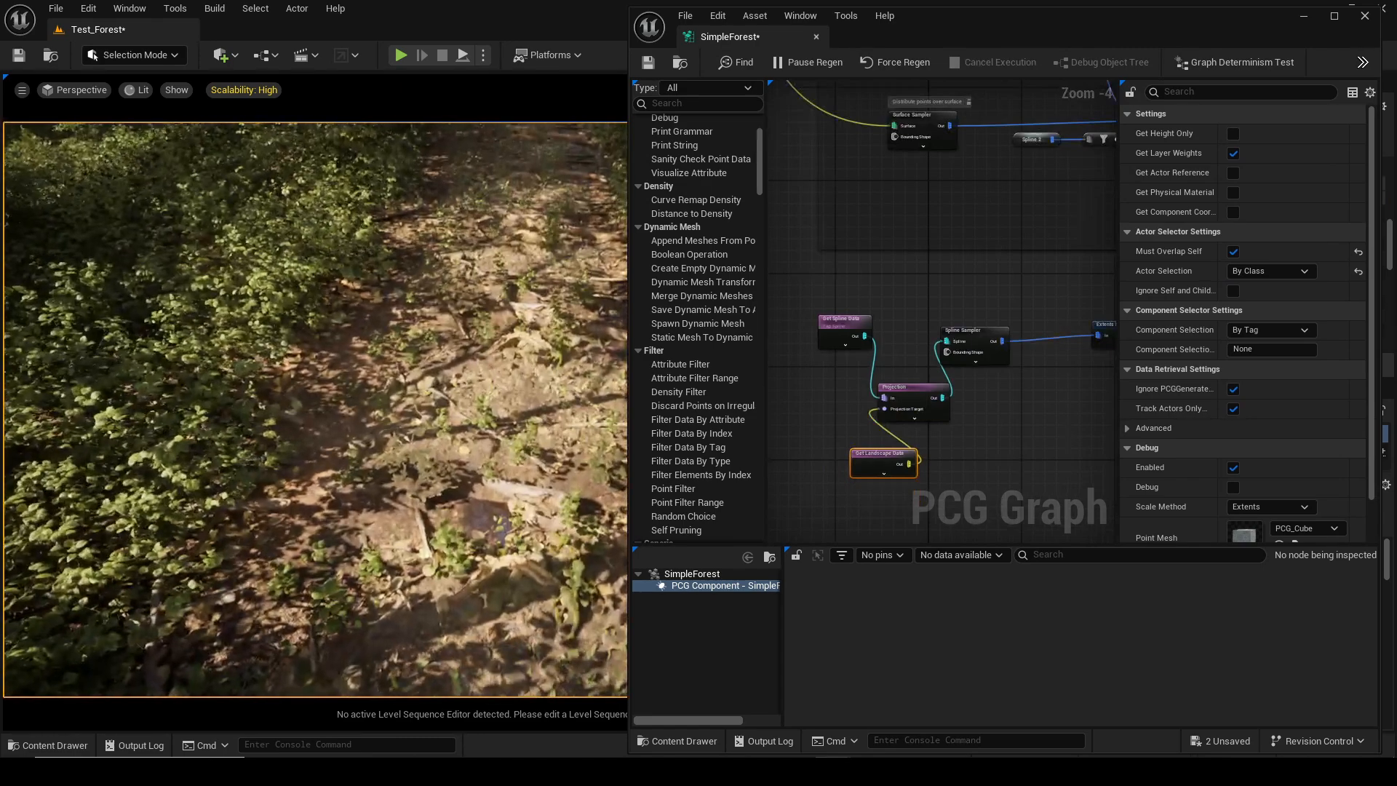
pyautogui.moveTo(414, 423); pyautogui.dragTo(414, 462, button='right')
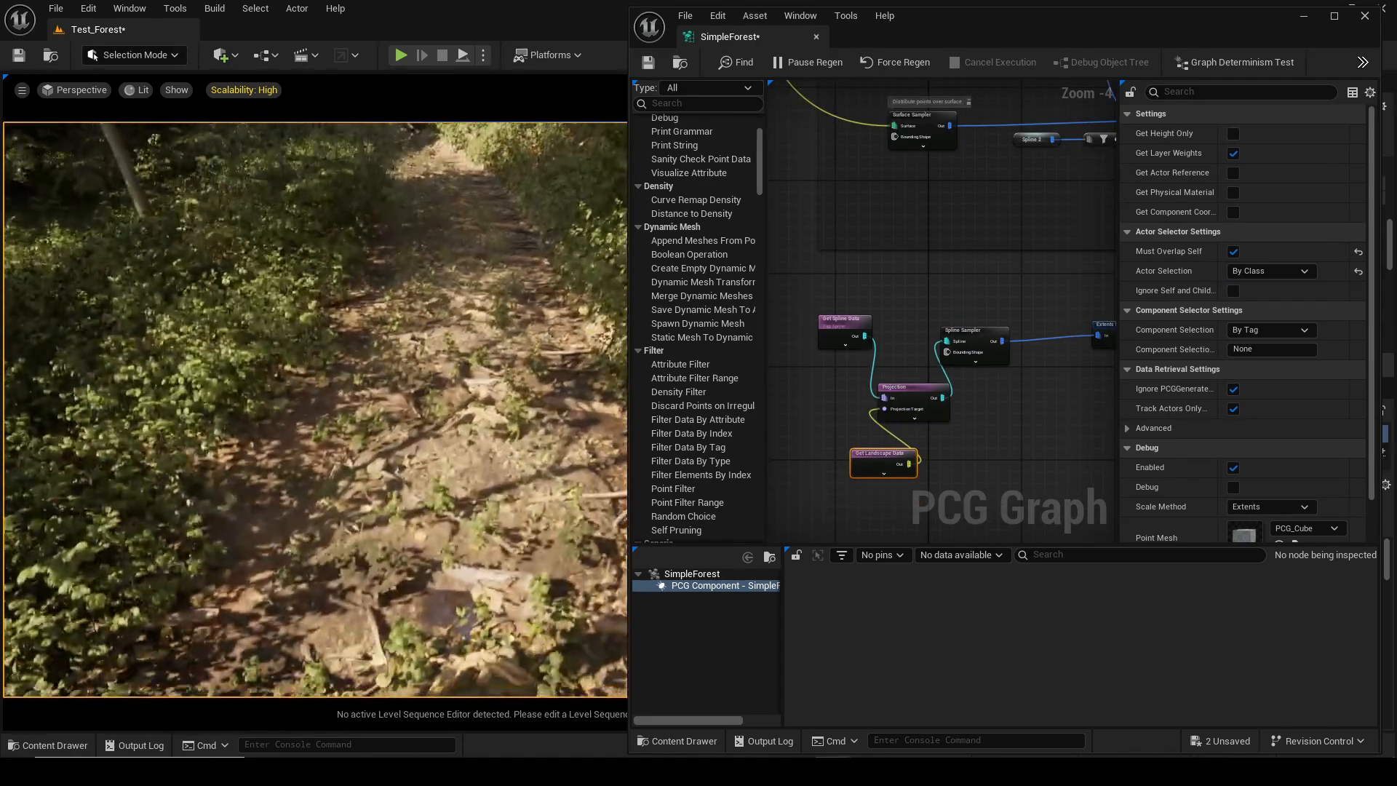
pyautogui.moveTo(975, 396); pyautogui.dragTo(919, 343, button='right')
pyautogui.moveTo(422, 408); pyautogui.dragTo(422, 373, button='right')
pyautogui.moveTo(1085, 363); pyautogui.dragTo(825, 372, button='right')
pyautogui.scroll(-2, 981, 371)
# Insert a Transform Points node between the Copy Points output and the Static Mesh Spawner.
pyautogui.moveTo(984, 370); pyautogui.dragTo(1004, 343, button='right')
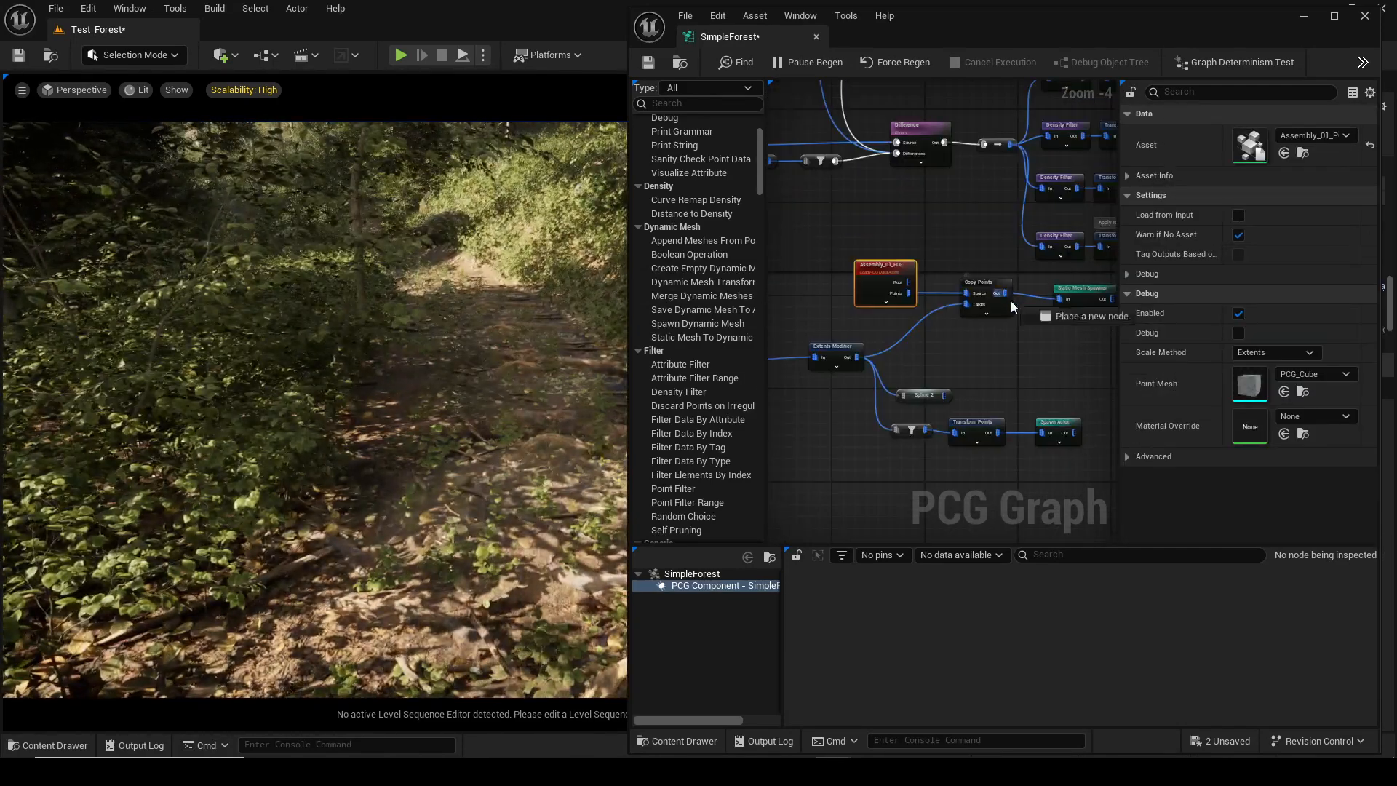
pyautogui.moveTo(1028, 364); pyautogui.dragTo(1028, 363)
pyautogui.write('tran')
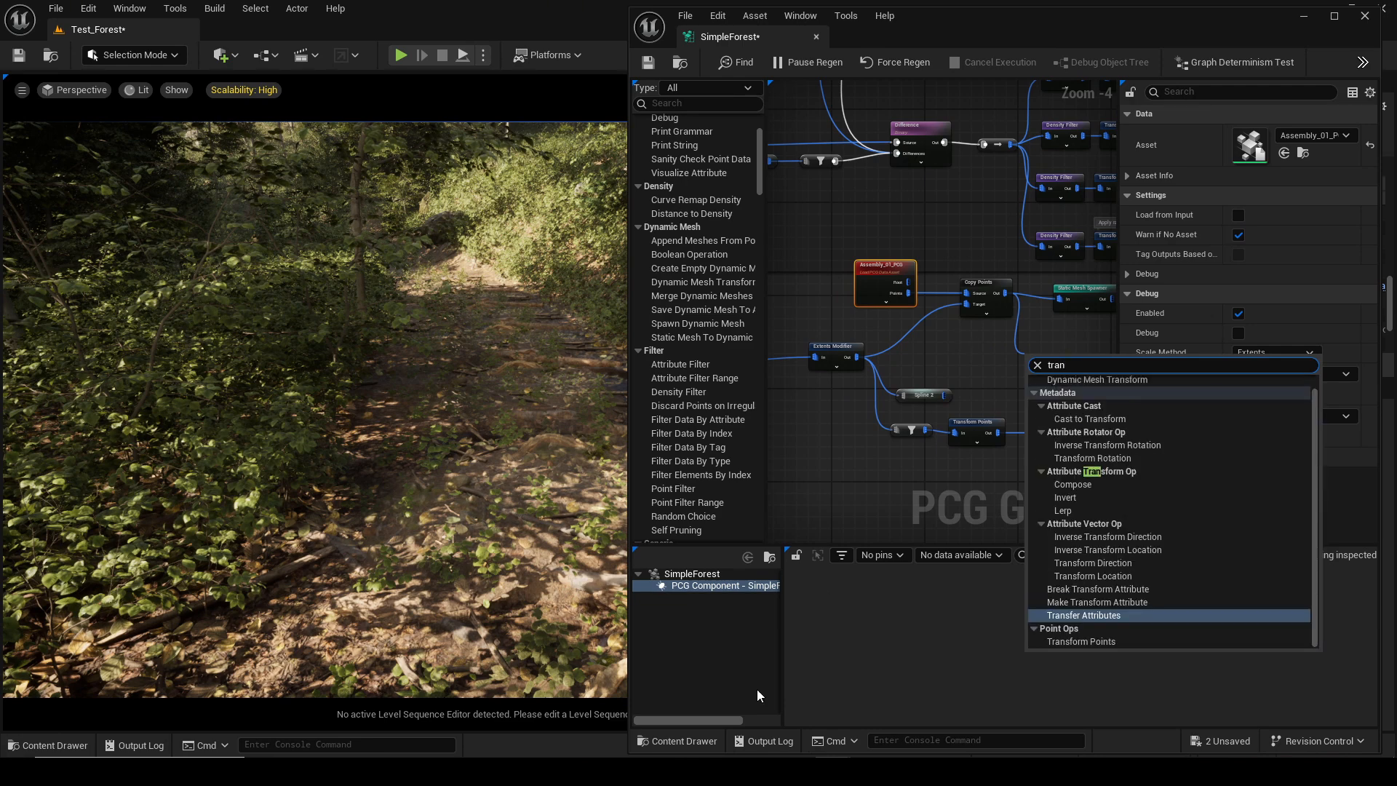
pyautogui.click(1048, 641)
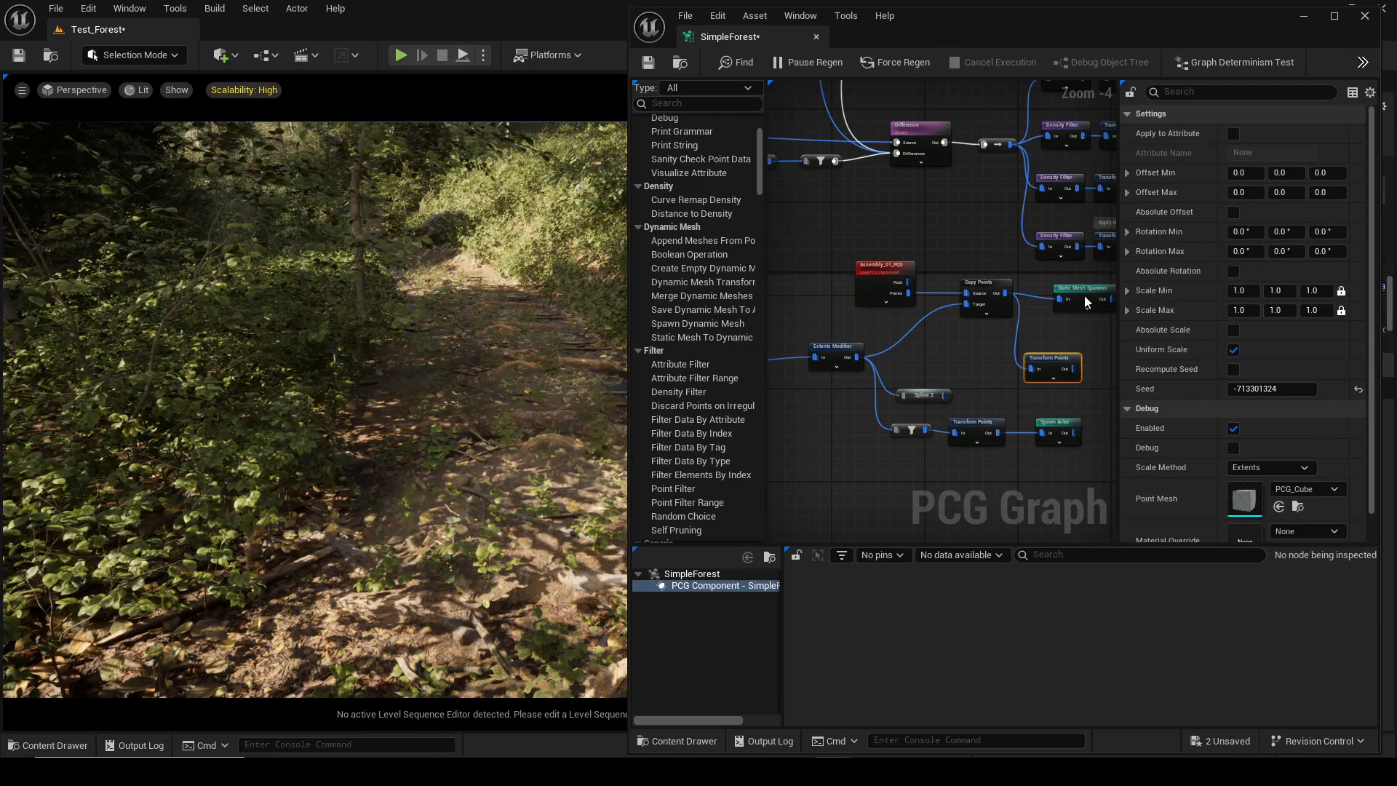
pyautogui.keyDown('shift'); pyautogui.moveTo(1084, 296); pyautogui.dragTo(1012, 341); pyautogui.keyUp('shift')
pyautogui.moveTo(1020, 340); pyautogui.dragTo(1053, 299)
pyautogui.moveTo(1078, 289); pyautogui.dragTo(1112, 301)
pyautogui.moveTo(436, 408); pyautogui.dragTo(437, 407, button='right')
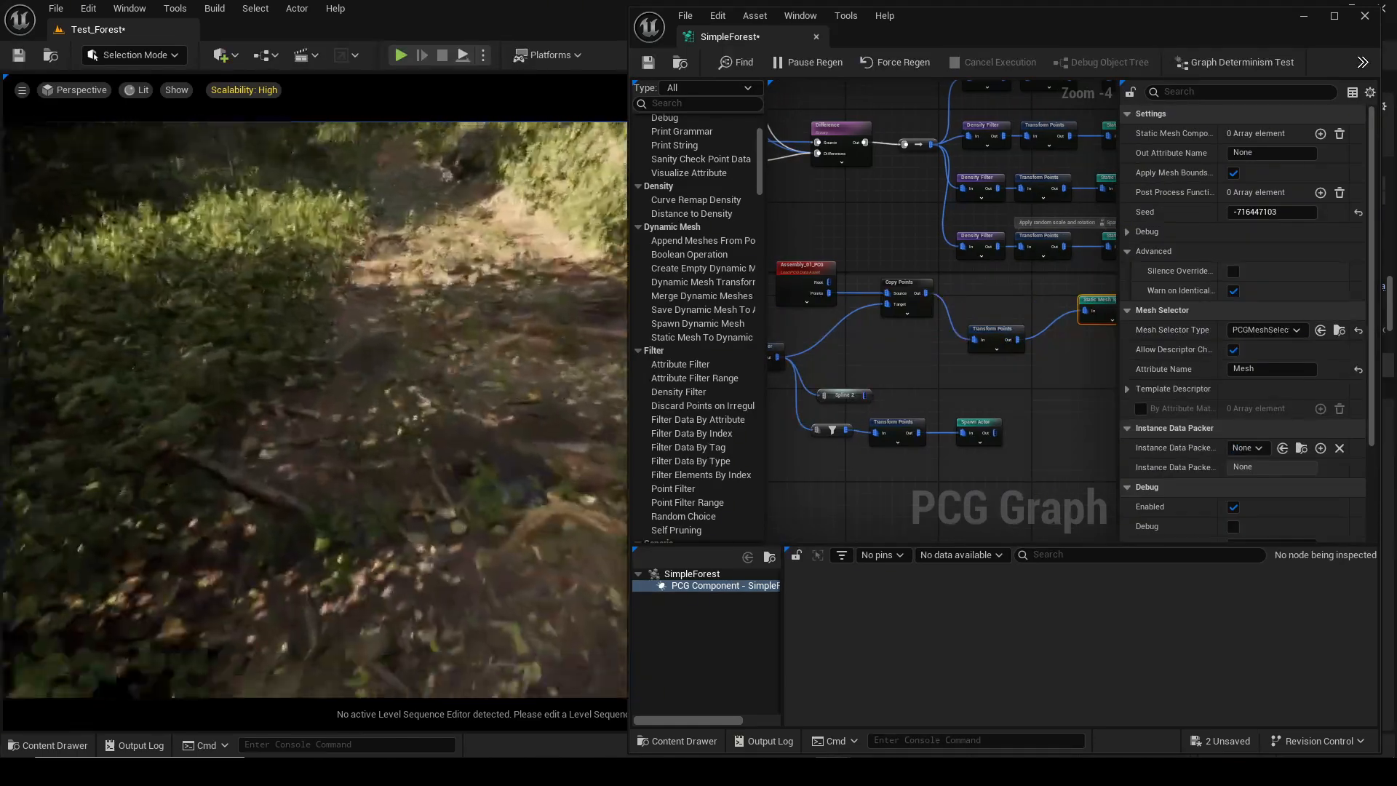
# Adjust the Transform Points node's offset and rotation ranges.
pyautogui.moveTo(979, 360); pyautogui.dragTo(901, 364, button='right')
pyautogui.click(898, 354)
pyautogui.click(1325, 193)
pyautogui.moveTo(1315, 255); pyautogui.dragTo(1374, 261)
pyautogui.click(1359, 251)
pyautogui.moveTo(1319, 176); pyautogui.dragTo(1341, 193)
# Open the Assembly_01_PCG data asset and save all assets.
pyautogui.moveTo(437, 408); pyautogui.dragTo(436, 407, button='right')
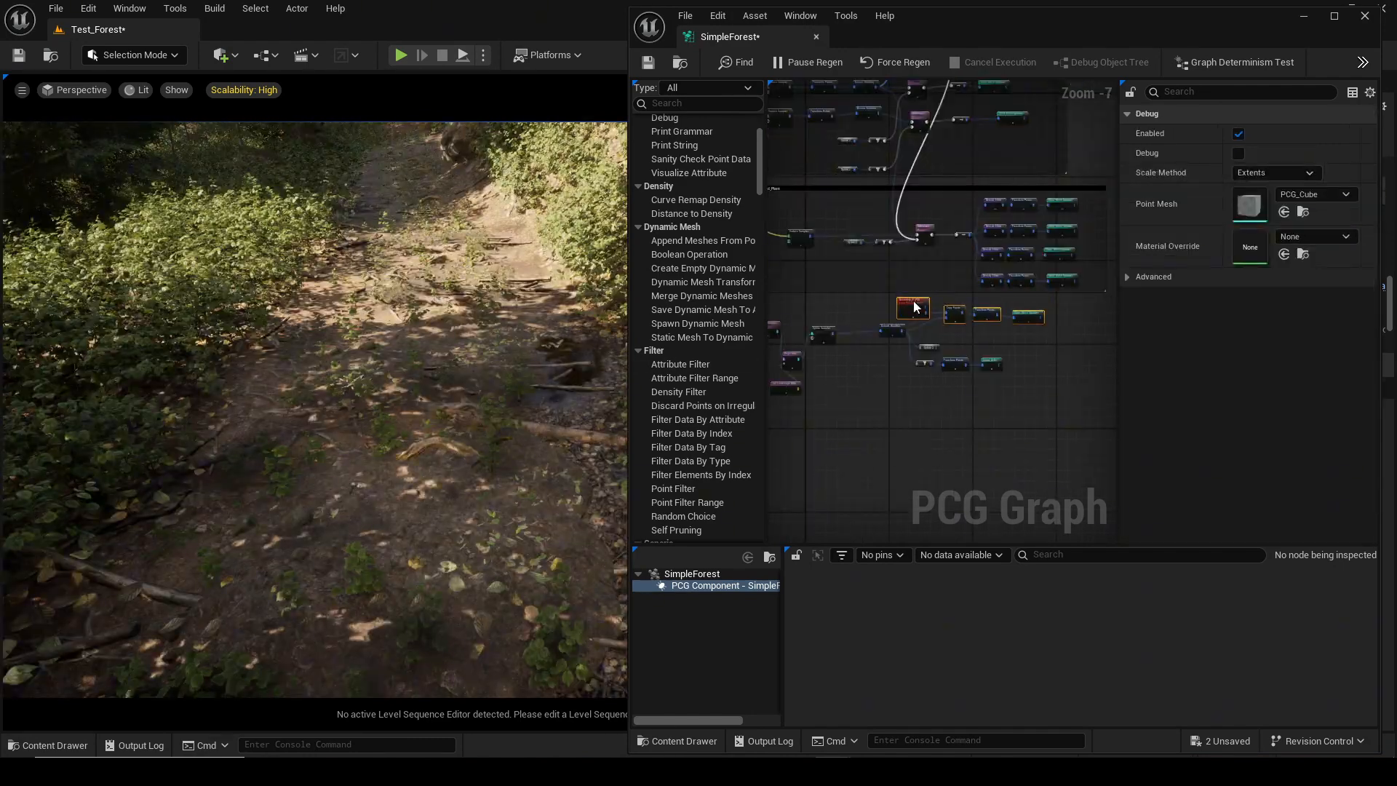
pyautogui.click(889, 304)
pyautogui.scroll(2, 889, 298)
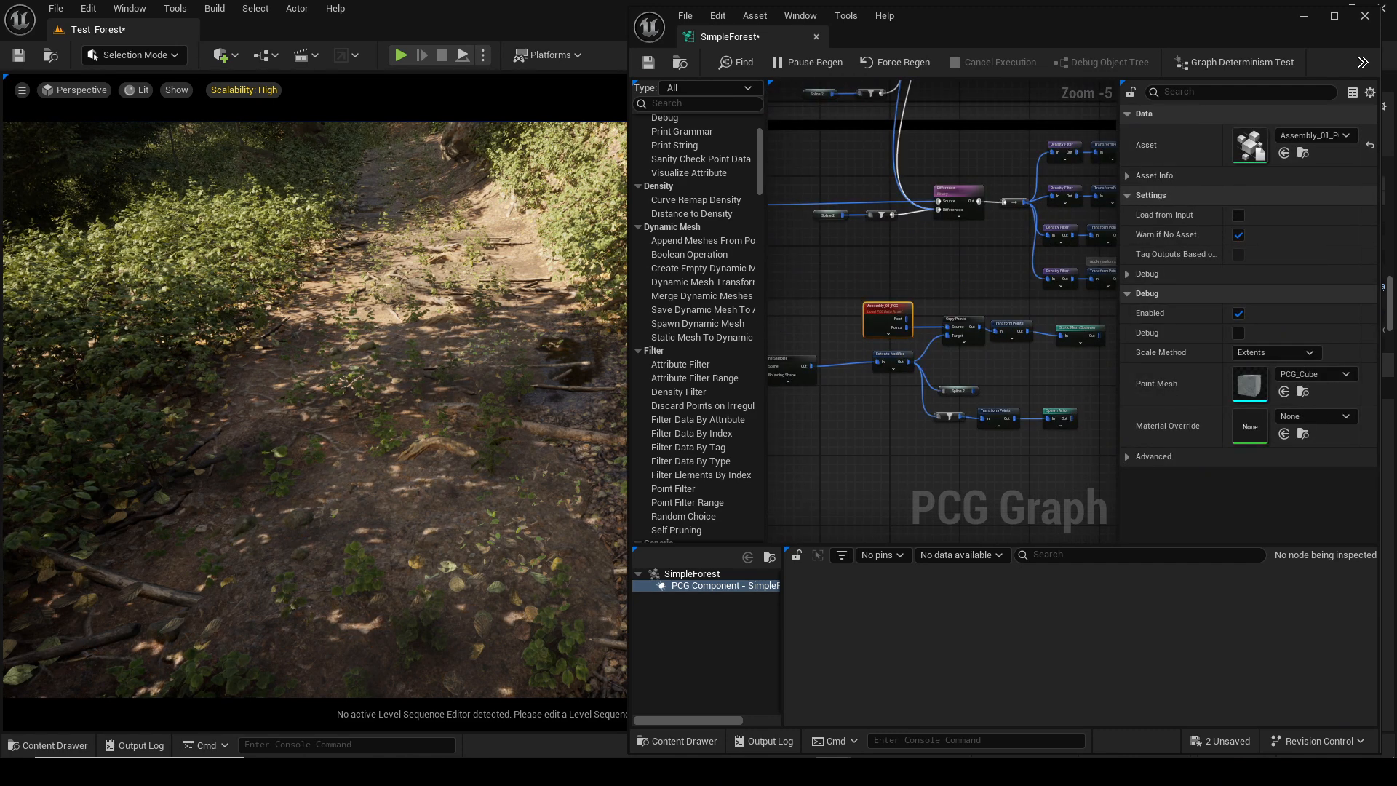
pyautogui.moveTo(1394, 44); pyautogui.dragTo(969, 3)
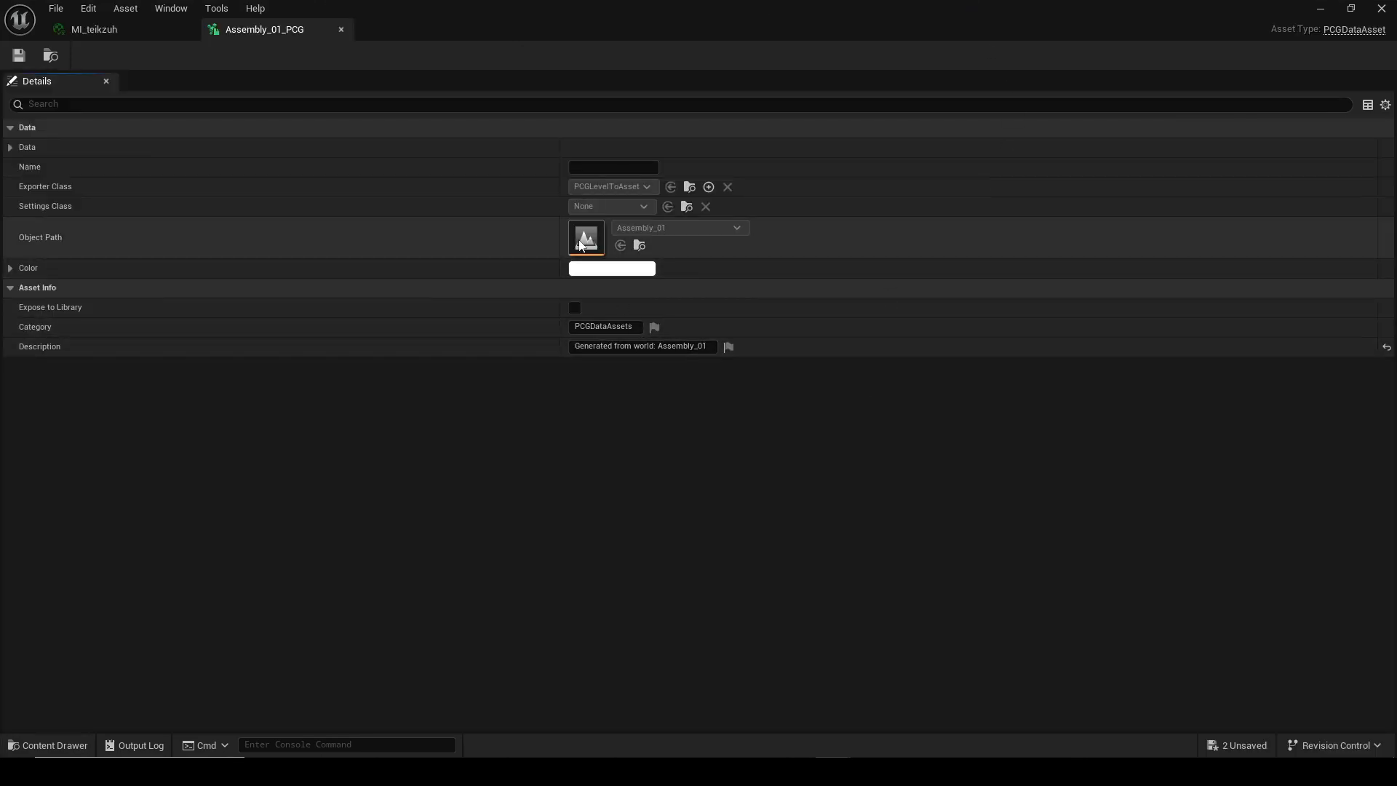
pyautogui.hotkey('ctrl', 'shift', 's')
# Open the Assembly_01 level and adjust a rock piece in the debris assembly.
pyautogui.click(740, 550)
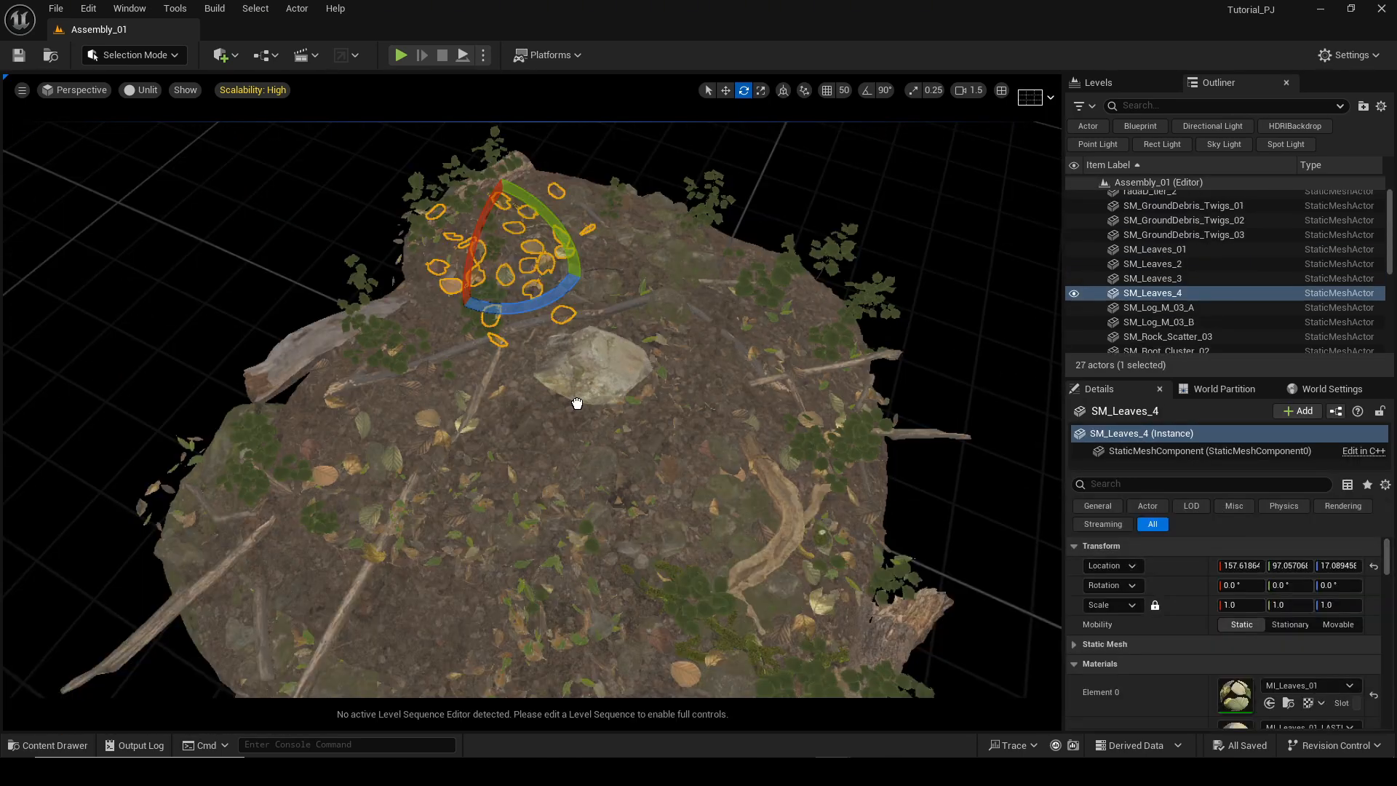
pyautogui.moveTo(578, 399); pyautogui.dragTo(573, 474)
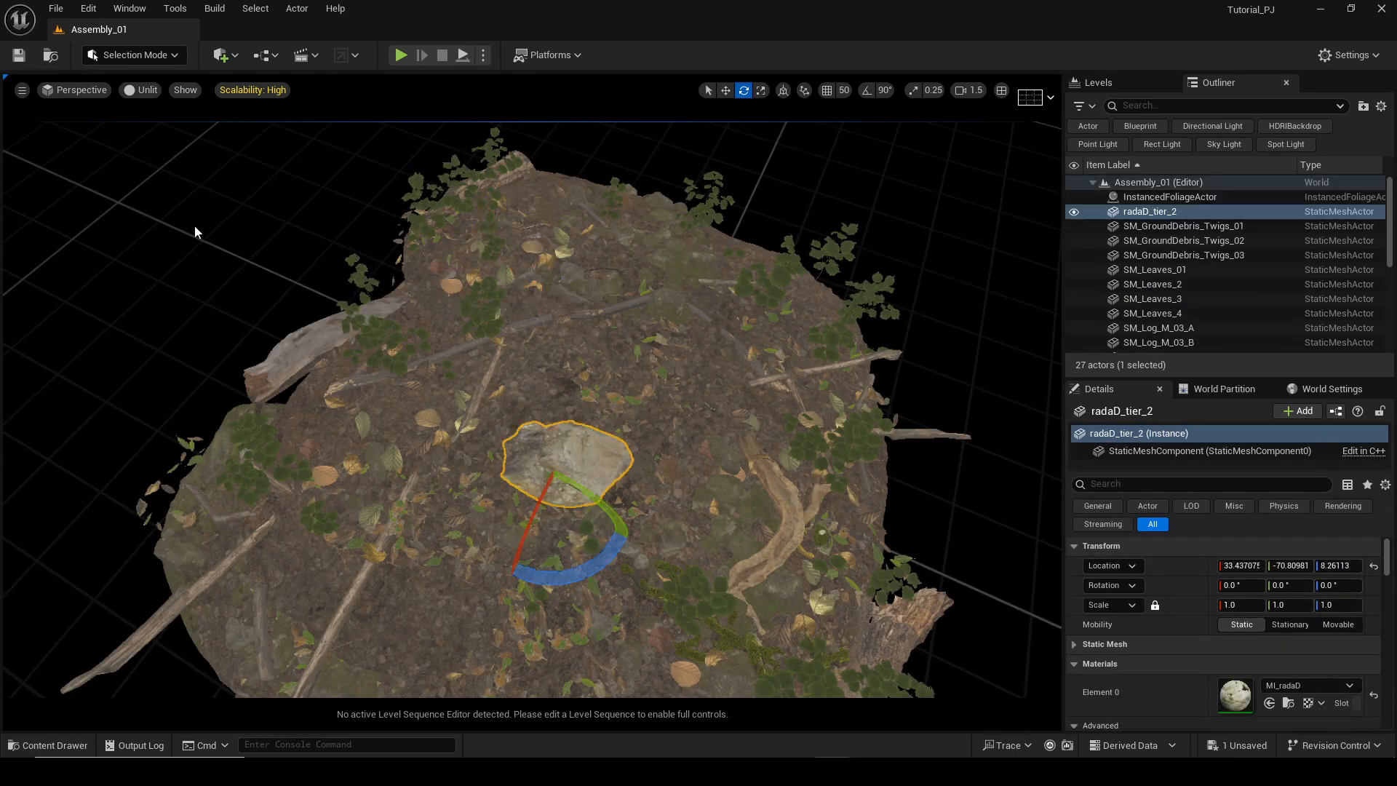
# Reopen the Test_Forest level and return the viewport to lit mode.
pyautogui.click(58, 11)
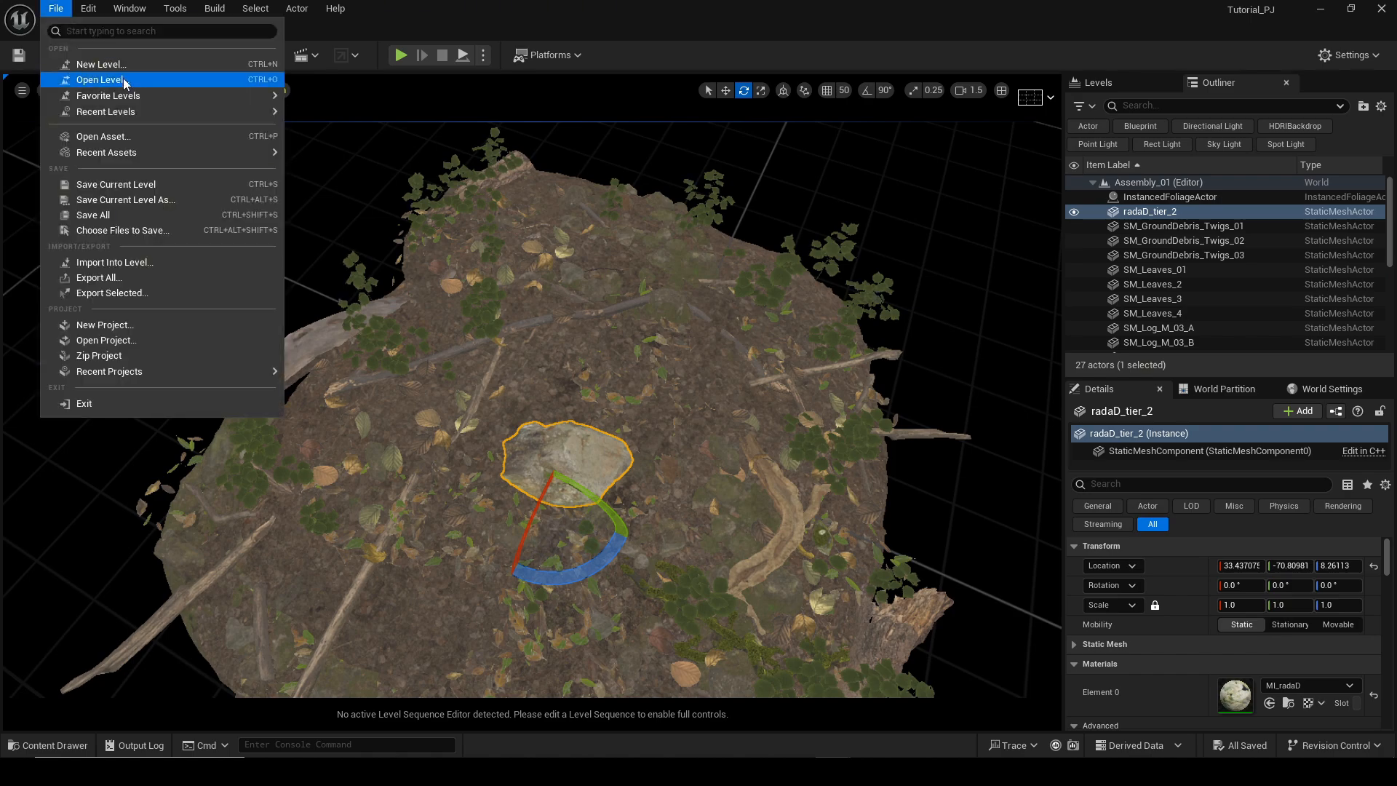
pyautogui.moveTo(131, 111)
pyautogui.click(331, 149)
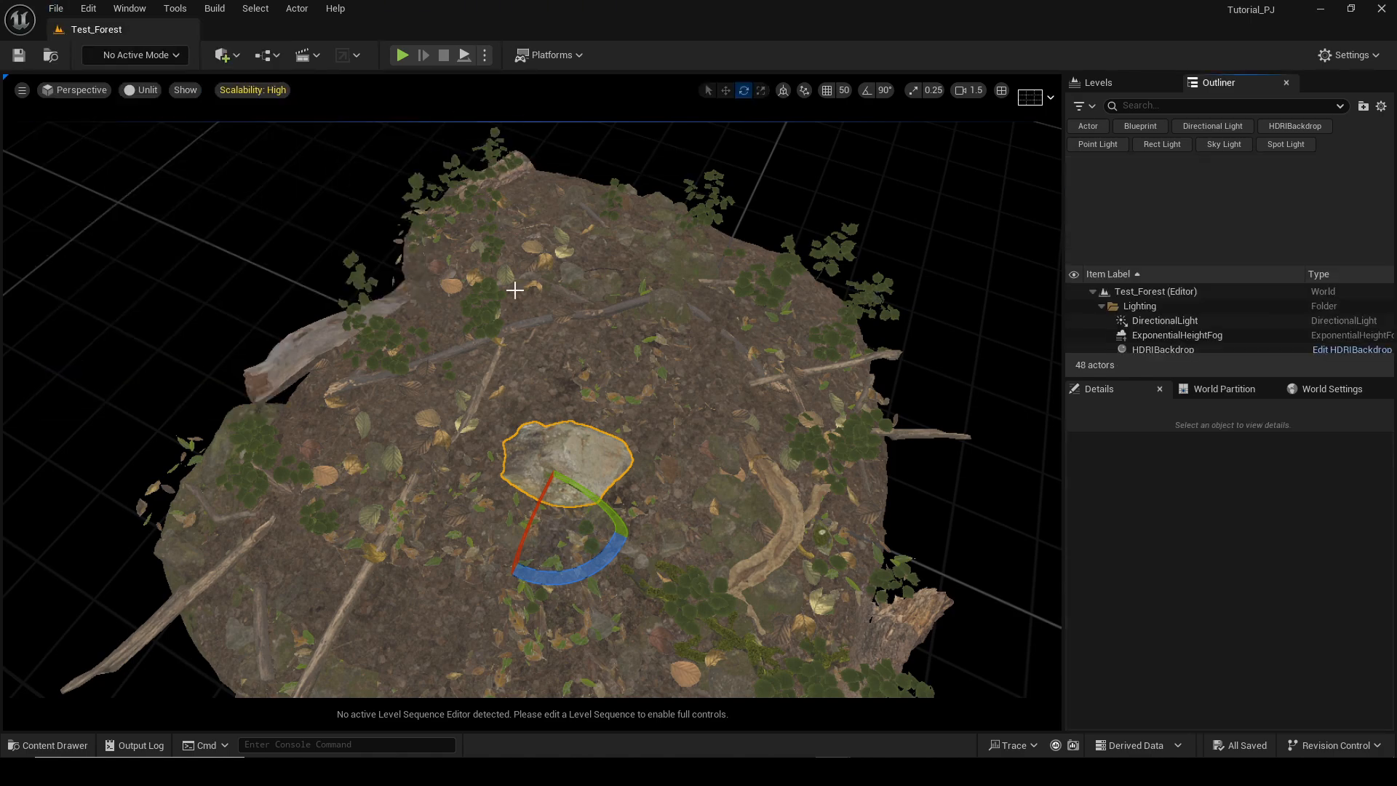
pyautogui.hotkey('alt', '4')
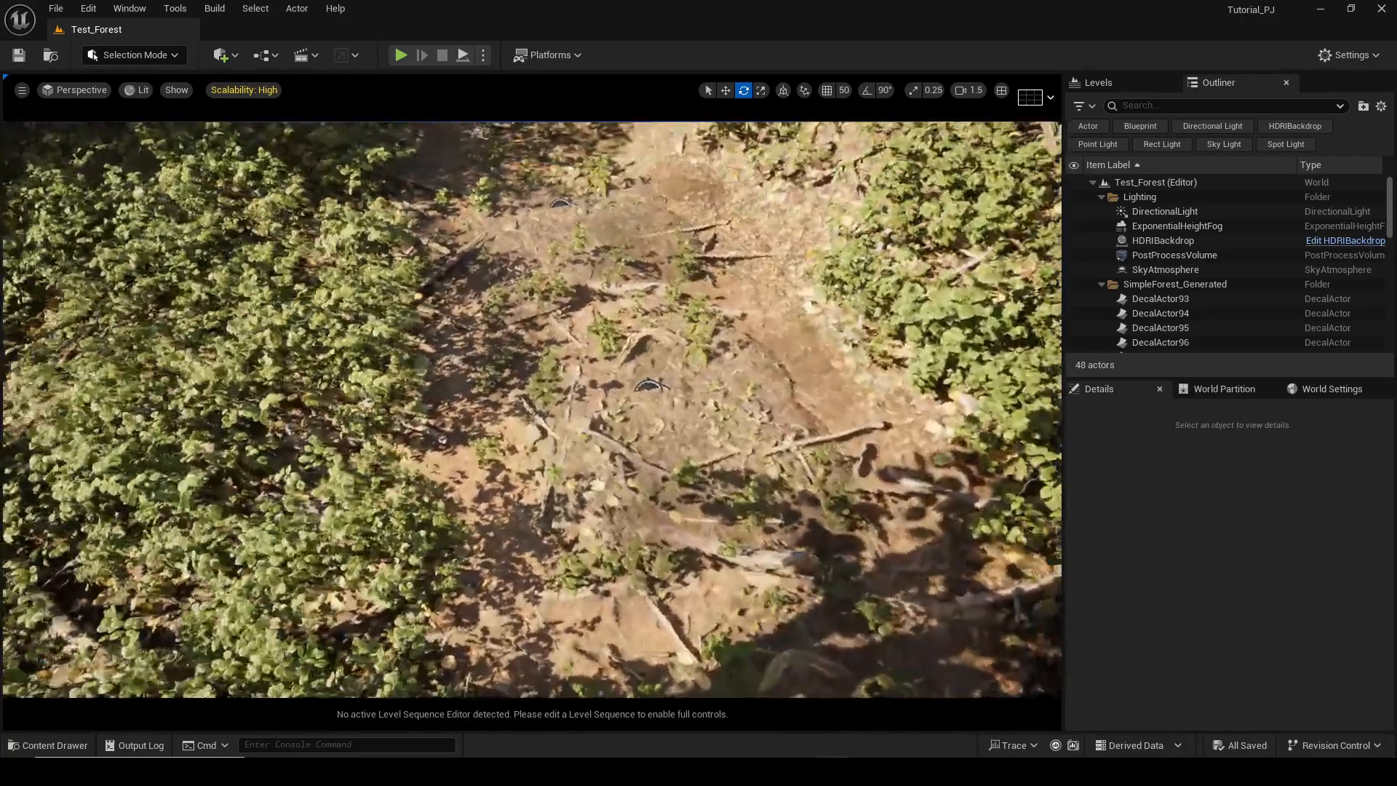
# Update the Assembly_01_PCG data asset from its level with Update PCG Assets.
pyautogui.hotkey('ctrl', 'space')
pyautogui.click(381, 632)
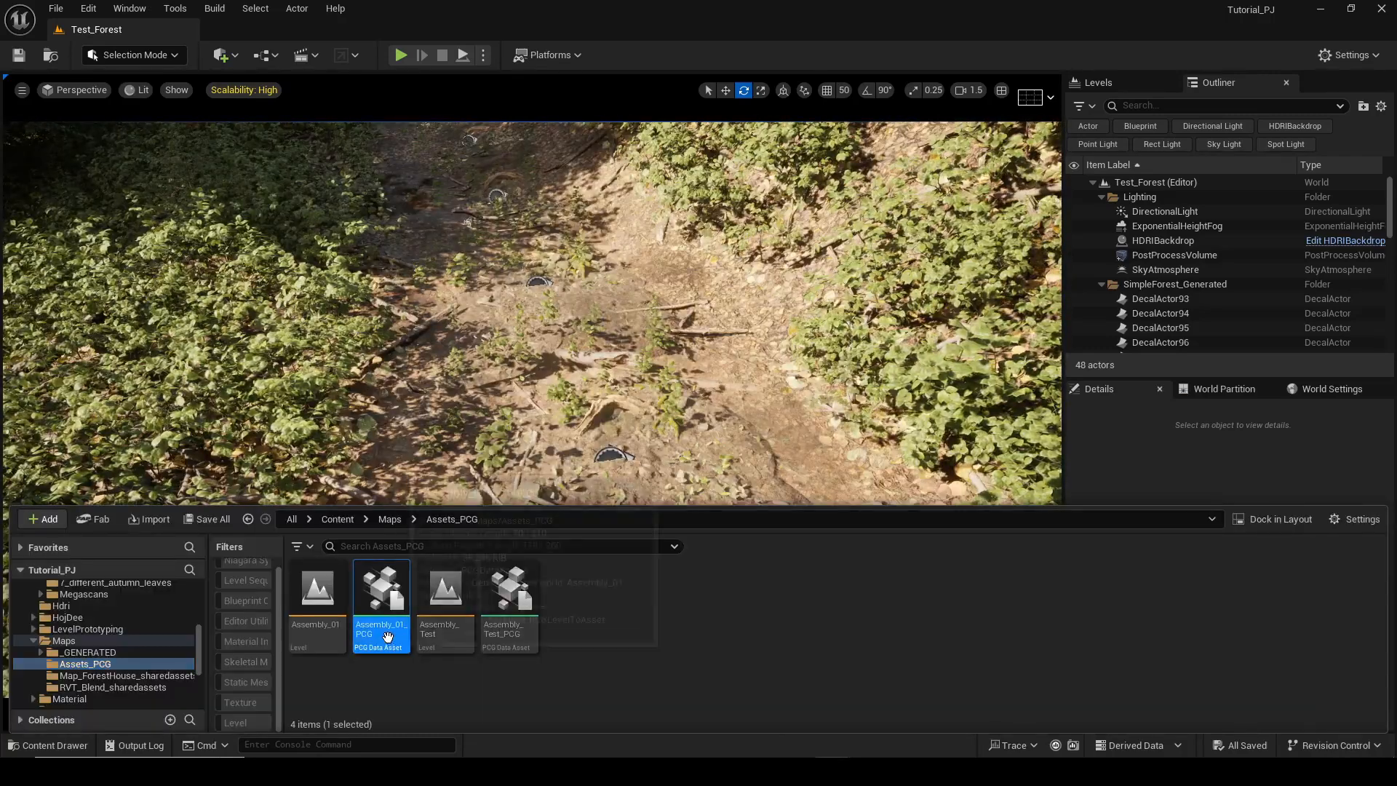
pyautogui.rightClick(381, 601)
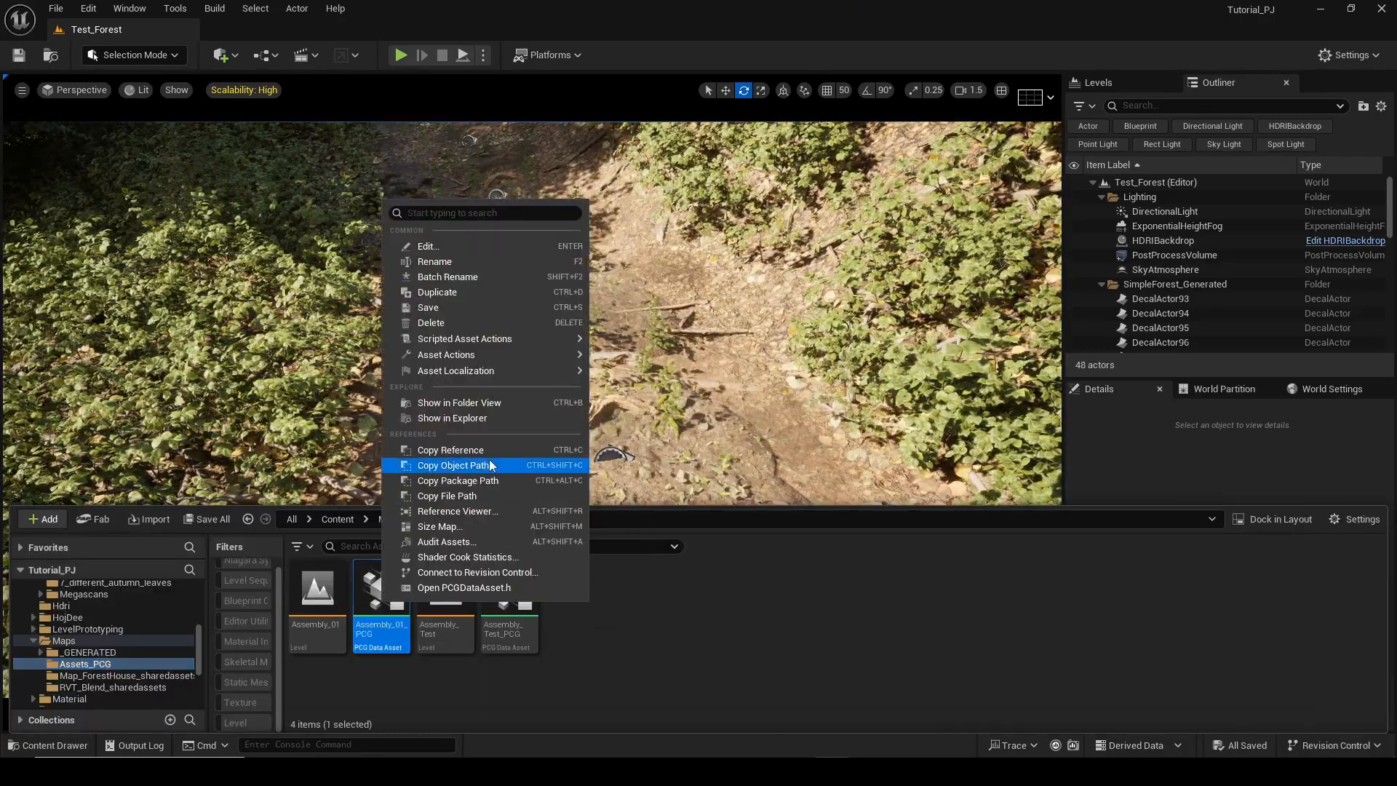
pyautogui.moveTo(520, 358)
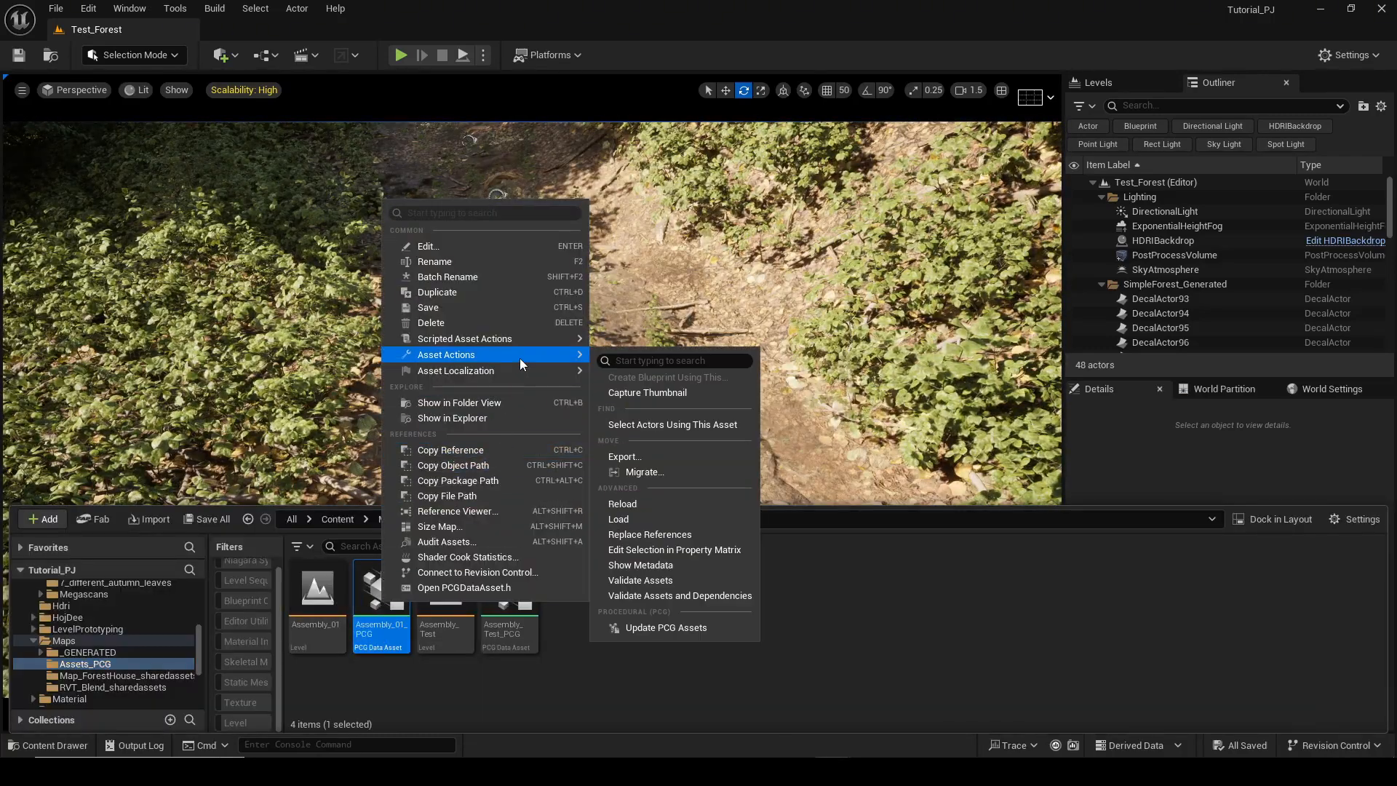
pyautogui.click(665, 627)
# Inspect the regenerated debris on the forest path in the viewport.
pyautogui.rightClick(669, 430)
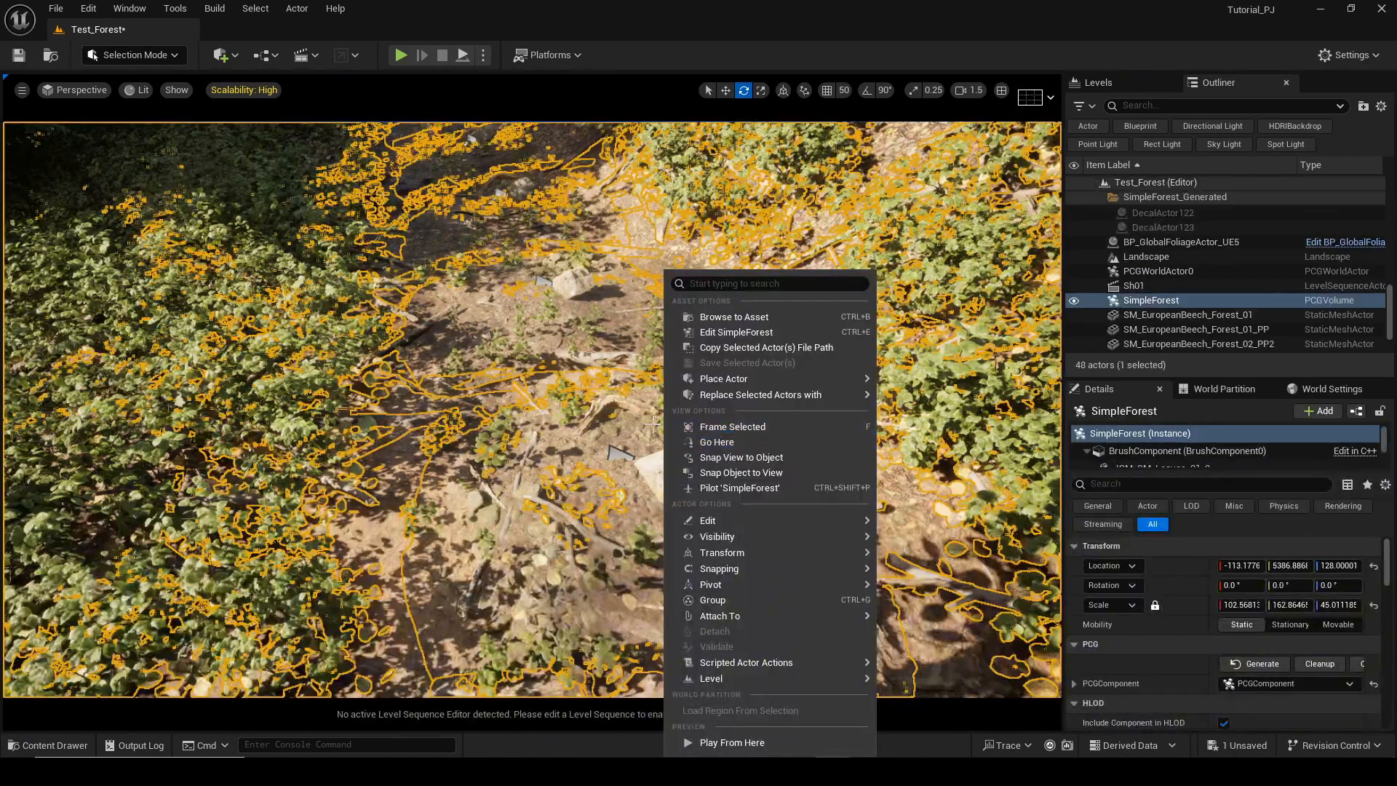
pyautogui.moveTo(659, 439); pyautogui.dragTo(641, 488, button='right')
pyautogui.click(776, 460)
pyautogui.moveTo(776, 460); pyautogui.dragTo(771, 371, button='right')
pyautogui.moveTo(770, 484); pyautogui.dragTo(770, 484, button='right')
# Reload the Test_Forest level from the recent levels.
pyautogui.hotkey('ctrl', 'space')
pyautogui.click(56, 8)
pyautogui.moveTo(106, 112)
pyautogui.click(335, 134)
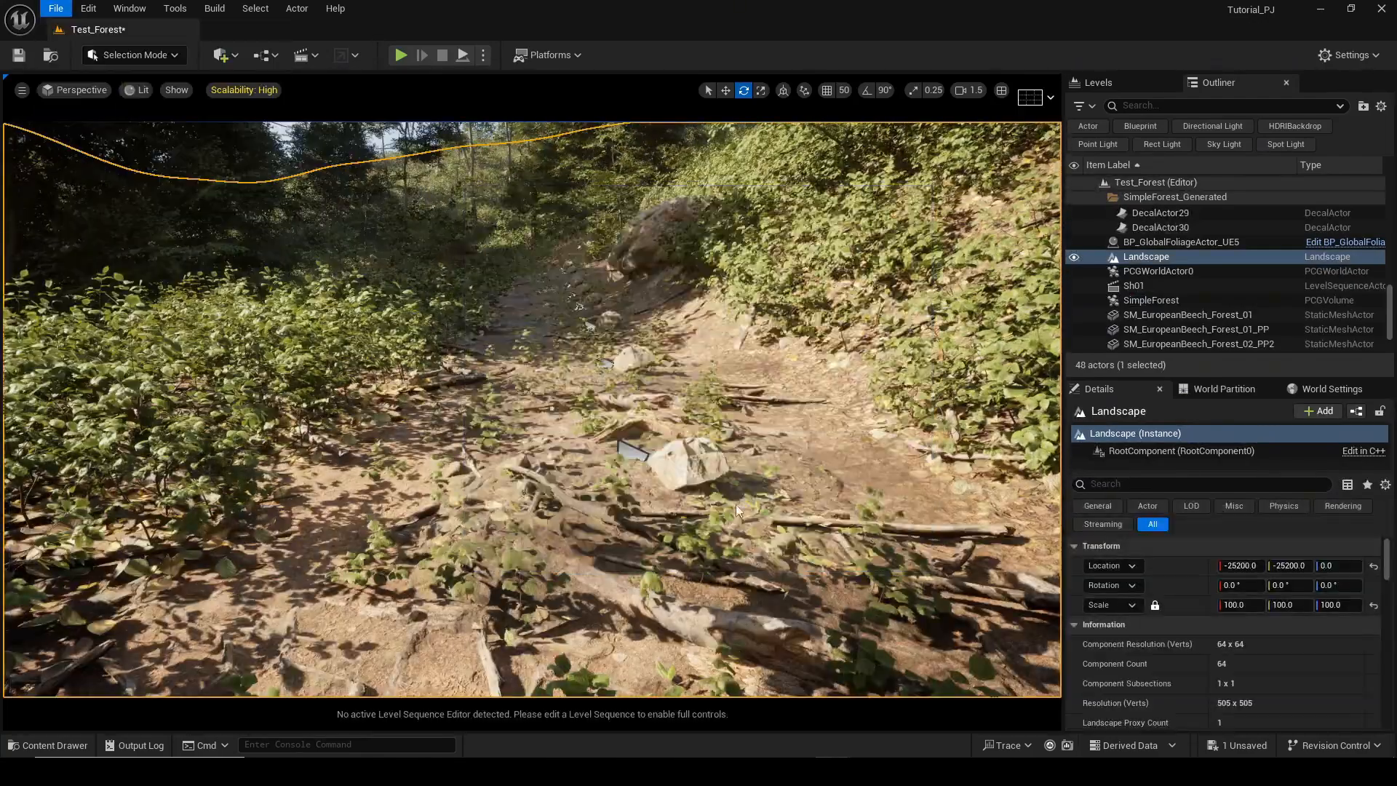
pyautogui.click(56, 8)
pyautogui.click(335, 134)
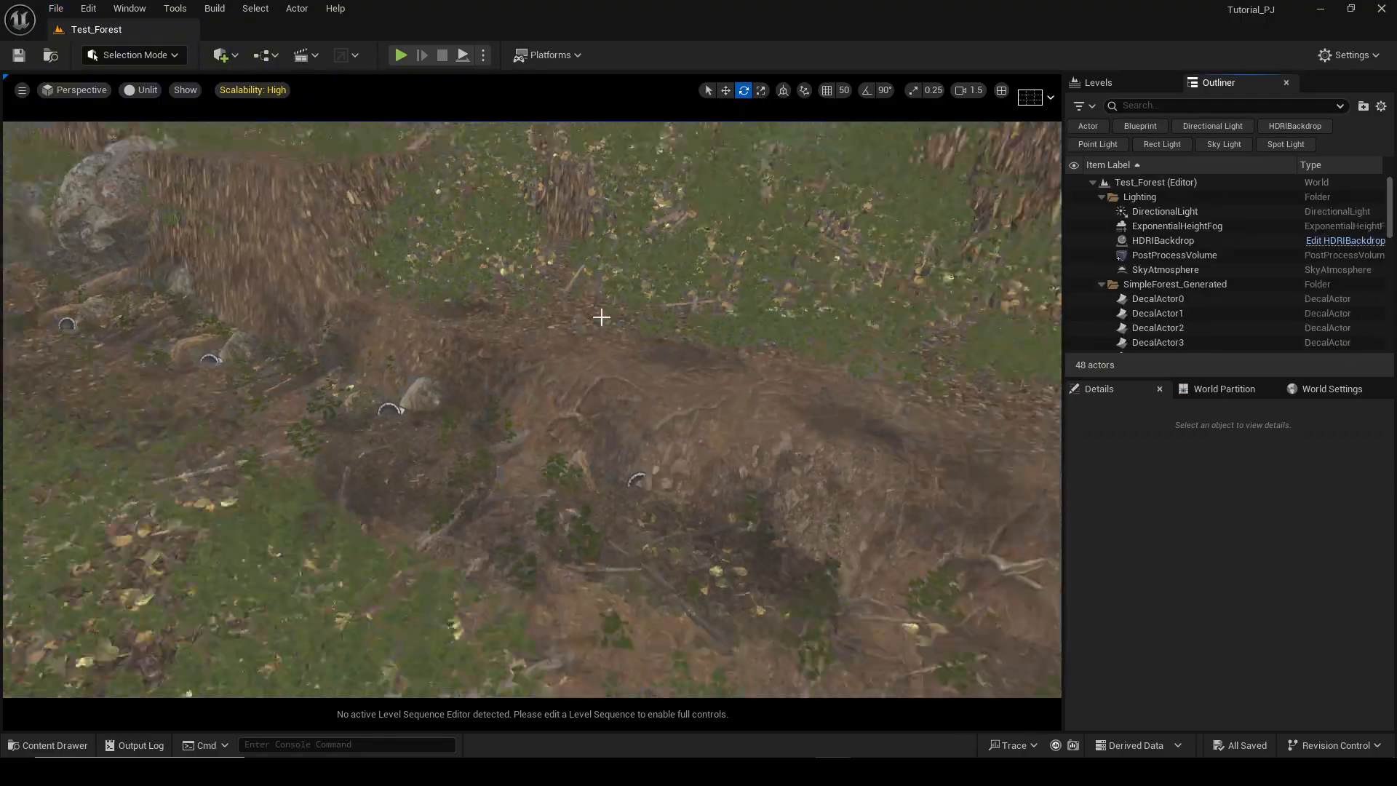
# Select the mossy rock beside the path and switch to the scale tool.
pyautogui.moveTo(602, 315); pyautogui.dragTo(602, 291, button='right')
pyautogui.moveTo(509, 347)
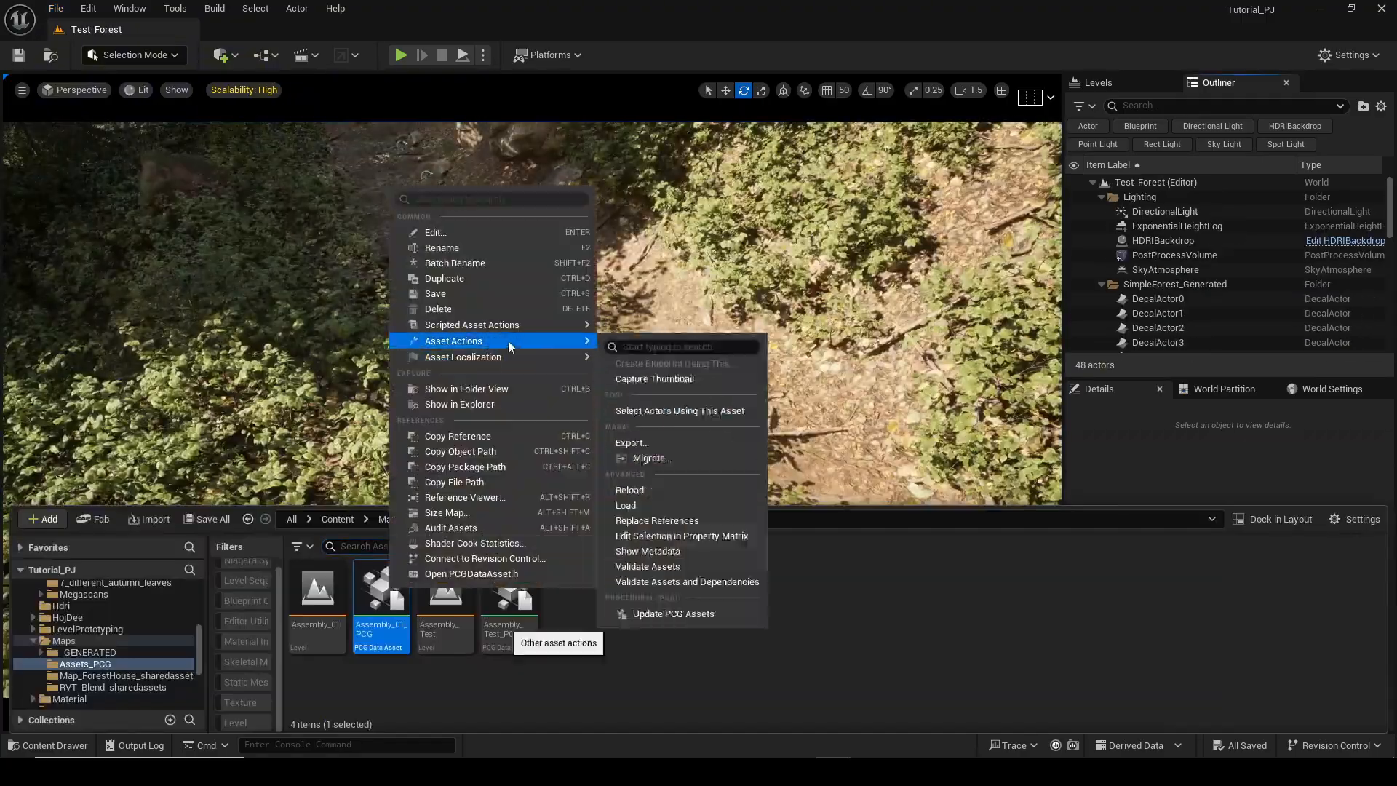
pyautogui.click(646, 380)
pyautogui.moveTo(697, 414)
pyautogui.mouseDown(button='right')
pyautogui.moveTo(697, 385)
pyautogui.moveTo(697, 414)
pyautogui.mouseUp(button='right')
pyautogui.click(697, 413)
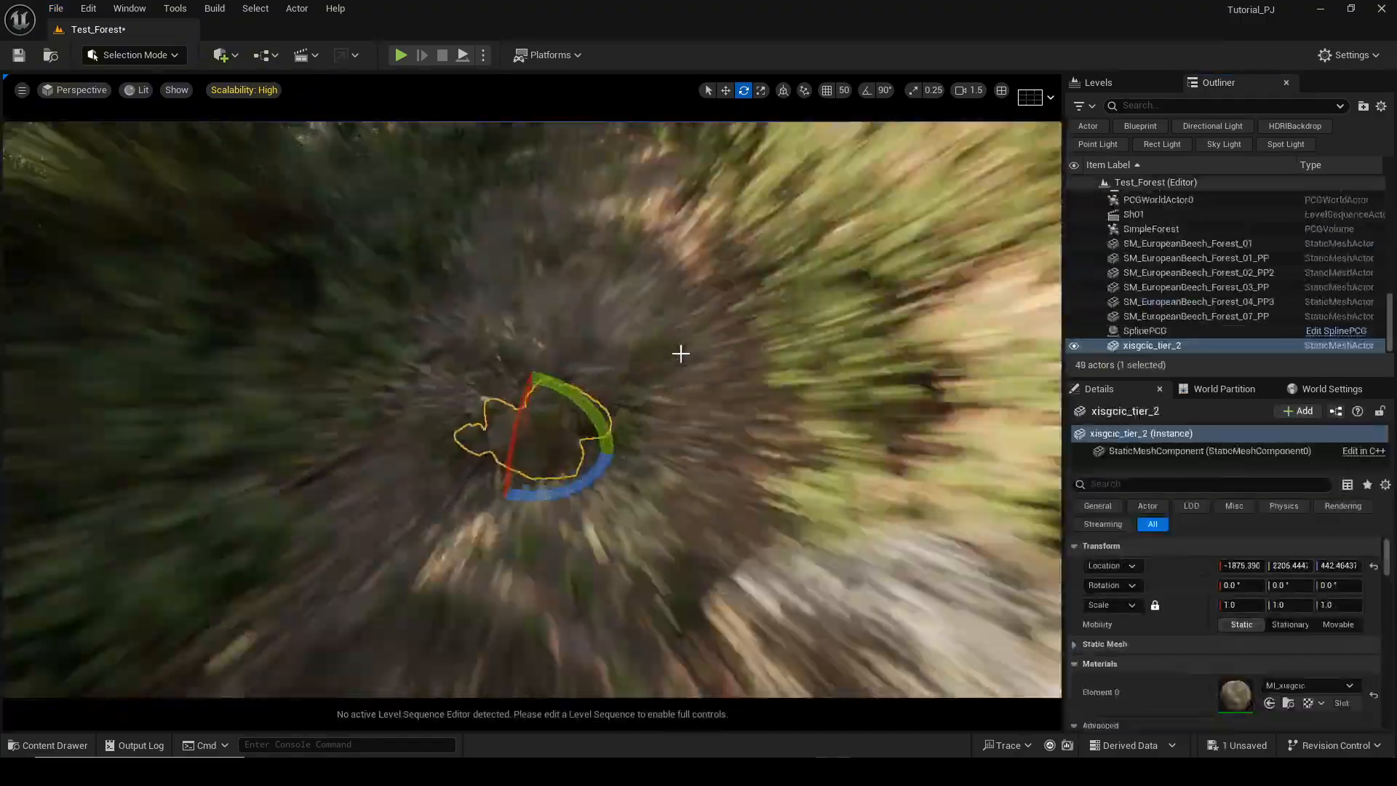
pyautogui.press('r')
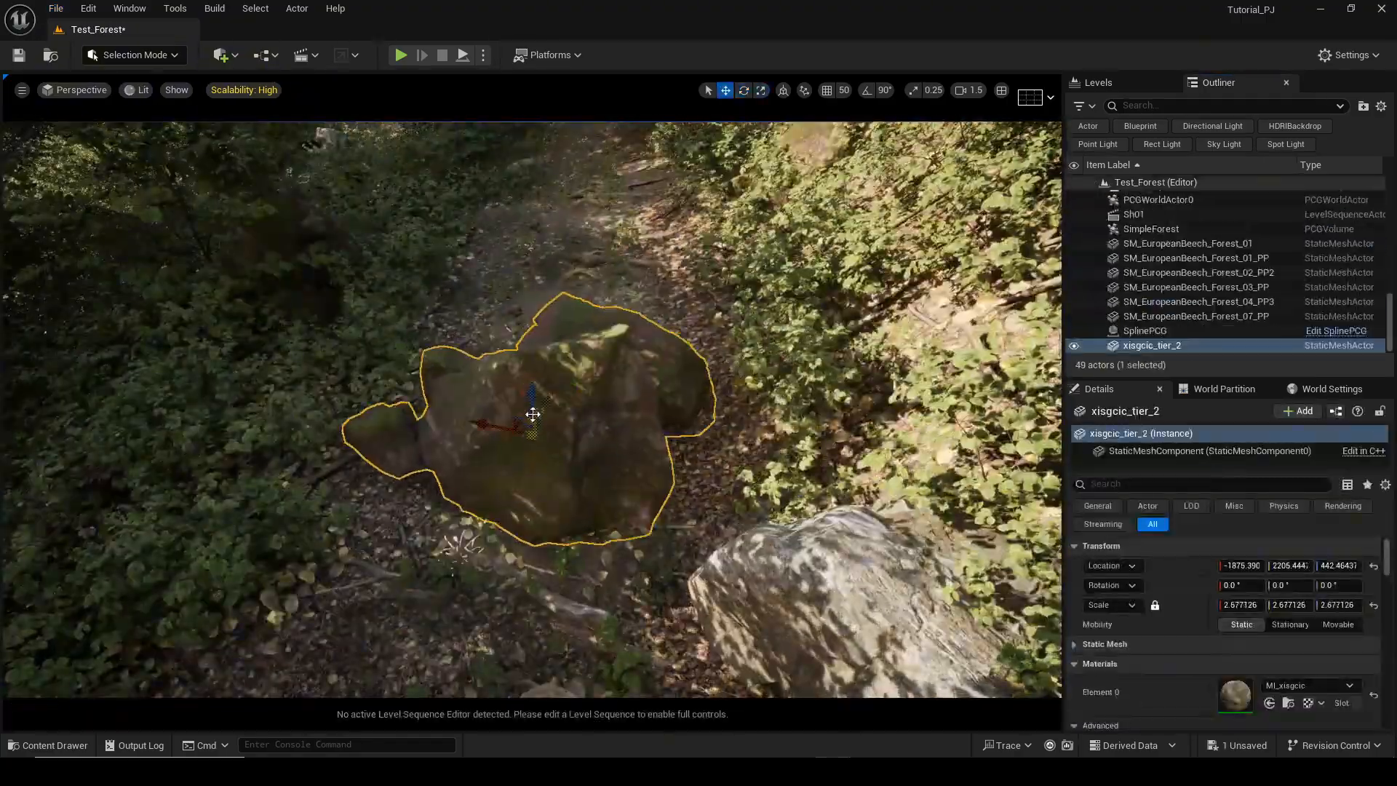
# Place three Common Hazel static meshes around the rock from the content browser.
pyautogui.hotkey('ctrl', 'b')
pyautogui.scroll(10, 110, 626)
pyautogui.click(109, 638)
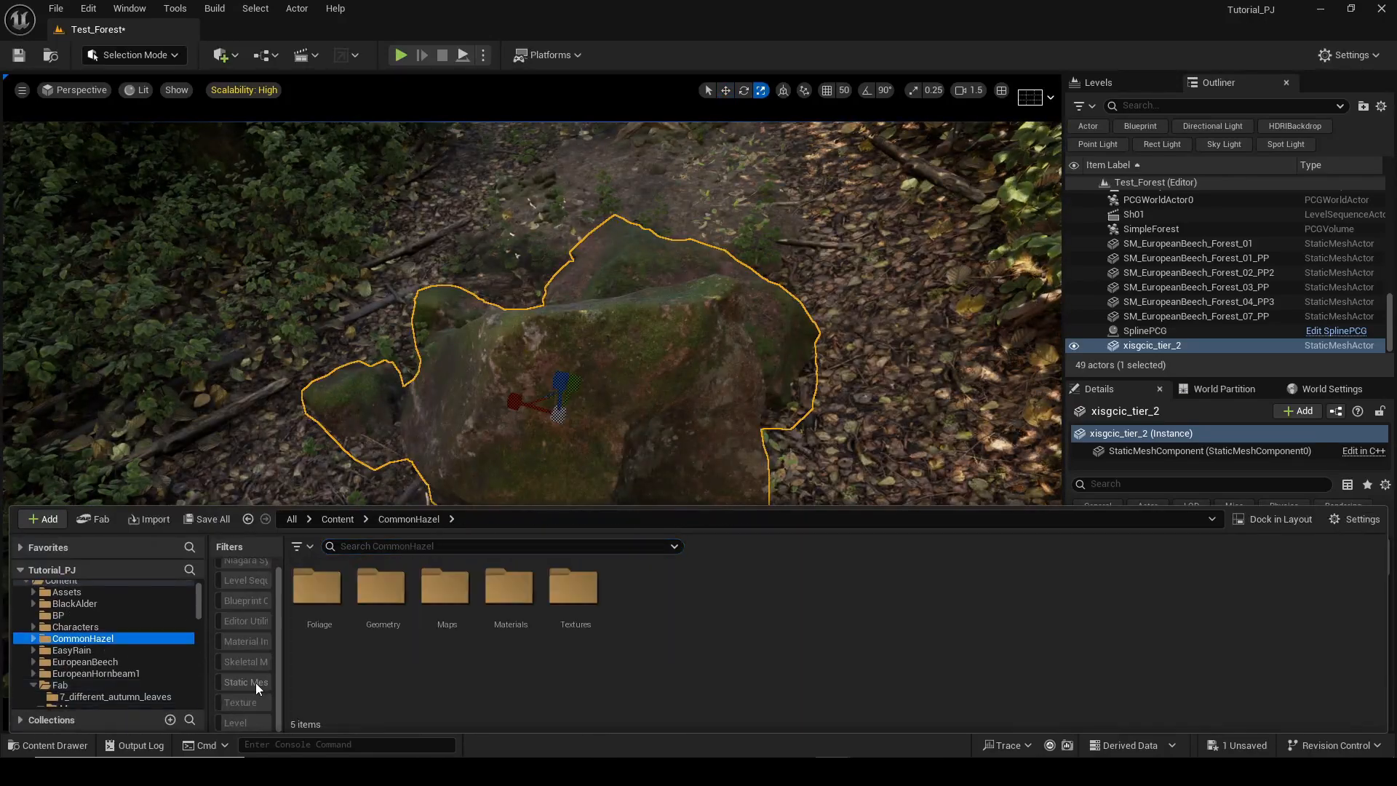
pyautogui.click(255, 683)
pyautogui.moveTo(911, 583); pyautogui.dragTo(586, 299)
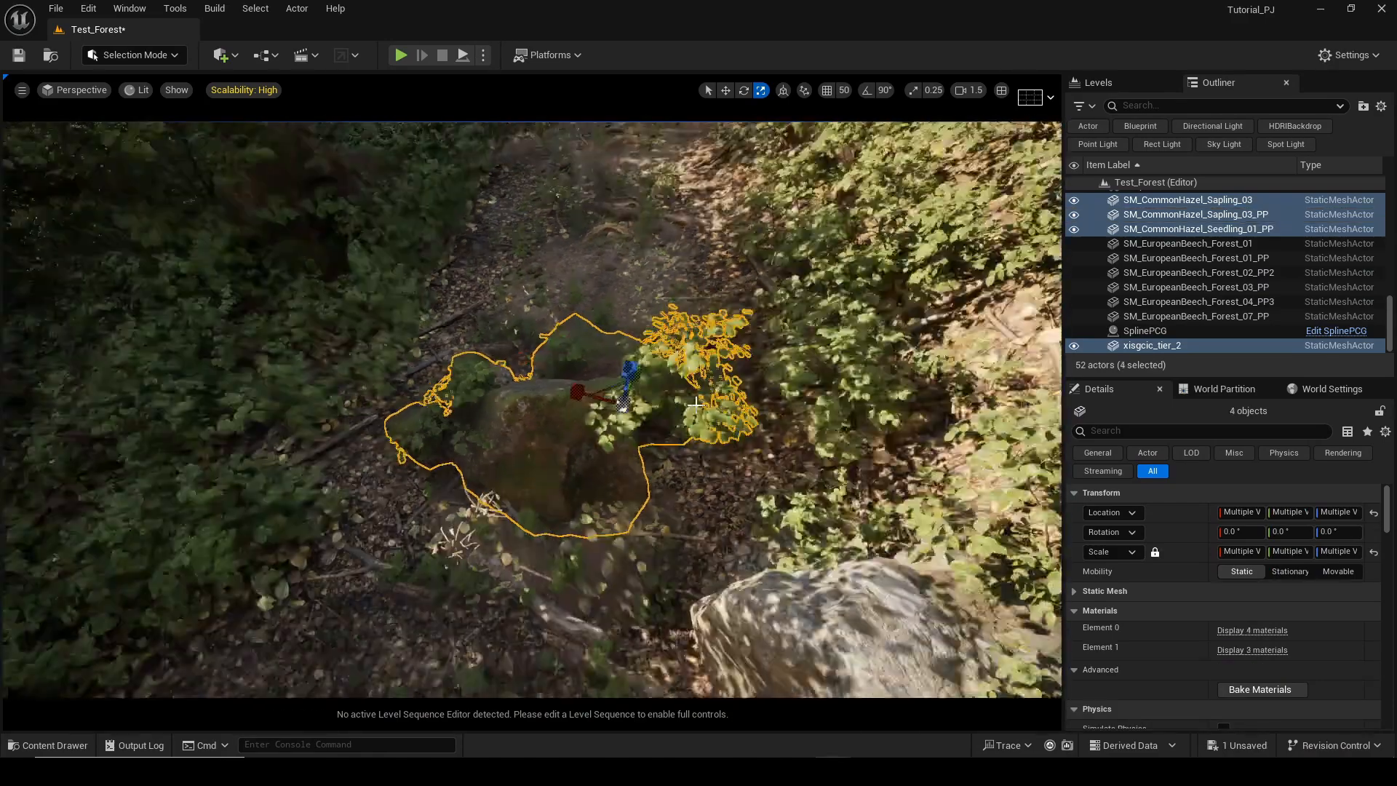
# Create a level instance named Assembly_02 from the selected rock and hazel meshes in the Assets_PCG folder.
pyautogui.rightClick(643, 227)
pyautogui.moveTo(721, 666)
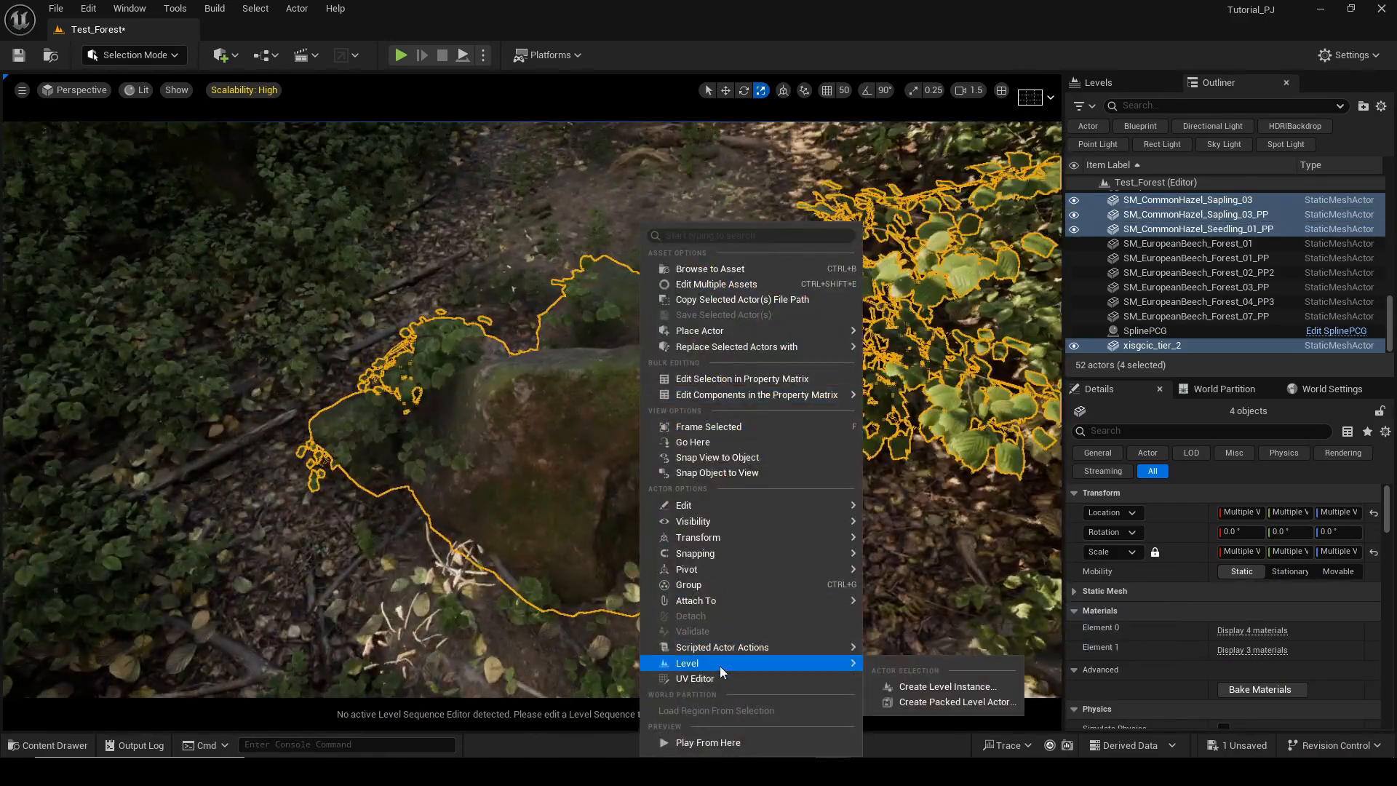
pyautogui.click(911, 685)
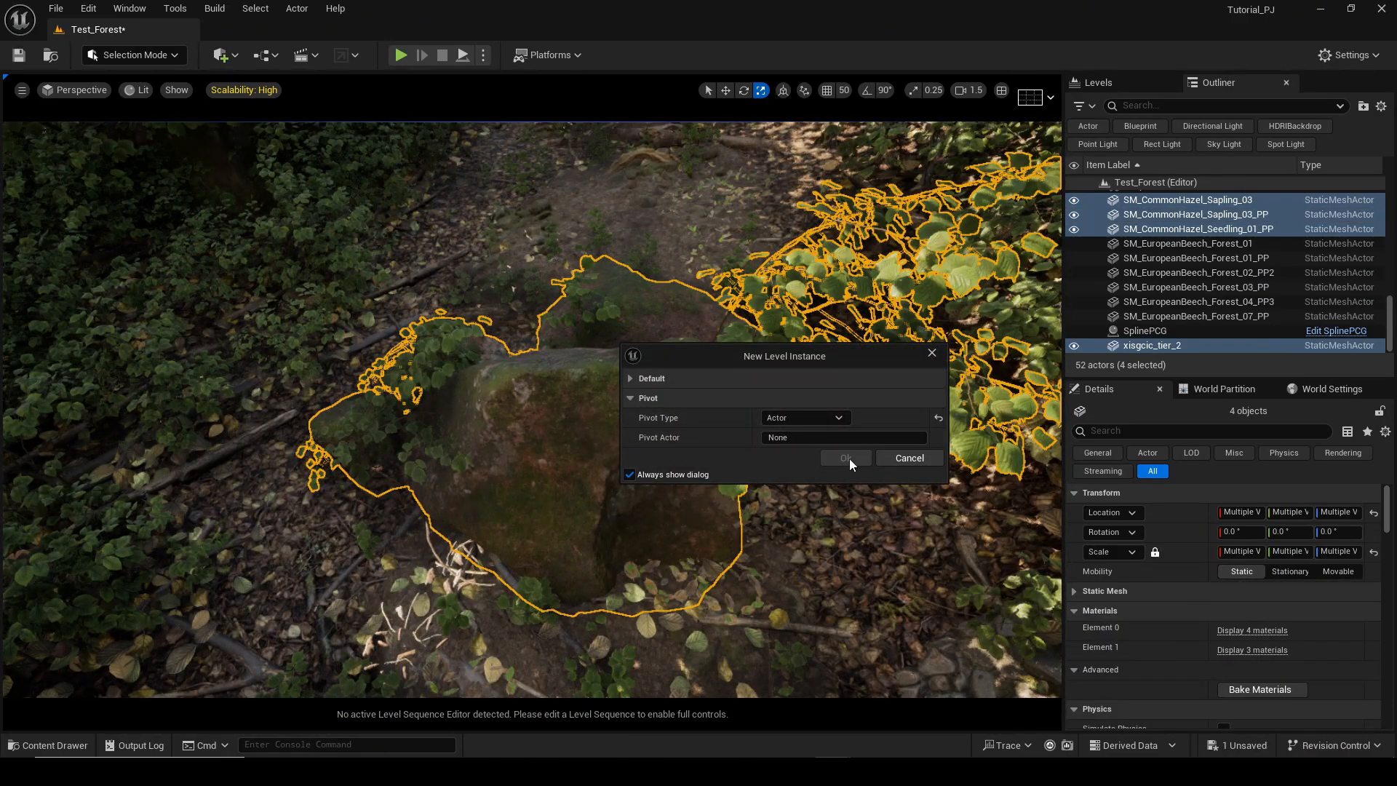
pyautogui.click(822, 456)
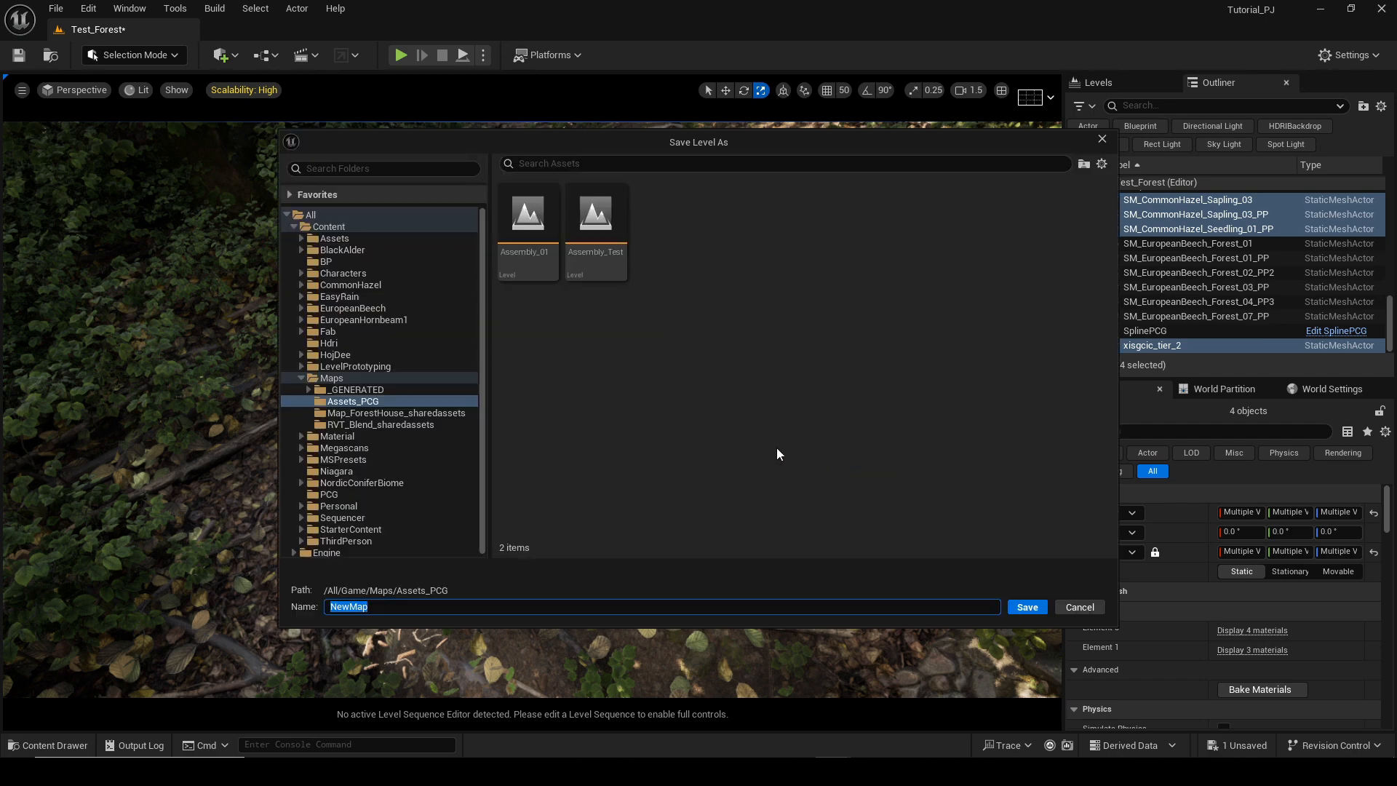
pyautogui.write('2')
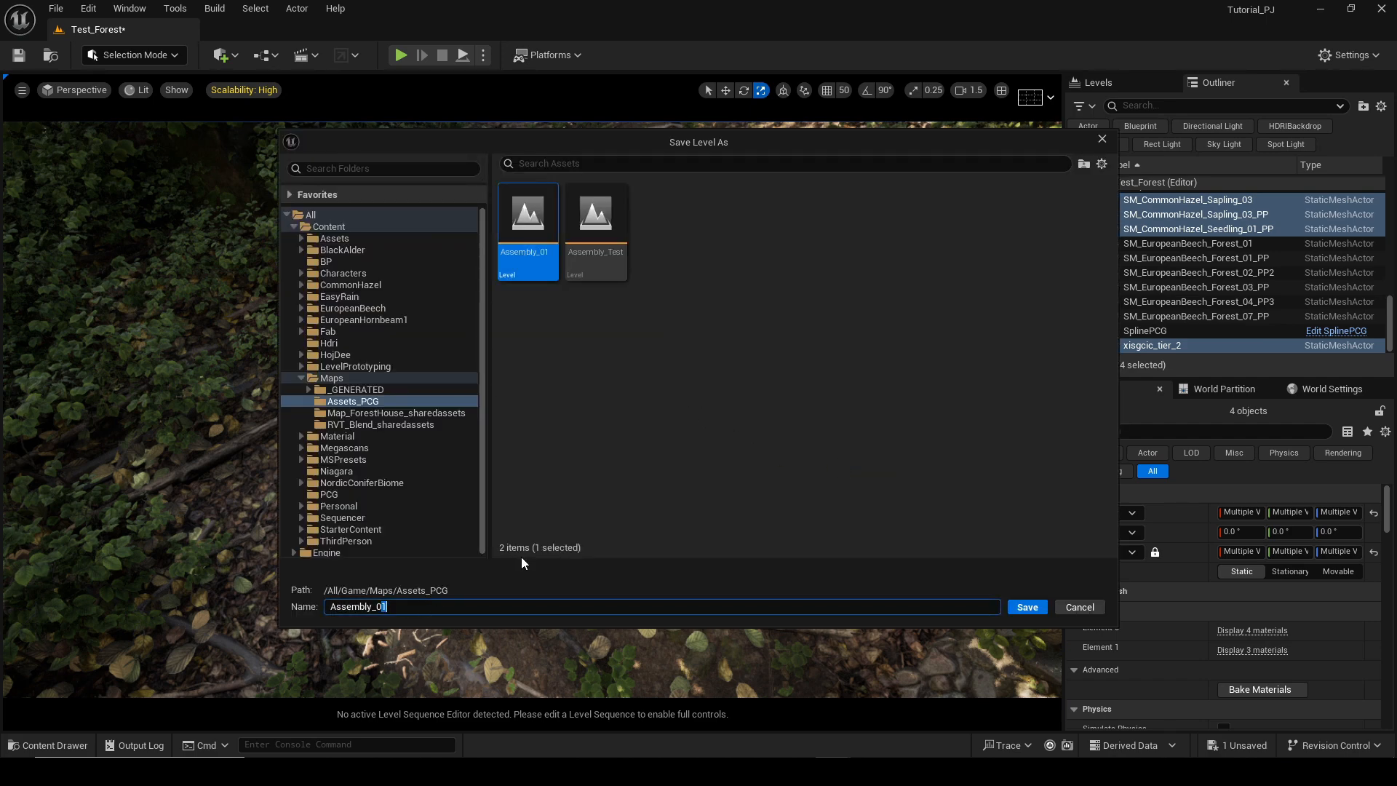
pyautogui.press('Return')
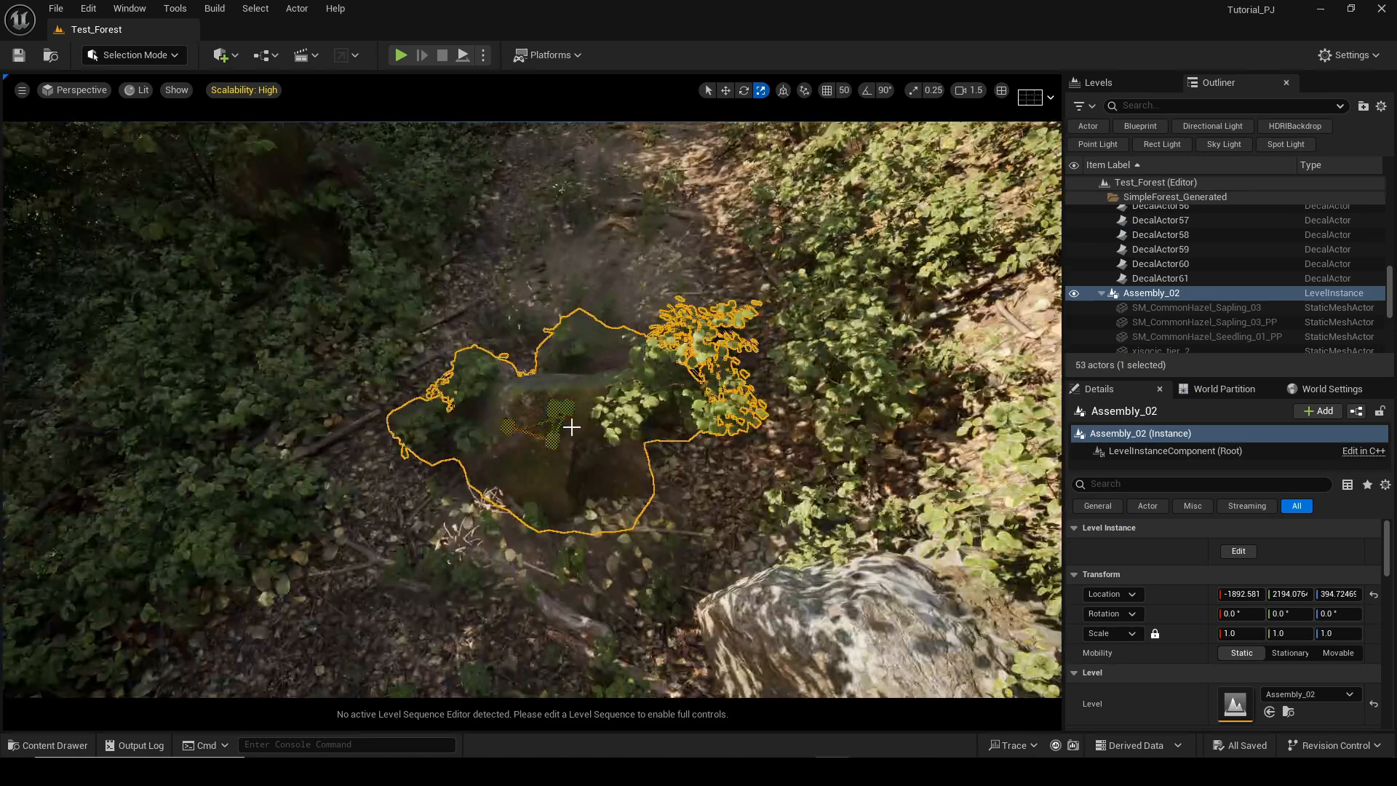
# Generate and save a PCG data asset Assembly_02_PCG from the Assembly_02 level in Assets_PCG.
pyautogui.moveTo(572, 427); pyautogui.dragTo(543, 431, button='right')
pyautogui.hotkey('ctrl', 'space')
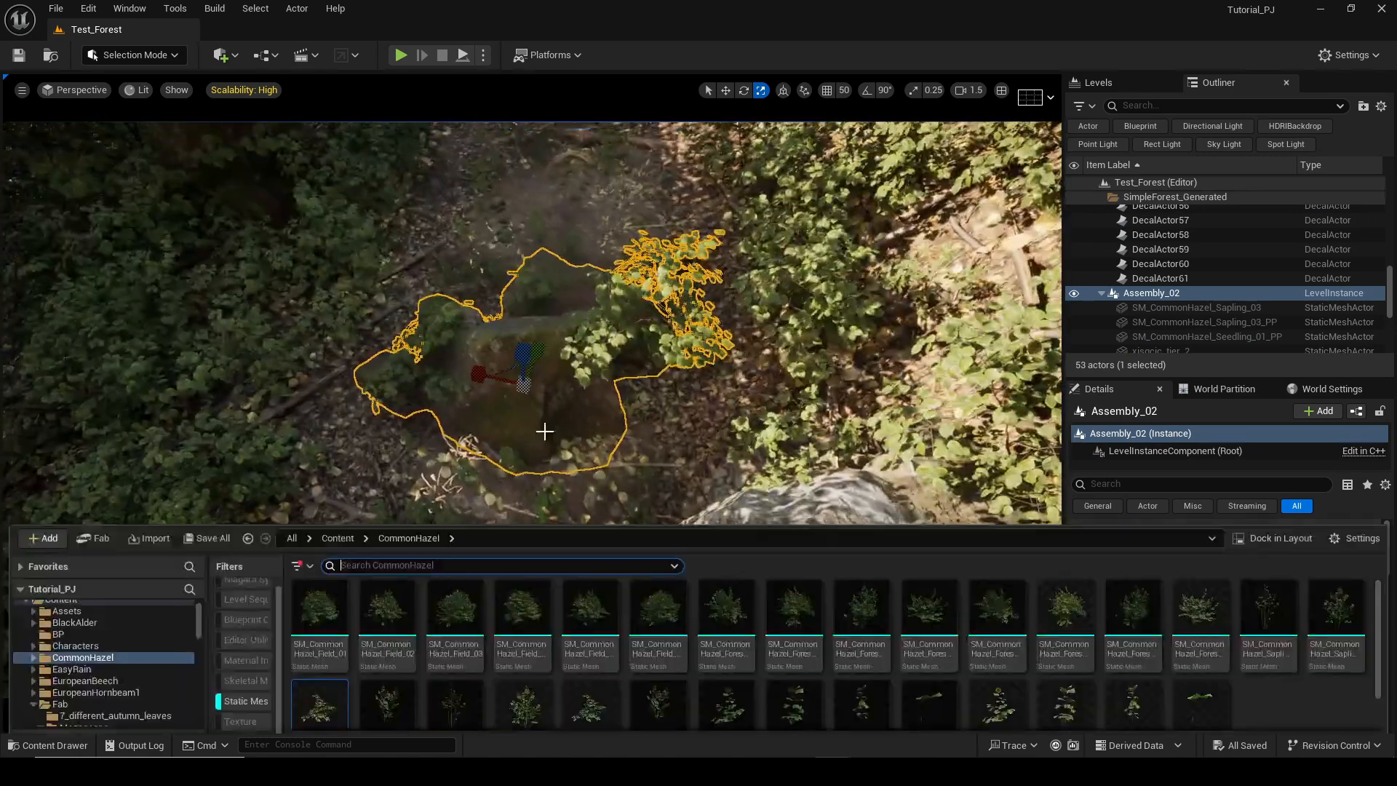
pyautogui.hotkey('ctrl', 'space')
pyautogui.hotkey('ctrl', 'b')
pyautogui.click(86, 649)
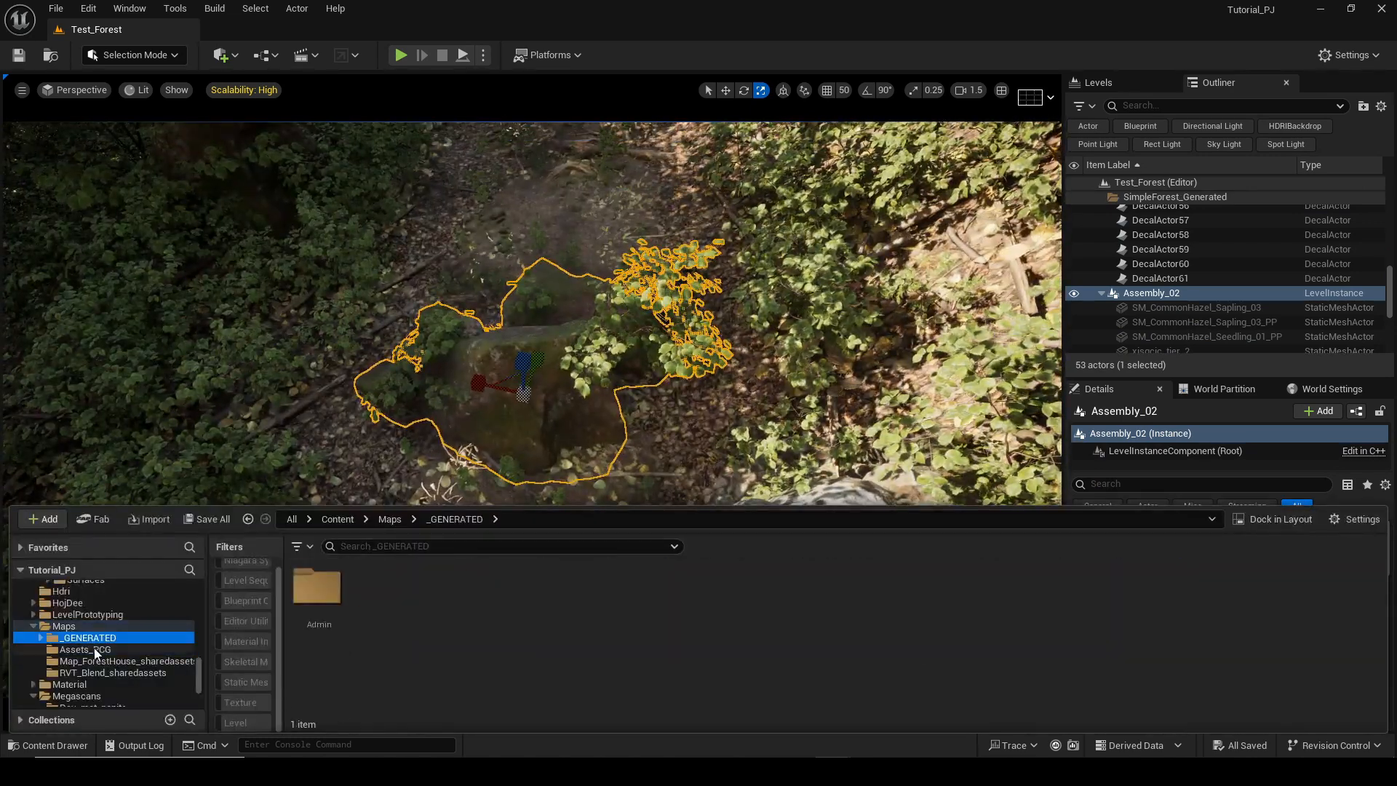
pyautogui.click(381, 593)
pyautogui.rightClick(380, 593)
pyautogui.moveTo(492, 339)
pyautogui.moveTo(510, 315)
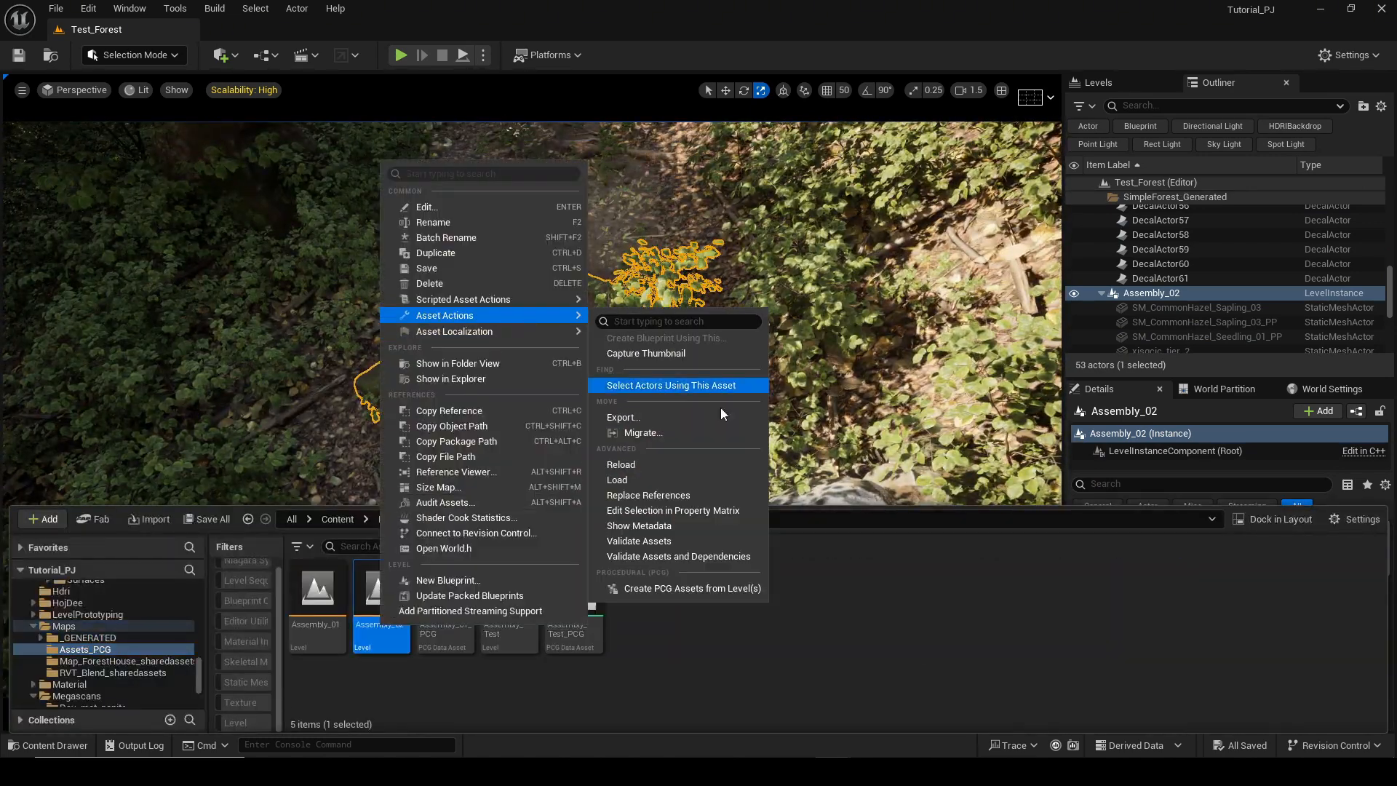
pyautogui.click(679, 588)
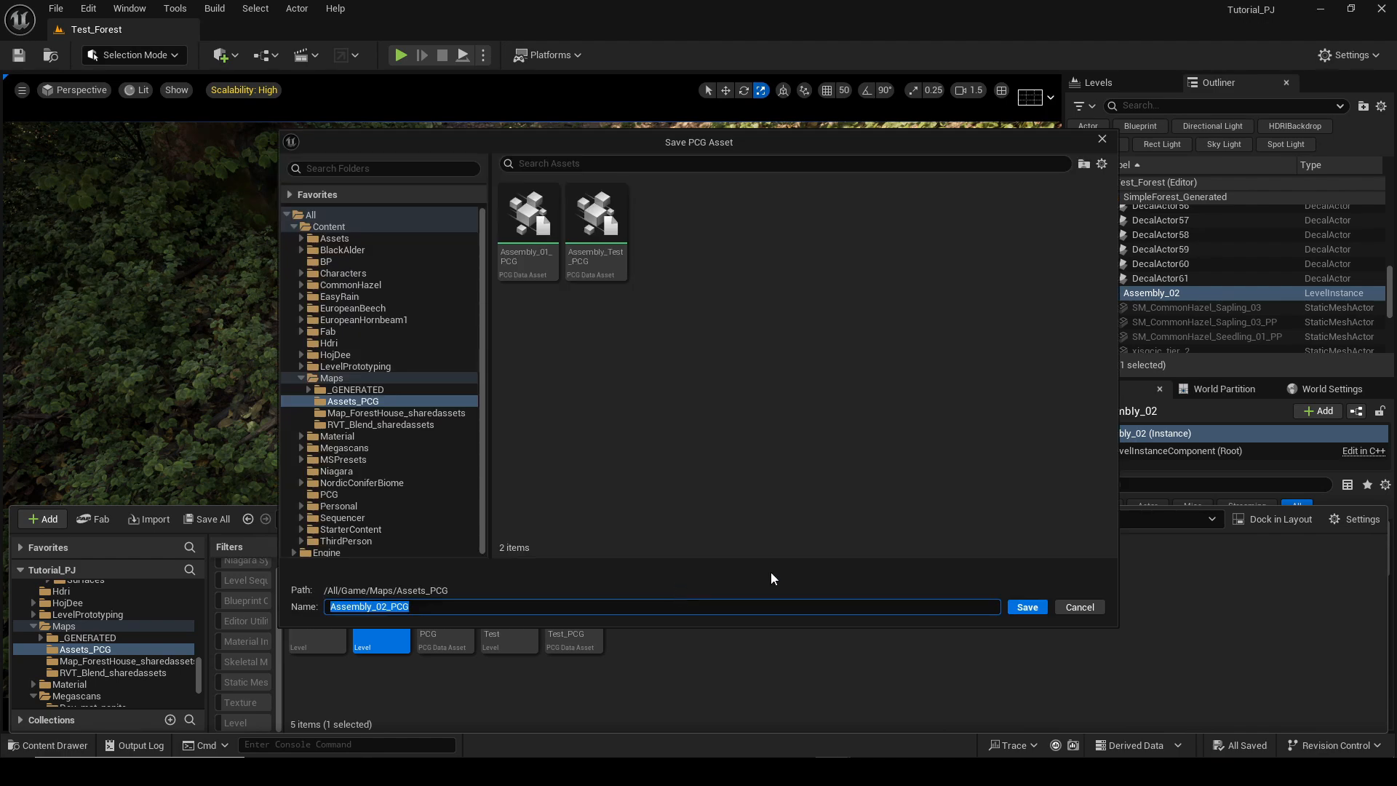
pyautogui.click(1021, 613)
# Select the SimpleForest PCG volume and open its graph for editing.
pyautogui.moveTo(638, 615); pyautogui.dragTo(645, 633)
pyautogui.press('s')
pyautogui.moveTo(626, 408); pyautogui.dragTo(556, 313, button='right')
pyautogui.rightClick(893, 249)
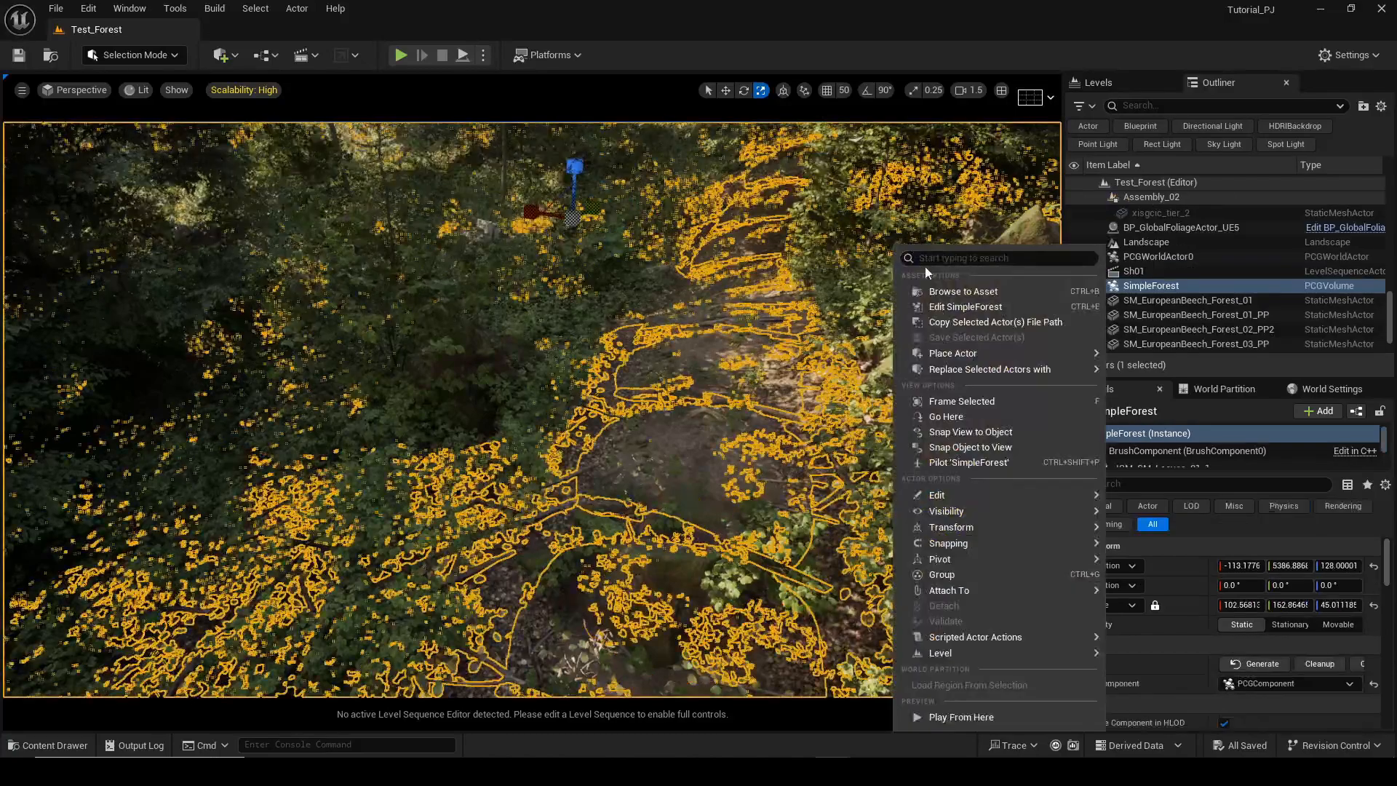
pyautogui.click(946, 307)
# Add a Load PCG Data Asset node to the graph and set its asset to Assembly_02_PCG.
pyautogui.moveTo(795, 326); pyautogui.dragTo(765, 276, button='right')
pyautogui.scroll(-3, 965, 291)
pyautogui.scroll(2, 884, 247)
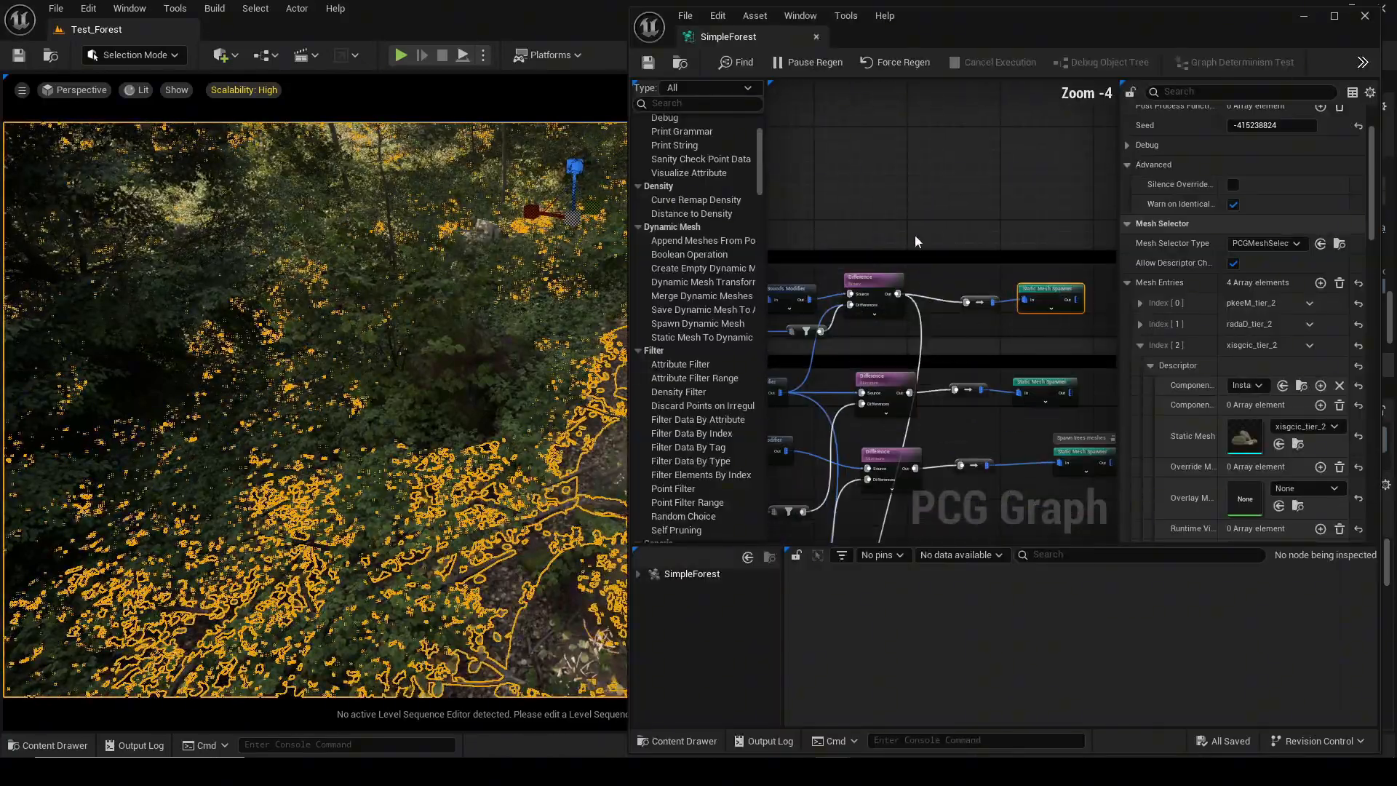
pyautogui.click(935, 227)
pyautogui.rightClick(897, 169)
pyautogui.write('load')
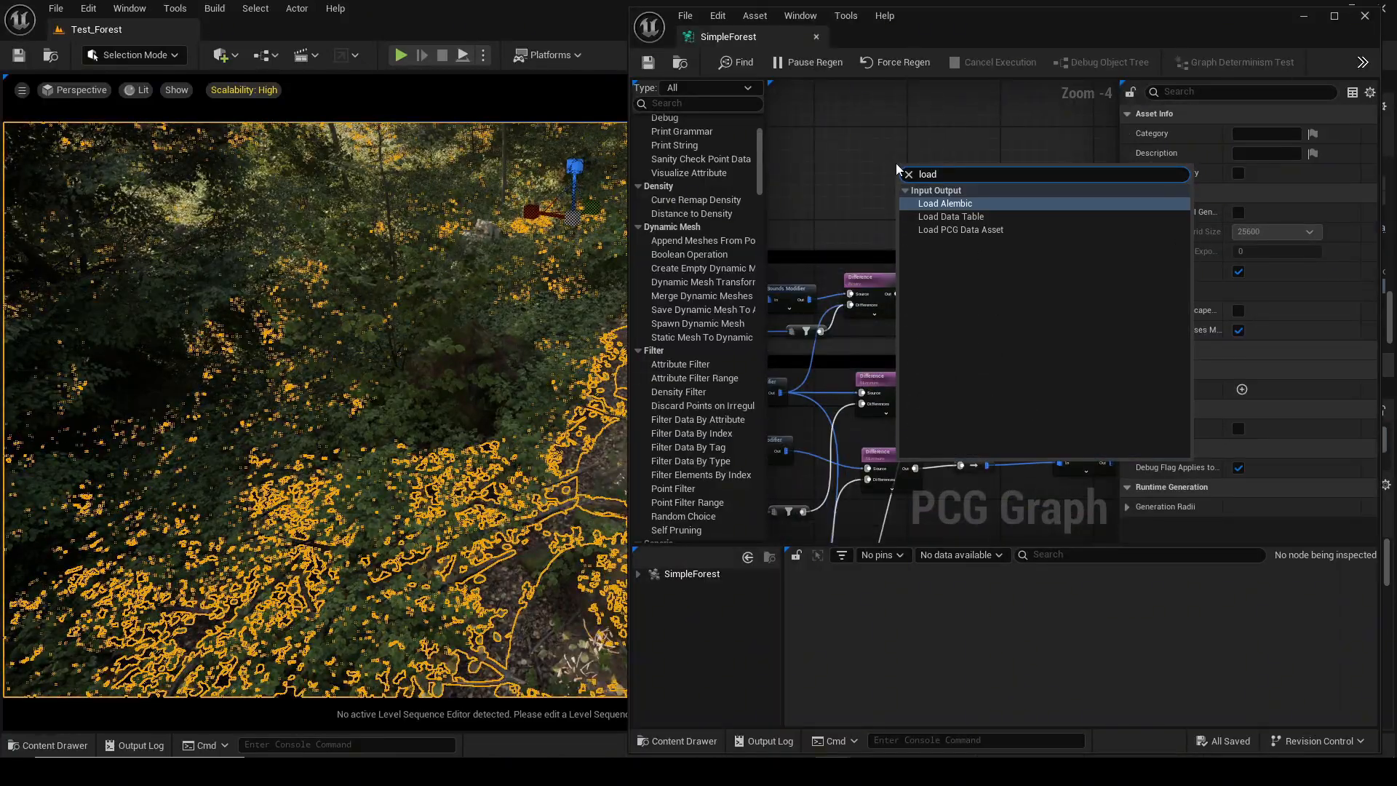
pyautogui.press('Return')
pyautogui.click(1312, 135)
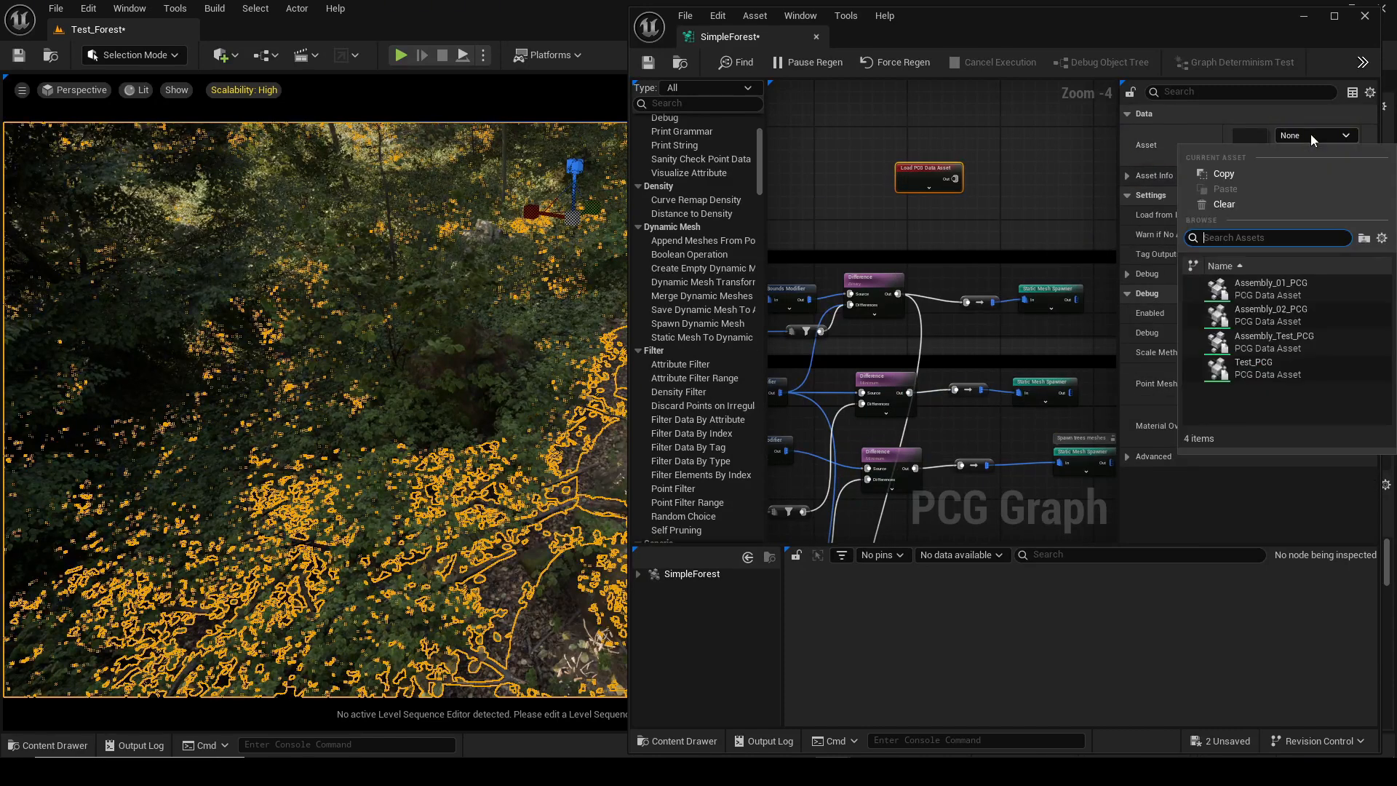
pyautogui.click(1305, 317)
# Inspect the root and point outputs of the Load PCG Data Asset node in the attribute list.
pyautogui.moveTo(1040, 224); pyautogui.dragTo(962, 239, button='right')
pyautogui.scroll(2, 962, 238)
pyautogui.press('a')
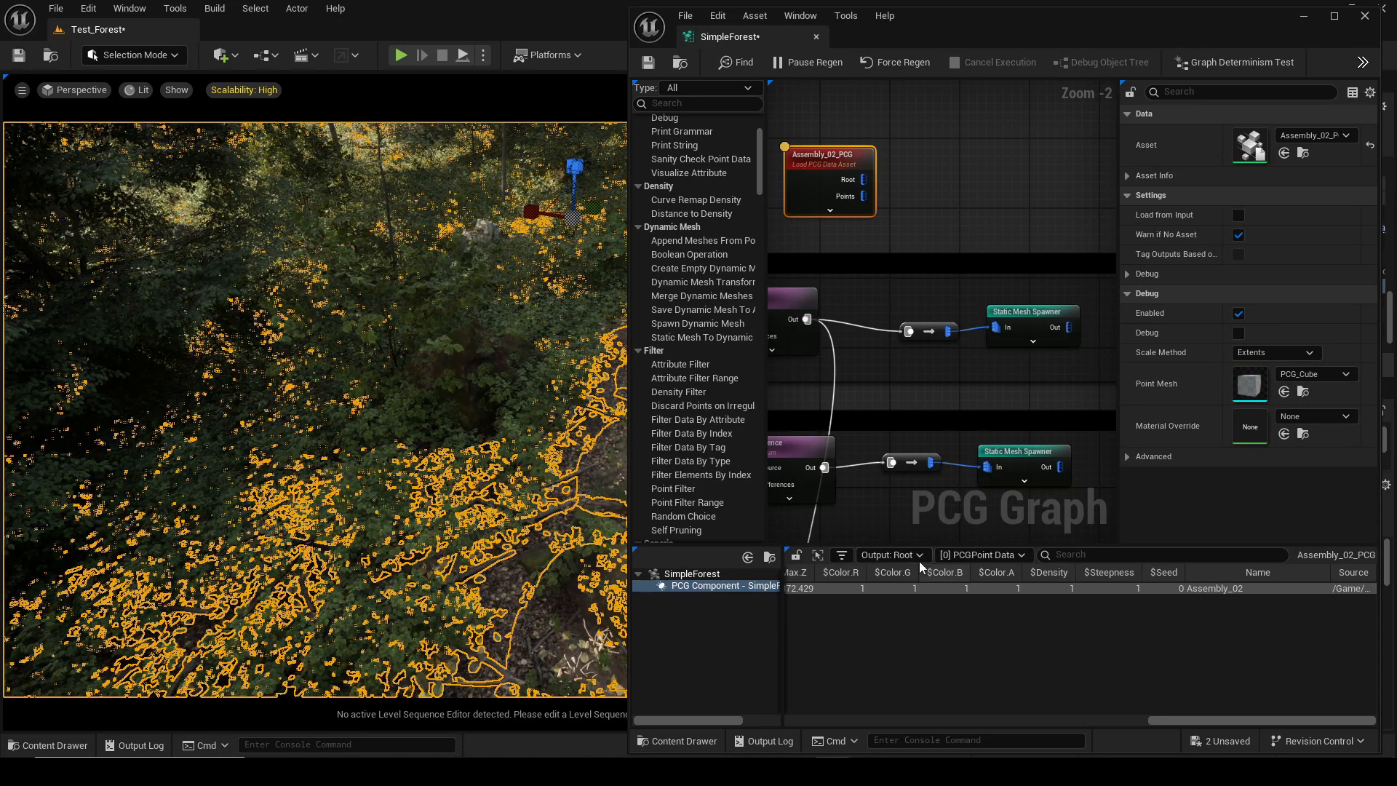
pyautogui.click(909, 587)
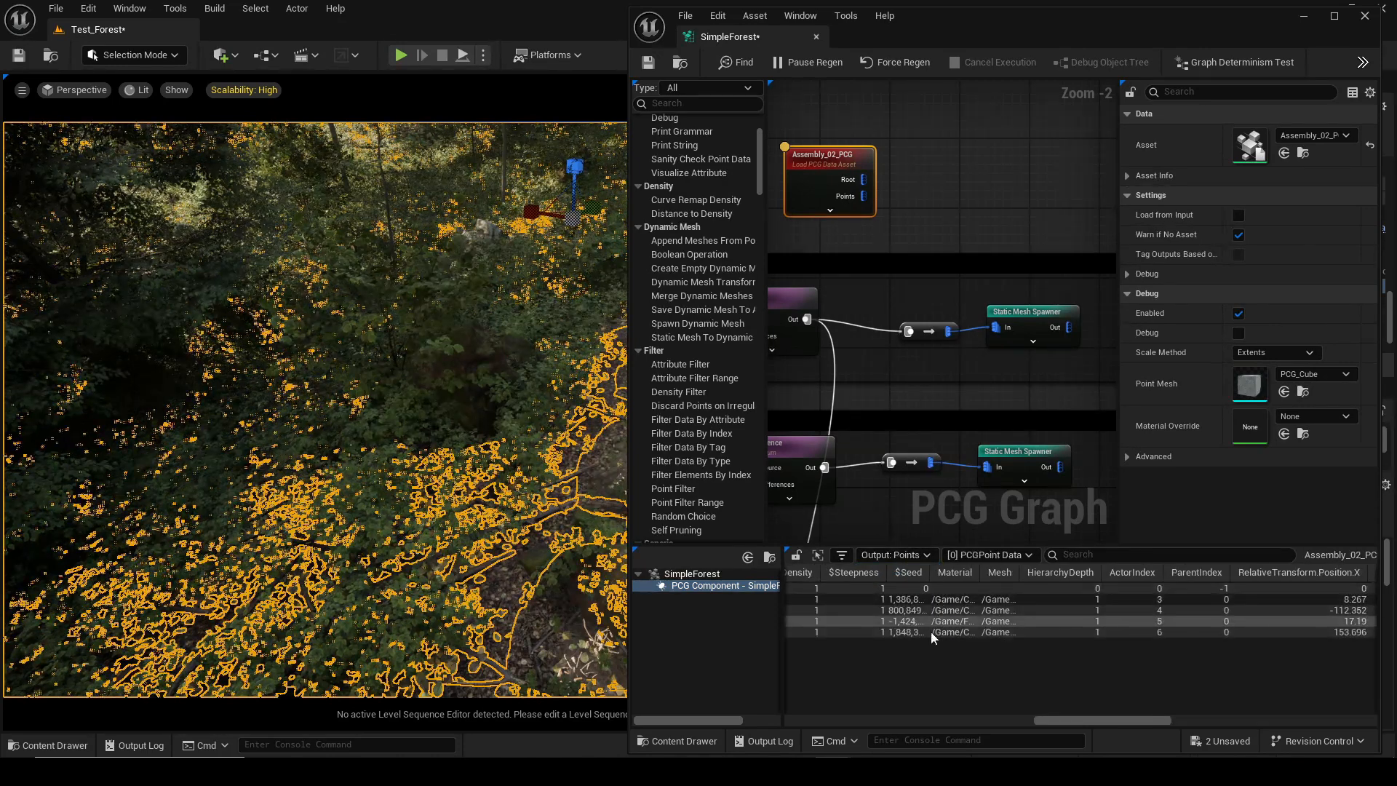
# Add a Copy Points node fed by the loaded asset's Points output.
pyautogui.click(962, 185)
pyautogui.moveTo(959, 188); pyautogui.dragTo(1003, 227, button='right')
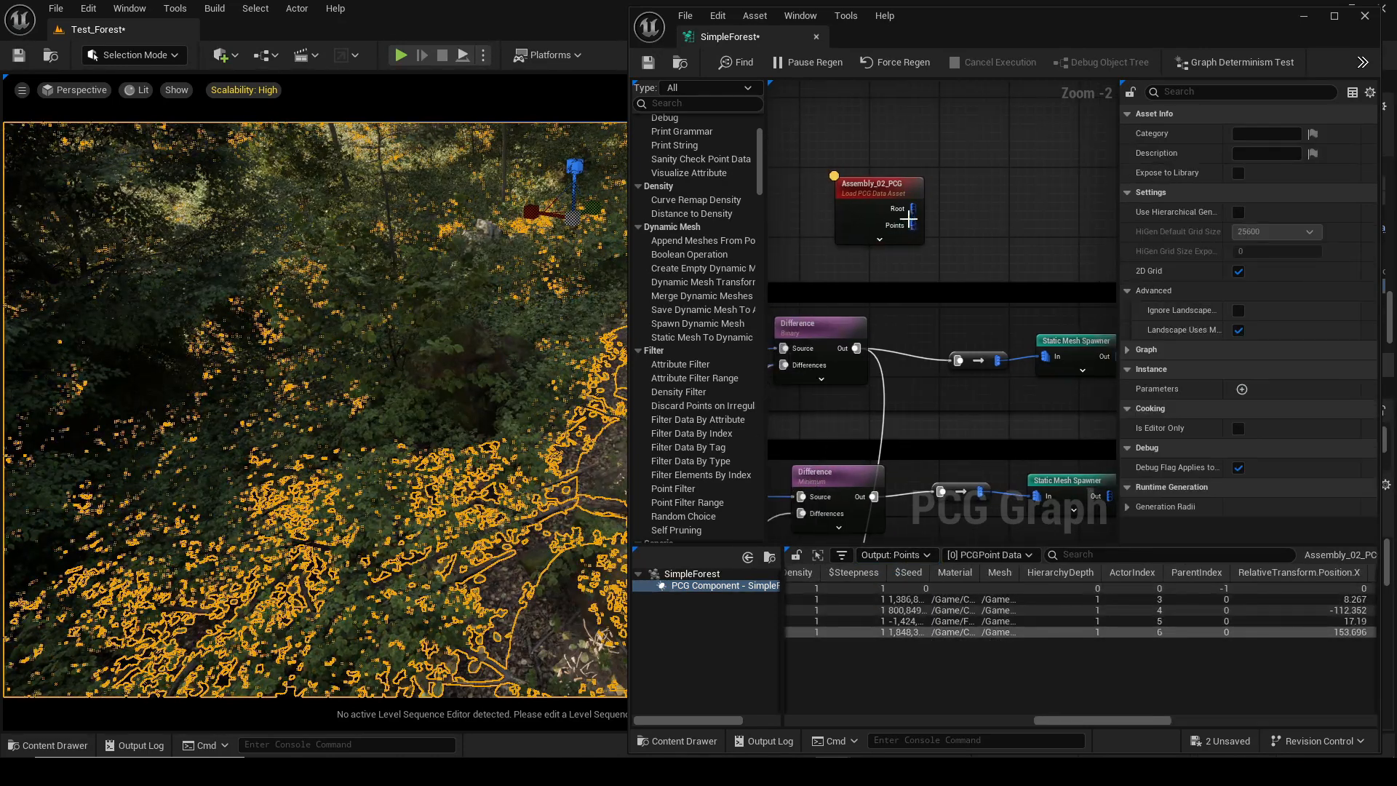
pyautogui.moveTo(909, 223); pyautogui.dragTo(998, 230)
pyautogui.write('copy')
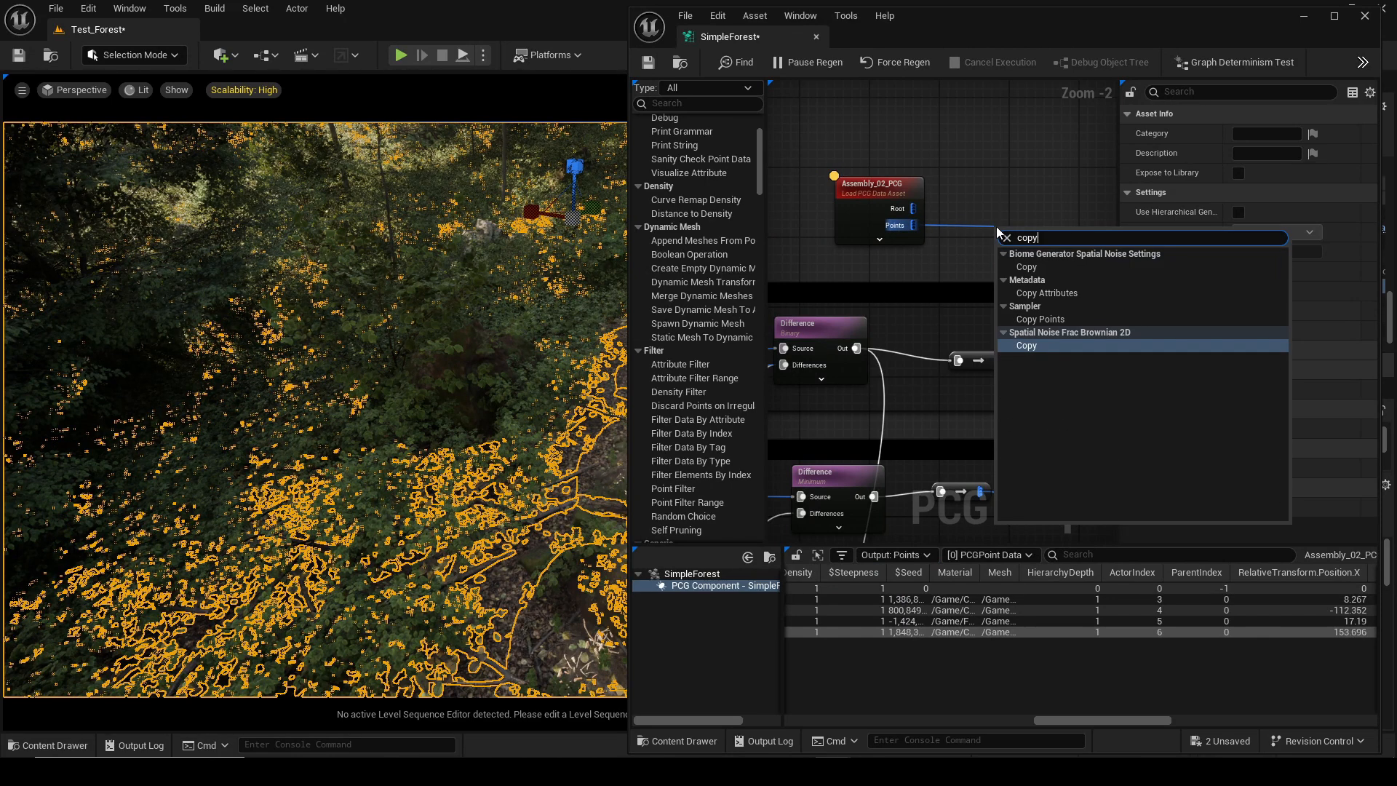
pyautogui.press('Up')
pyautogui.press('Return')
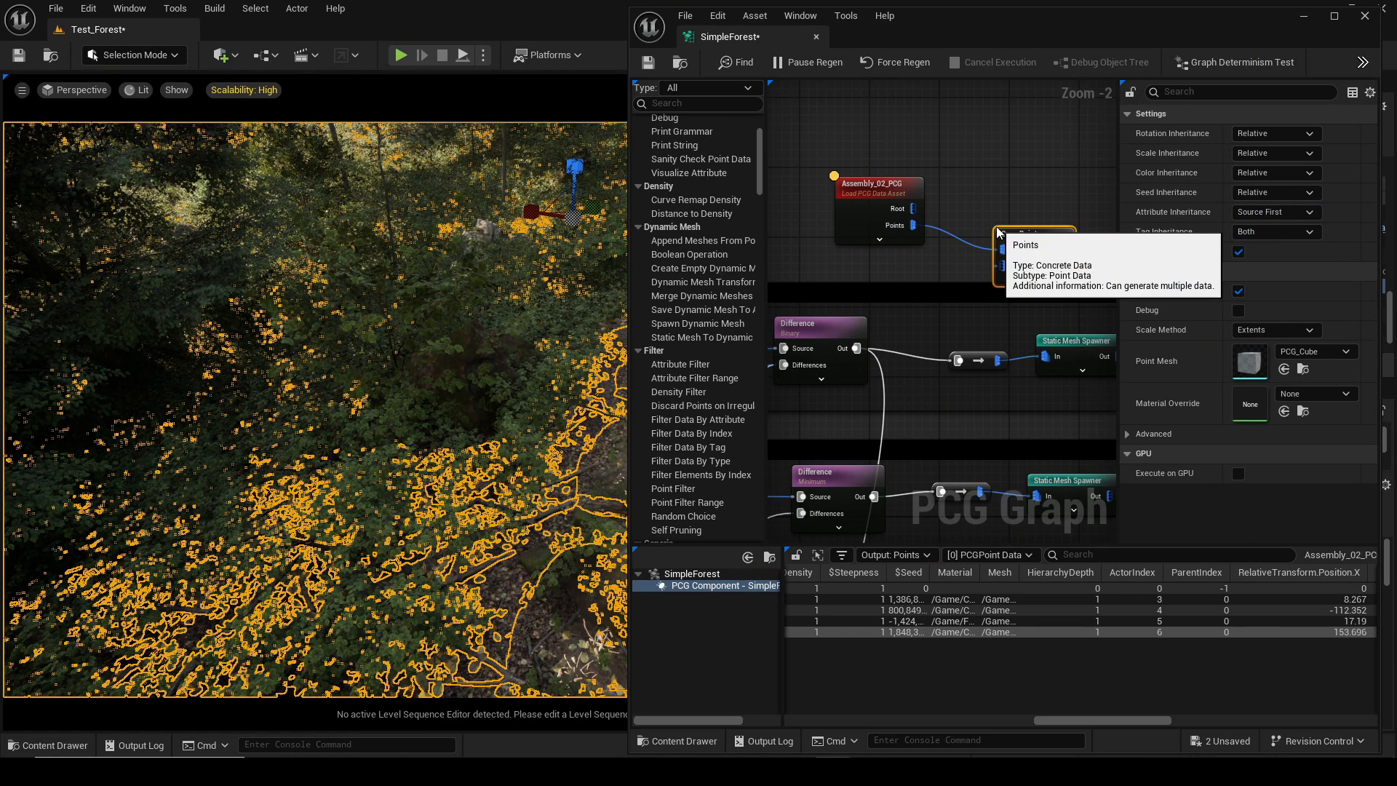
# Connect the path's point output into the Copy Points node's Target input.
pyautogui.moveTo(942, 323); pyautogui.dragTo(1025, 329, button='right')
pyautogui.moveTo(1014, 339); pyautogui.dragTo(967, 321)
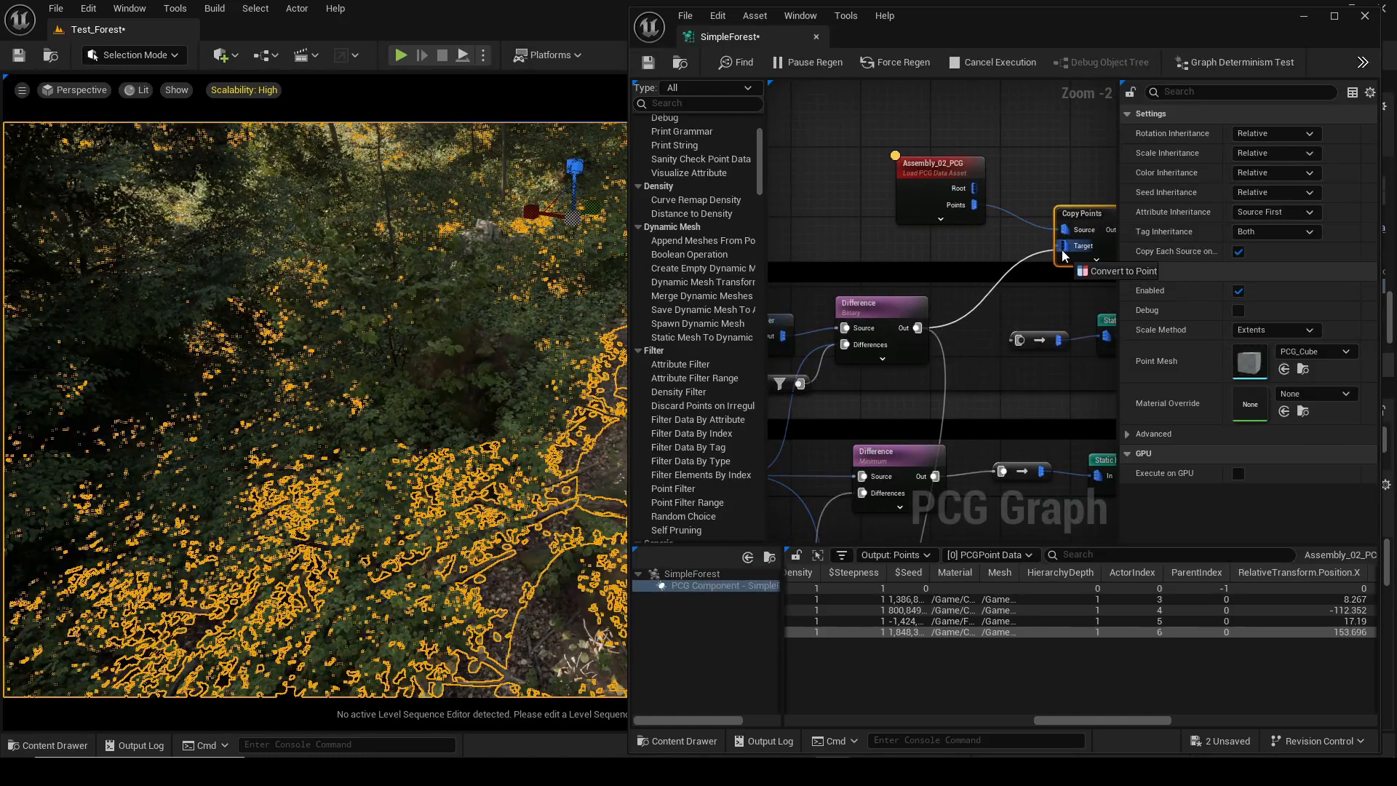
pyautogui.moveTo(1062, 254); pyautogui.dragTo(1063, 255)
pyautogui.moveTo(1063, 255); pyautogui.dragTo(860, 276, button='right')
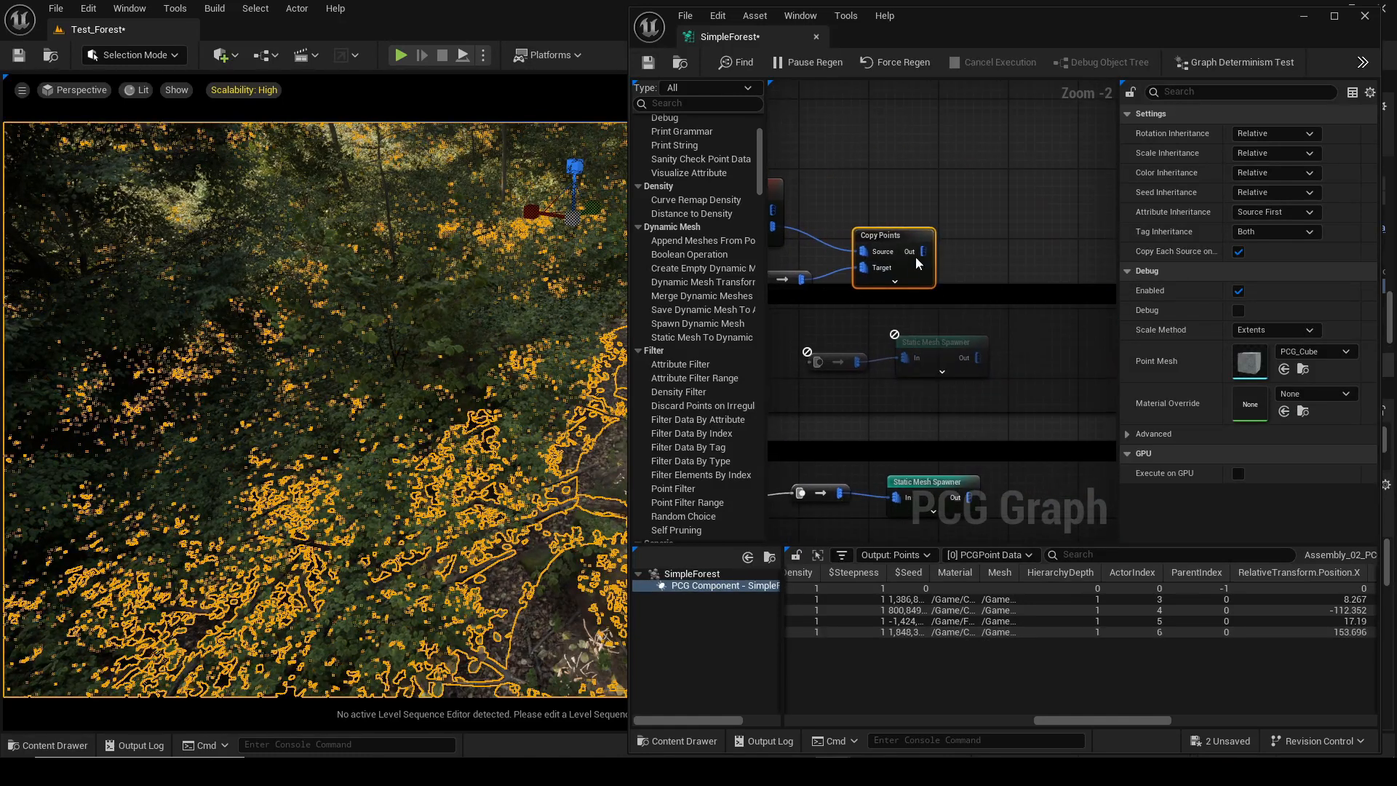
# Attach a Static Mesh Spawner after Copy Points, selecting meshes by the attribute named Mesh.
pyautogui.moveTo(921, 252); pyautogui.dragTo(1025, 245)
pyautogui.write('sta')
pyautogui.click(1114, 449)
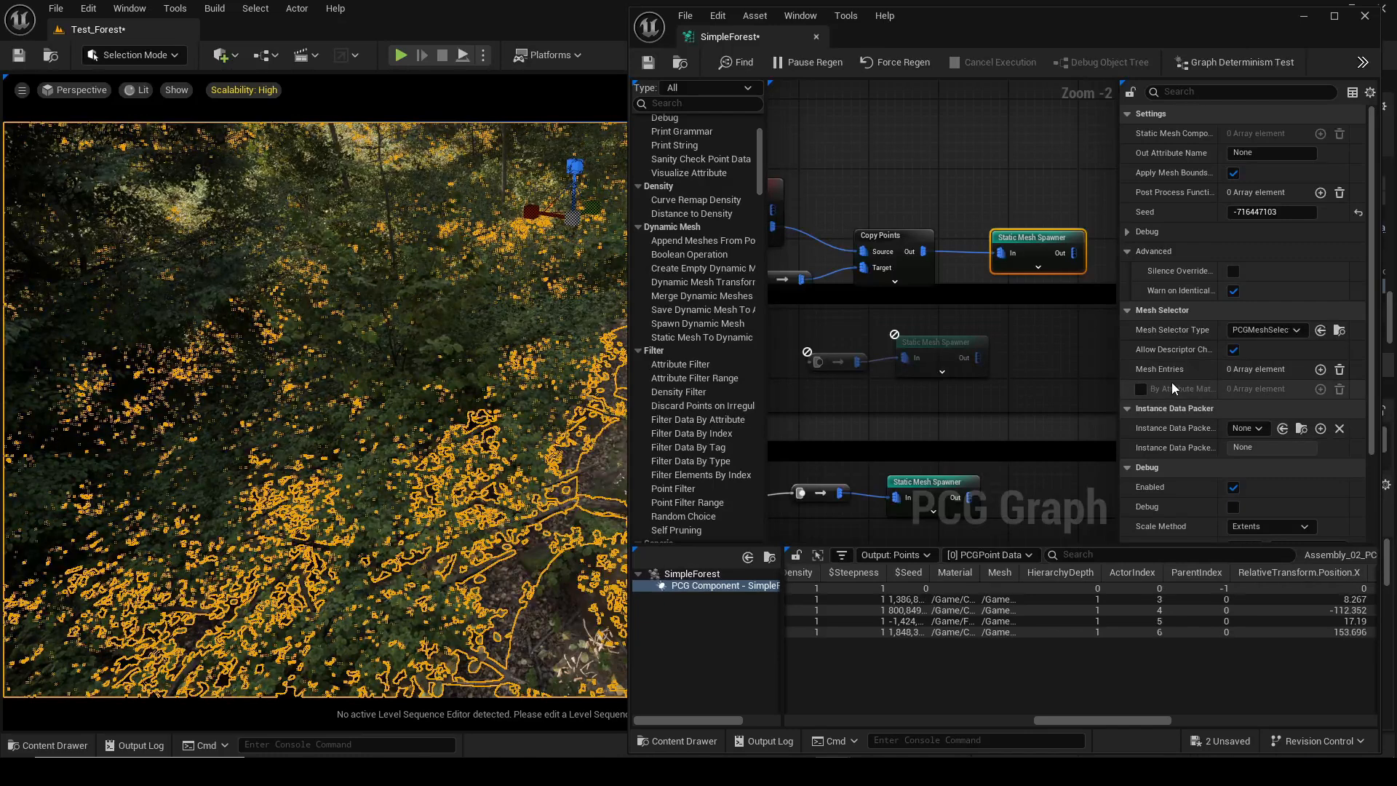
pyautogui.click(1265, 332)
pyautogui.click(1278, 363)
pyautogui.click(1278, 368)
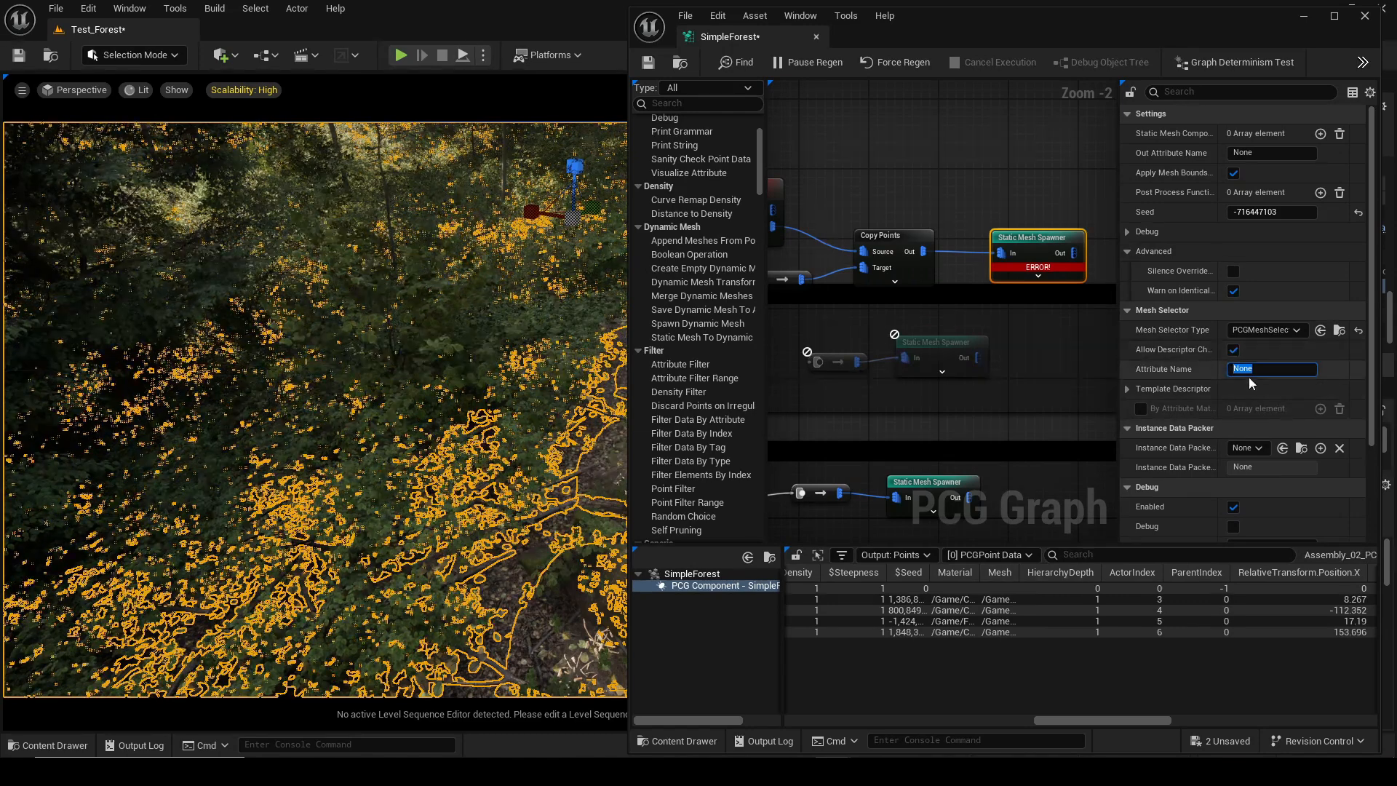
pyautogui.write('Mesh')
pyautogui.press('Return')
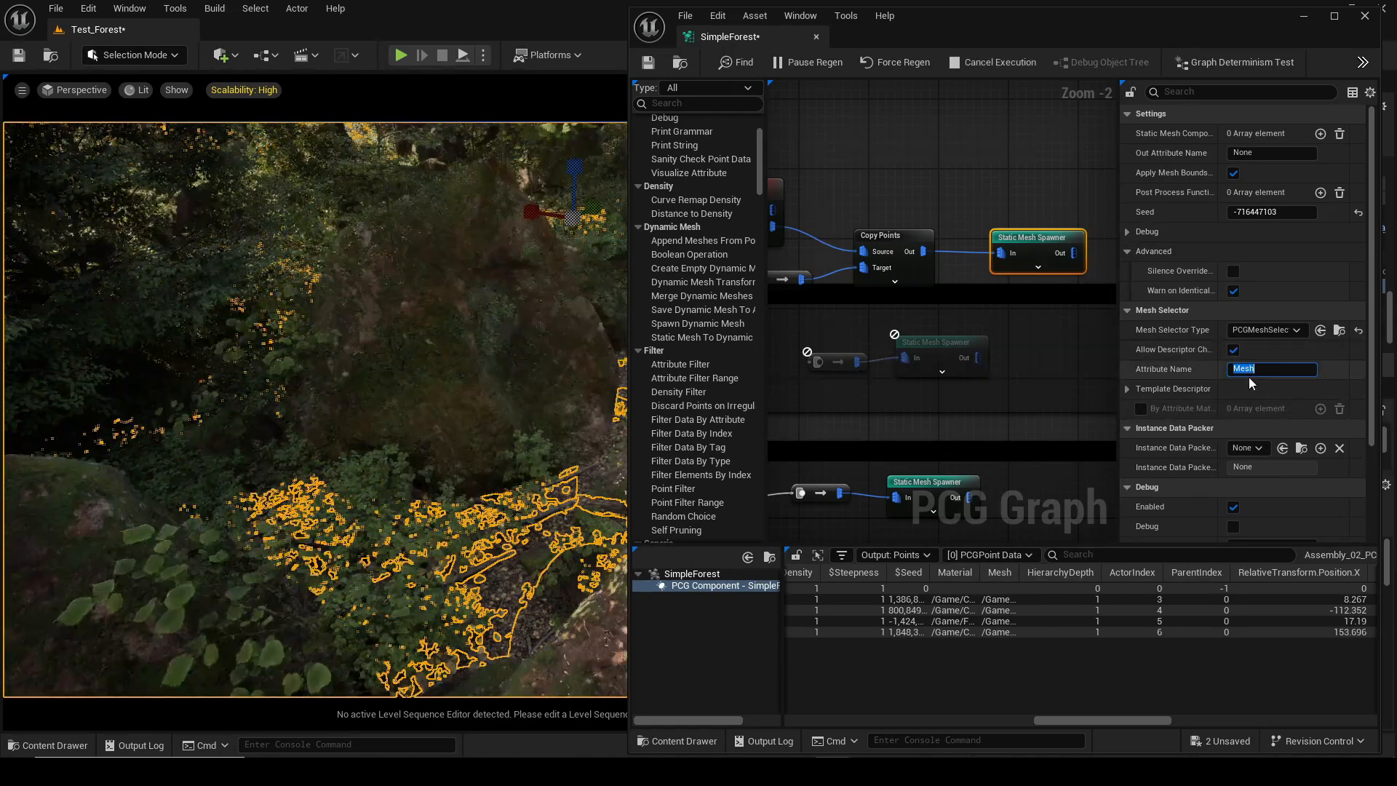
# Insert a Transform Points node between Copy Points and the Static Mesh Spawner.
pyautogui.moveTo(369, 372); pyautogui.dragTo(385, 366, button='right')
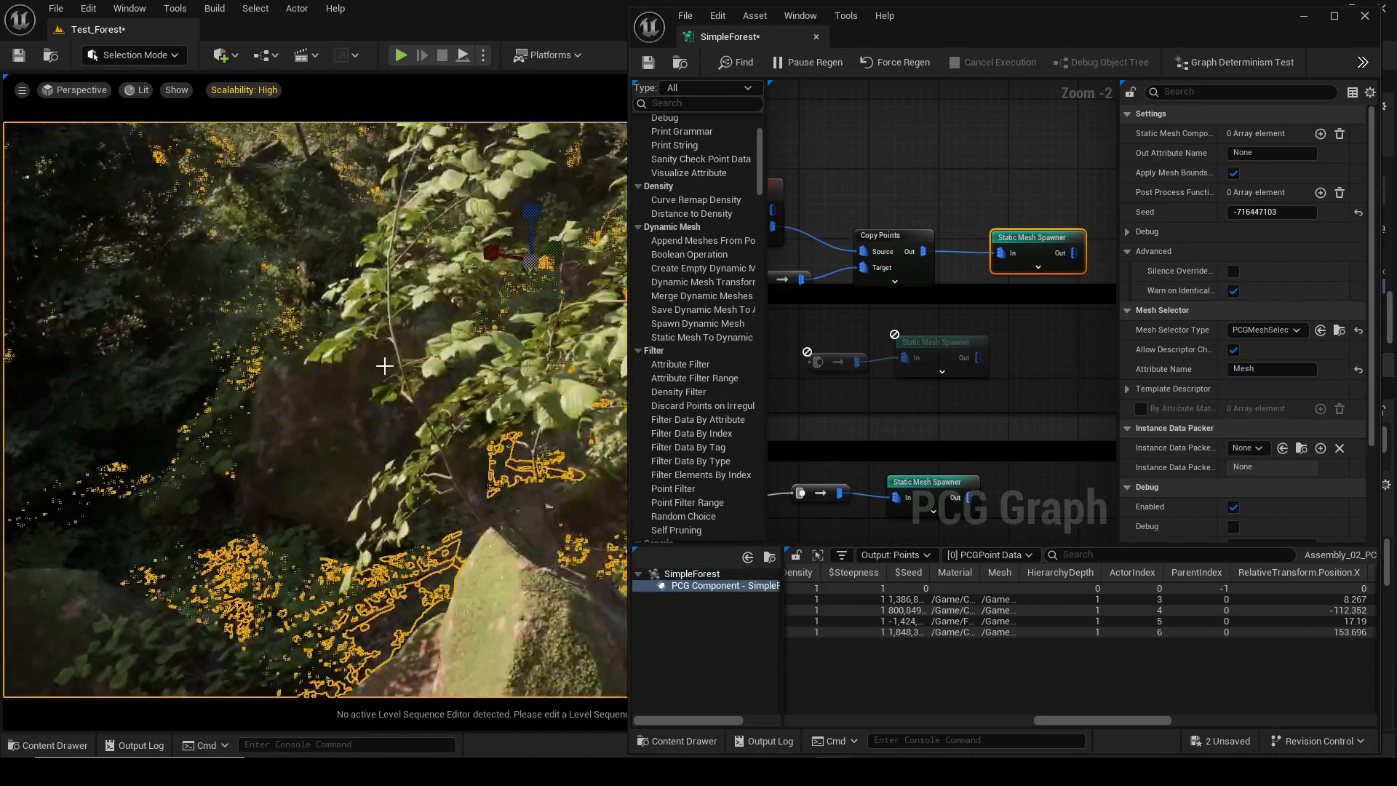
pyautogui.moveTo(422, 309); pyautogui.dragTo(397, 333, button='right')
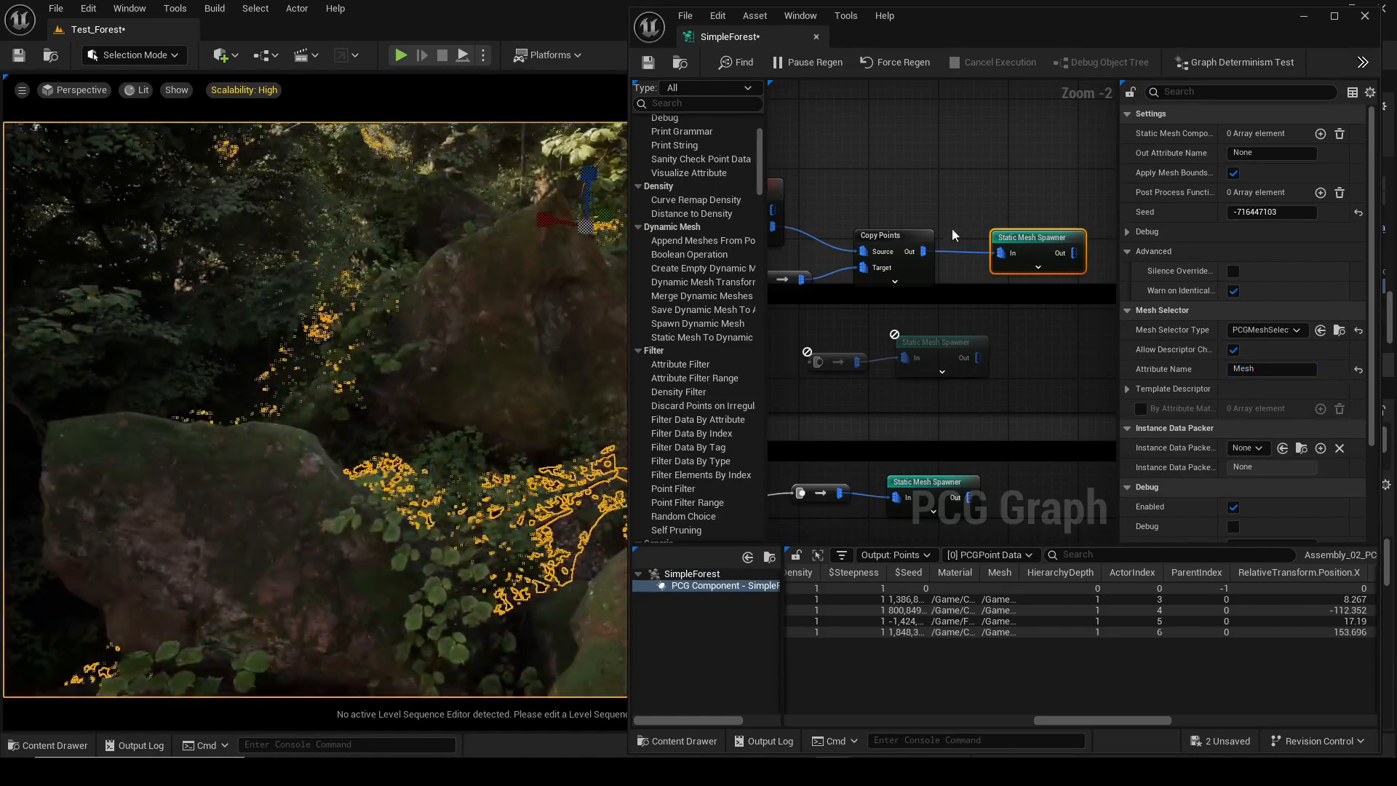
pyautogui.moveTo(925, 252); pyautogui.dragTo(990, 219)
pyautogui.write('tra')
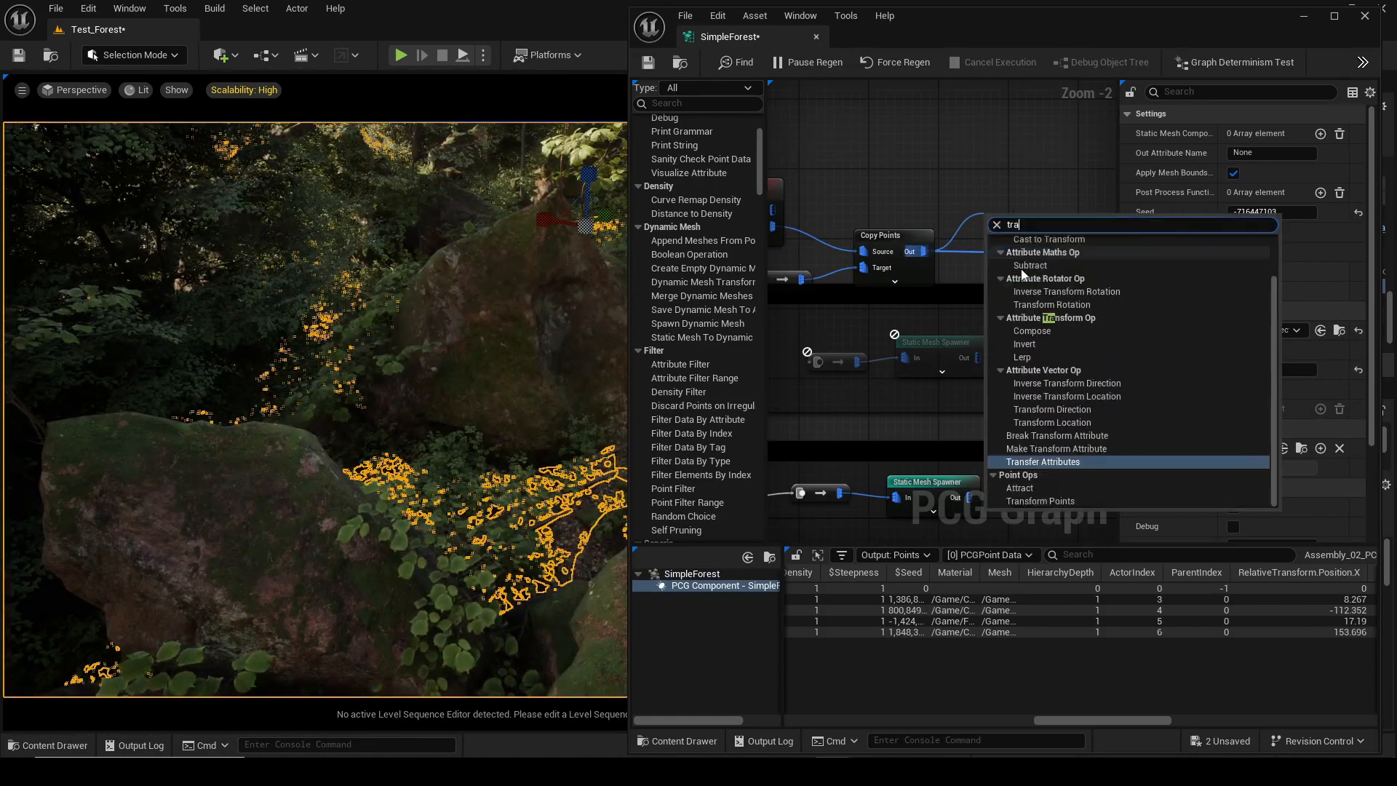
pyautogui.click(1042, 502)
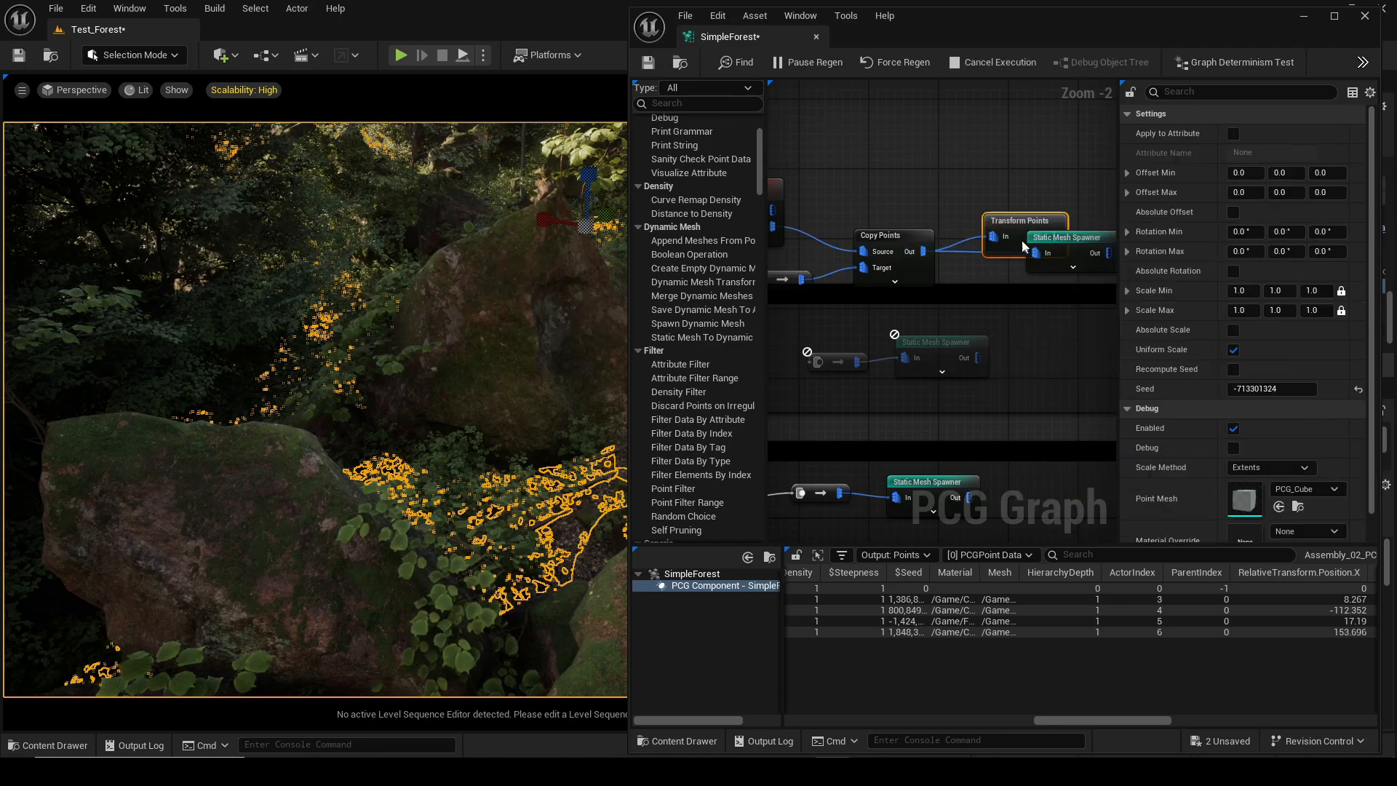
# Set Transform Points offset min Z to 30, reset offset max, and scale range from 0.1 to about 0.52.
pyautogui.keyDown('alt'); pyautogui.click(968, 252); pyautogui.keyUp('alt')
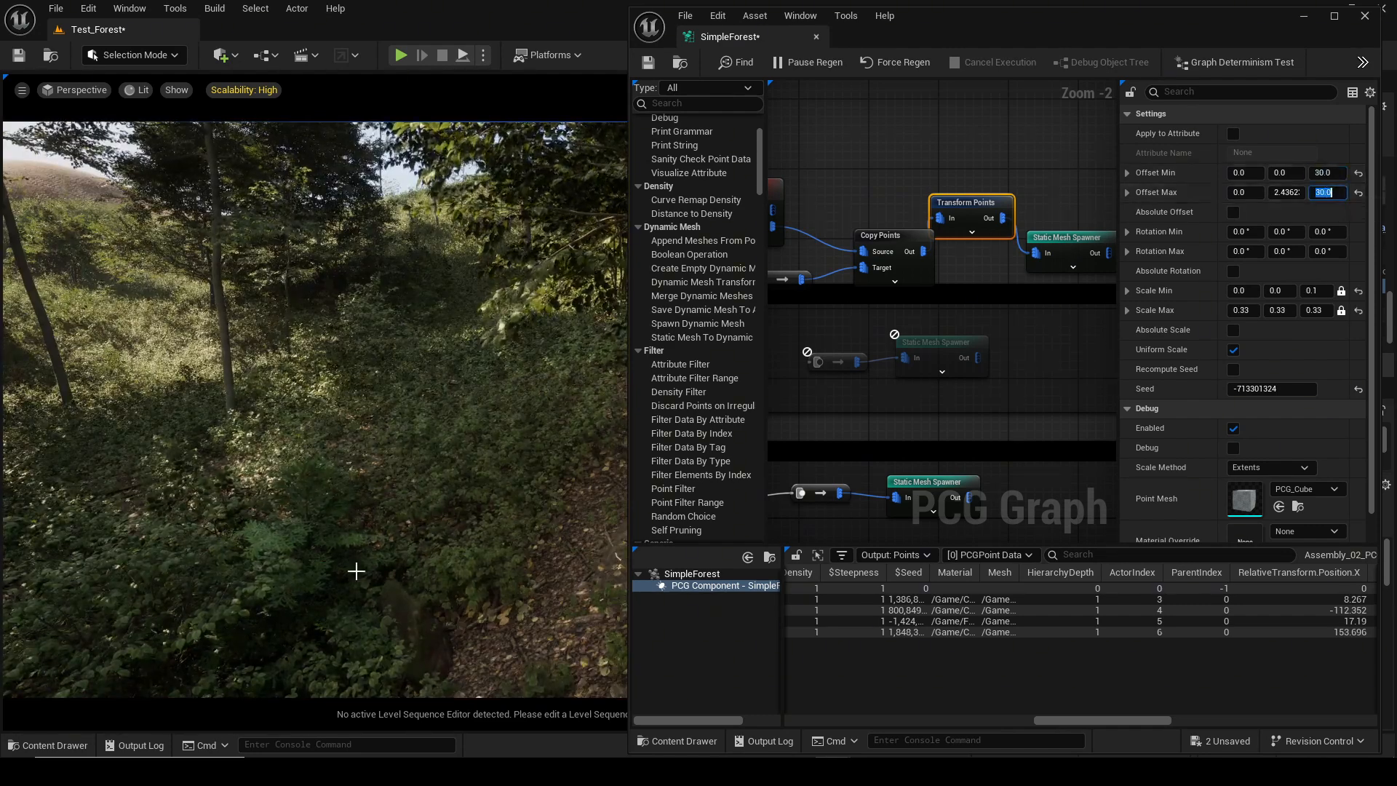
pyautogui.moveTo(356, 571); pyautogui.dragTo(331, 655, button='right')
pyautogui.press('d')
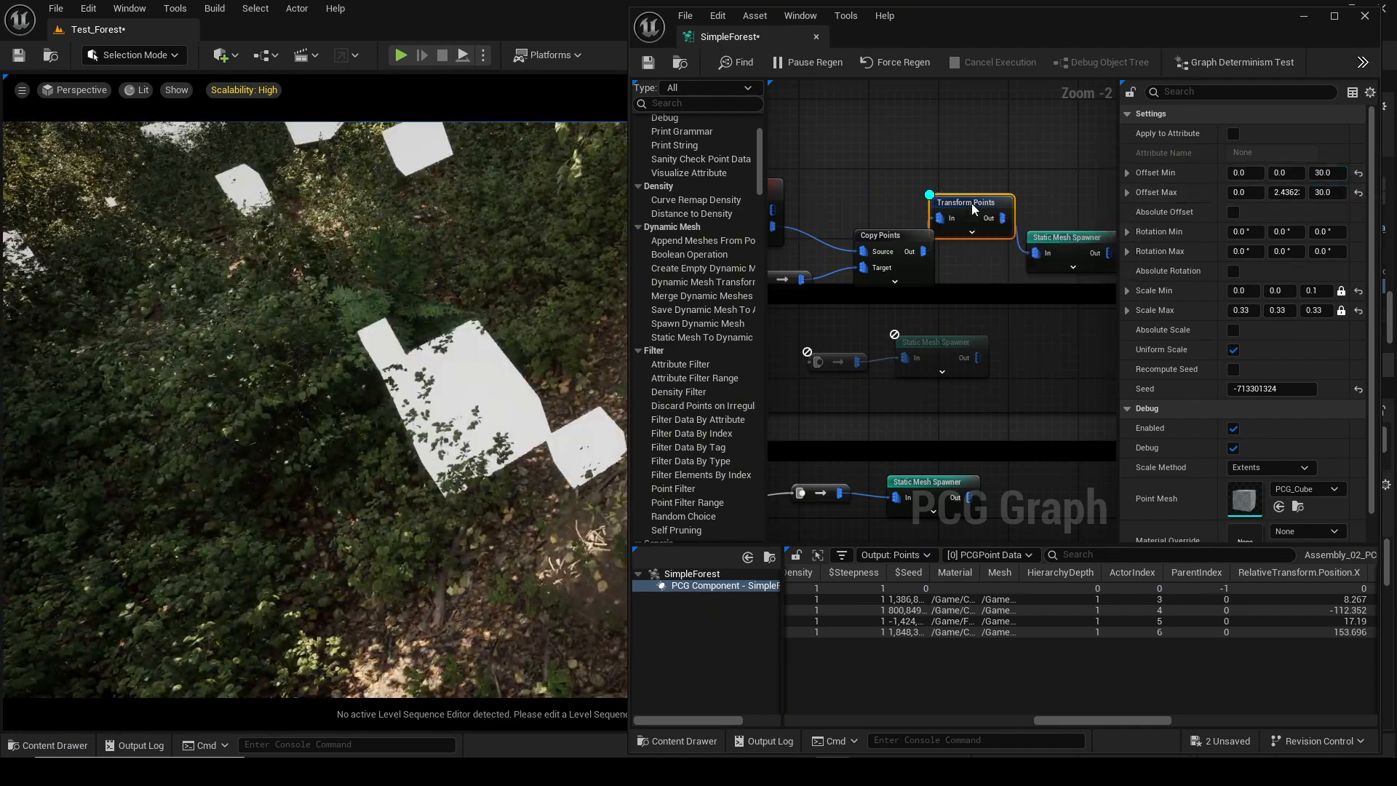
pyautogui.click(1359, 193)
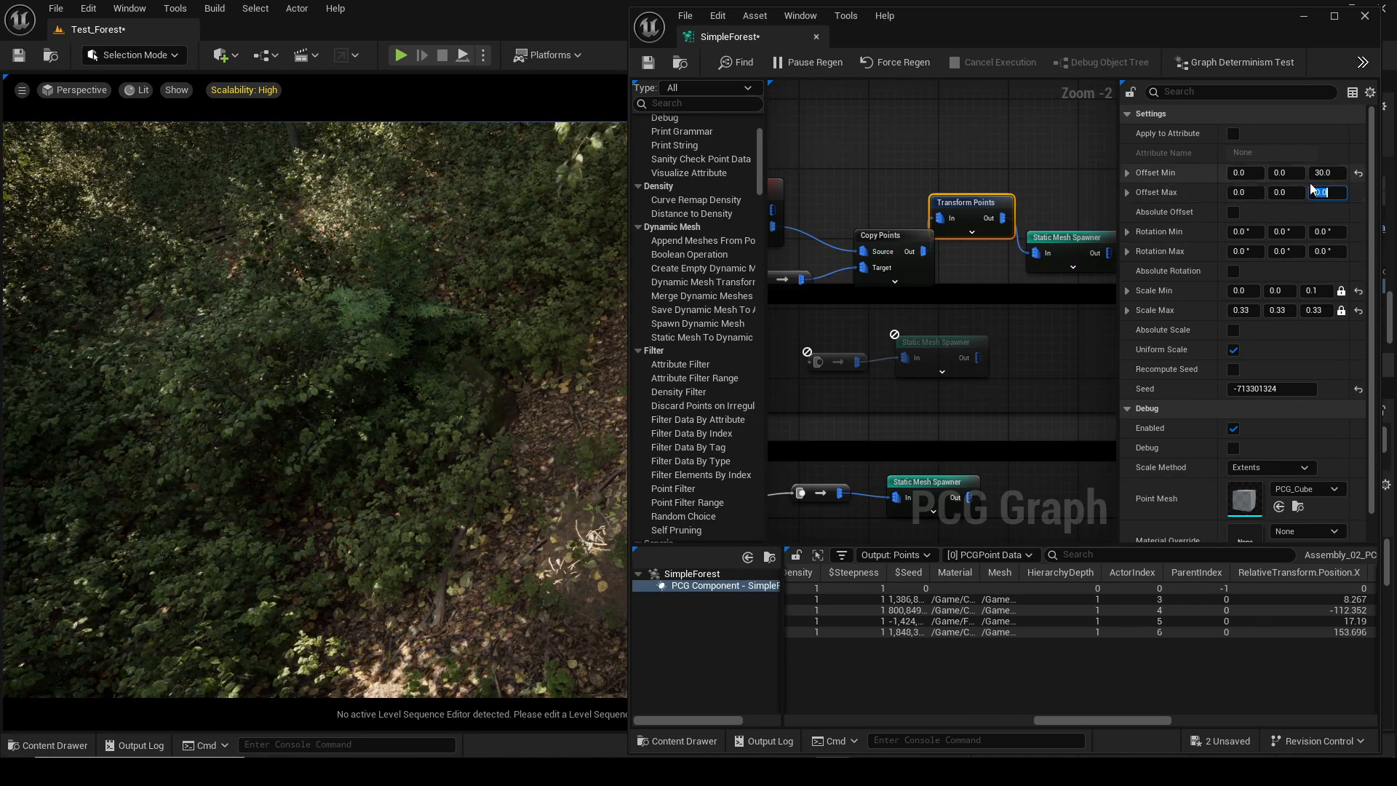
pyautogui.moveTo(1314, 310); pyautogui.dragTo(1346, 311)
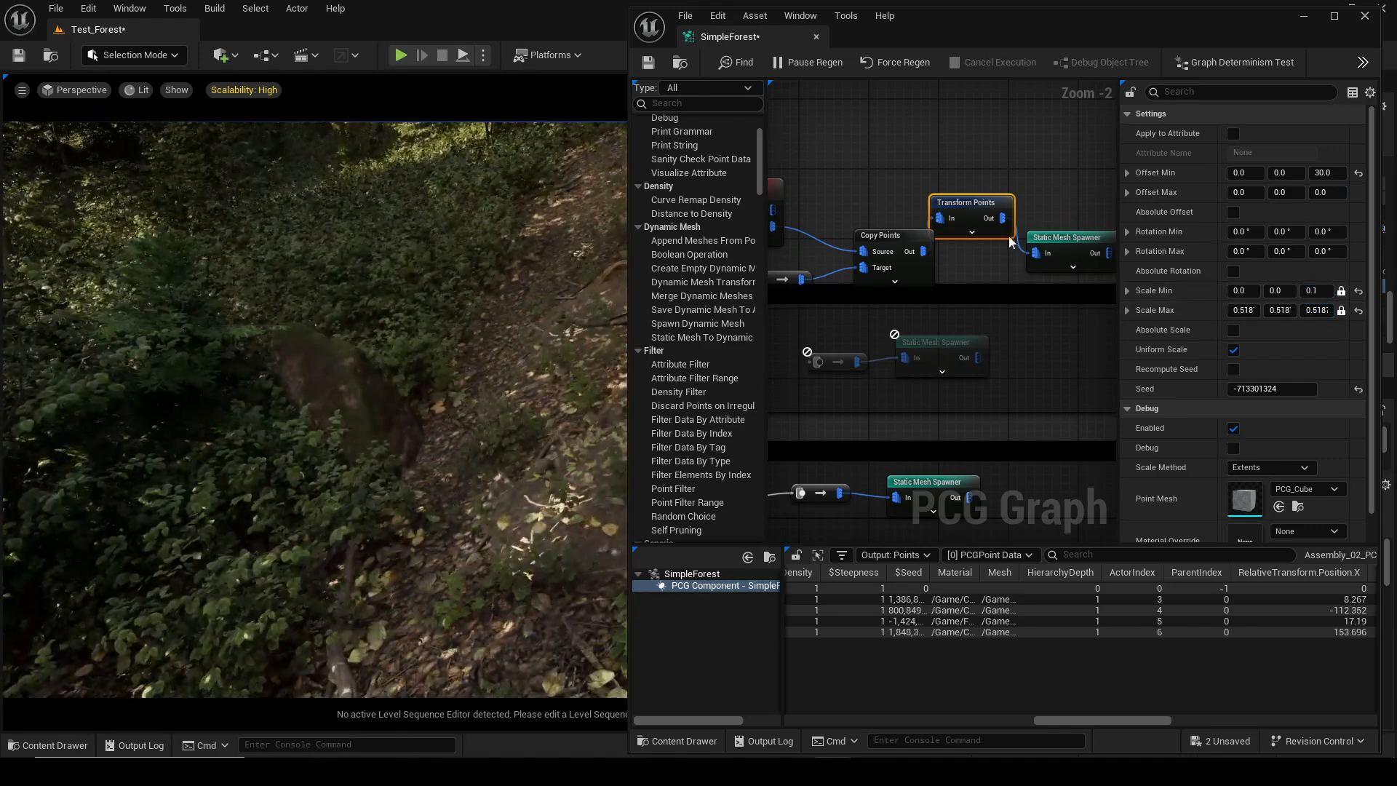
# Rearrange the Copy Points and Transform Points nodes in the graph.
pyautogui.moveTo(880, 241); pyautogui.dragTo(851, 234)
pyautogui.moveTo(949, 204); pyautogui.dragTo(941, 195)
pyautogui.moveTo(906, 241); pyautogui.dragTo(998, 250, button='right')
pyautogui.click(823, 198)
pyautogui.click(1129, 177)
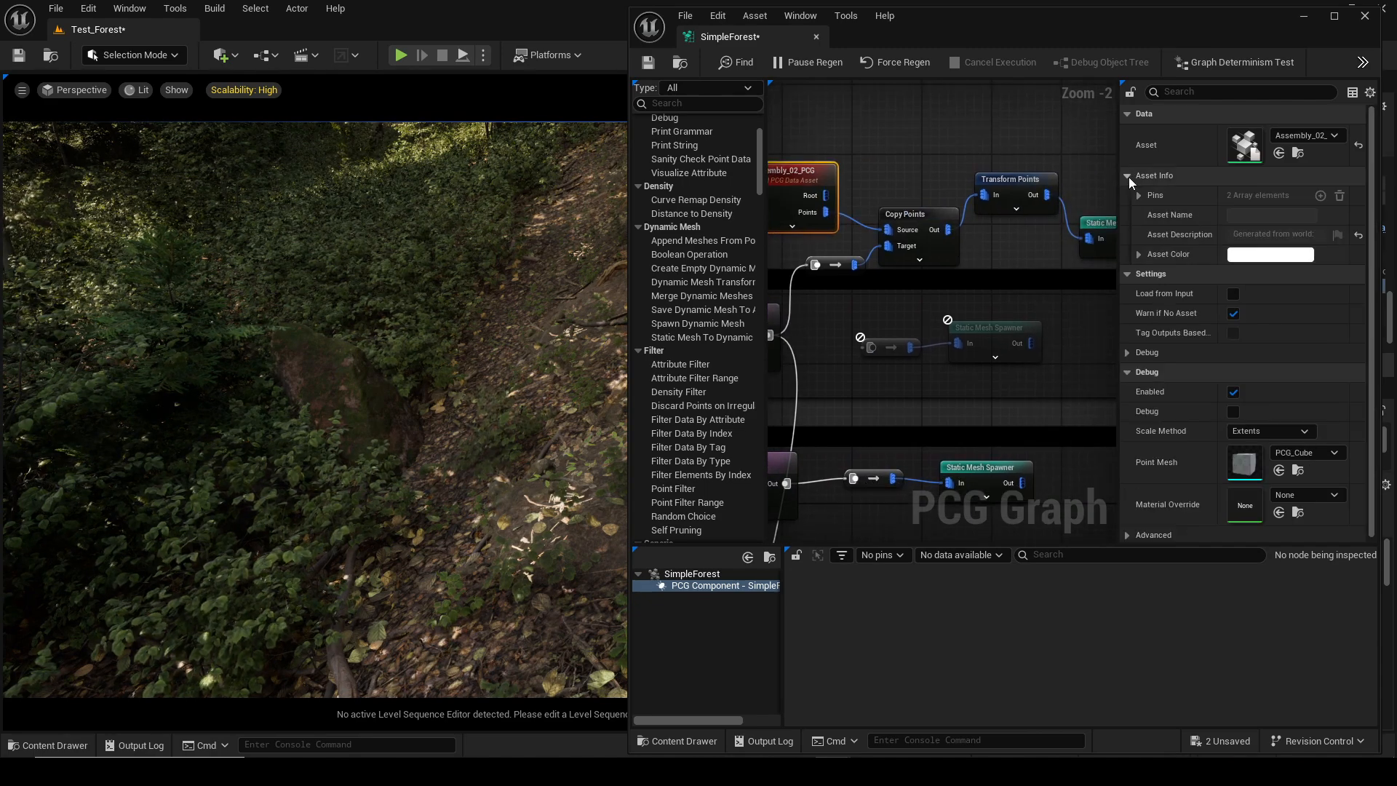
pyautogui.click(1129, 176)
pyautogui.scroll(-2, 915, 205)
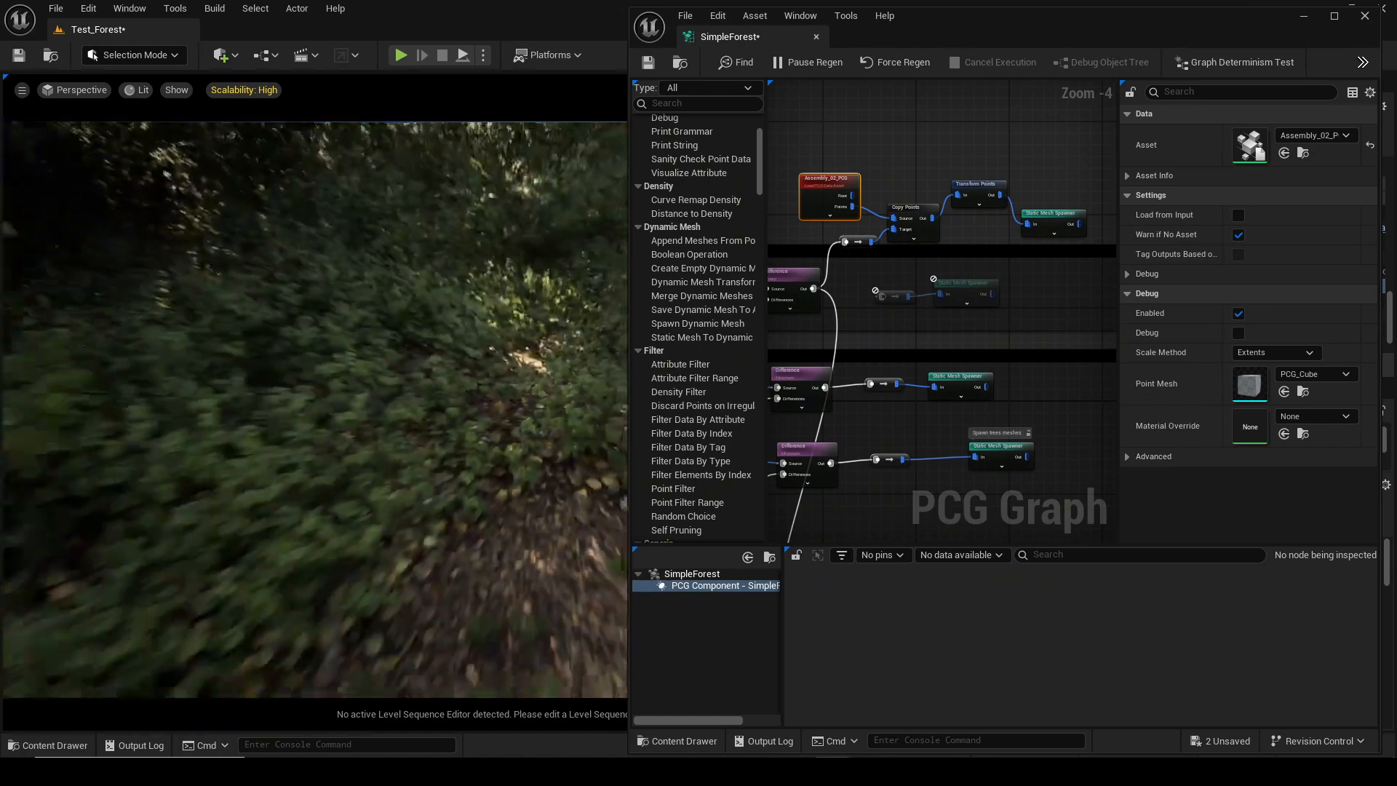
pyautogui.keyDown('ctrl'); pyautogui.moveTo(847, 242); pyautogui.dragTo(882, 296); pyautogui.keyUp('ctrl')
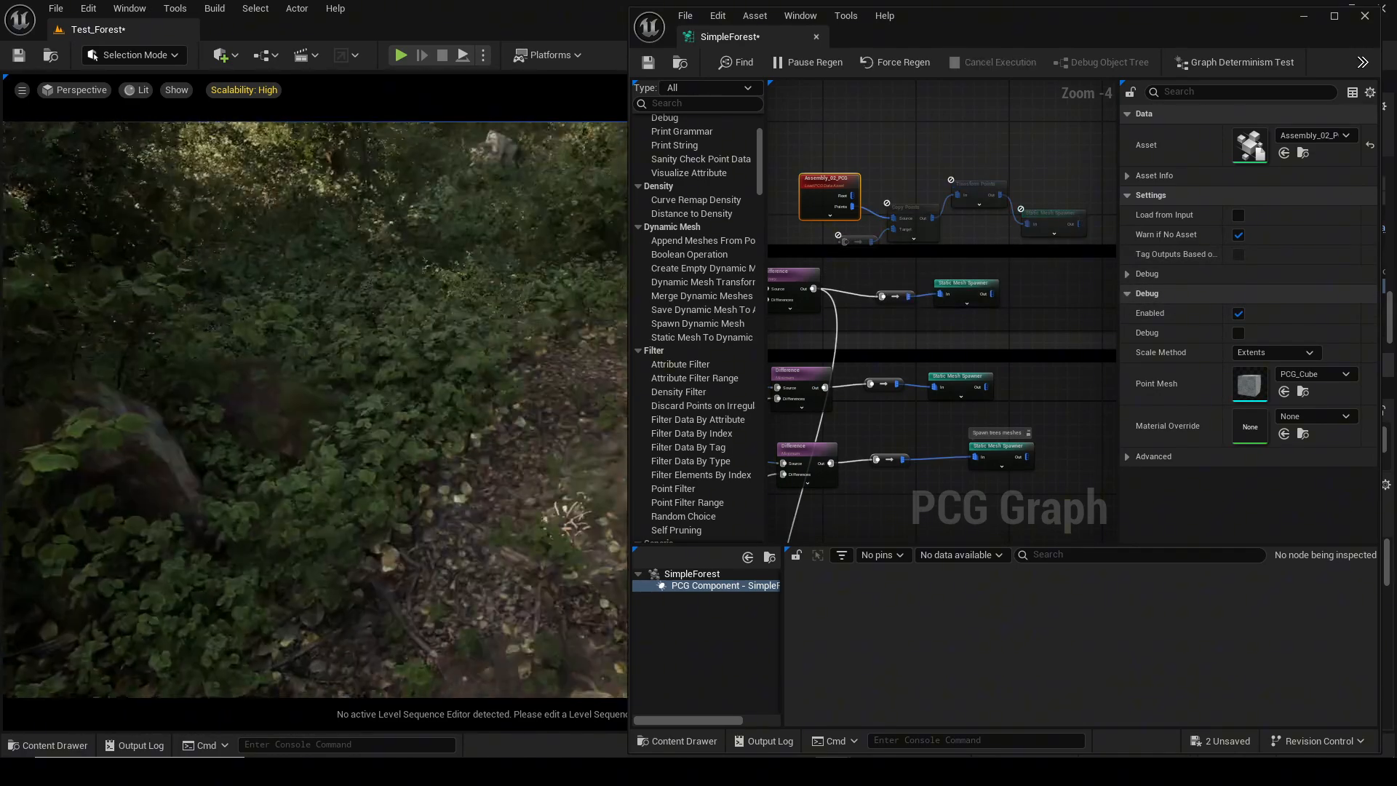
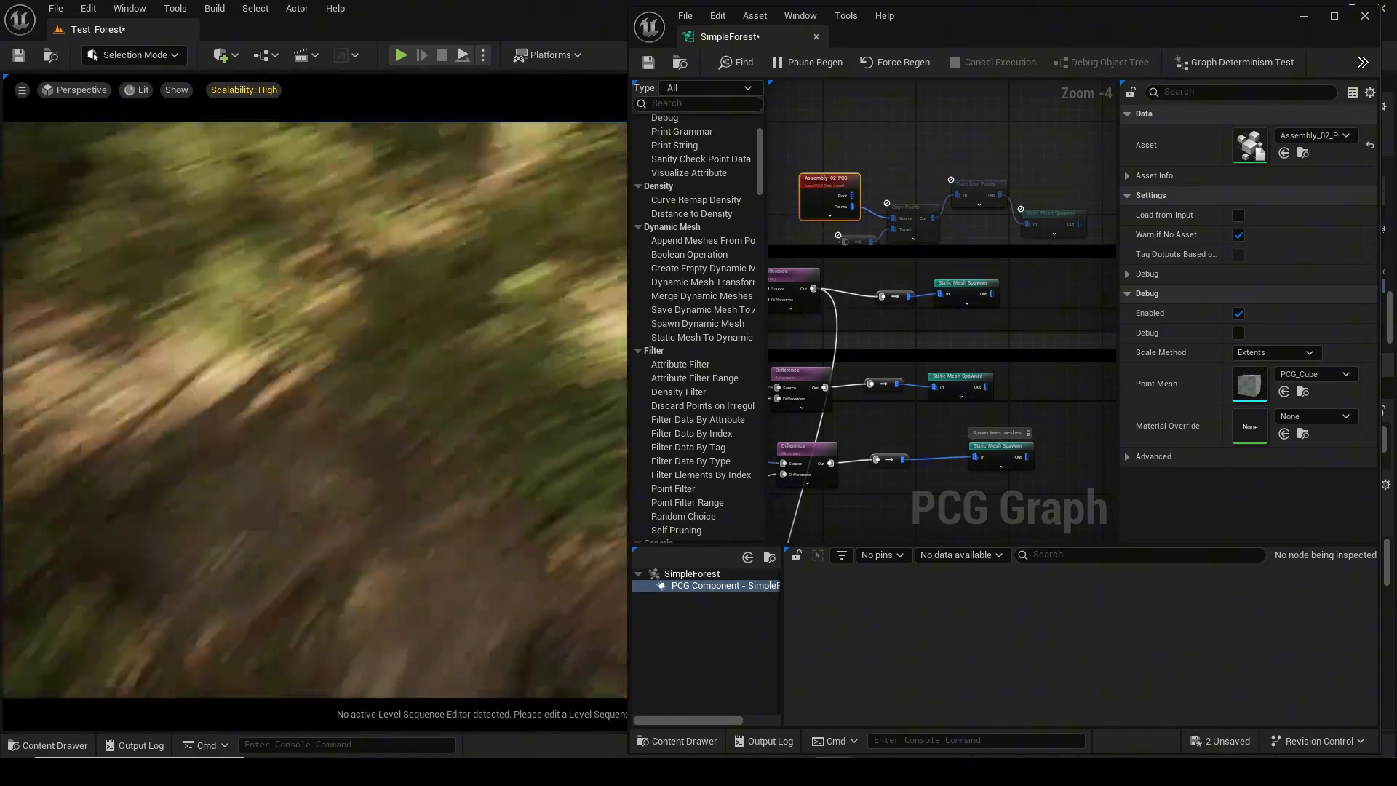
# Close the SimpleForest PCG graph editor and save all changes.
pyautogui.click(1366, 15)
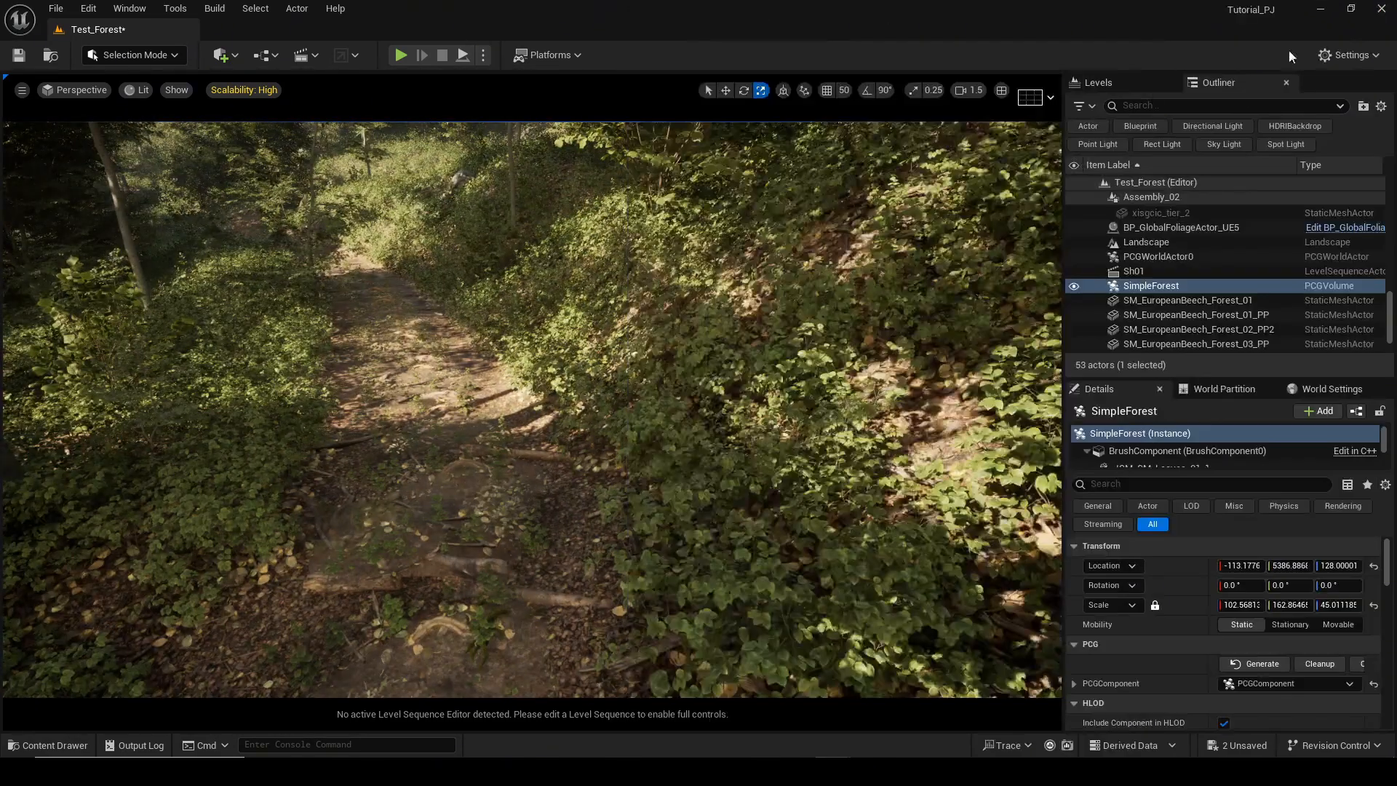
pyautogui.hotkey('ctrl', 'shift', 's')
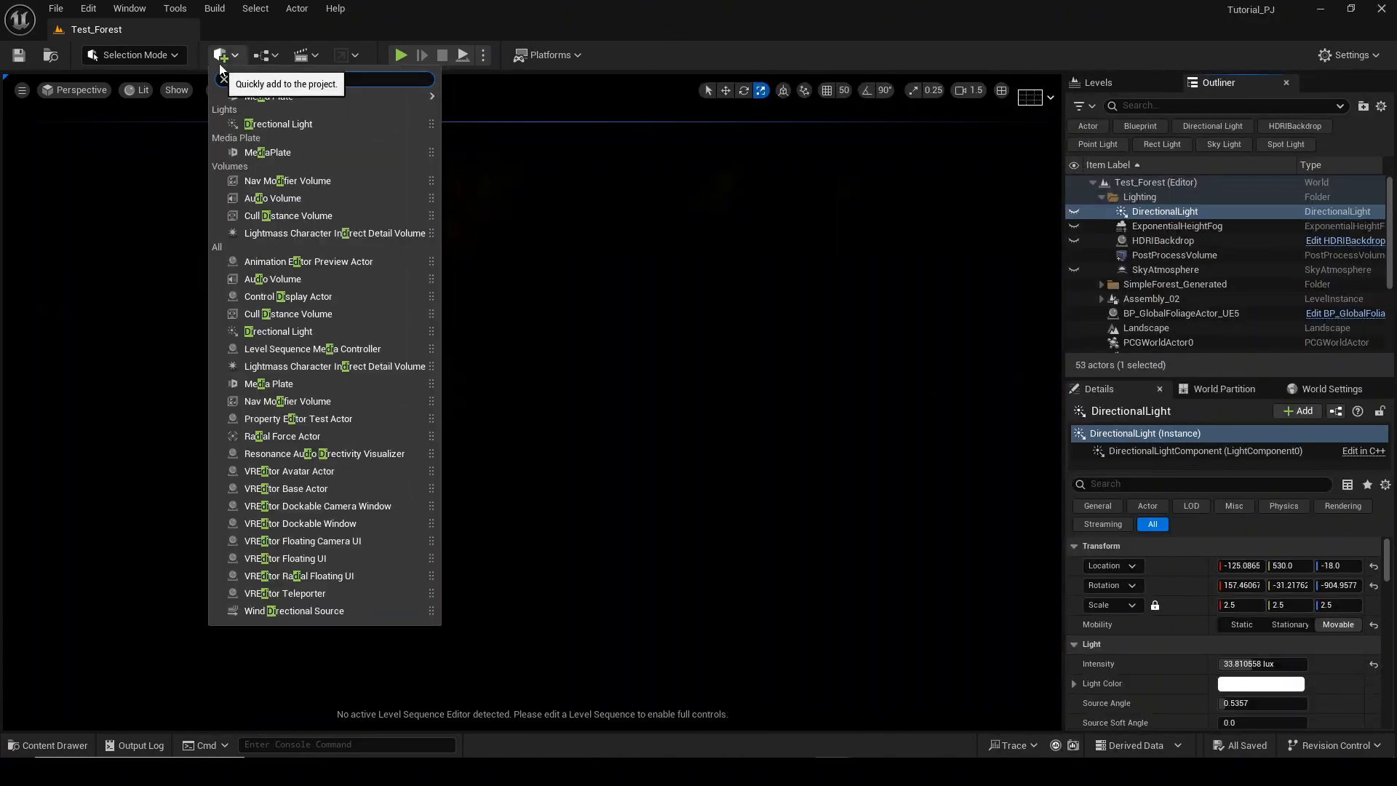
# Turn on the visibility of the DirectionalLight in the Lighting folder.
pyautogui.write('r')
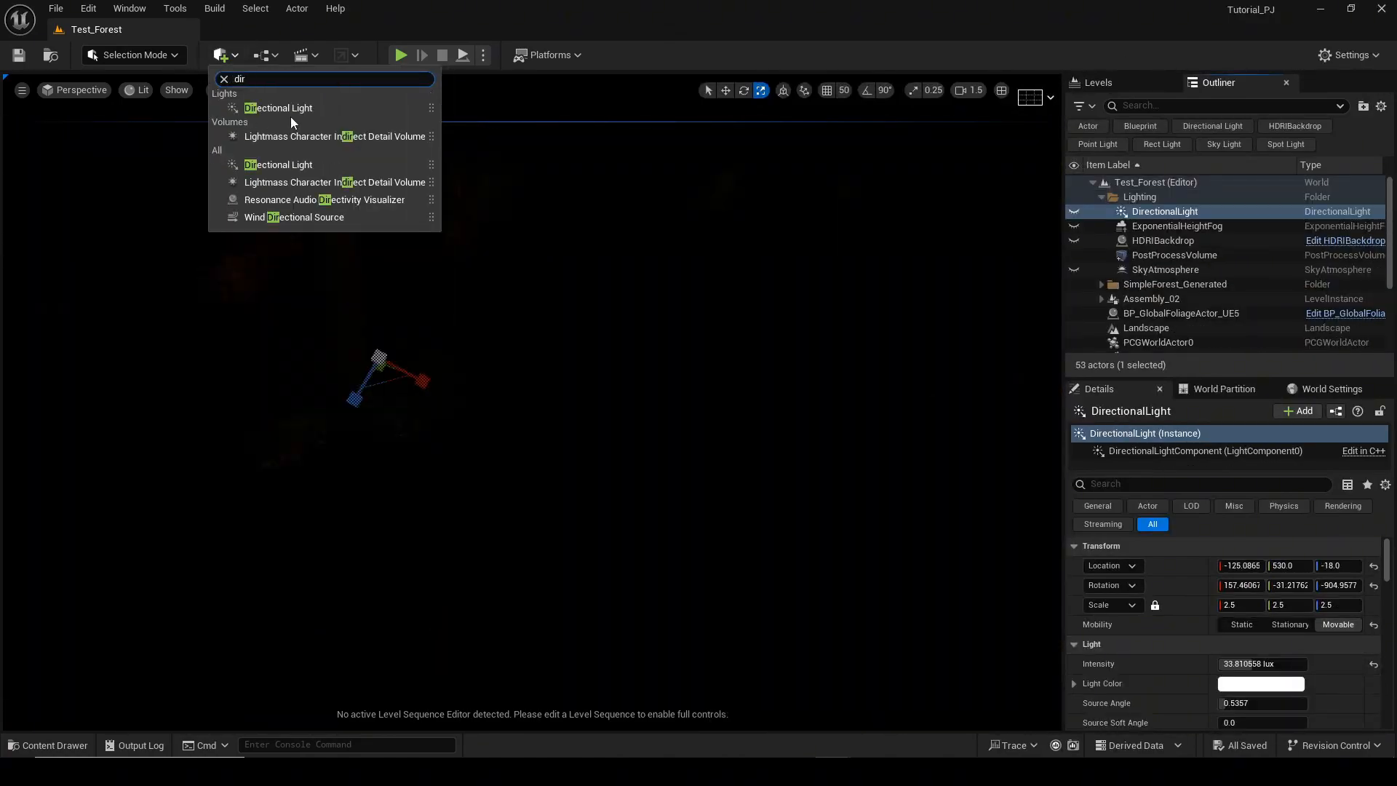
pyautogui.click(1074, 211)
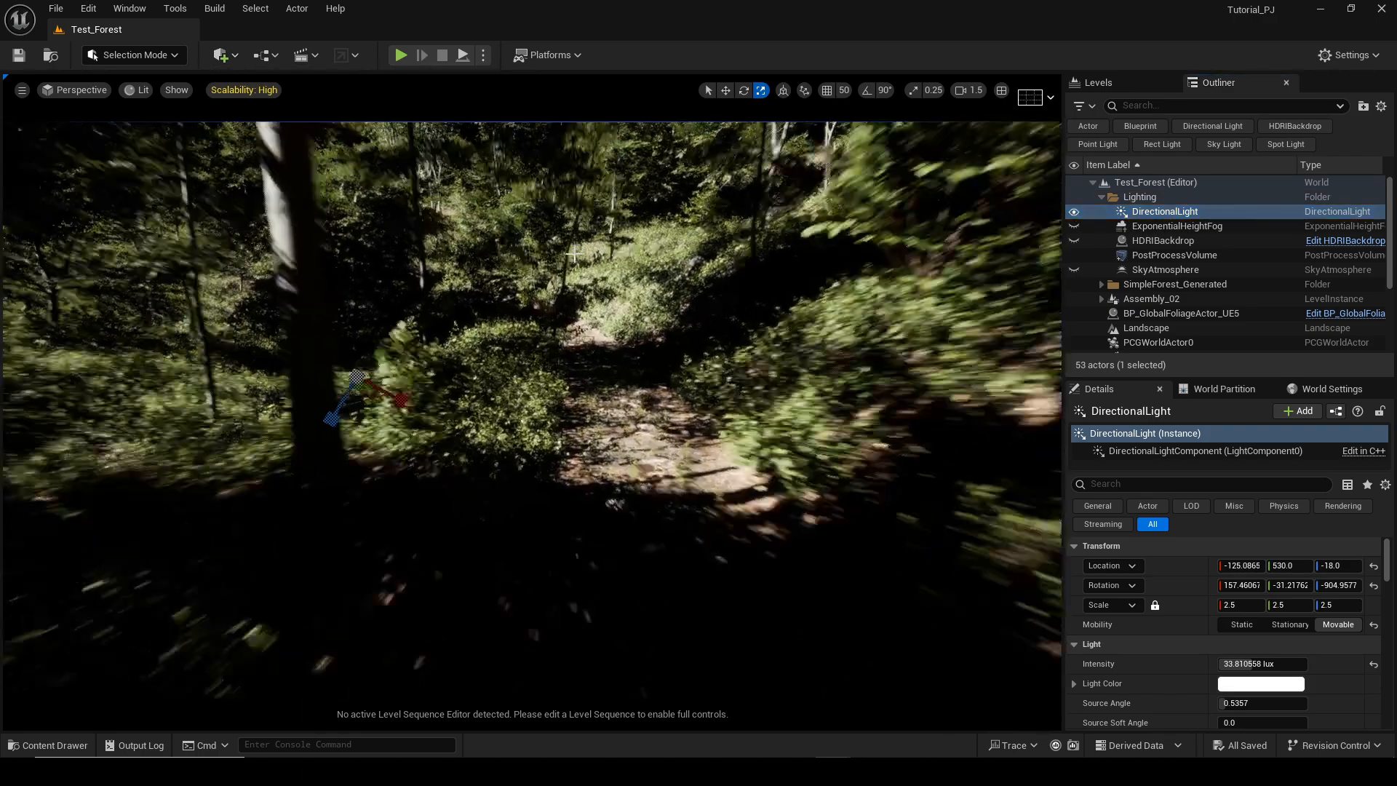
# Disable Use Temperature on the directional light.
pyautogui.moveTo(574, 253)
pyautogui.mouseDown(button='right')
pyautogui.moveTo(618, 240)
pyautogui.moveTo(608, 255)
pyautogui.moveTo(574, 240)
pyautogui.mouseUp(button='right')
pyautogui.scroll(-2, 1246, 669)
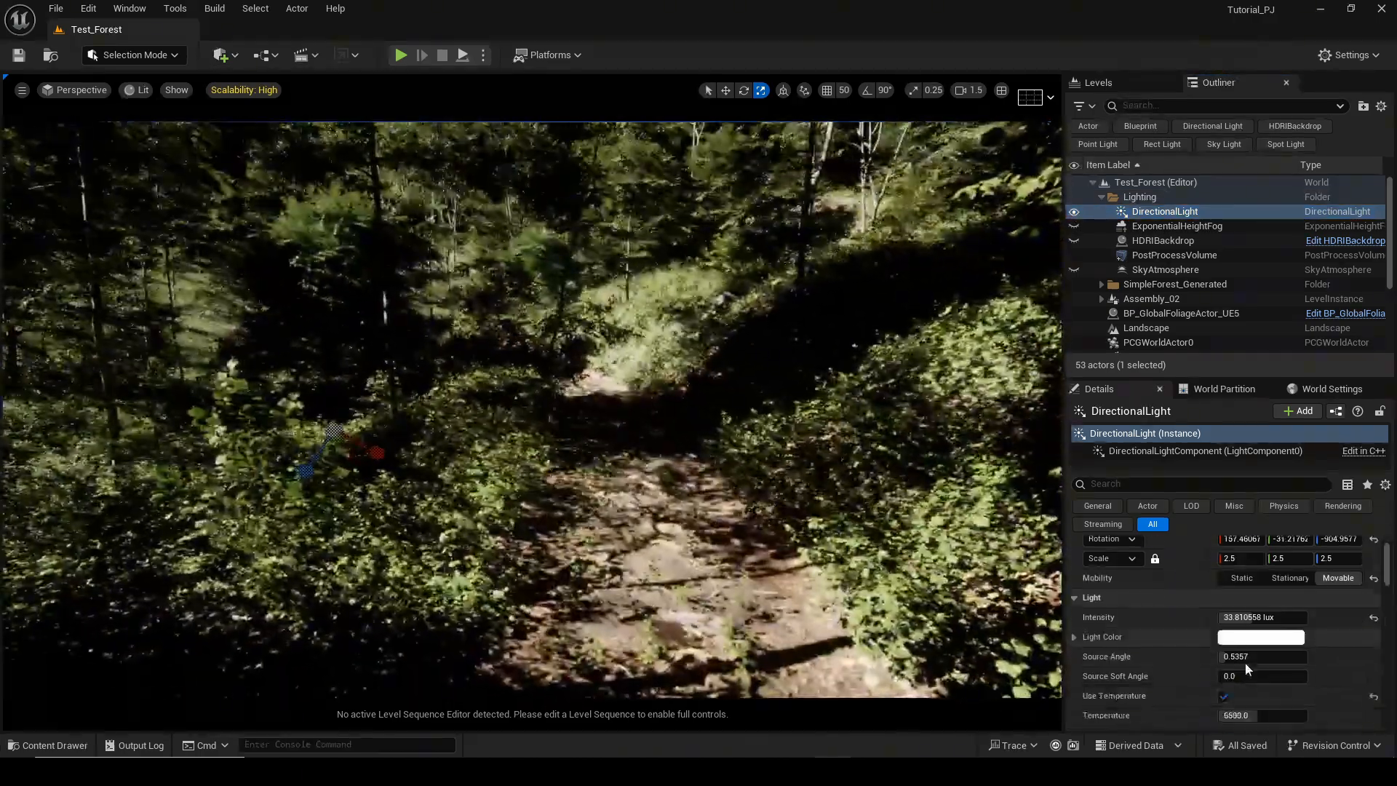
pyautogui.scroll(-3, 1246, 663)
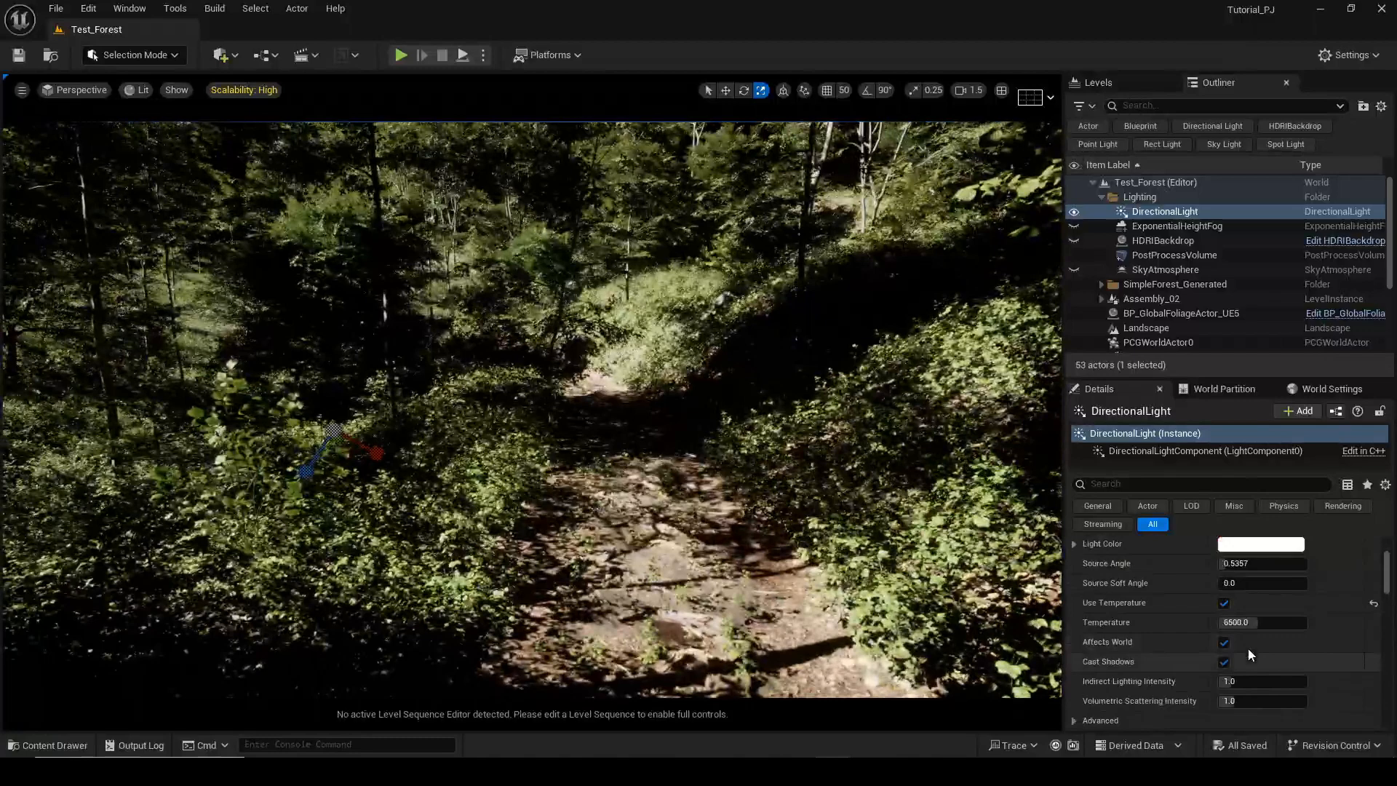
pyautogui.click(1225, 593)
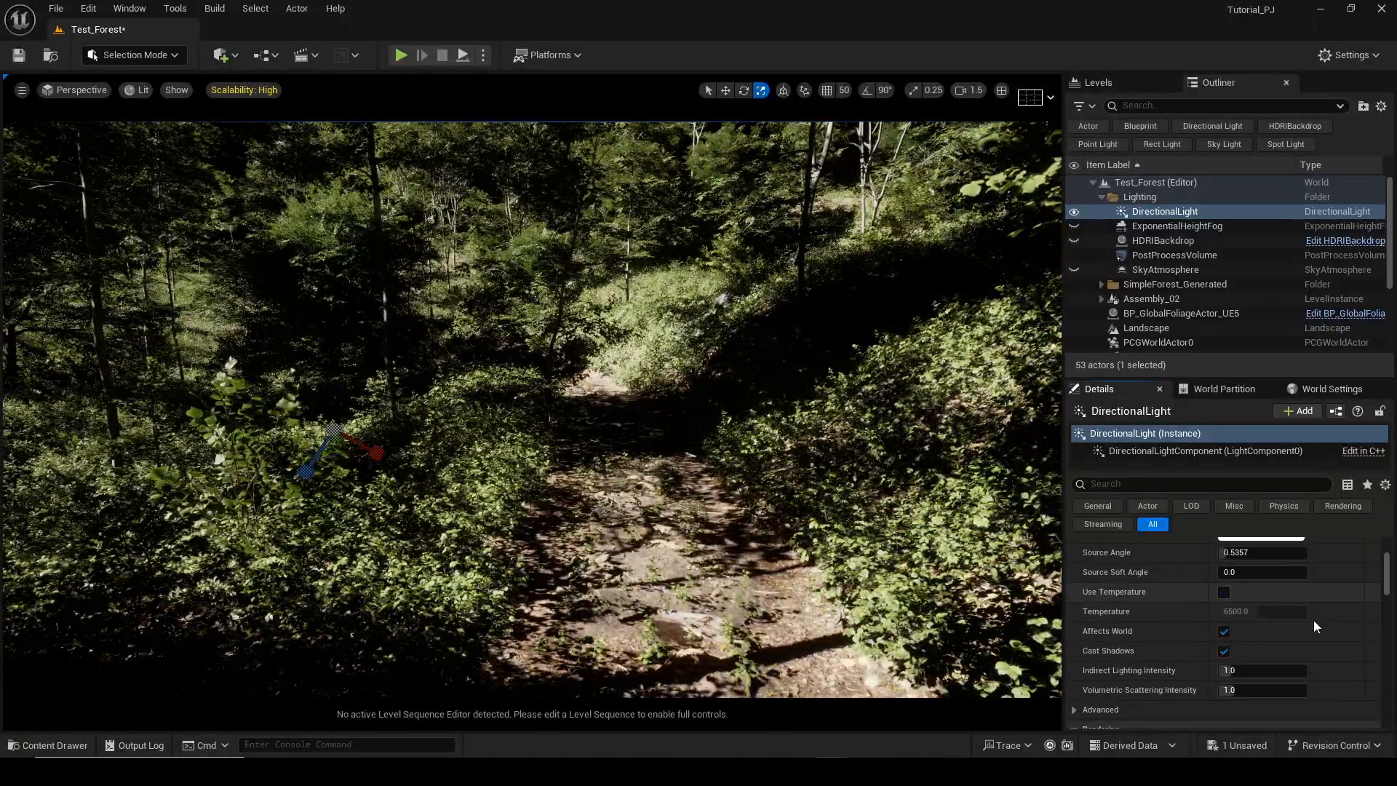
# Search the plugins for HDRI to check the HDRI Backdrop plugin.
pyautogui.scroll(-10, 1314, 626)
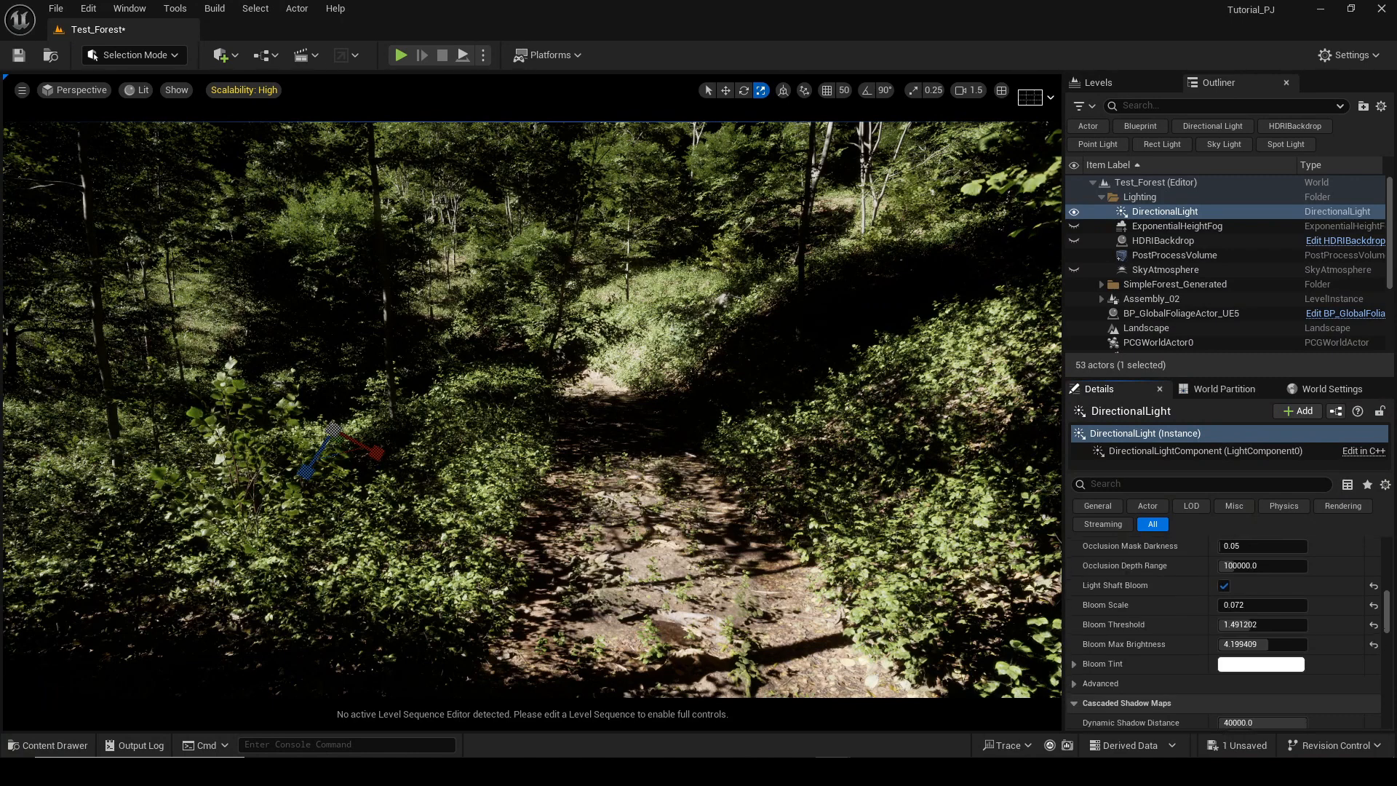
pyautogui.scroll(1, 1179, 638)
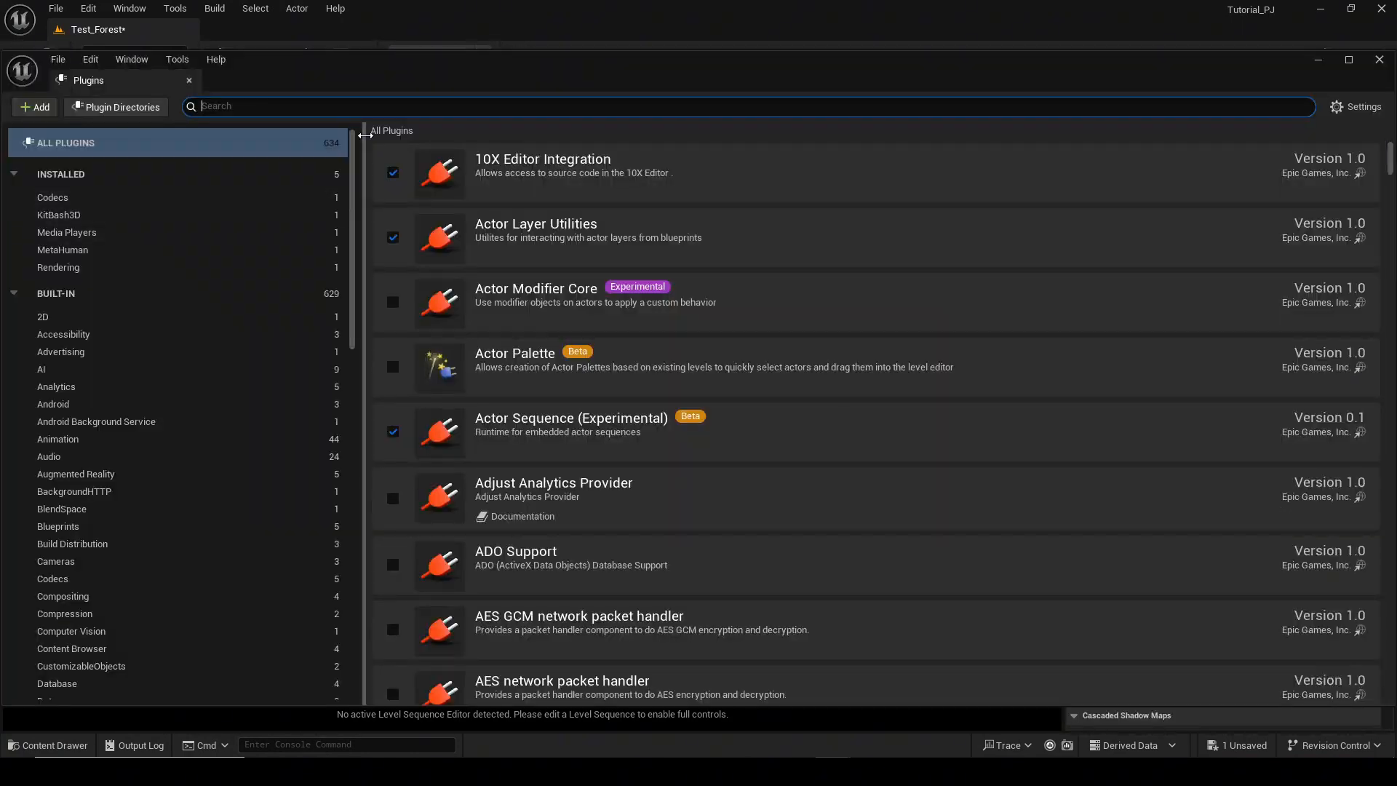
pyautogui.write('ri')
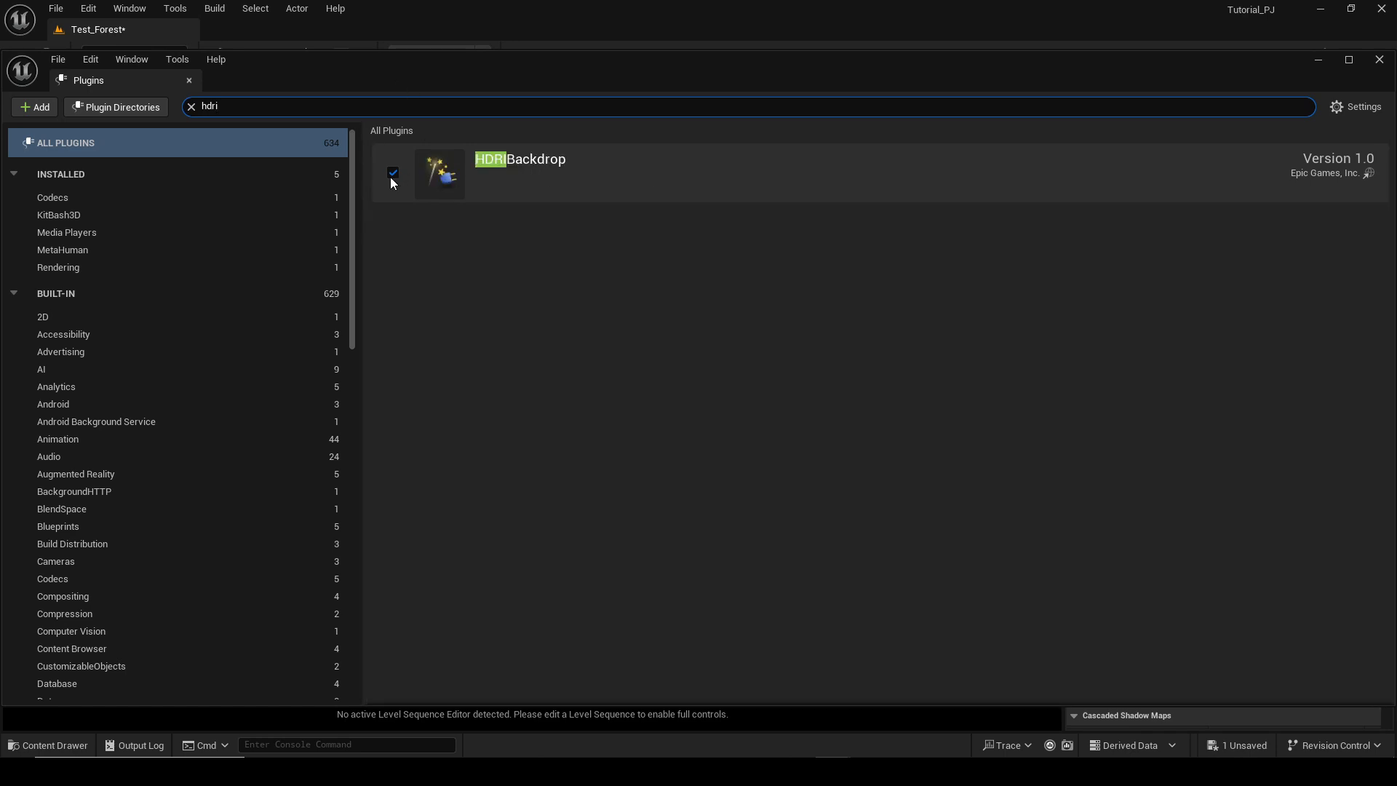
pyautogui.click(1317, 57)
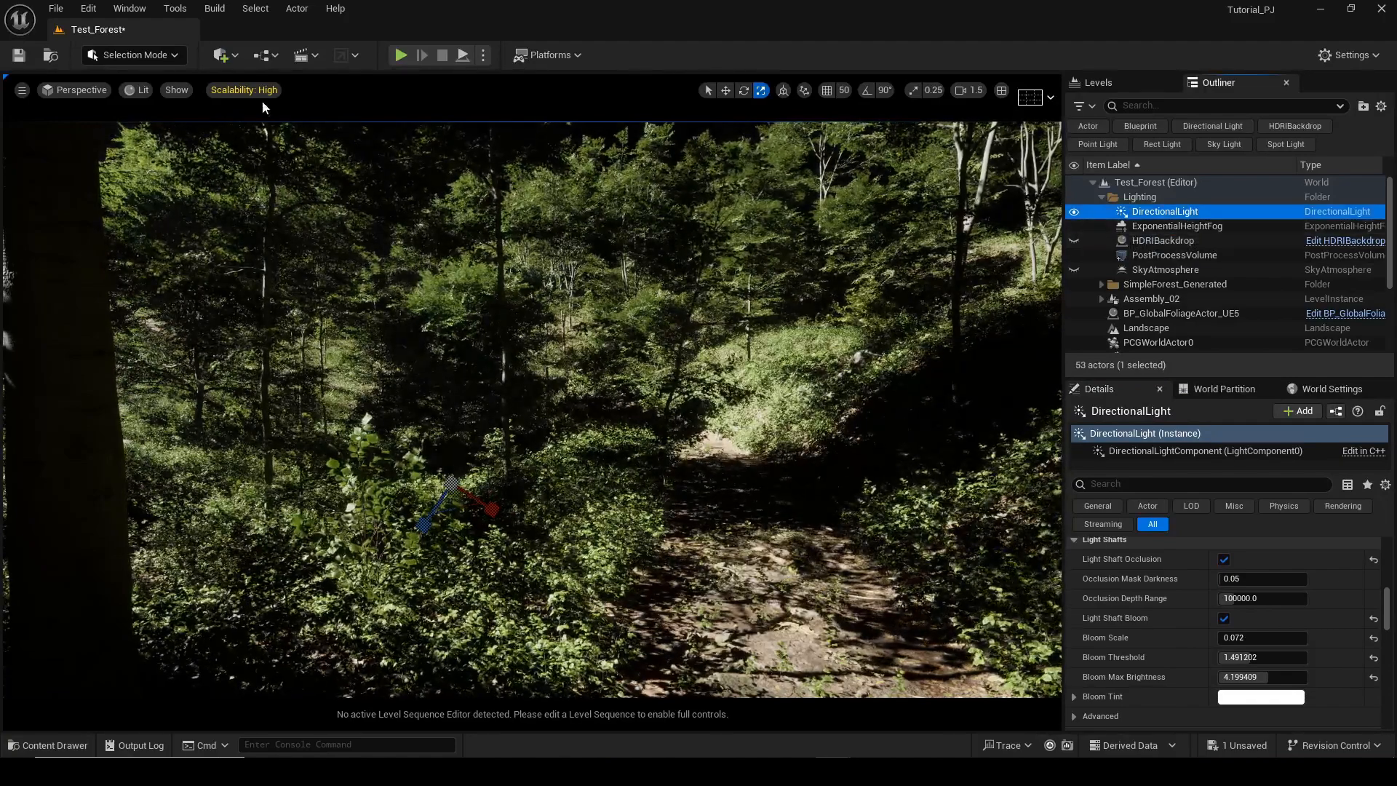
# Search the actor placement menu for fog actors.
pyautogui.click(226, 58)
pyautogui.write('fog')
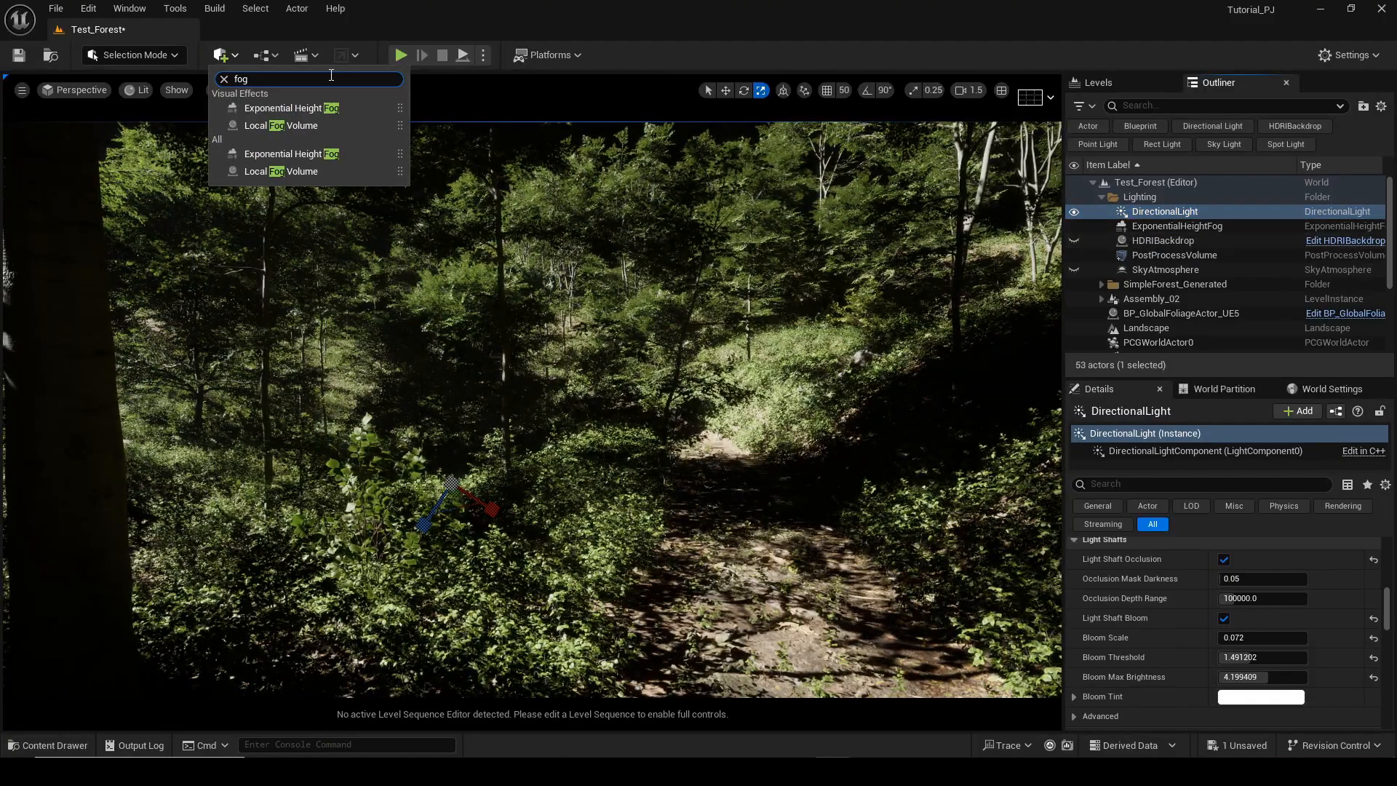
pyautogui.click(1177, 216)
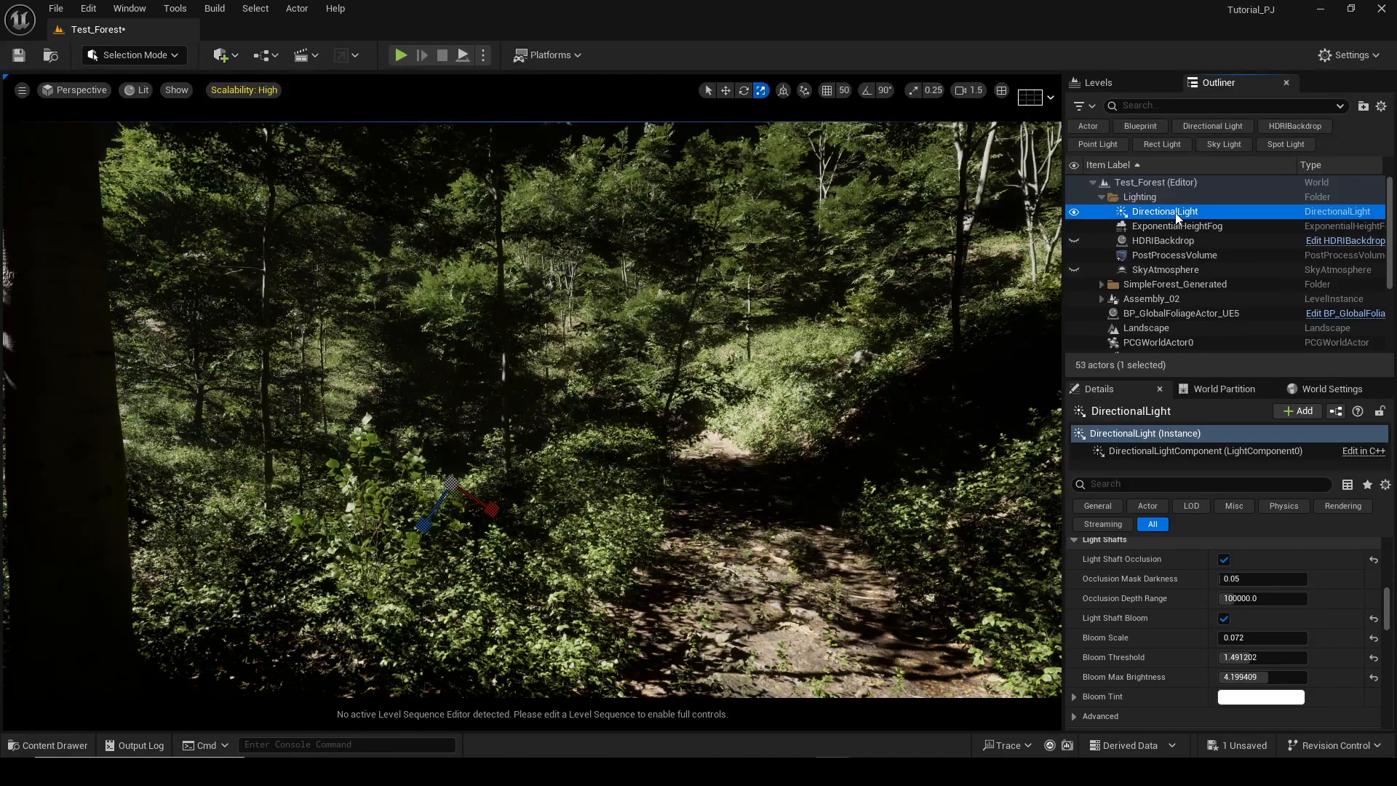
# Turn on the visibility of the HDRIBackdrop actor.
pyautogui.click(1138, 230)
pyautogui.click(1104, 240)
pyautogui.click(1075, 240)
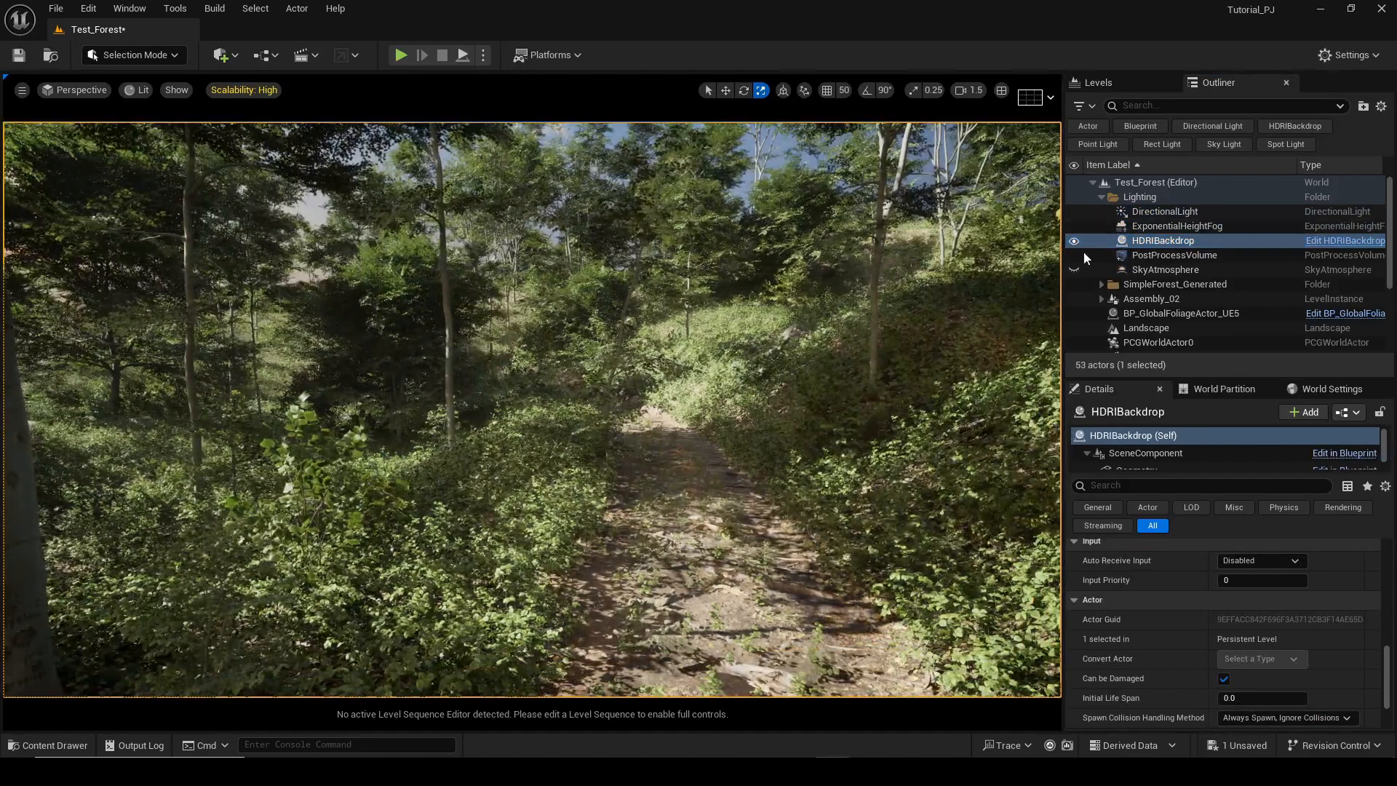
# Select the HDRIBackdrop's Skylight component and try resetting its cubemap to default.
pyautogui.scroll(10, 1186, 556)
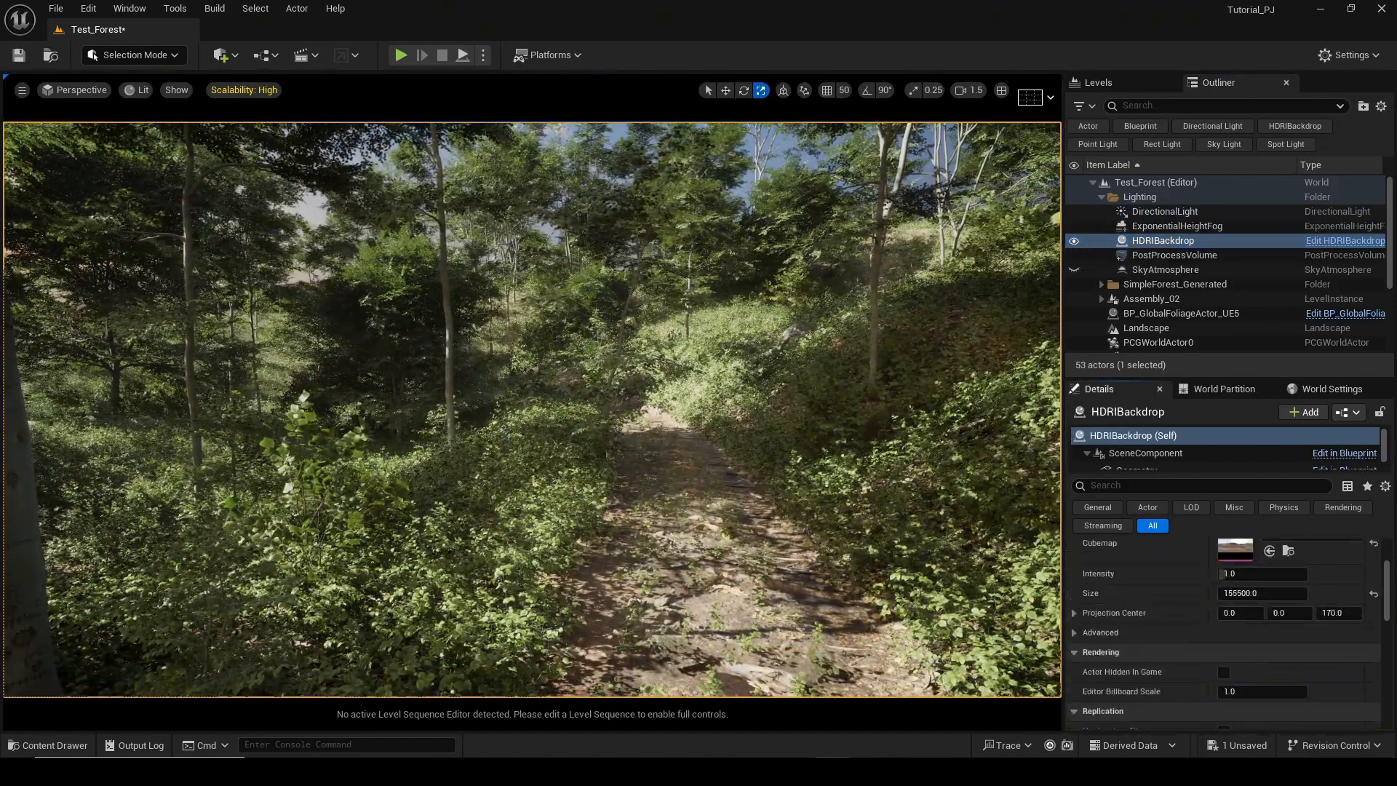
pyautogui.scroll(-3, 1197, 684)
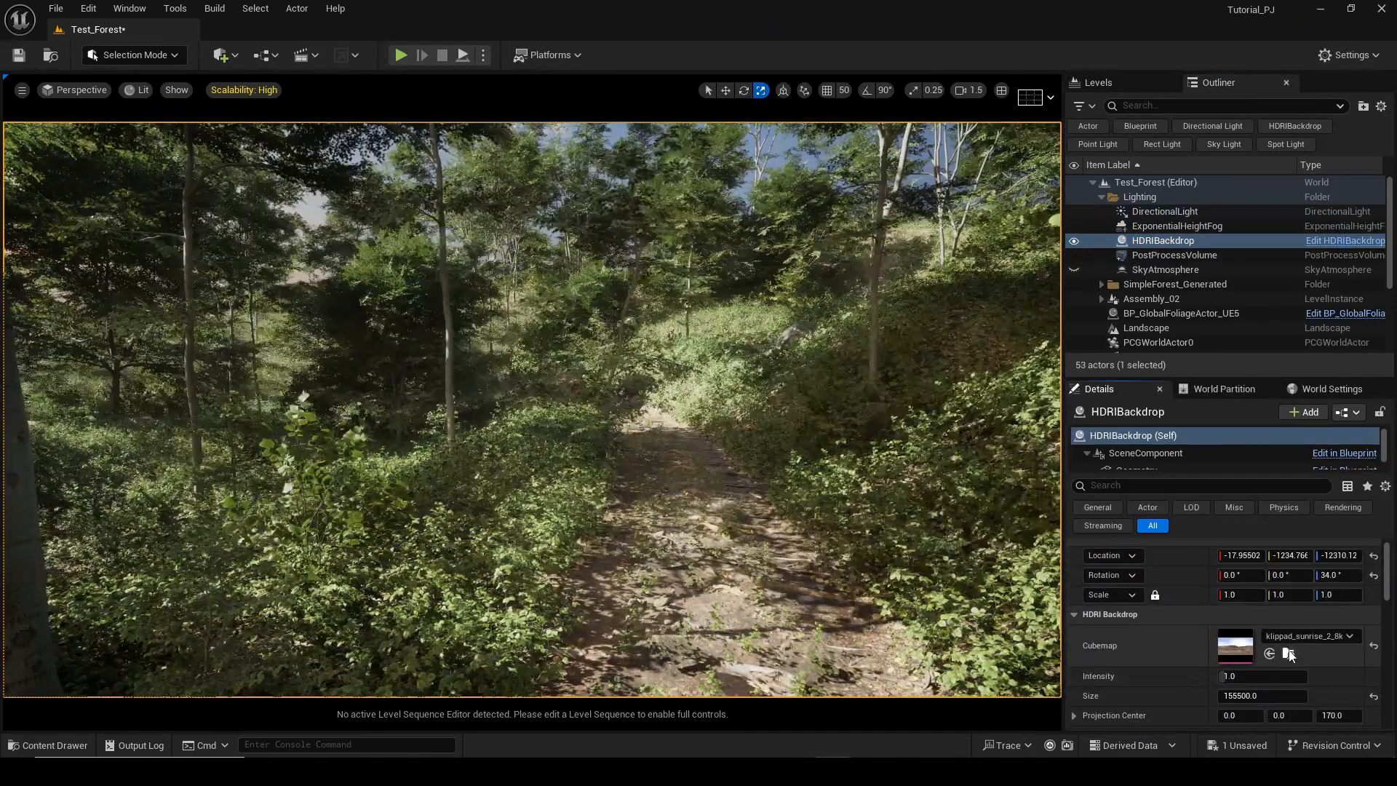
pyautogui.click(1292, 657)
pyautogui.moveTo(618, 436); pyautogui.dragTo(648, 473, button='right')
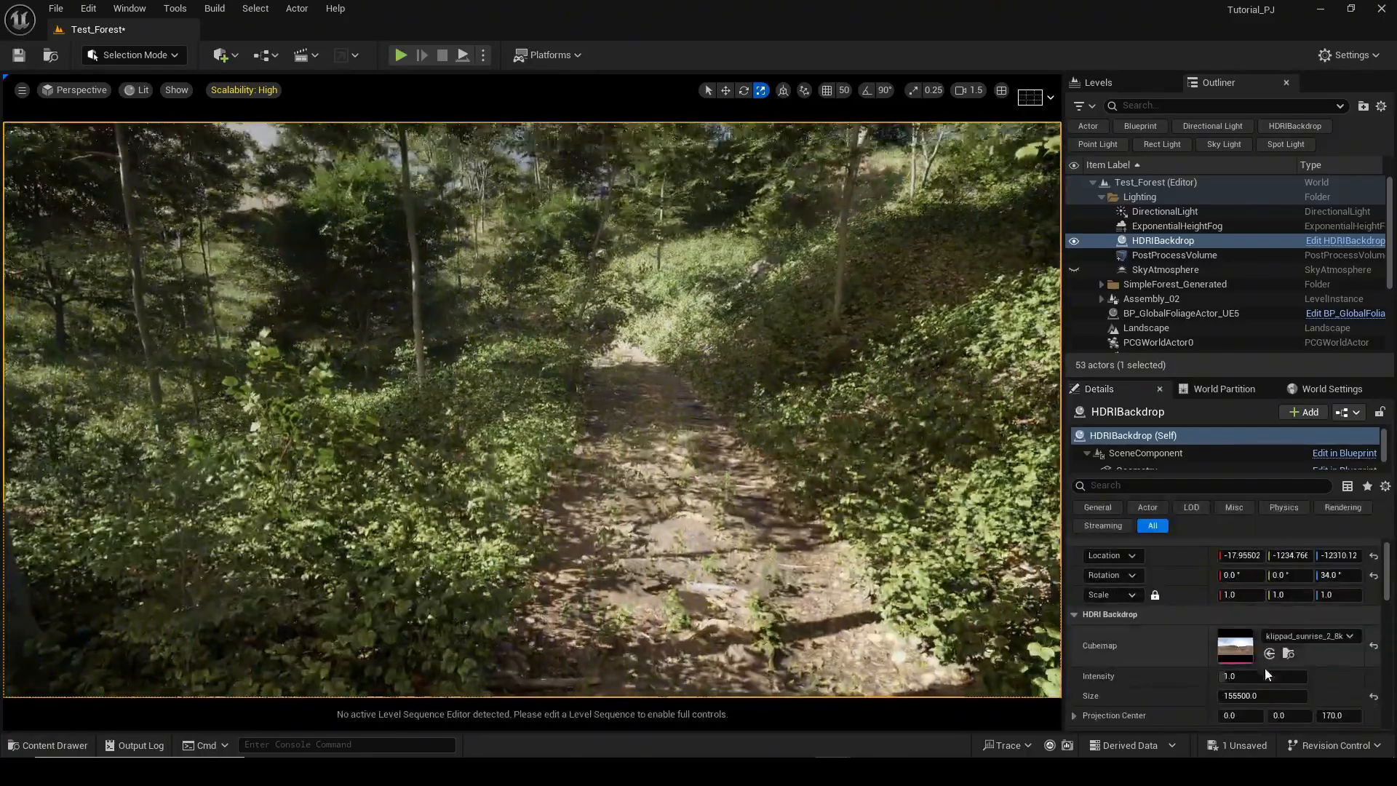
pyautogui.scroll(-2, 1135, 458)
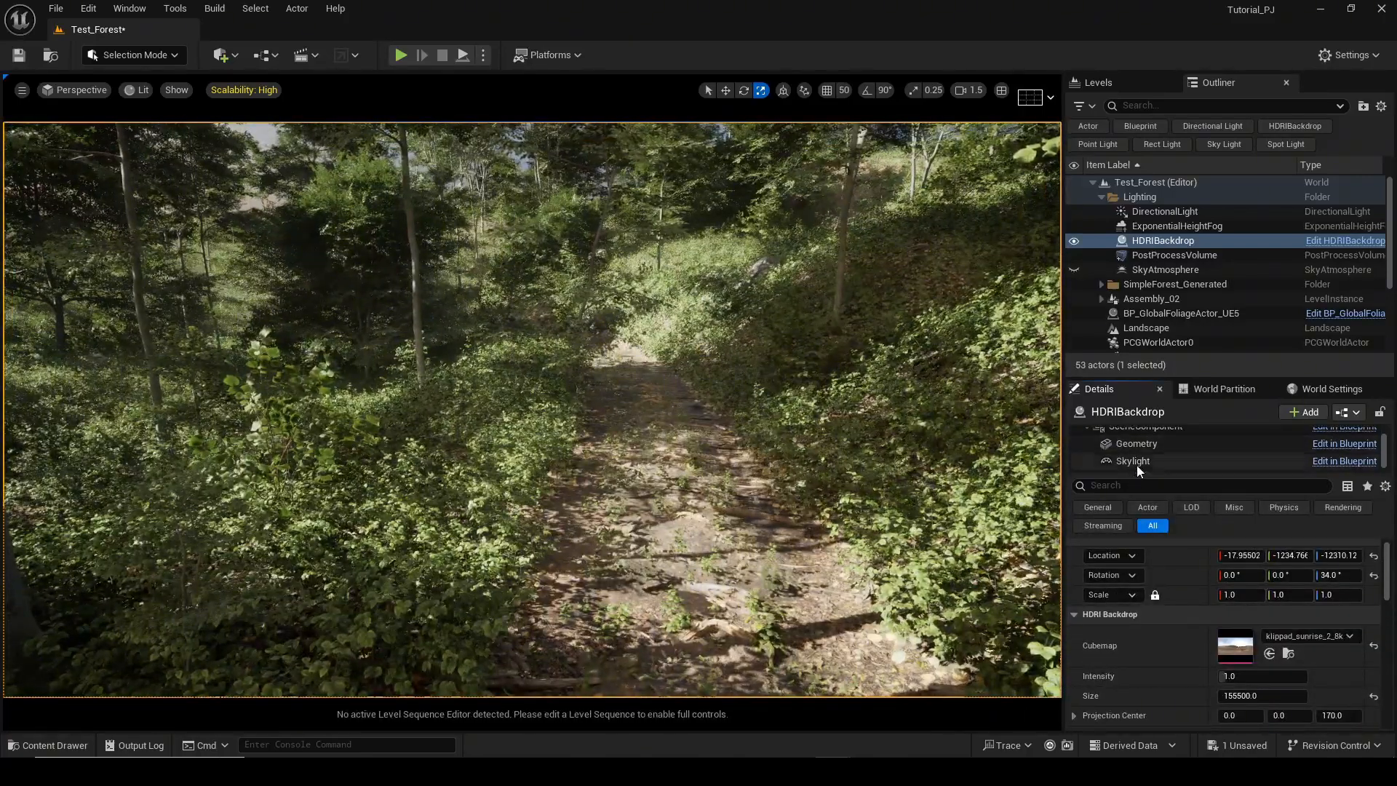
pyautogui.click(1138, 463)
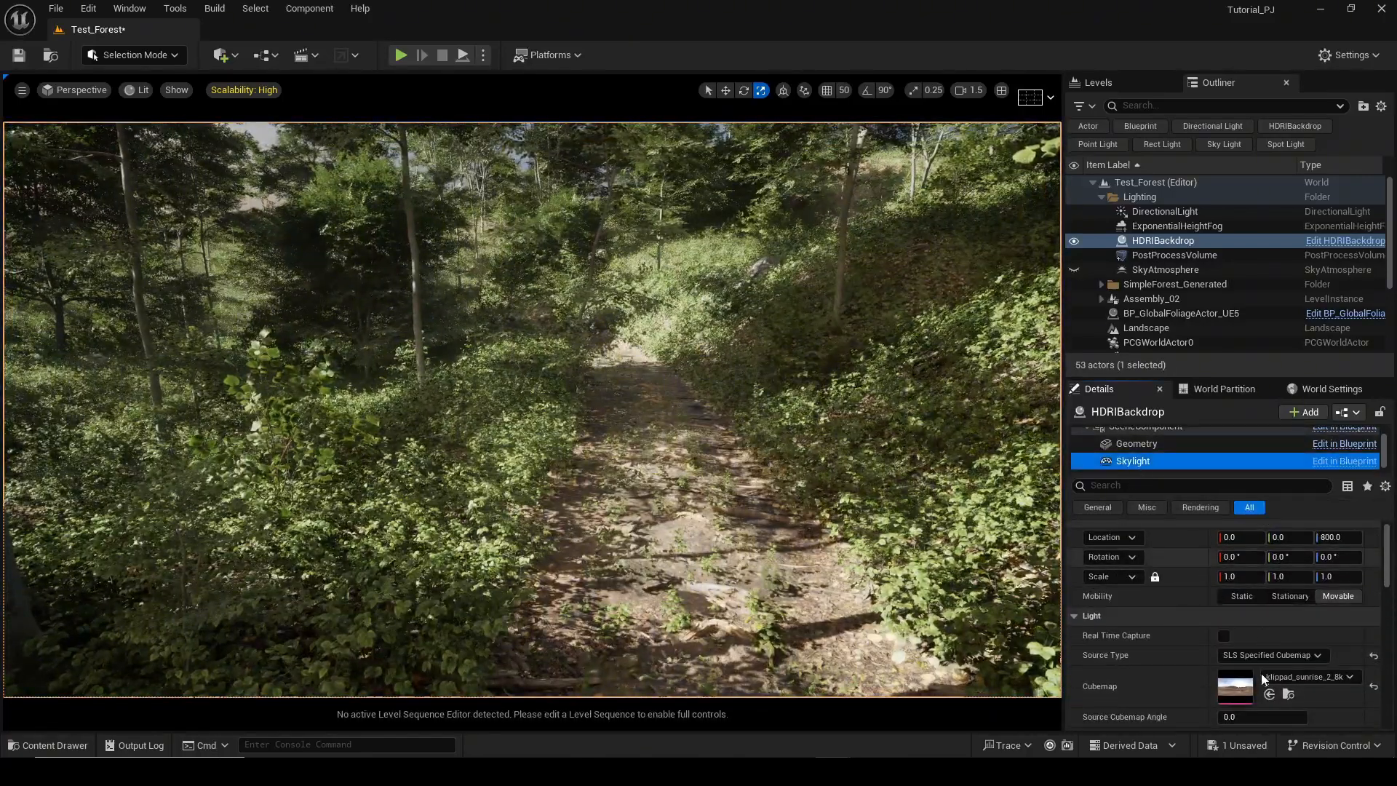
pyautogui.click(1374, 687)
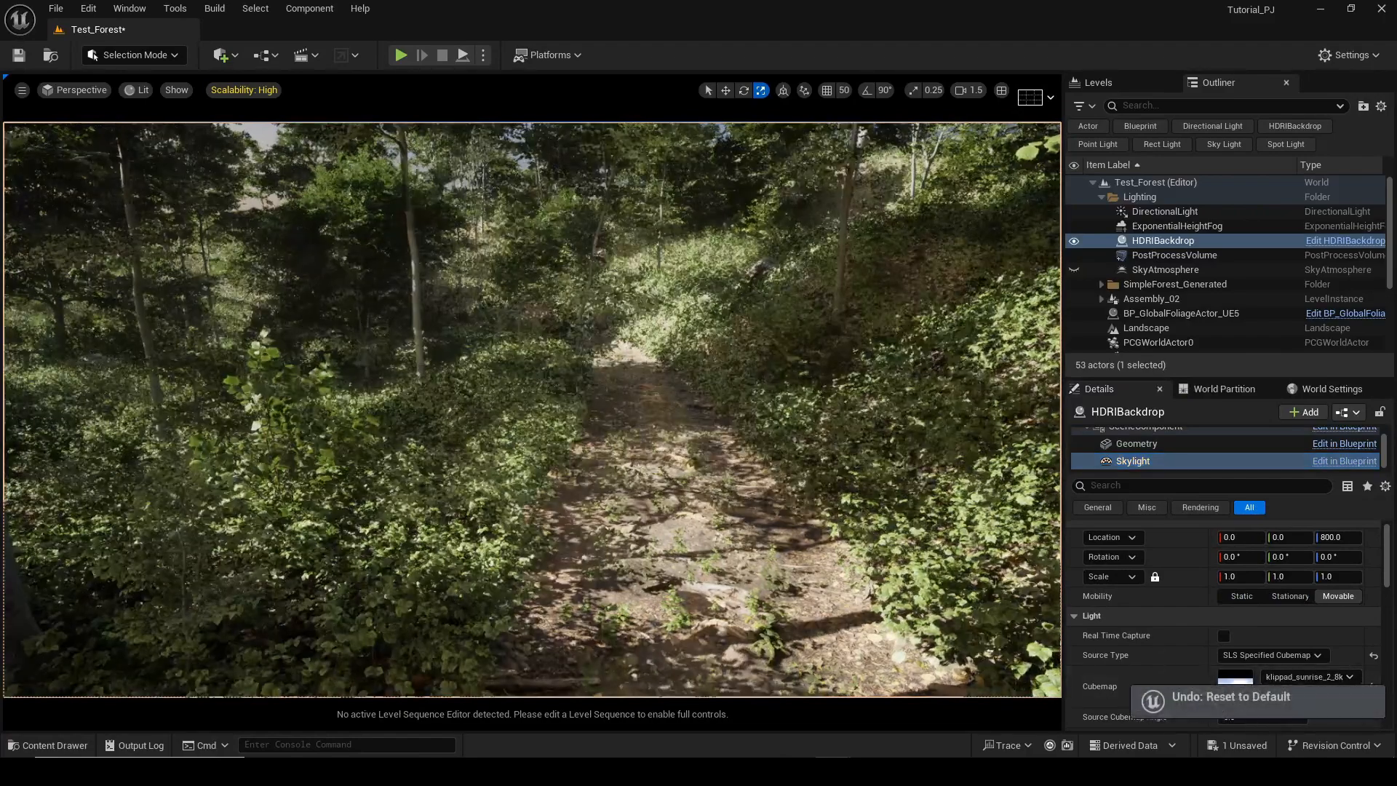
# Examine the PostProcessVolume's Lumen Global Illumination and Lumen Reflections settings.
pyautogui.moveTo(910, 291); pyautogui.dragTo(859, 222, button='right')
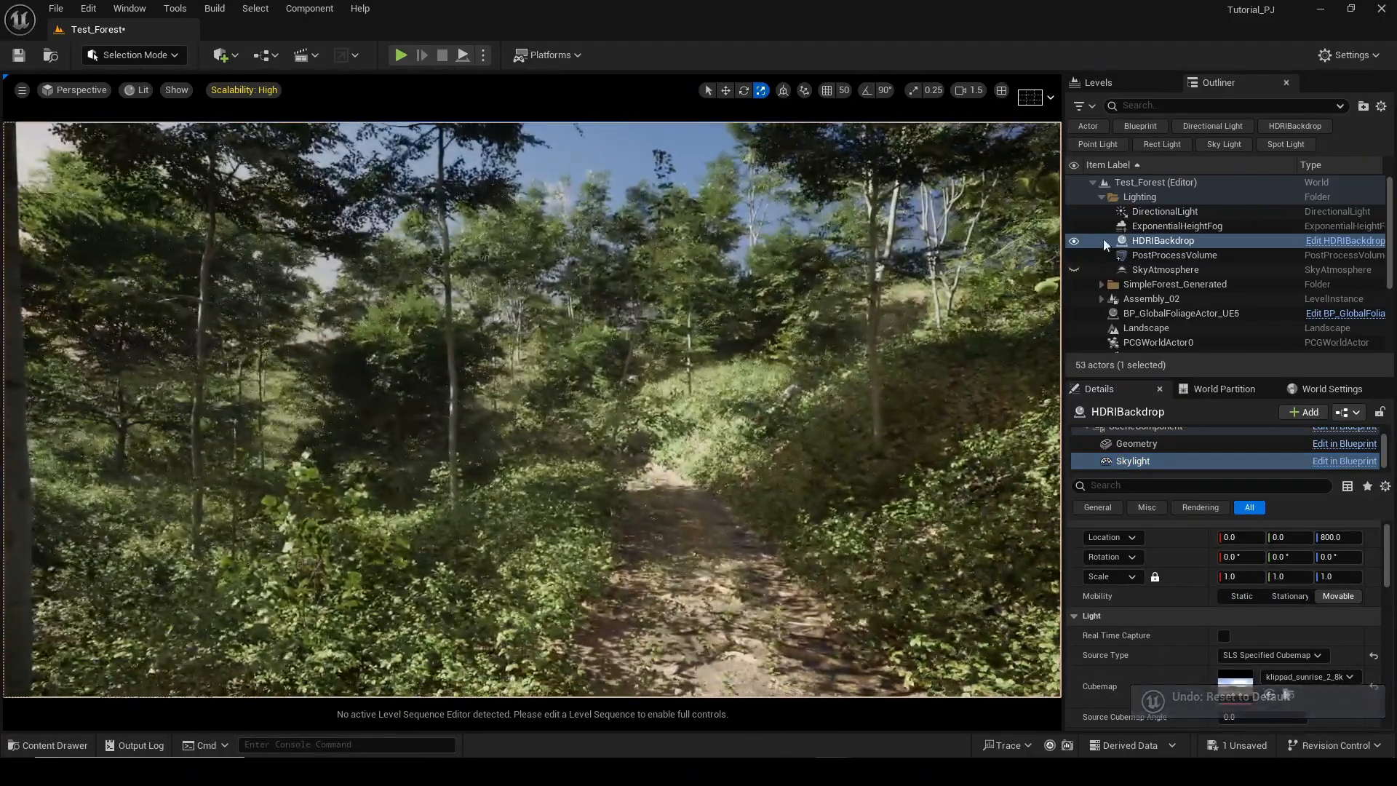
pyautogui.click(1098, 254)
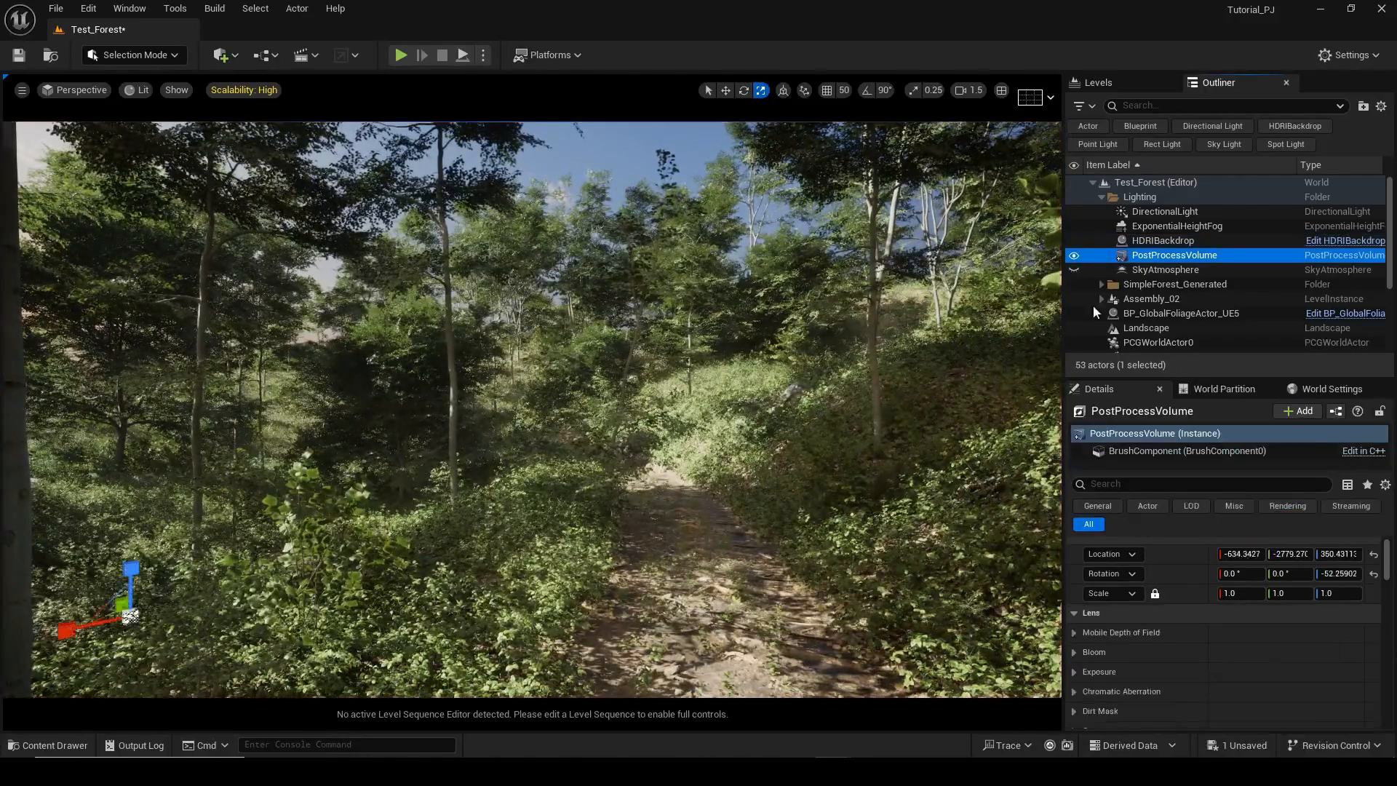
pyautogui.scroll(-6, 1147, 657)
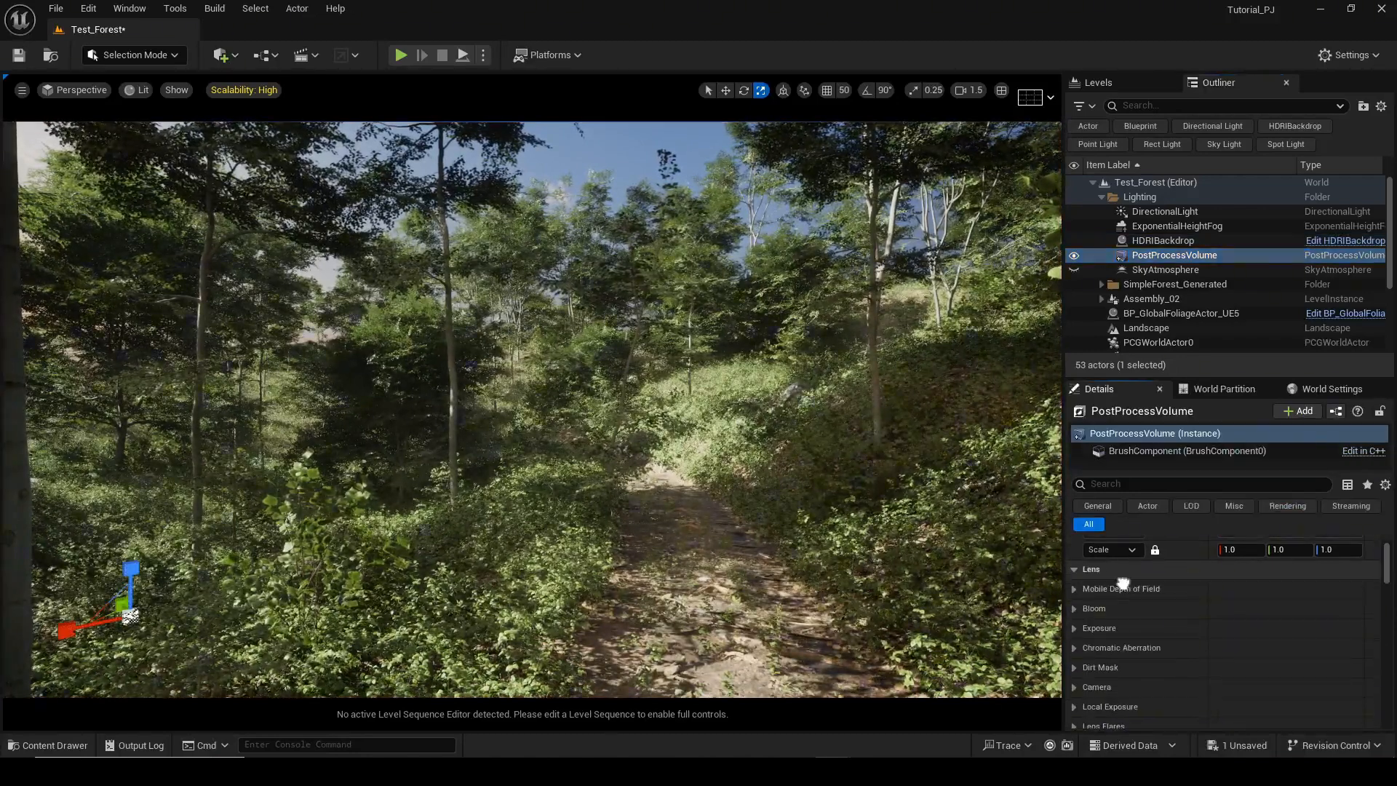
pyautogui.scroll(-5, 1150, 538)
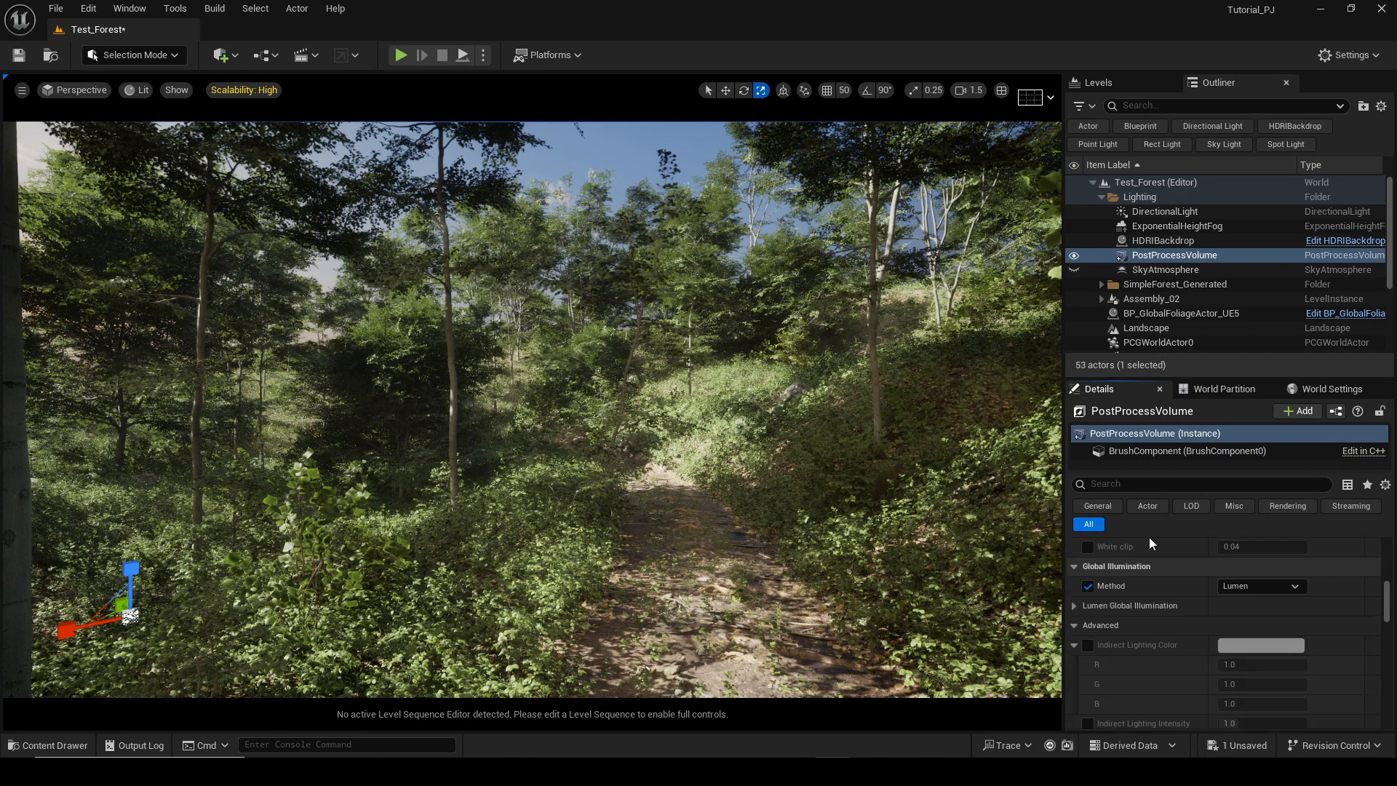
pyautogui.click(1074, 606)
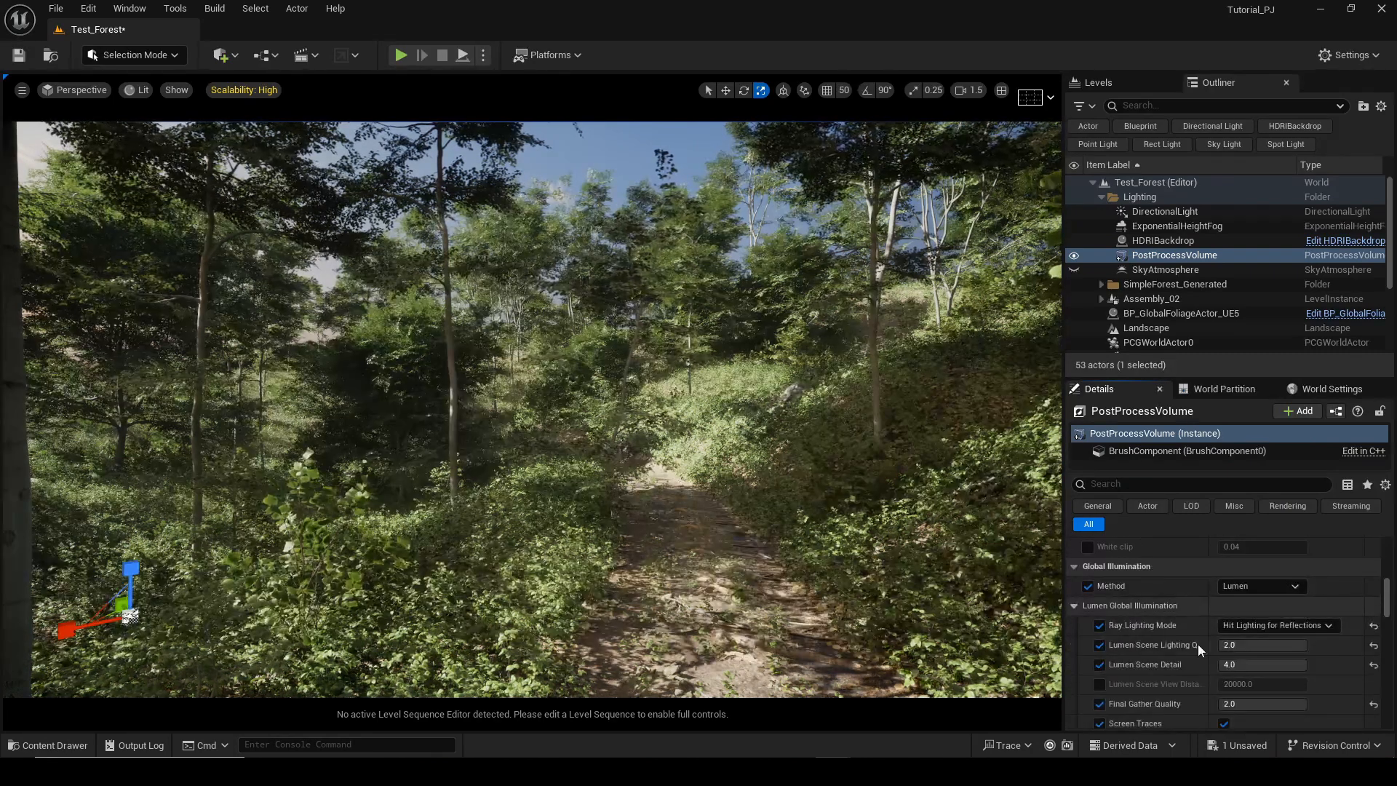
pyautogui.scroll(1, 1173, 623)
pyautogui.scroll(-1, 1173, 622)
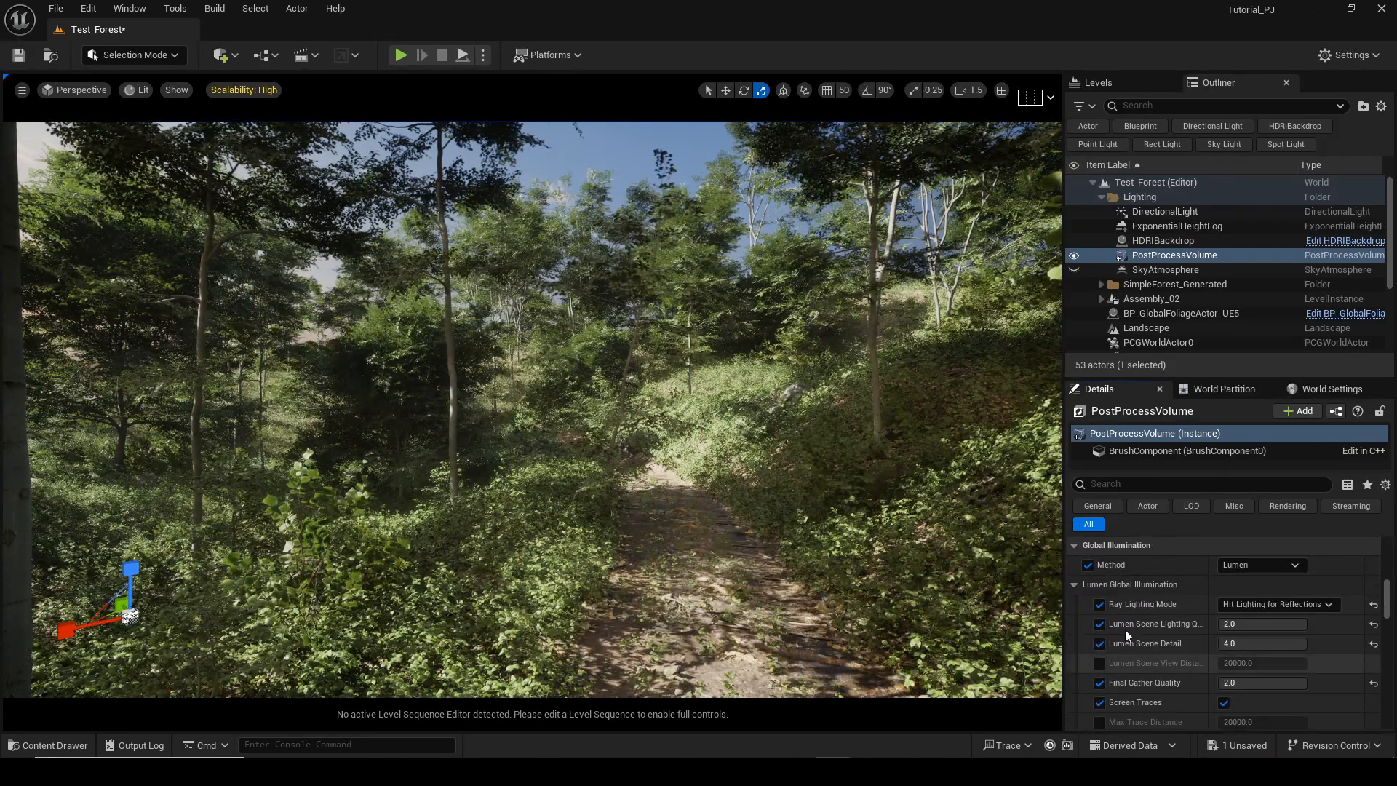
pyautogui.moveTo(1145, 639); pyautogui.dragTo(1169, 537, button='right')
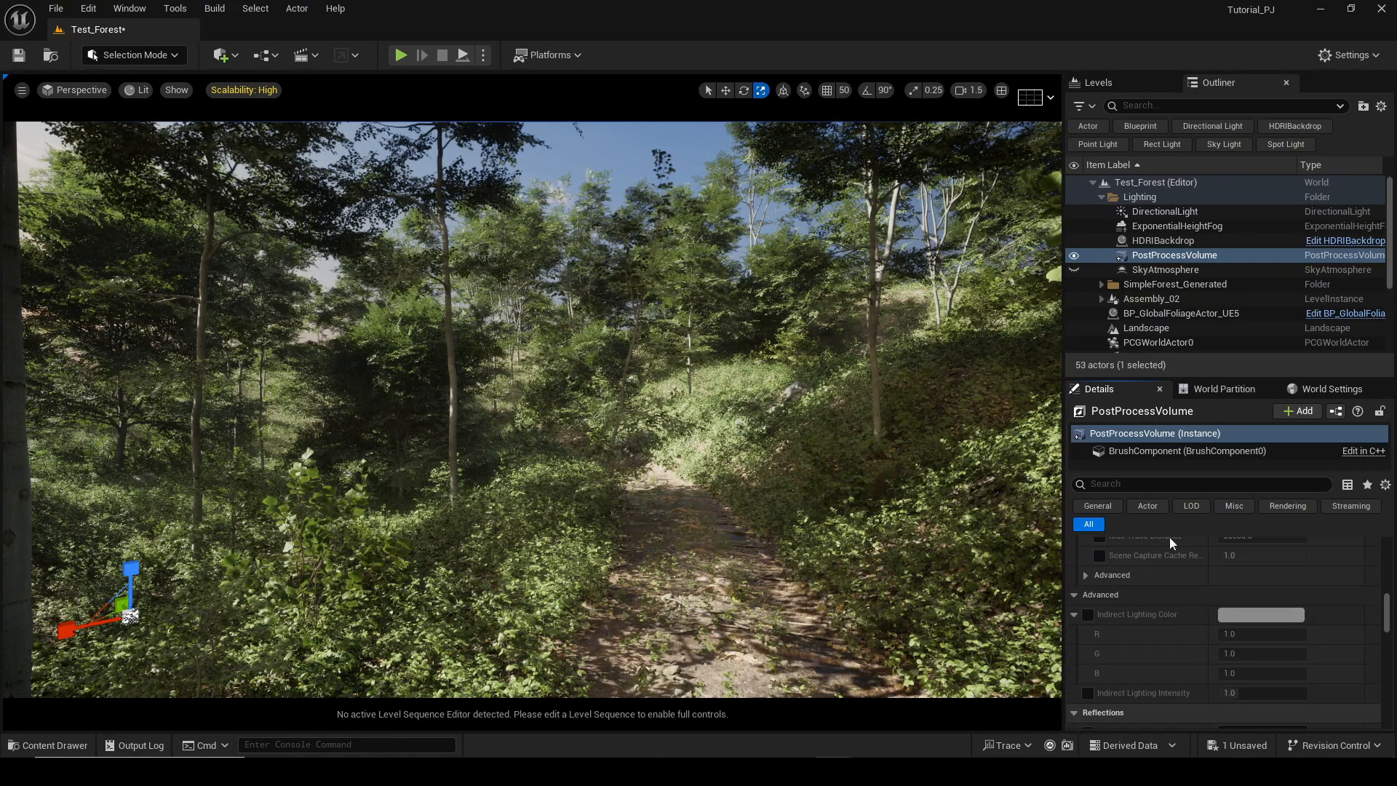
pyautogui.click(1080, 594)
pyautogui.moveTo(1154, 613); pyautogui.dragTo(1150, 582, button='right')
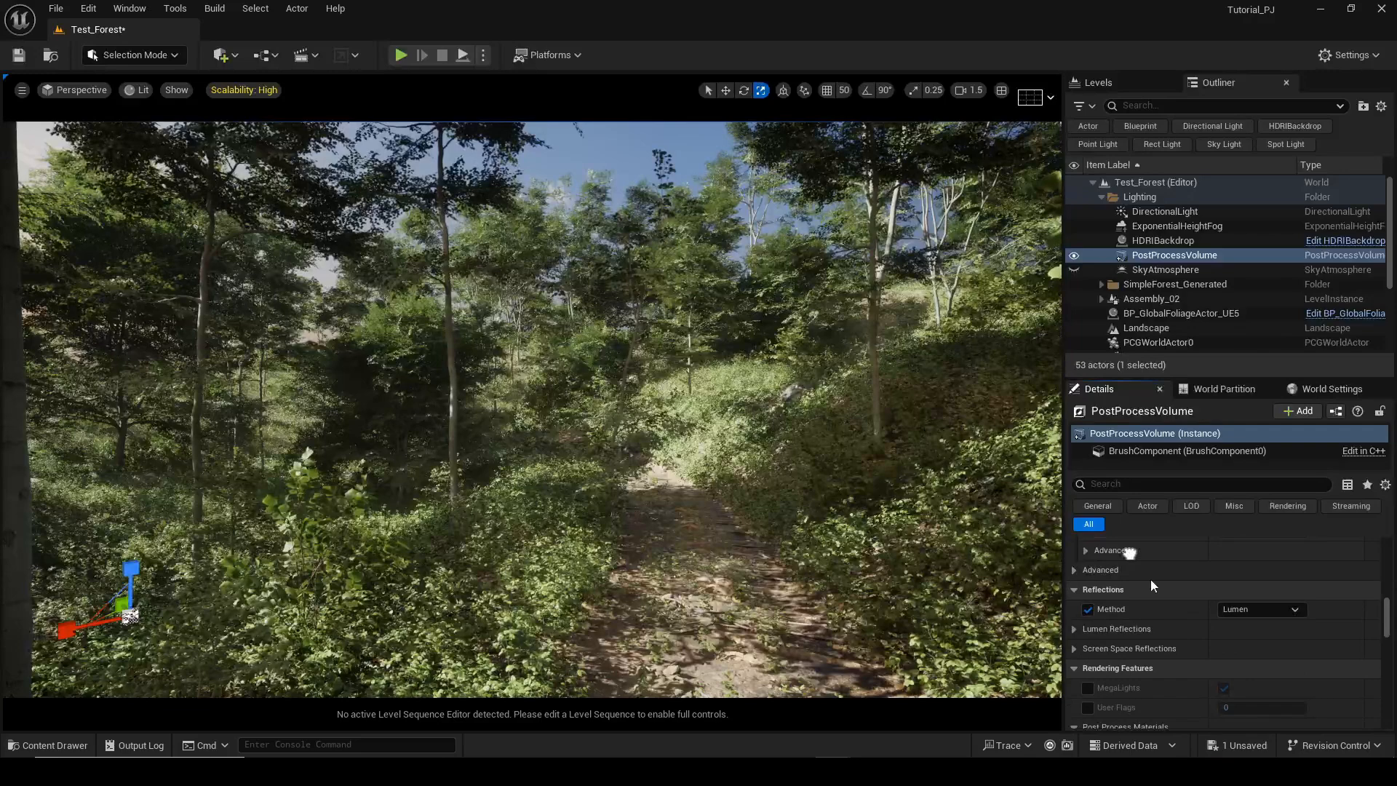
pyautogui.click(1074, 629)
pyautogui.scroll(-2, 1164, 632)
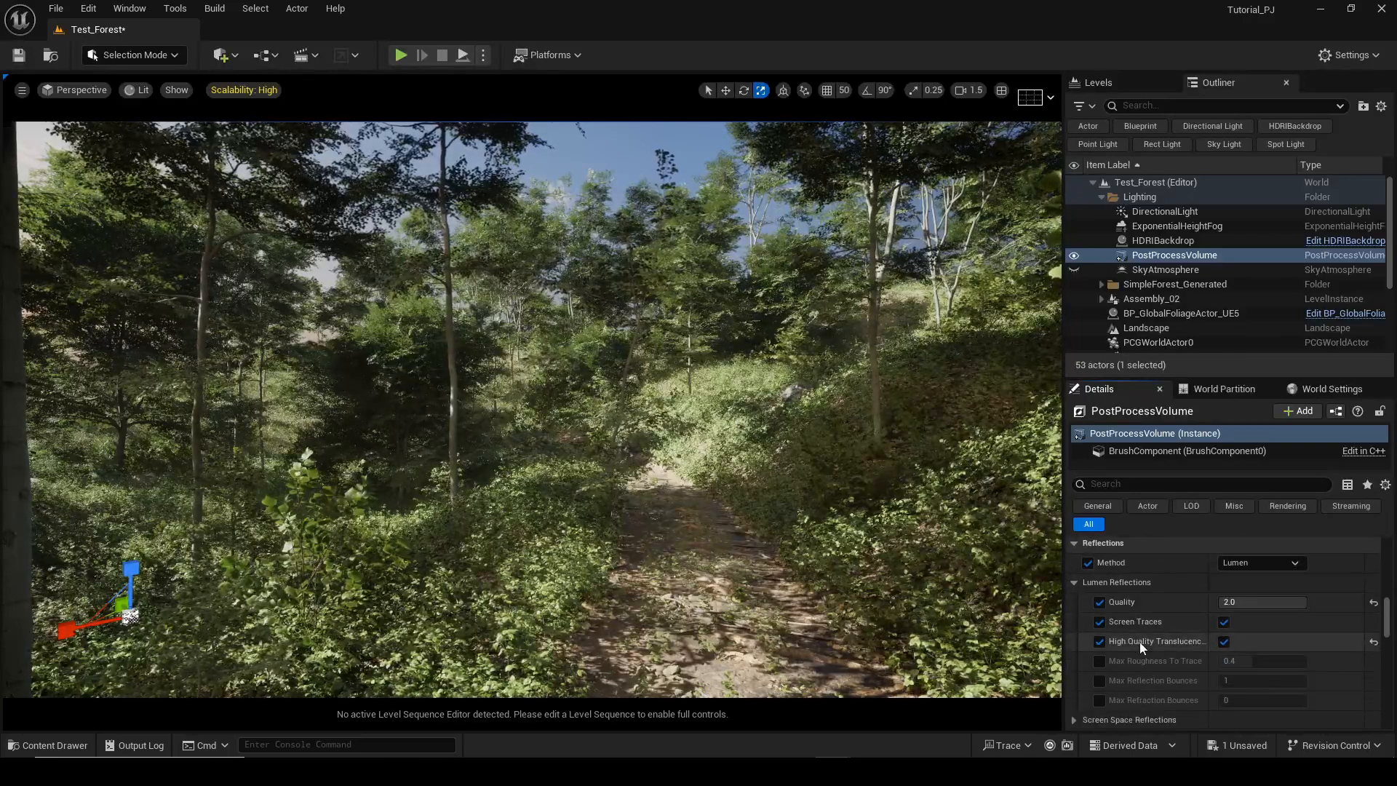
pyautogui.click(1073, 583)
pyautogui.moveTo(1135, 645); pyautogui.dragTo(1117, 594, button='right')
# Examine the SkyAtmosphere's planet and atmosphere settings.
pyautogui.click(1103, 266)
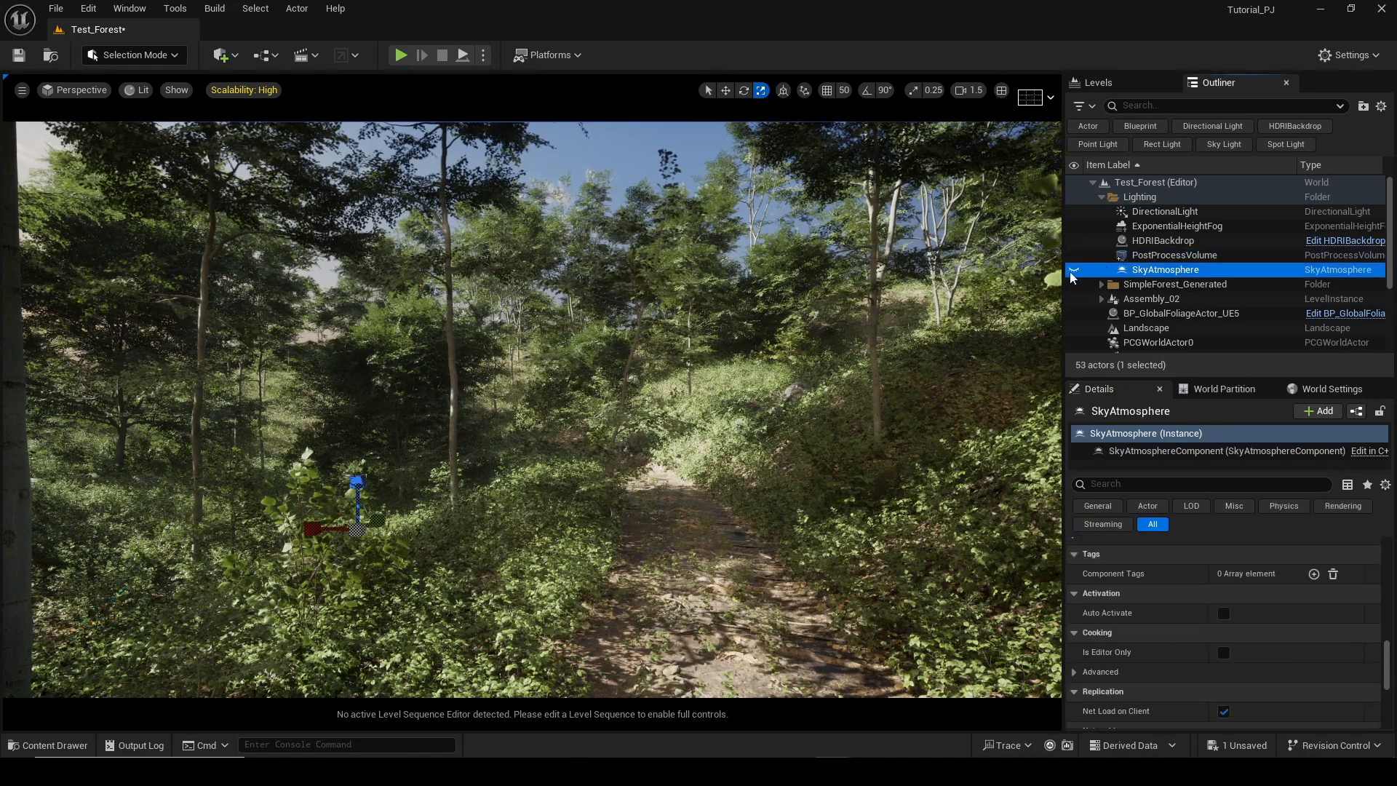
pyautogui.scroll(10, 1182, 728)
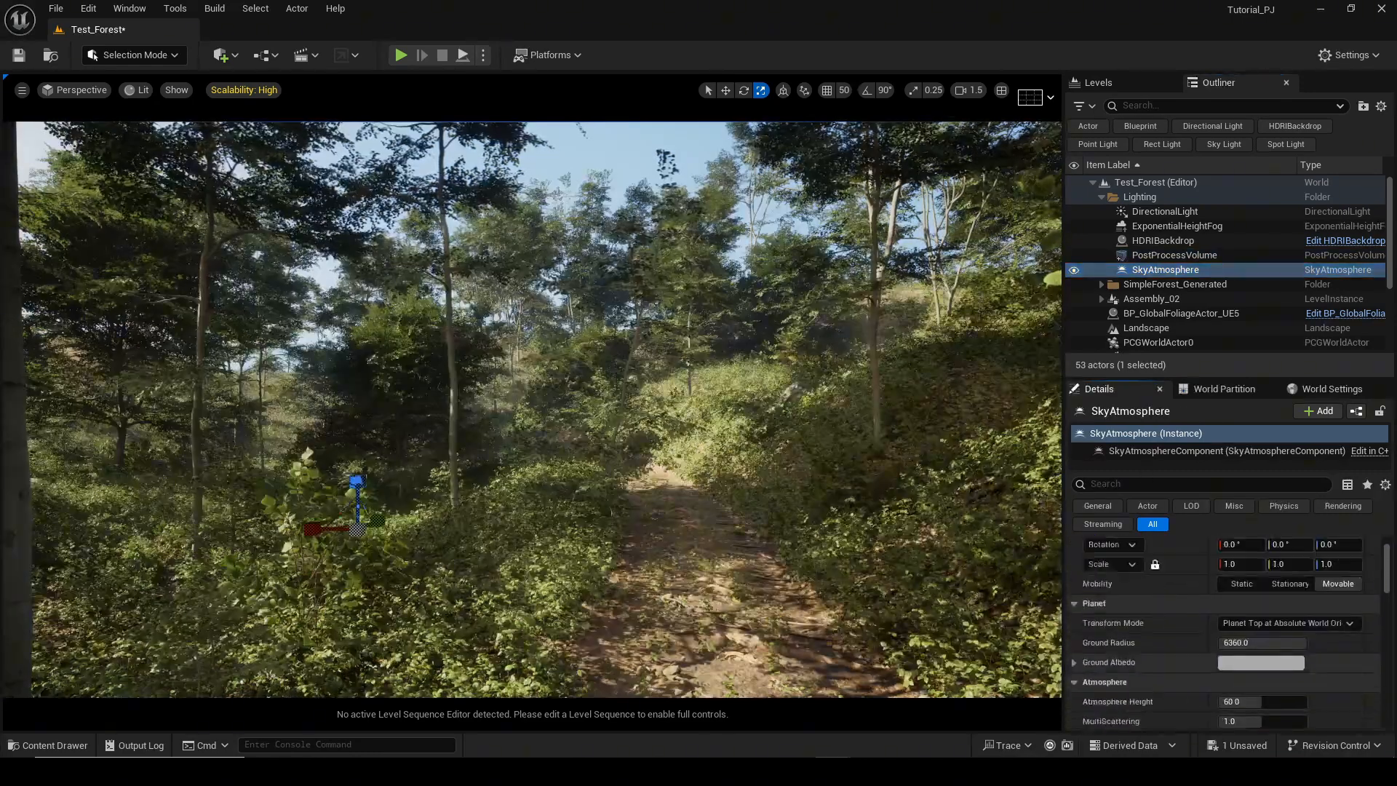
pyautogui.scroll(10, 1186, 582)
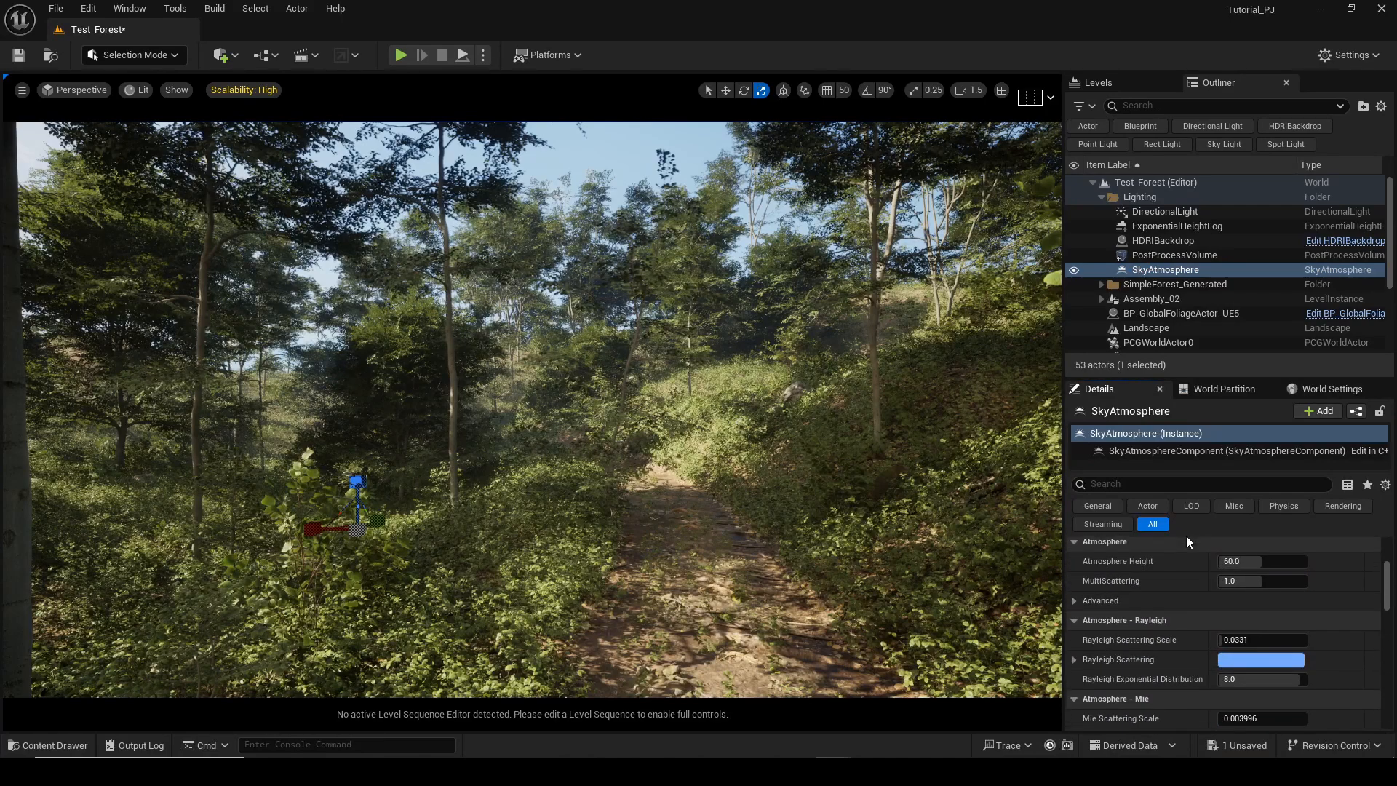
# Rotate the DirectionalLight to change the sun angle so light shines toward the camera through the trees.
pyautogui.click(1123, 229)
pyautogui.click(1098, 214)
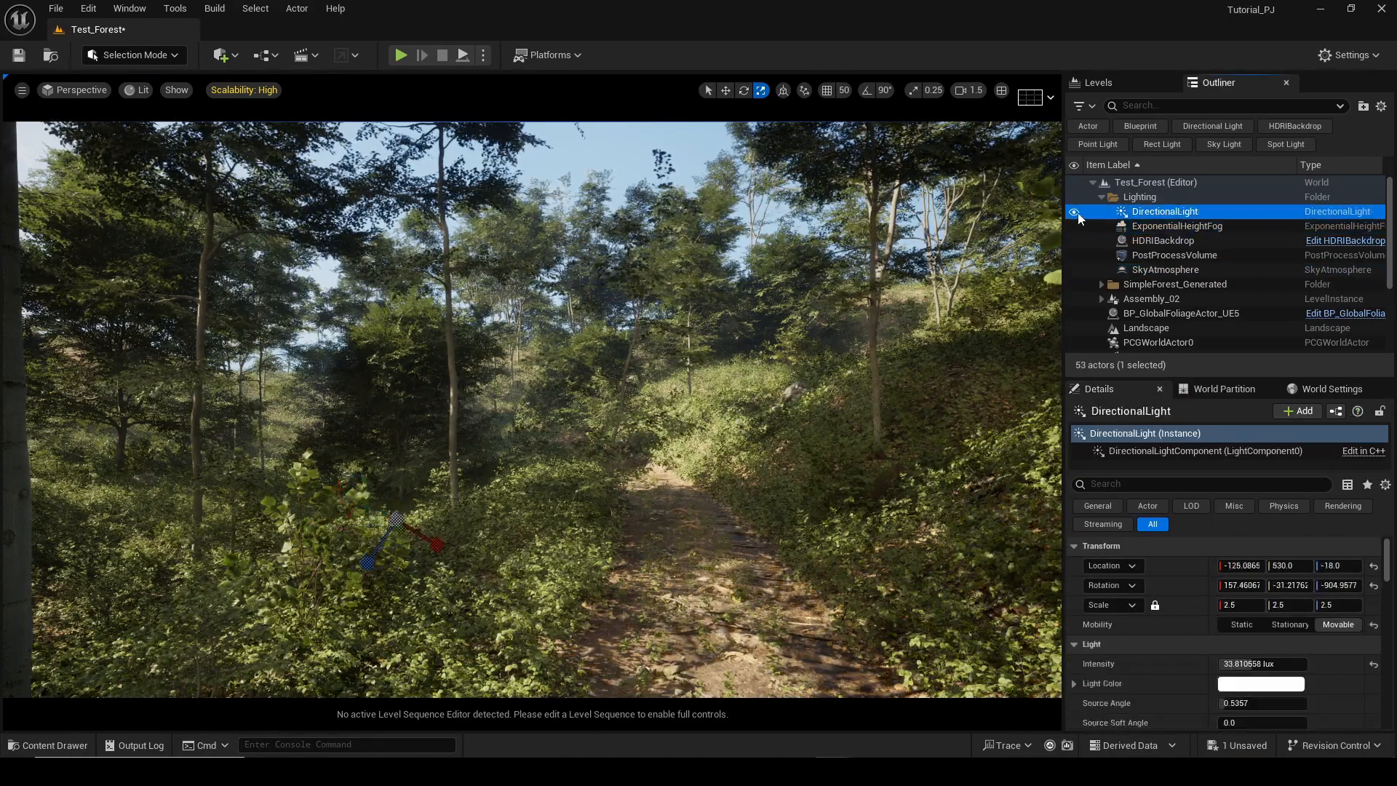
pyautogui.click(1076, 212)
pyautogui.click(1076, 212)
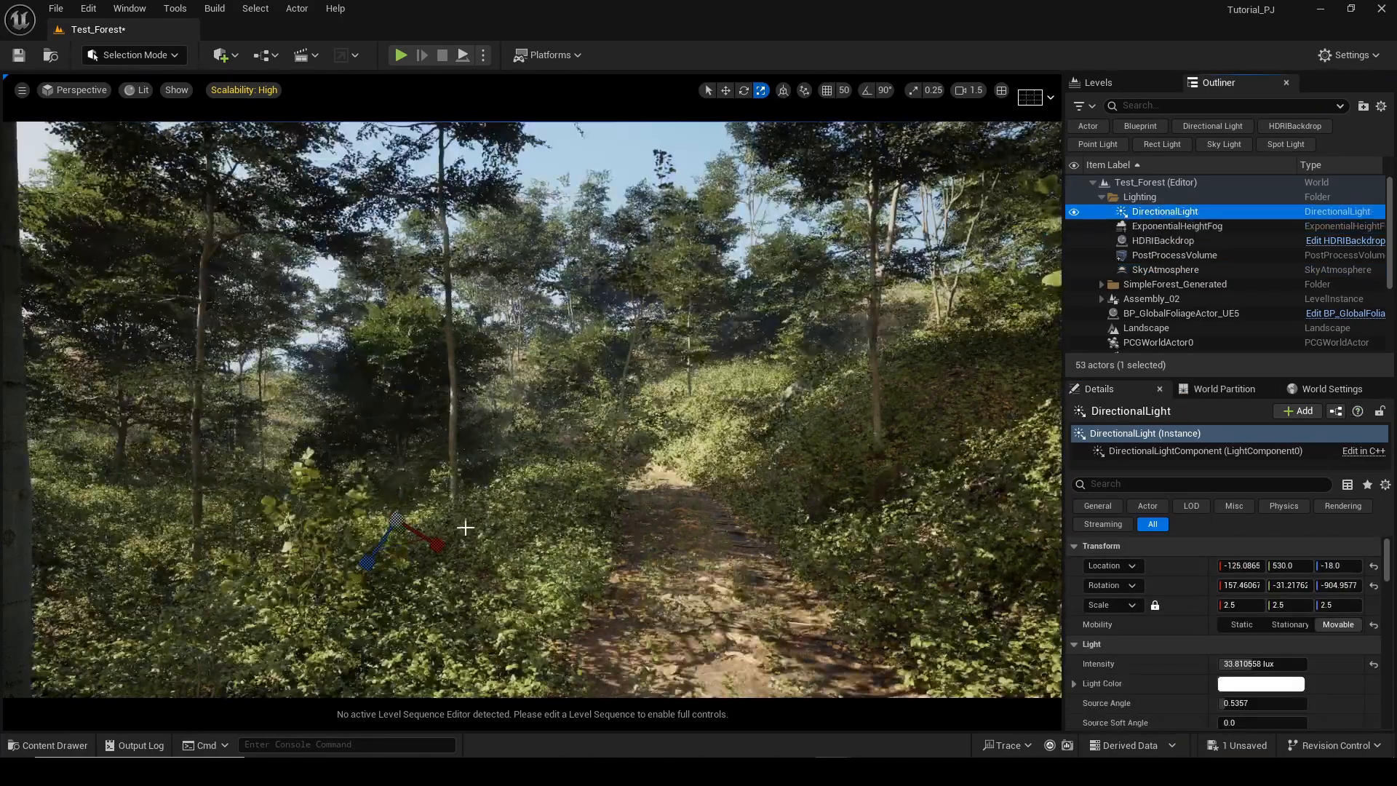
pyautogui.press('e')
pyautogui.moveTo(655, 393); pyautogui.dragTo(600, 357, button='right')
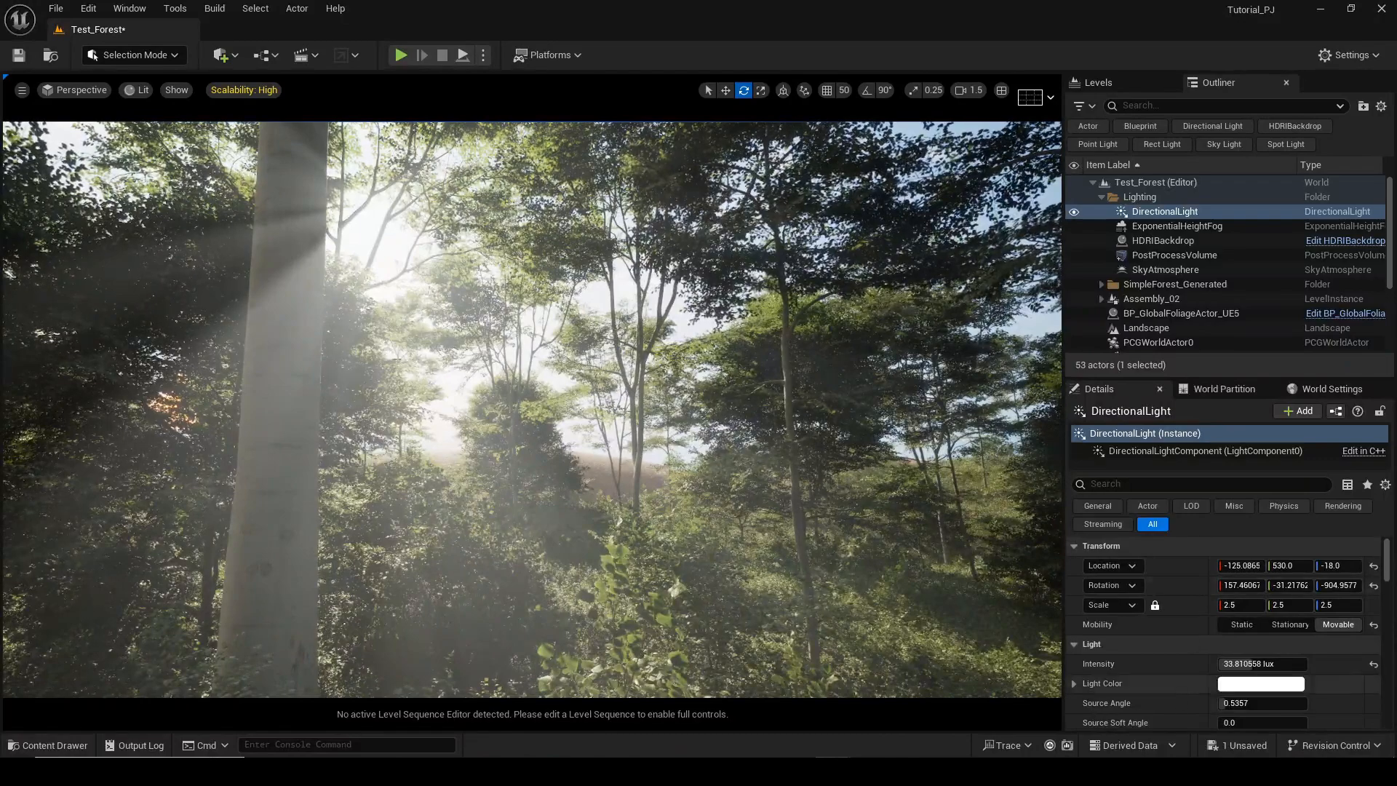
# Try adjusting the DirectionalLight's light shaft Bloom Scale and Bloom Threshold, undoing the change.
pyautogui.scroll(-10, 1253, 617)
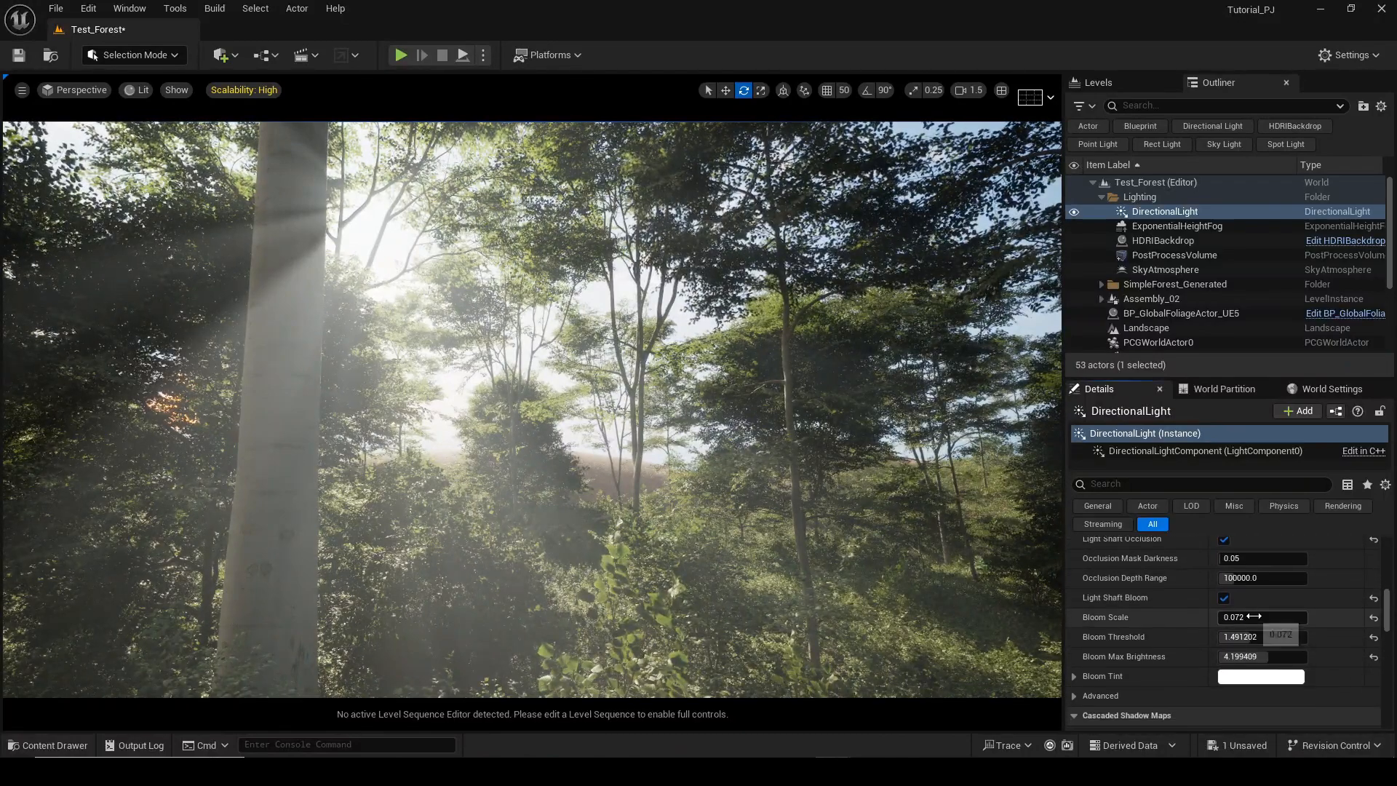
pyautogui.moveTo(1254, 616); pyautogui.dragTo(1254, 617)
pyautogui.hotkey('ctrl', 'z')
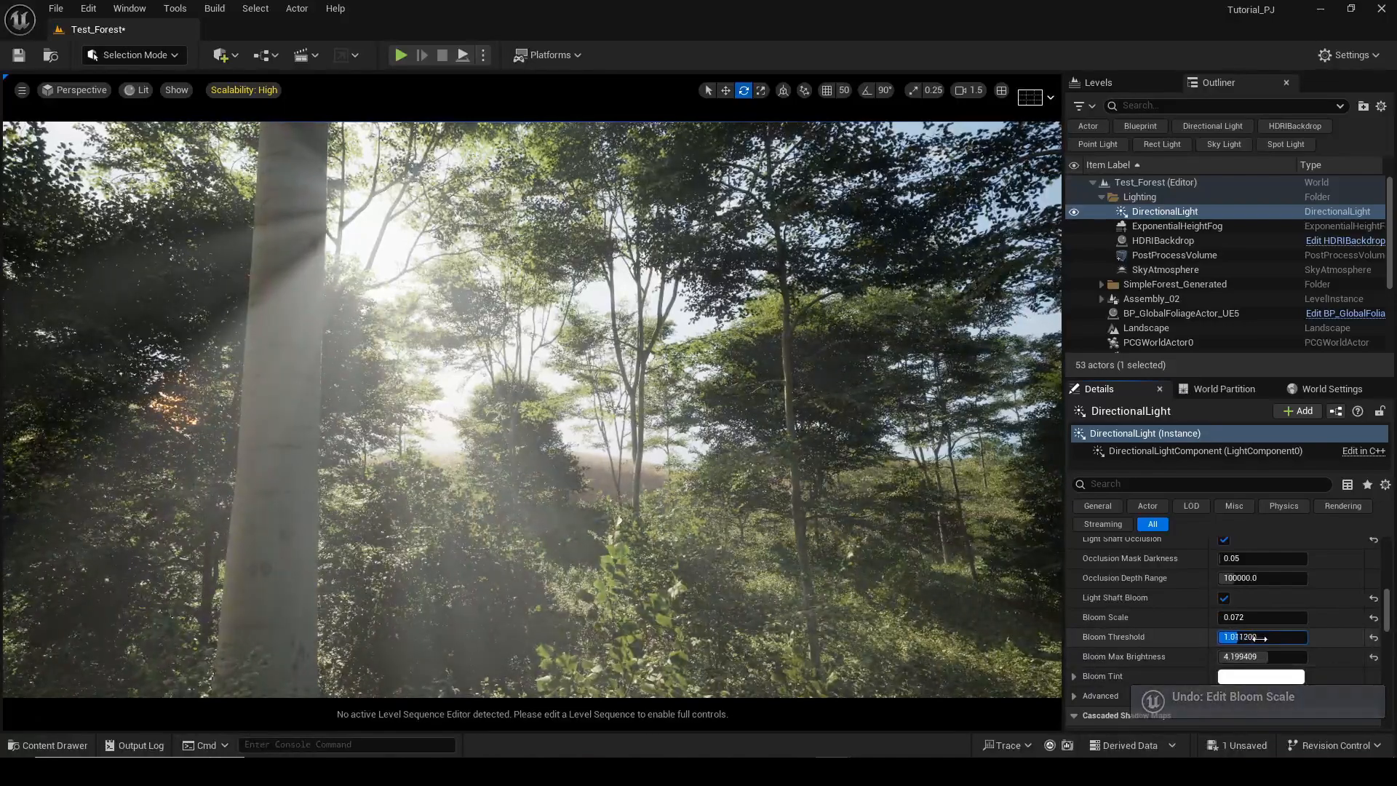
pyautogui.moveTo(1260, 638); pyautogui.dragTo(1270, 639)
# Play back the Sh01 cinematic shot in the Sequencer, scrubbing the timeline and enlarging the viewport.
pyautogui.press('a')
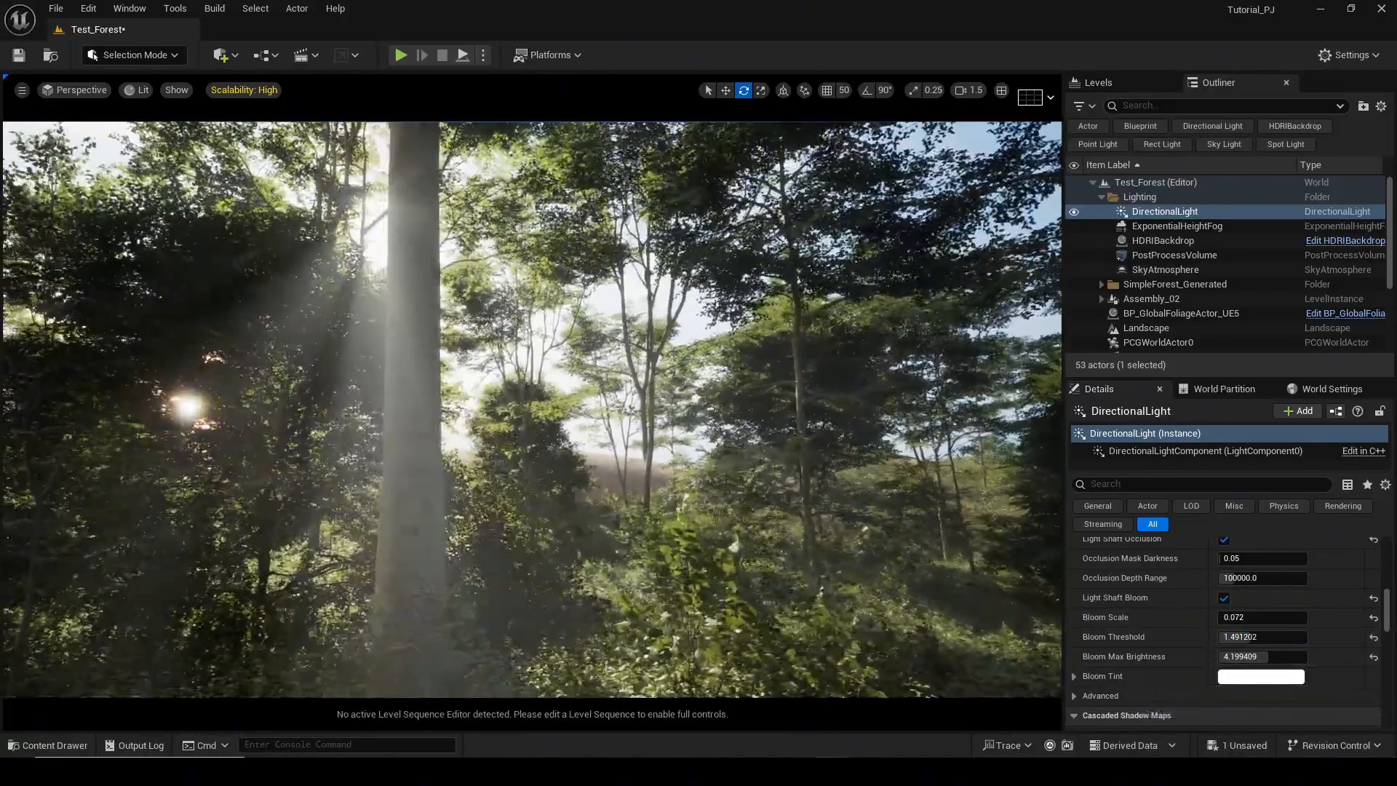
pyautogui.press('d')
pyautogui.press('a')
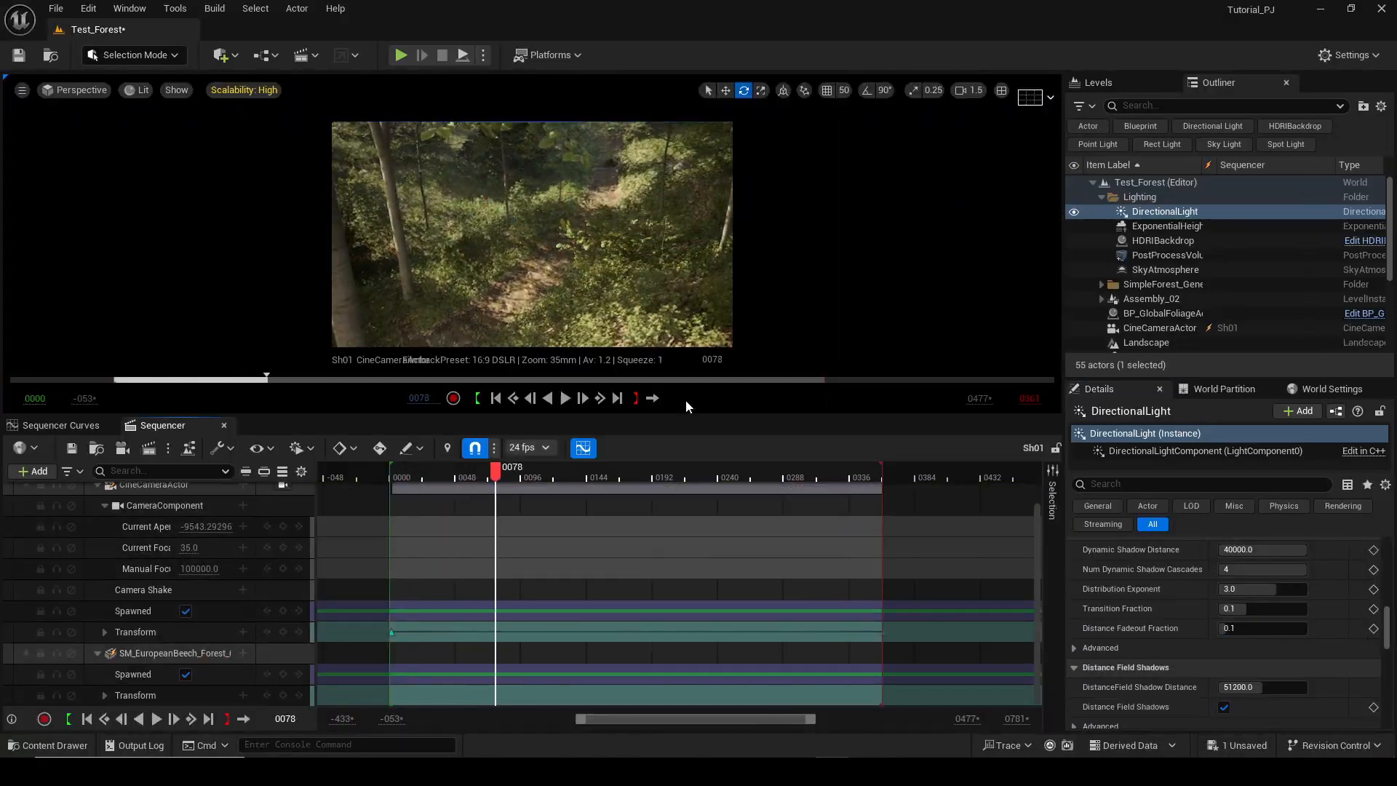
pyautogui.click(265, 95)
pyautogui.click(475, 132)
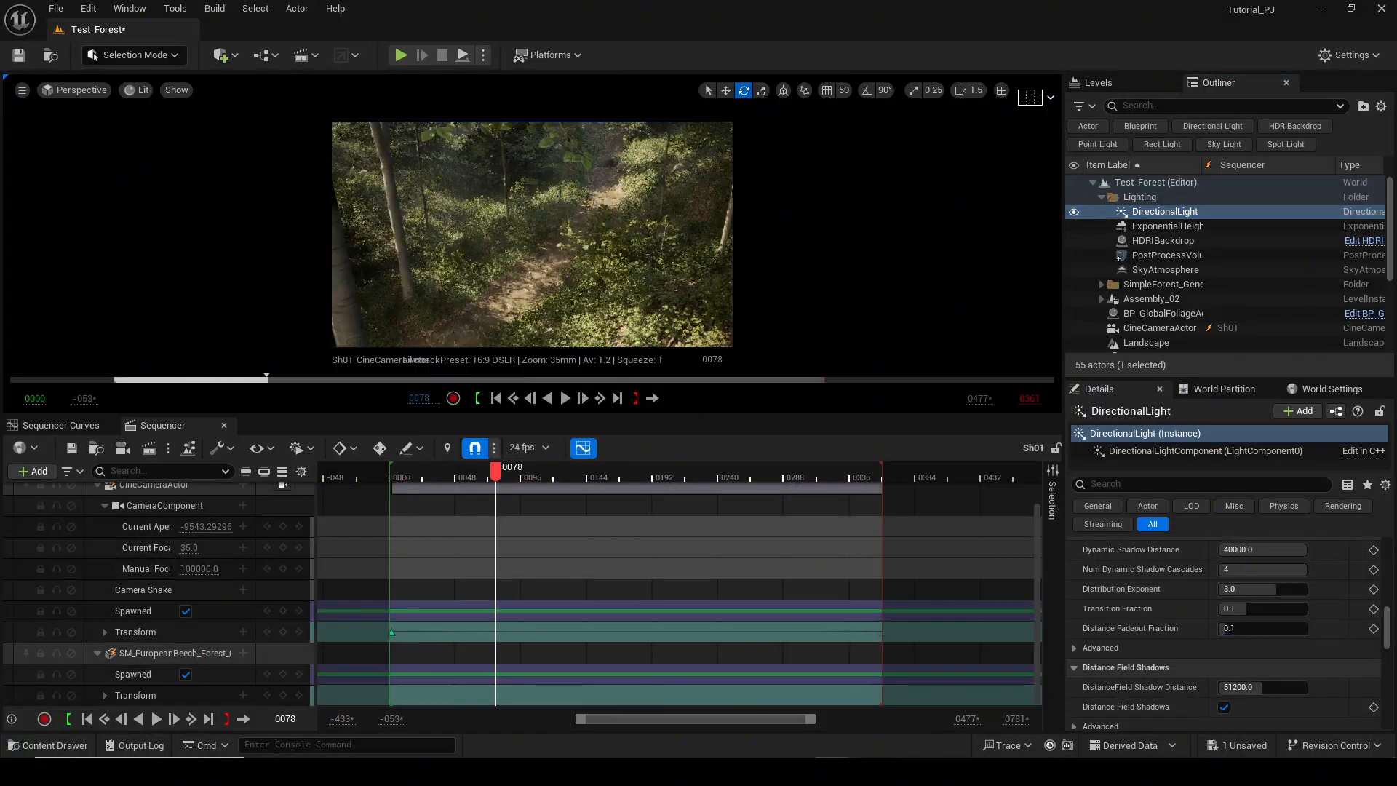
pyautogui.moveTo(504, 468); pyautogui.dragTo(569, 464)
pyautogui.press('space')
pyautogui.moveTo(640, 416); pyautogui.dragTo(640, 655)
pyautogui.click(409, 696)
pyautogui.press('space')
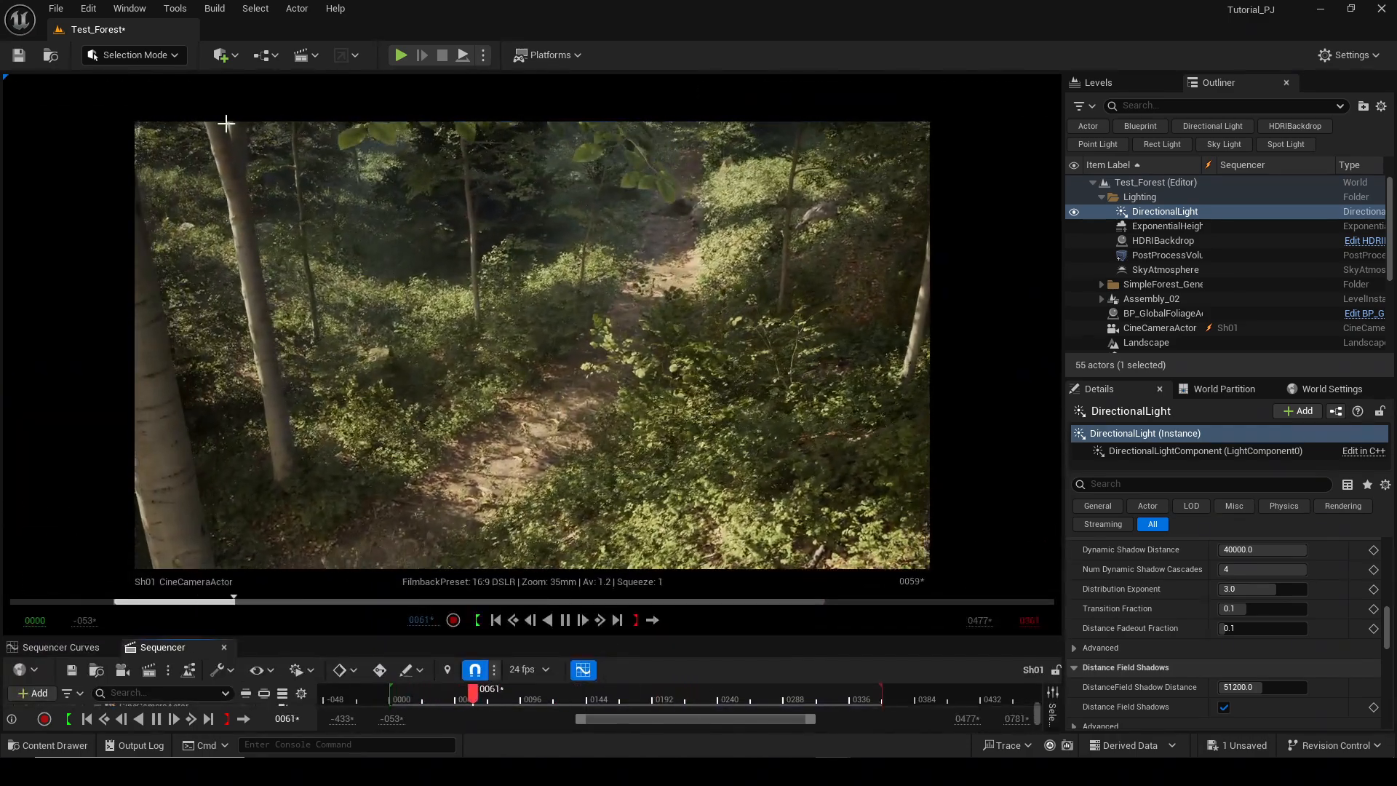
pyautogui.press('space')
# Open the Sh01 level sequence from the cinematics menu and play the shot through again.
pyautogui.click(303, 60)
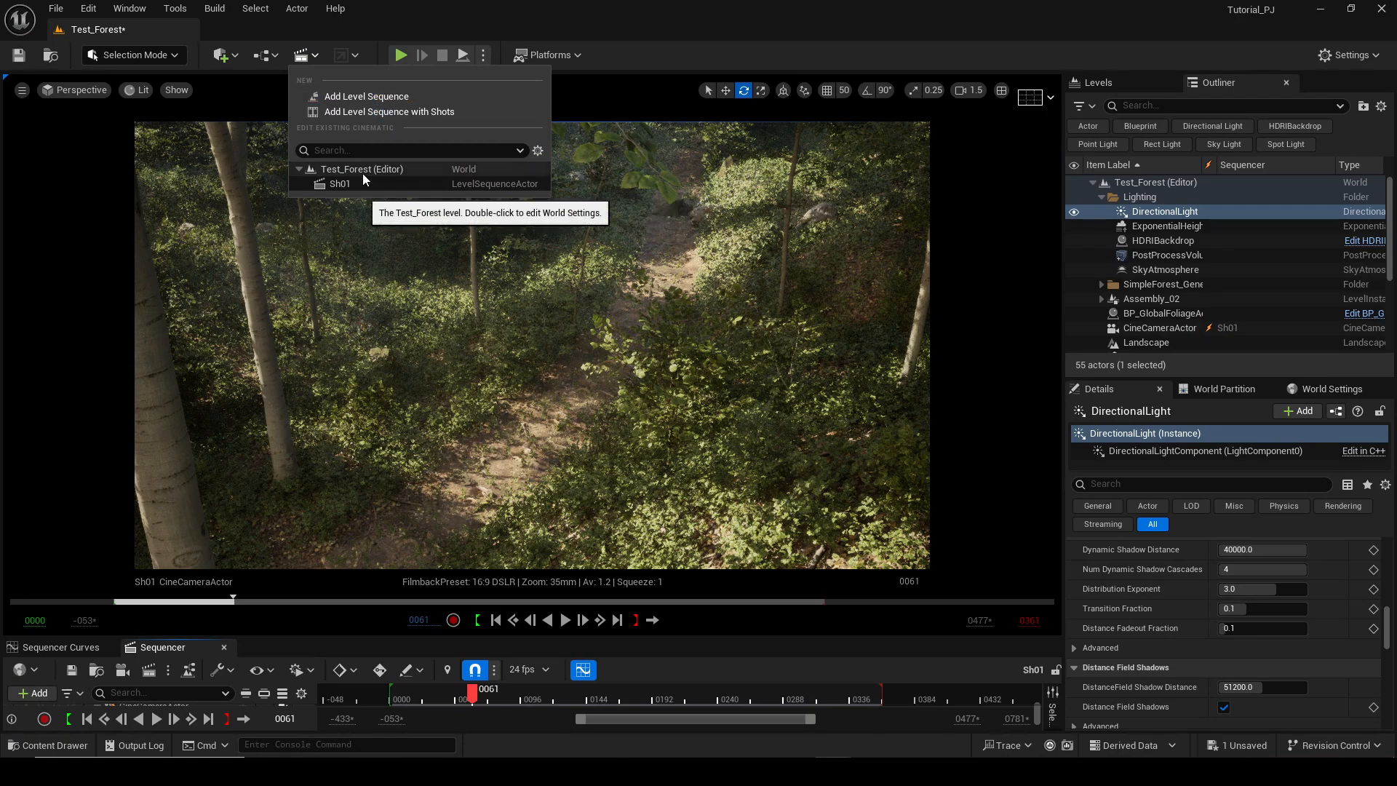
pyautogui.click(378, 191)
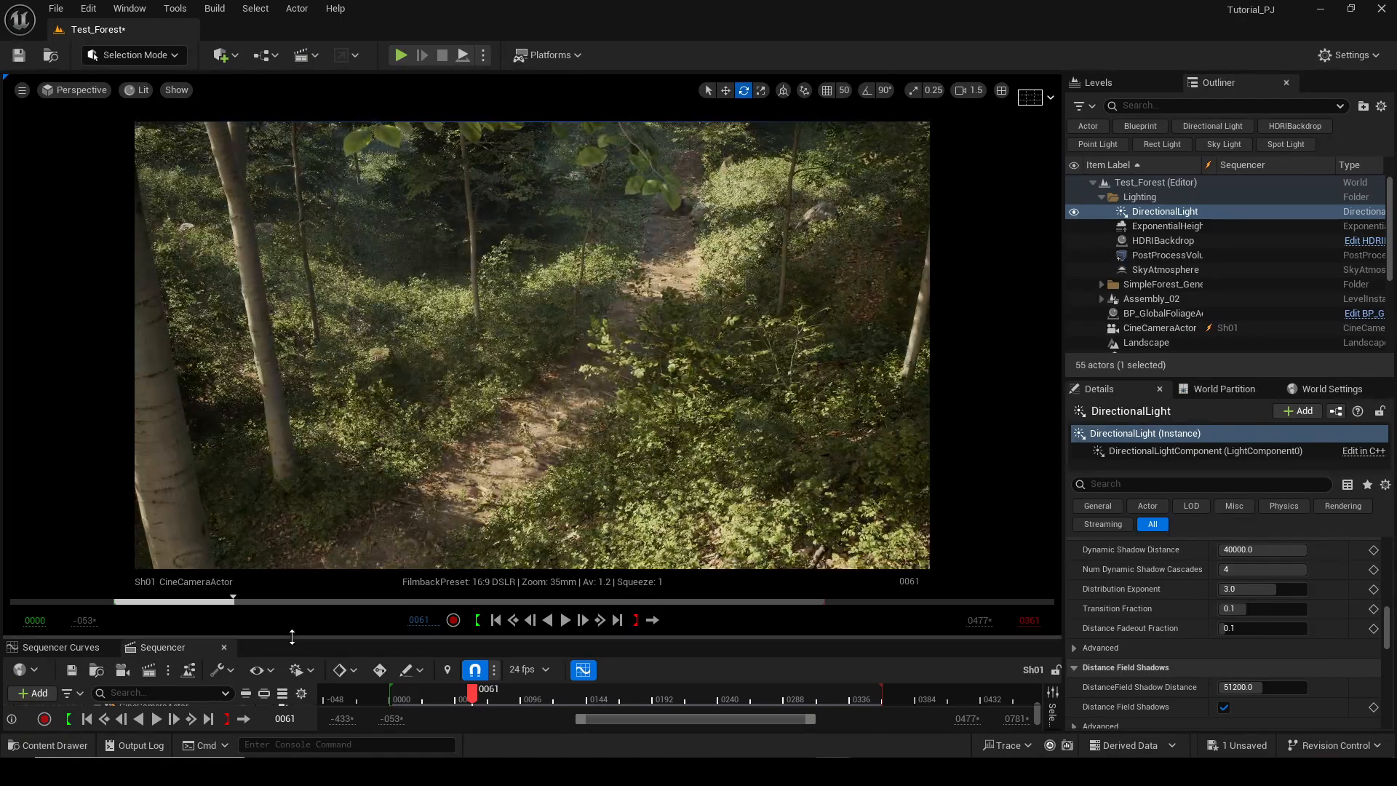
pyautogui.press('space')
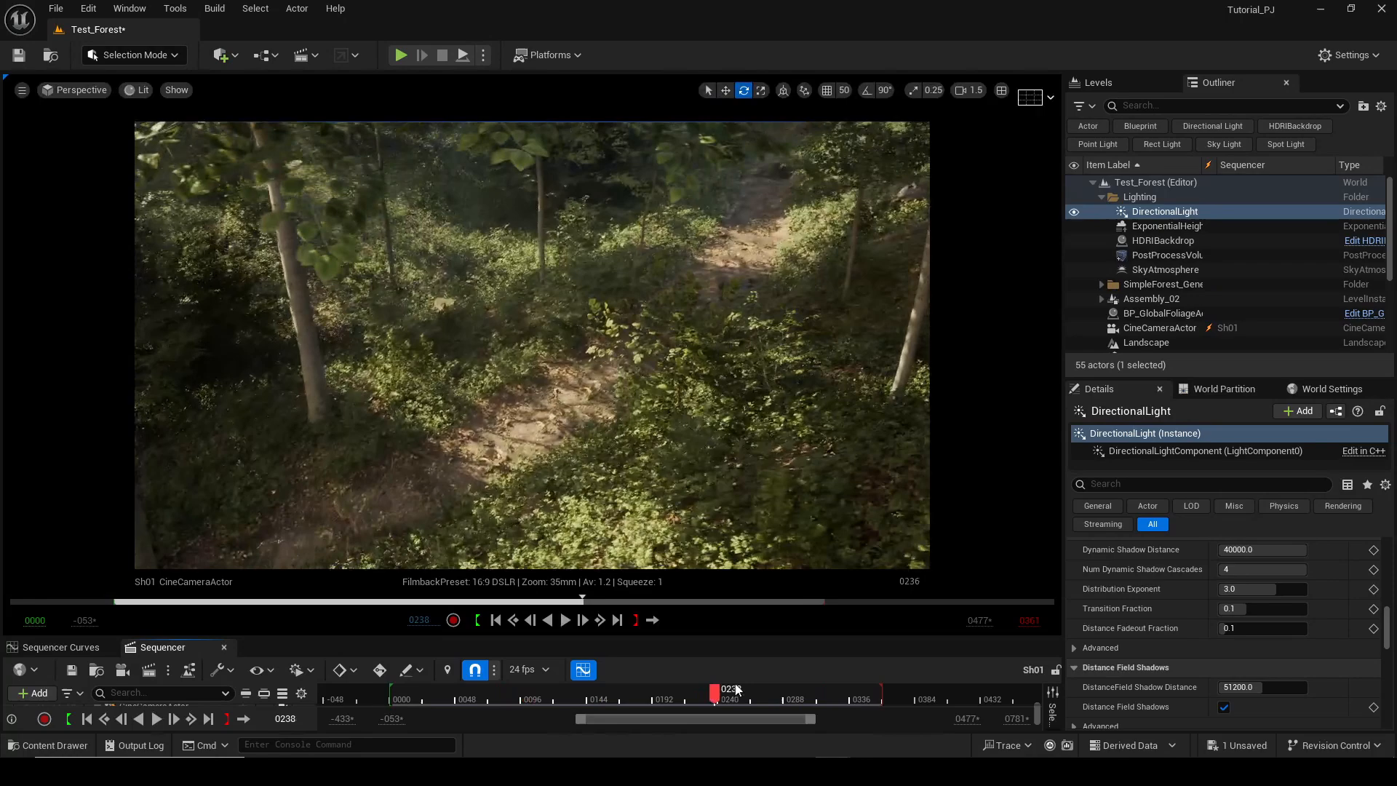
pyautogui.press('space')
pyautogui.moveTo(283, 637); pyautogui.dragTo(277, 619)
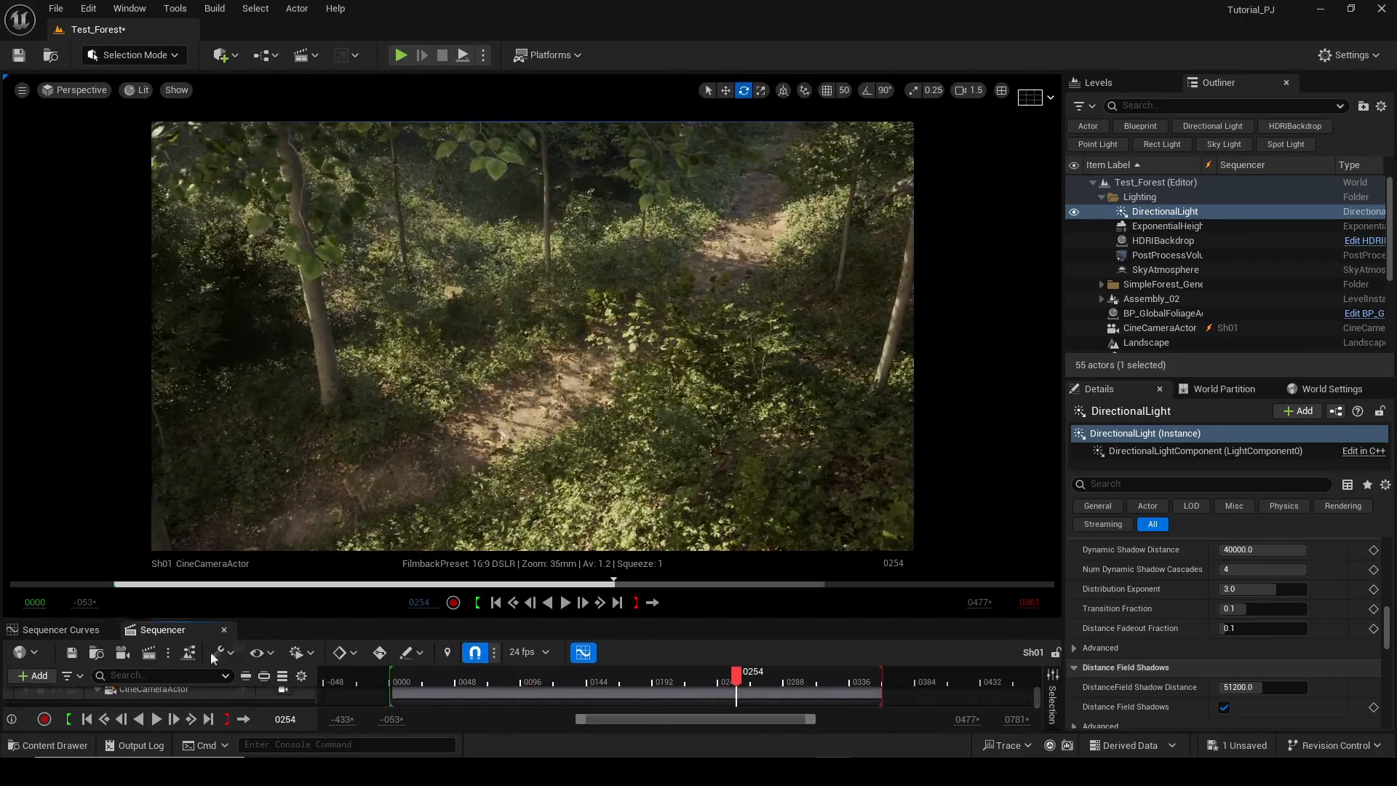
# Open the Movie Render Queue for Sh01 and load the render_Duong settings preset.
pyautogui.click(147, 654)
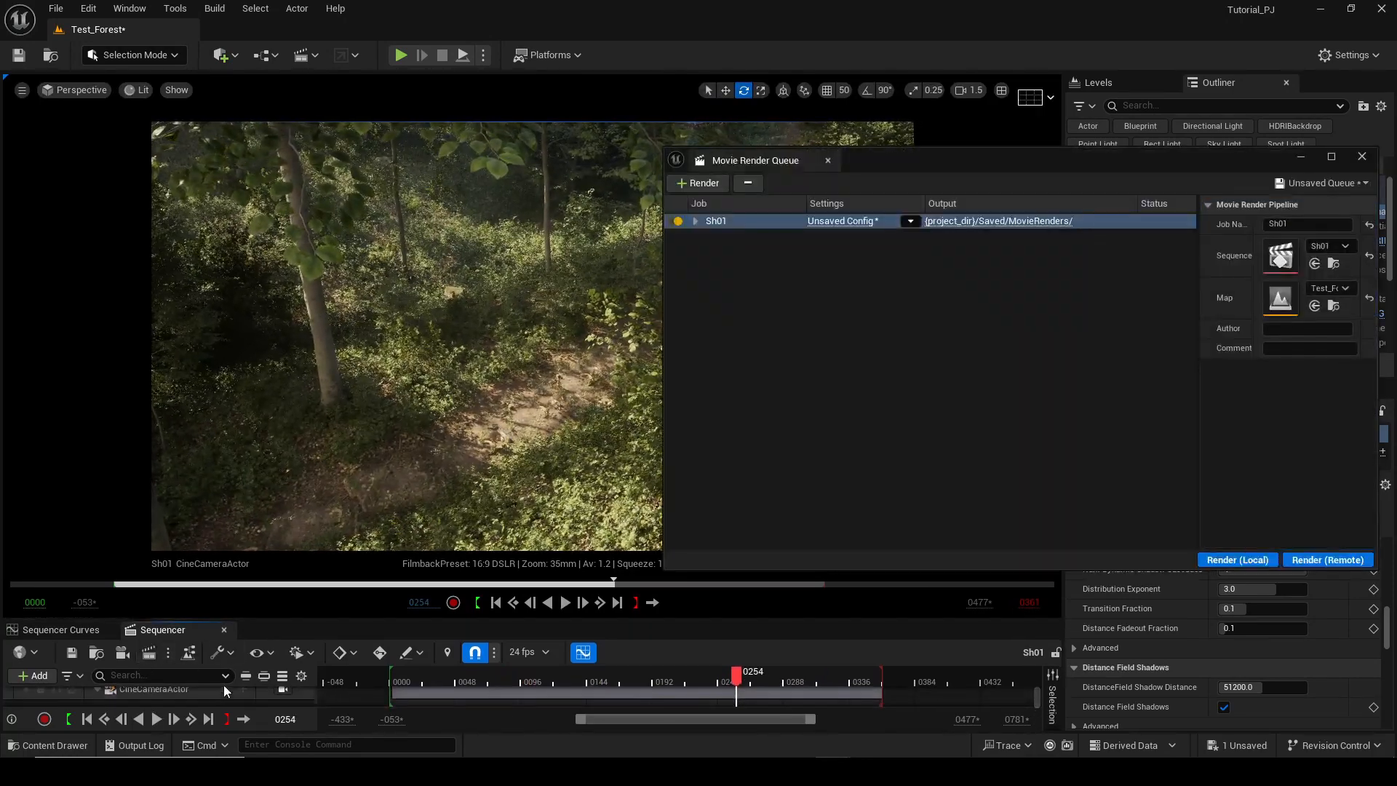
pyautogui.click(909, 224)
pyautogui.click(985, 376)
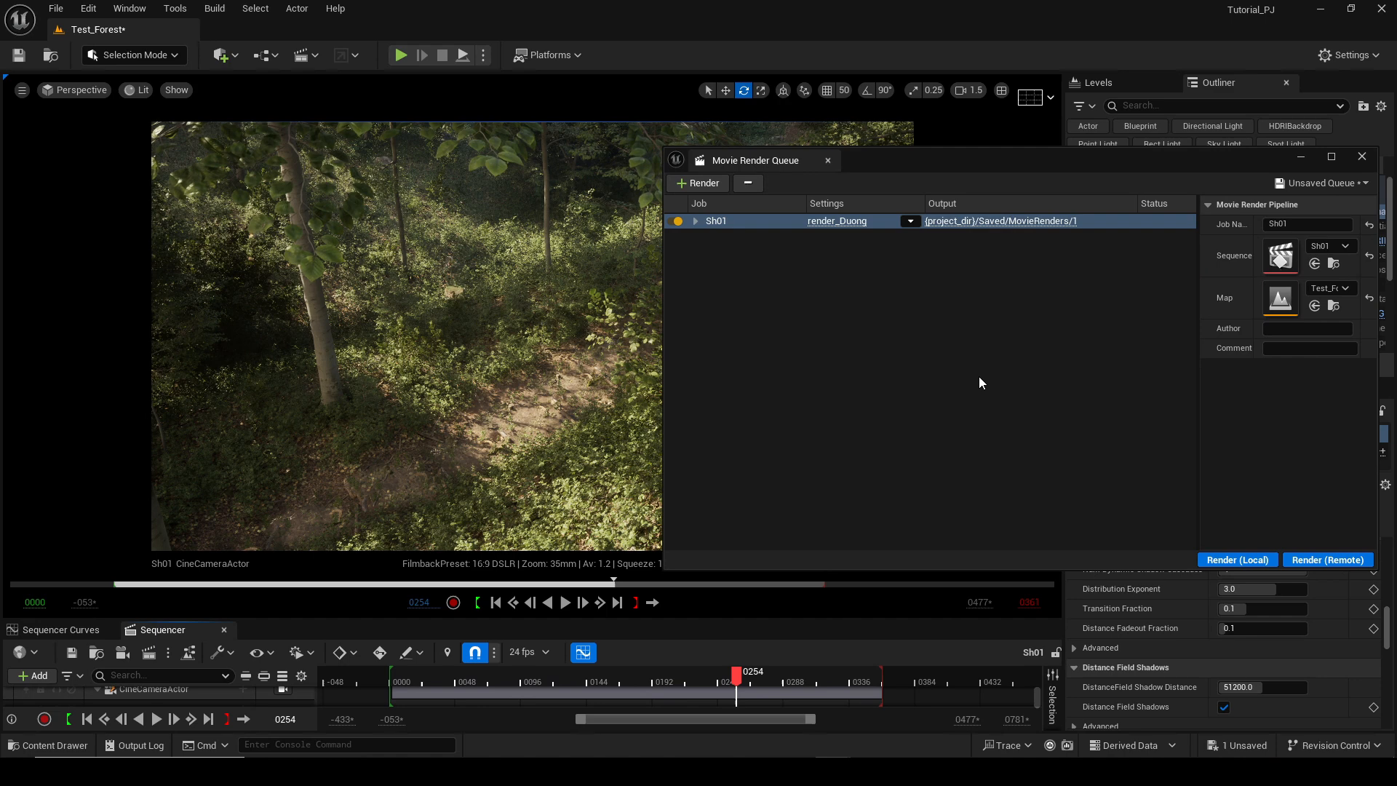
# Review the render_Duong config's exports, rendering, Temporal Super-Resolution anti-aliasing, console variables and output settings, then accept it.
pyautogui.click(859, 227)
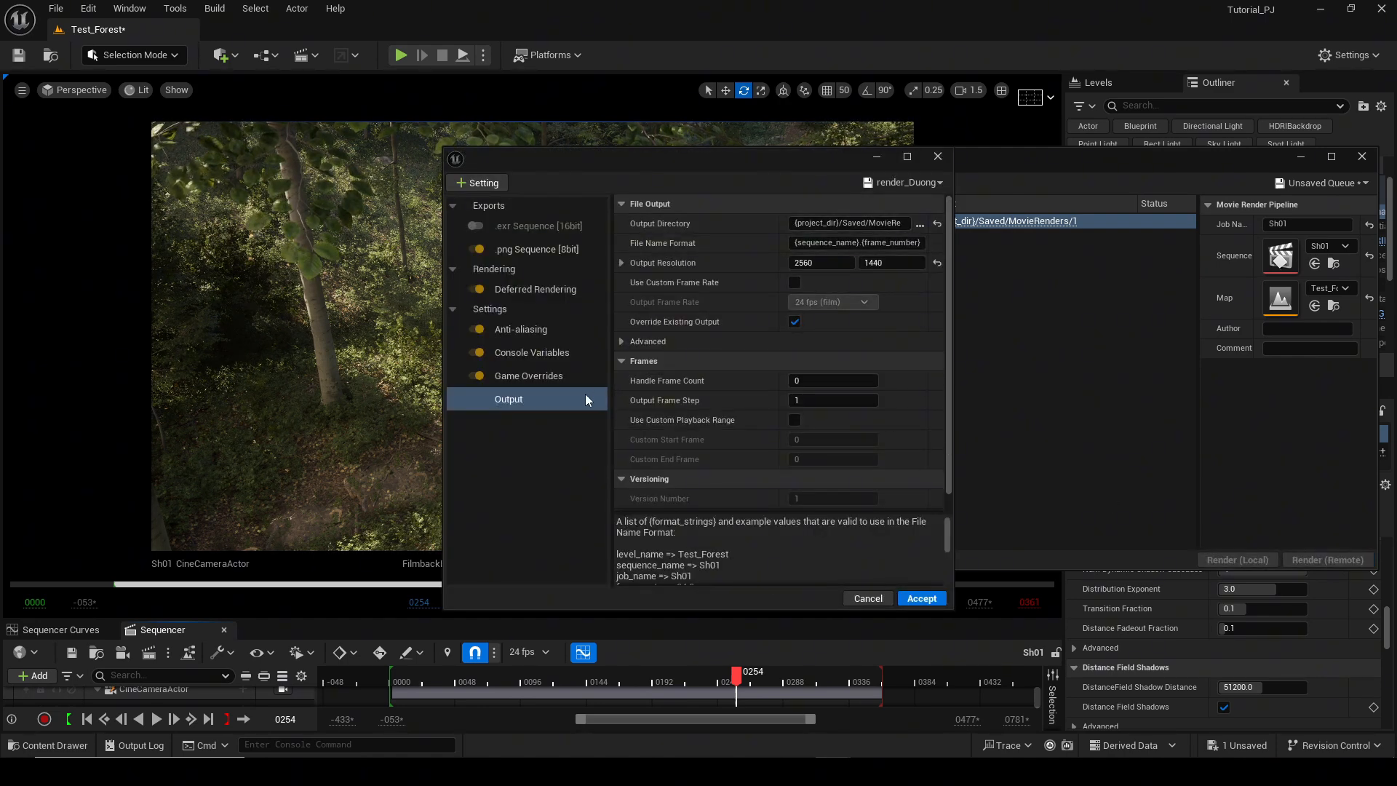
pyautogui.click(540, 228)
pyautogui.click(543, 249)
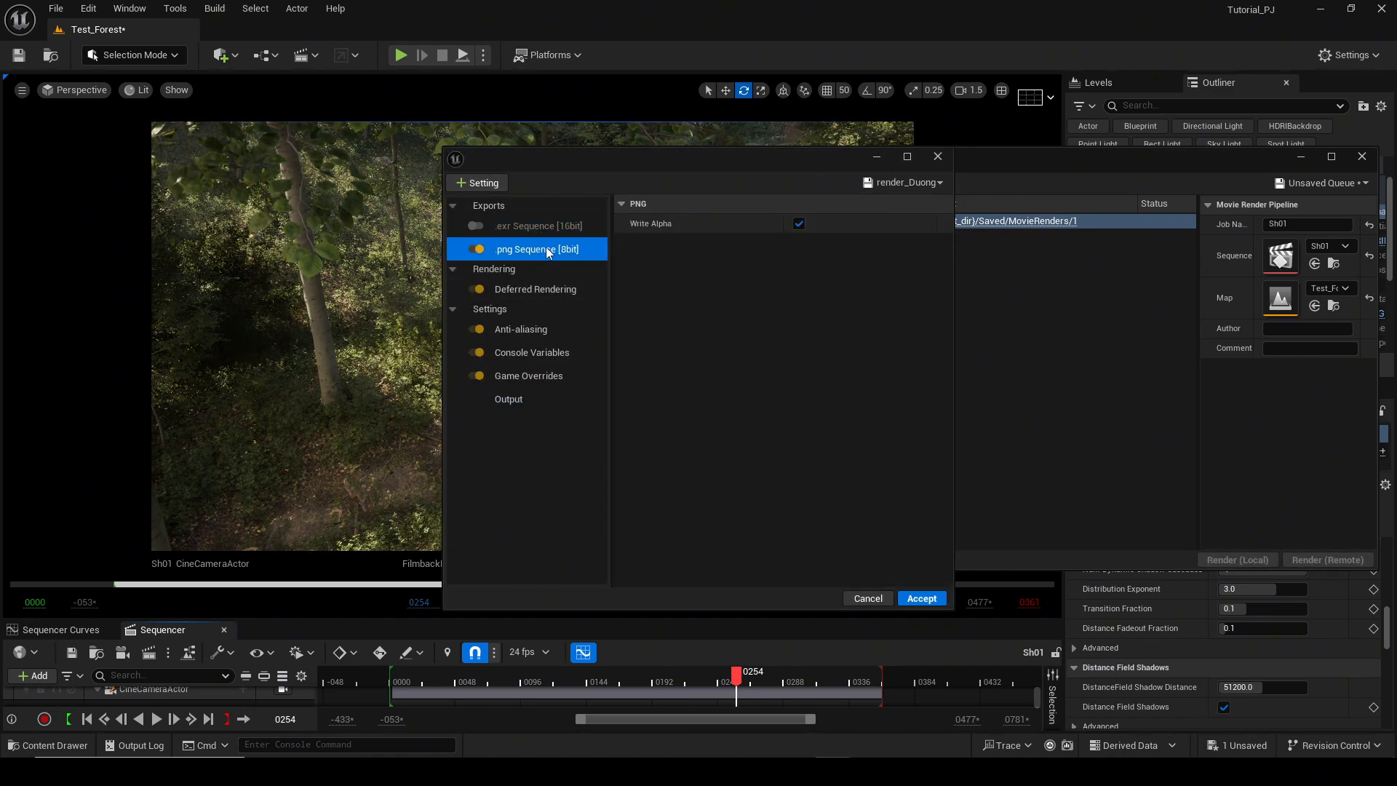
pyautogui.click(532, 290)
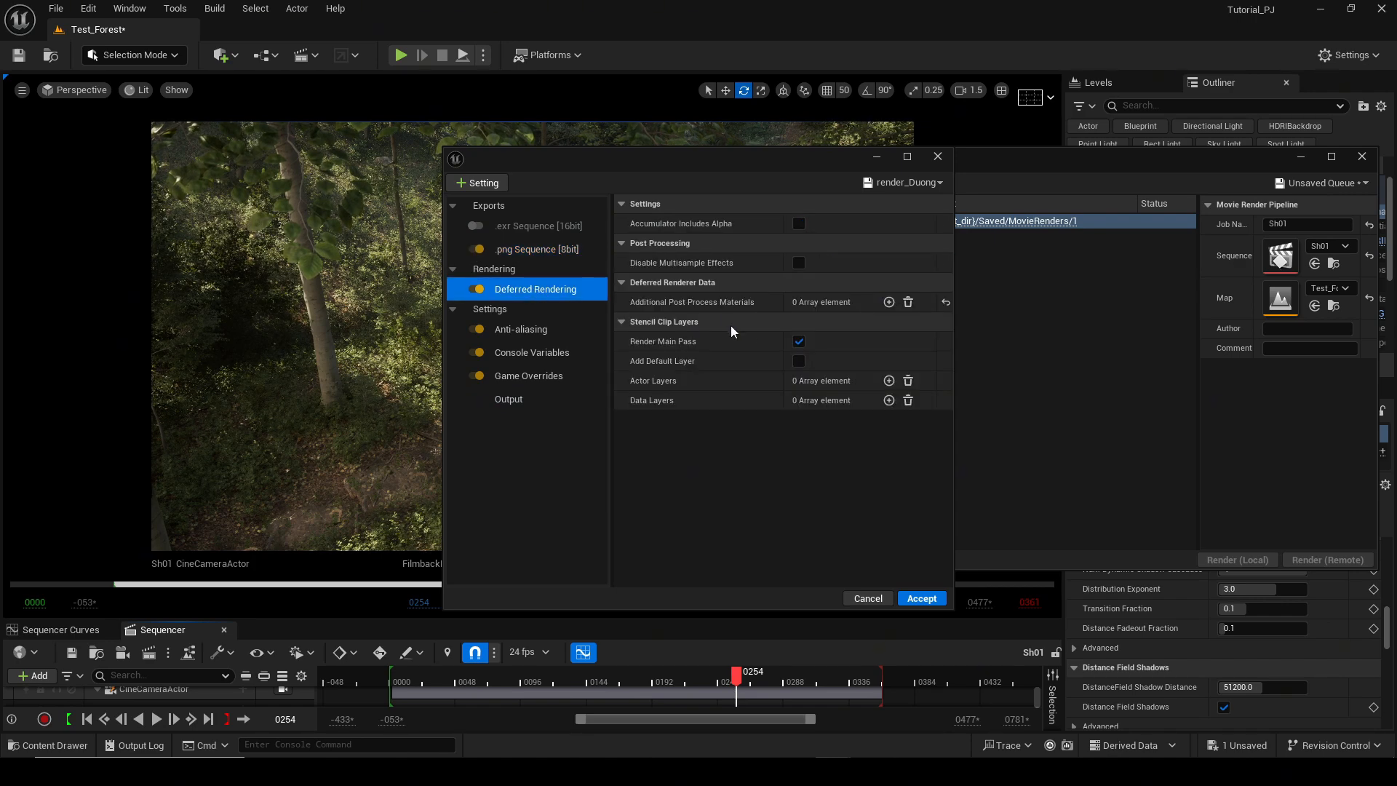
pyautogui.click(523, 331)
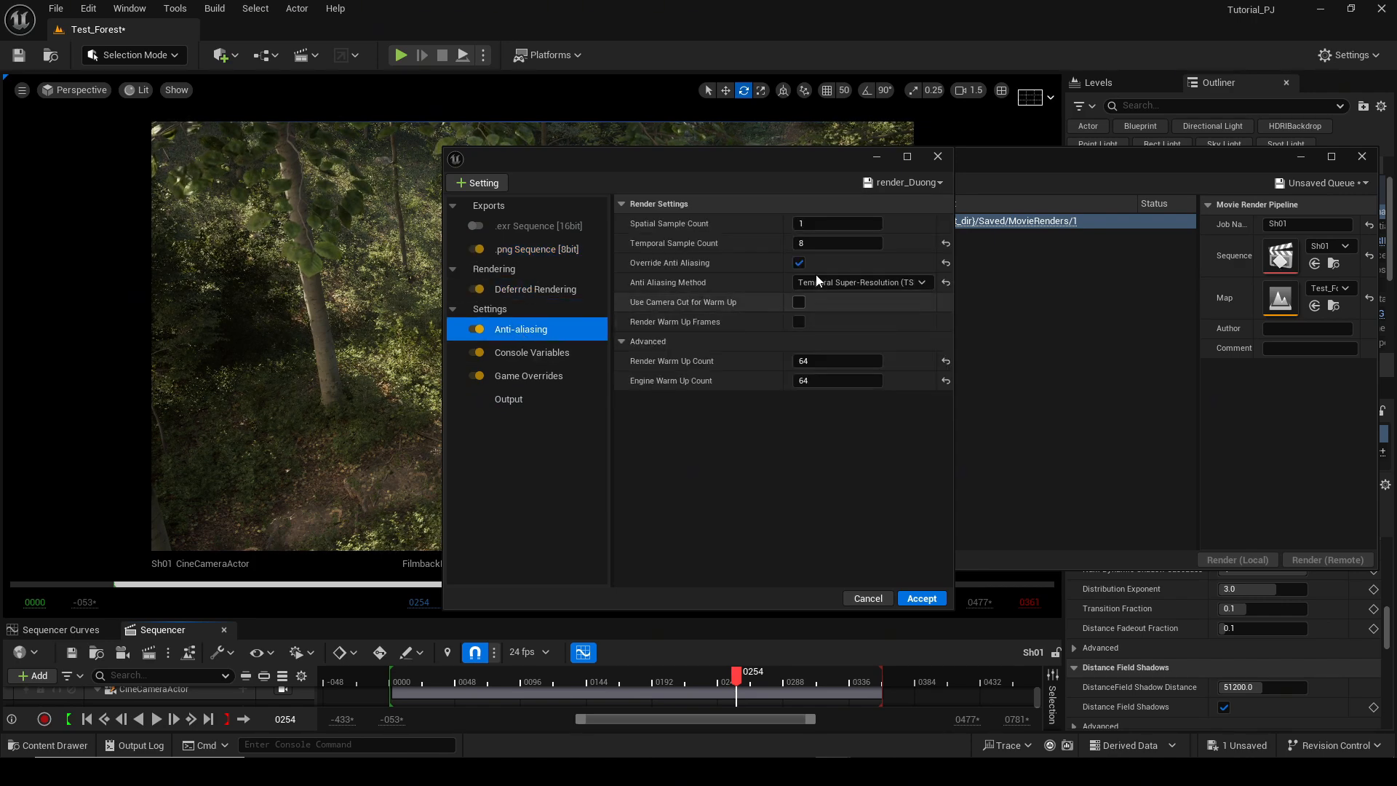
pyautogui.click(831, 286)
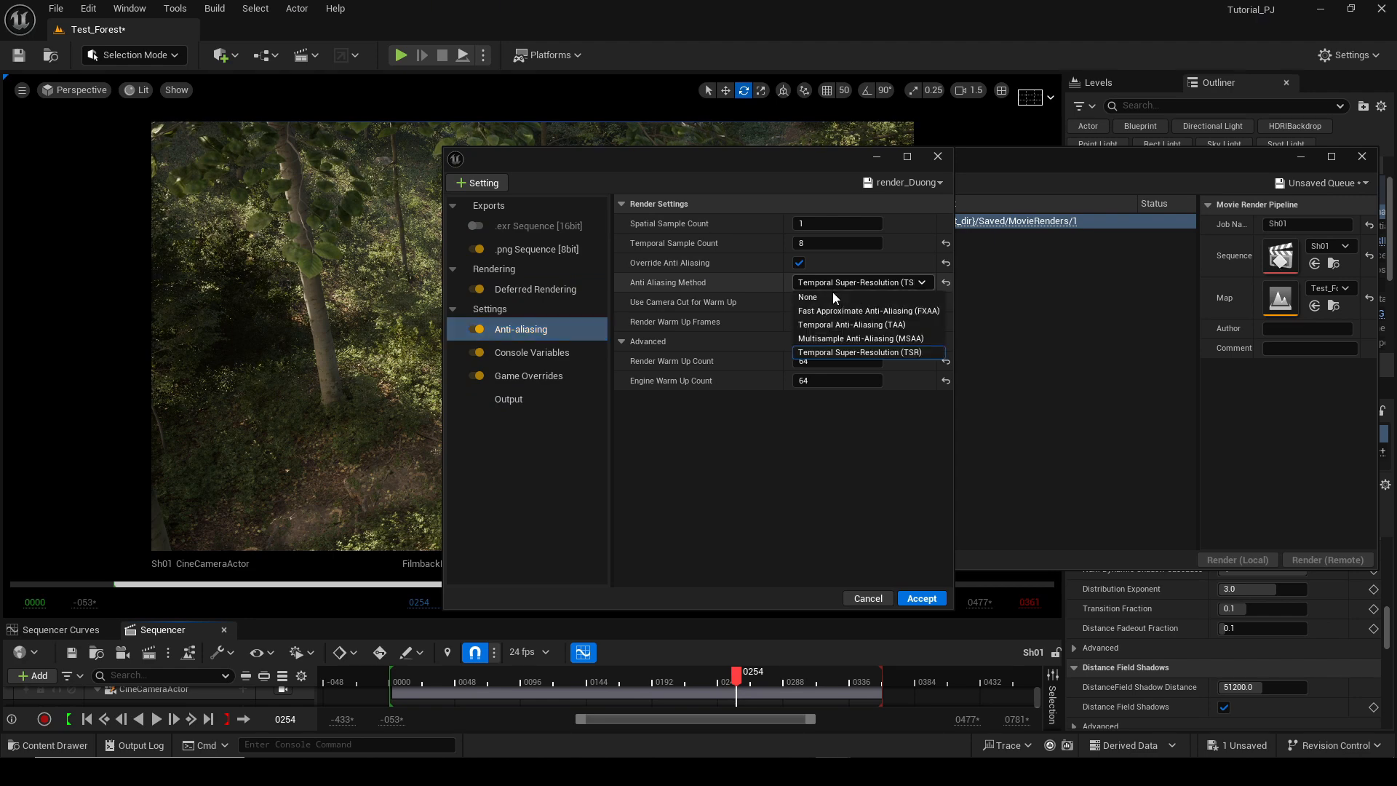
pyautogui.click(859, 353)
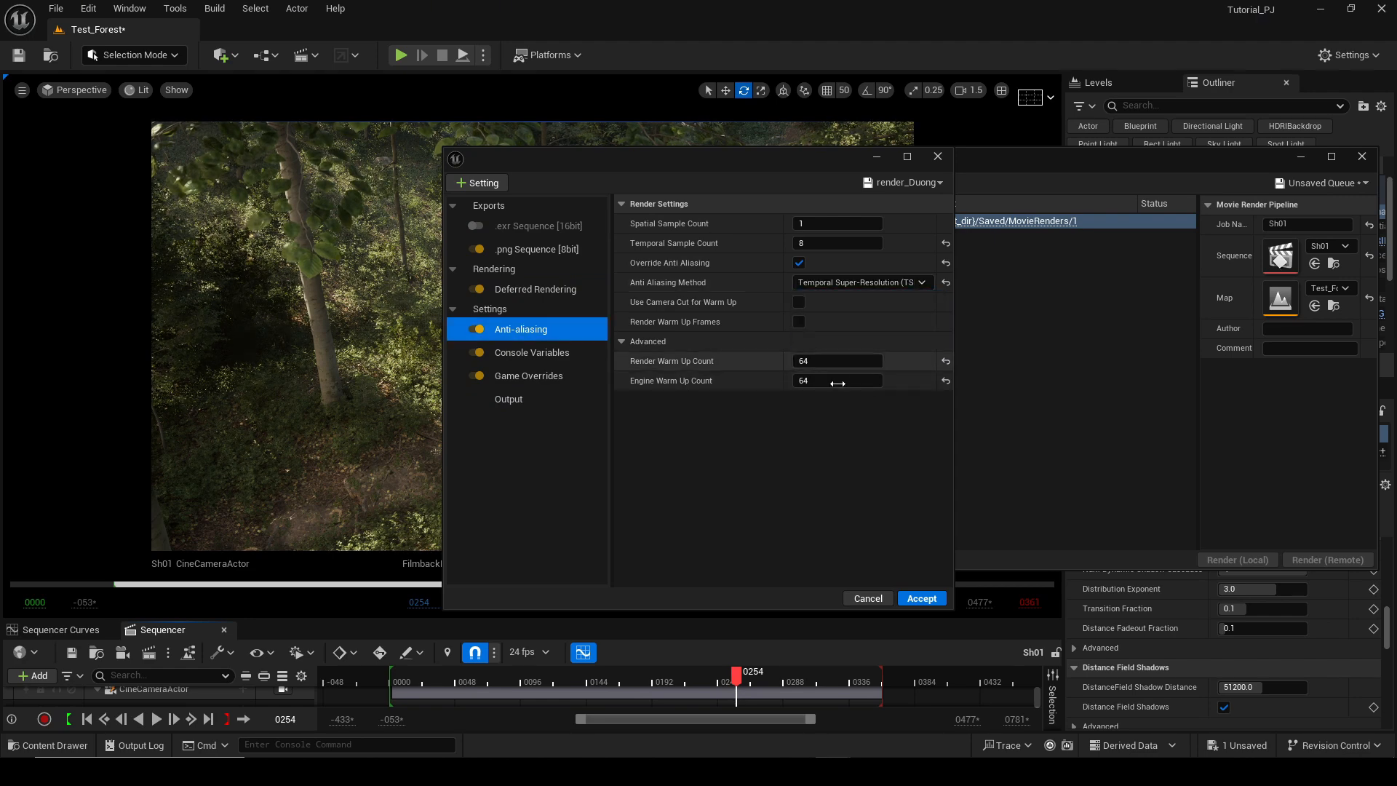
pyautogui.click(532, 352)
pyautogui.scroll(-5, 757, 413)
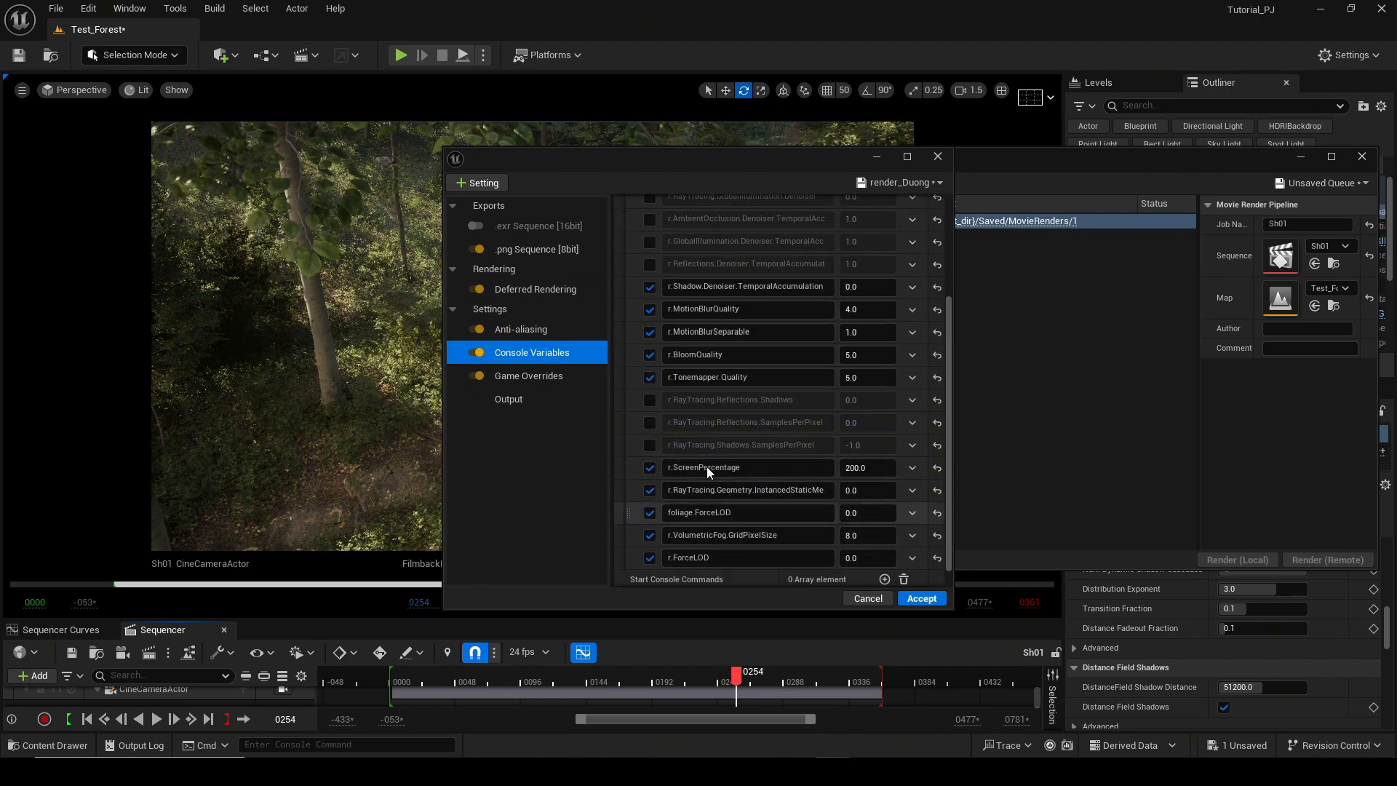
pyautogui.scroll(-1, 720, 570)
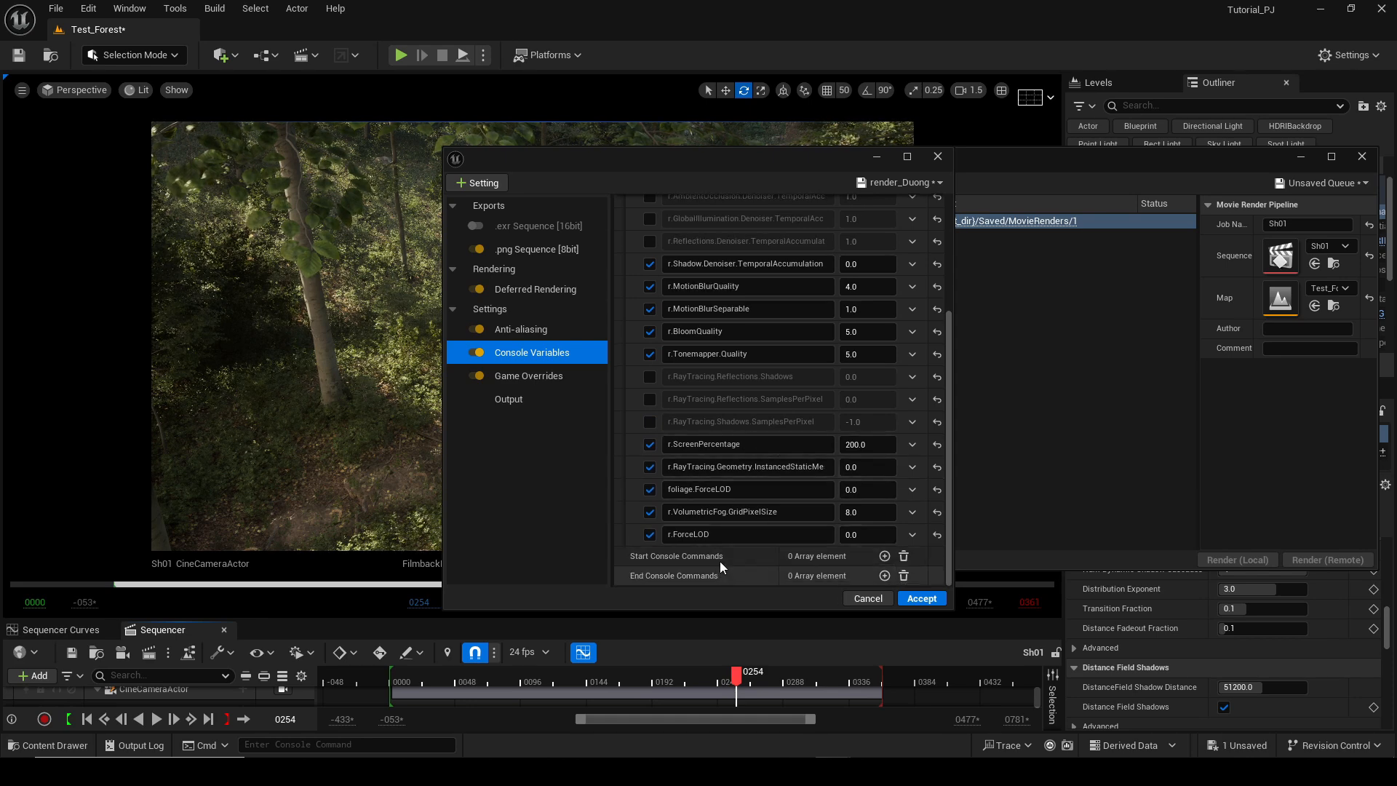
pyautogui.click(560, 377)
pyautogui.click(548, 397)
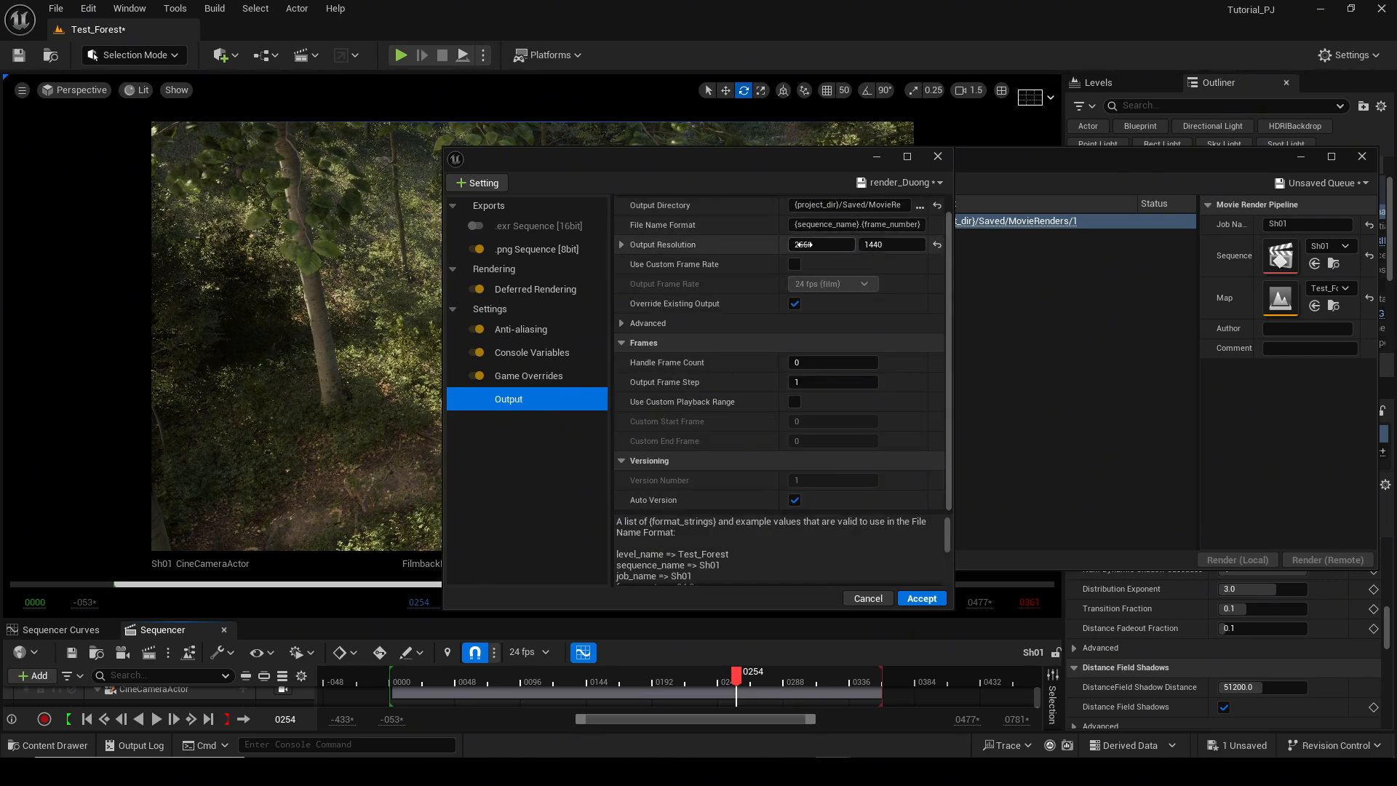
pyautogui.click(921, 599)
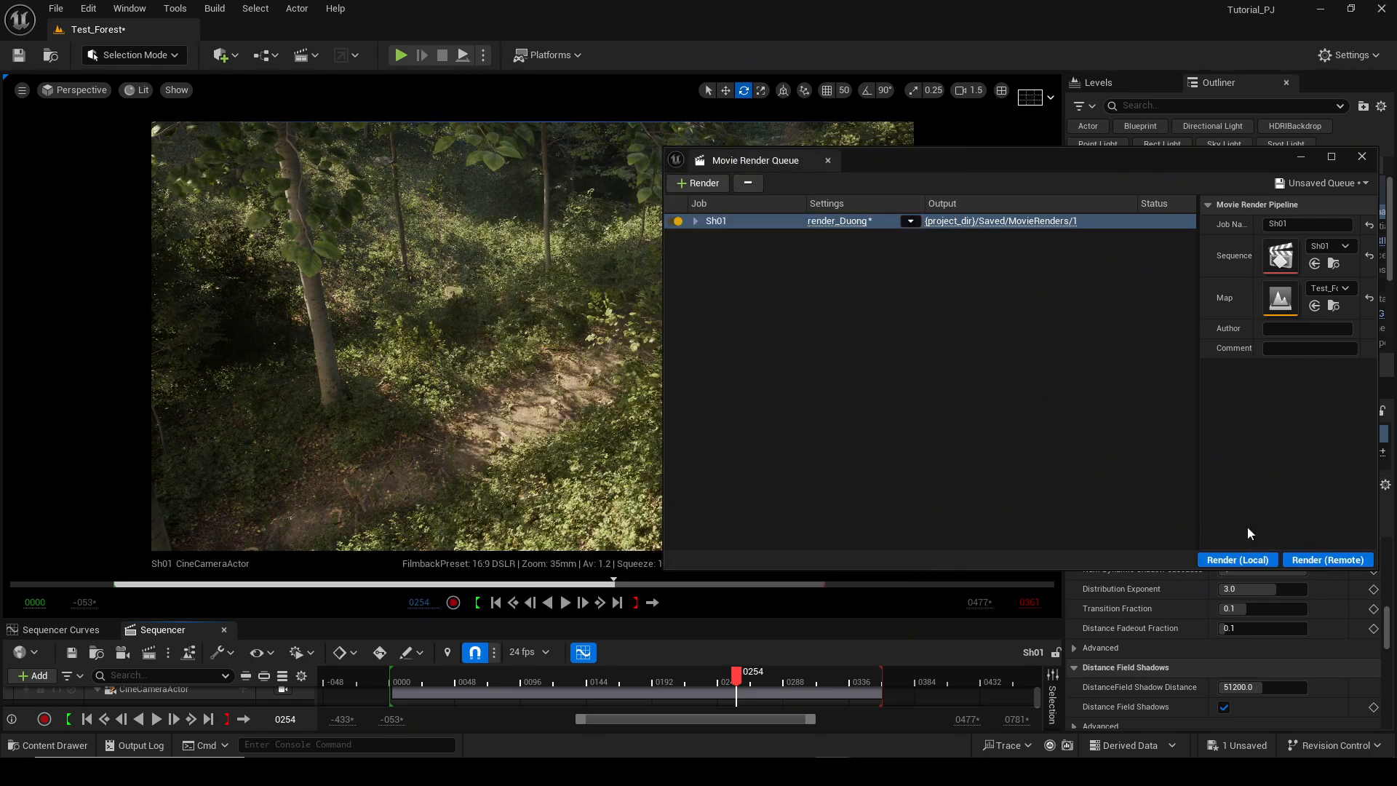